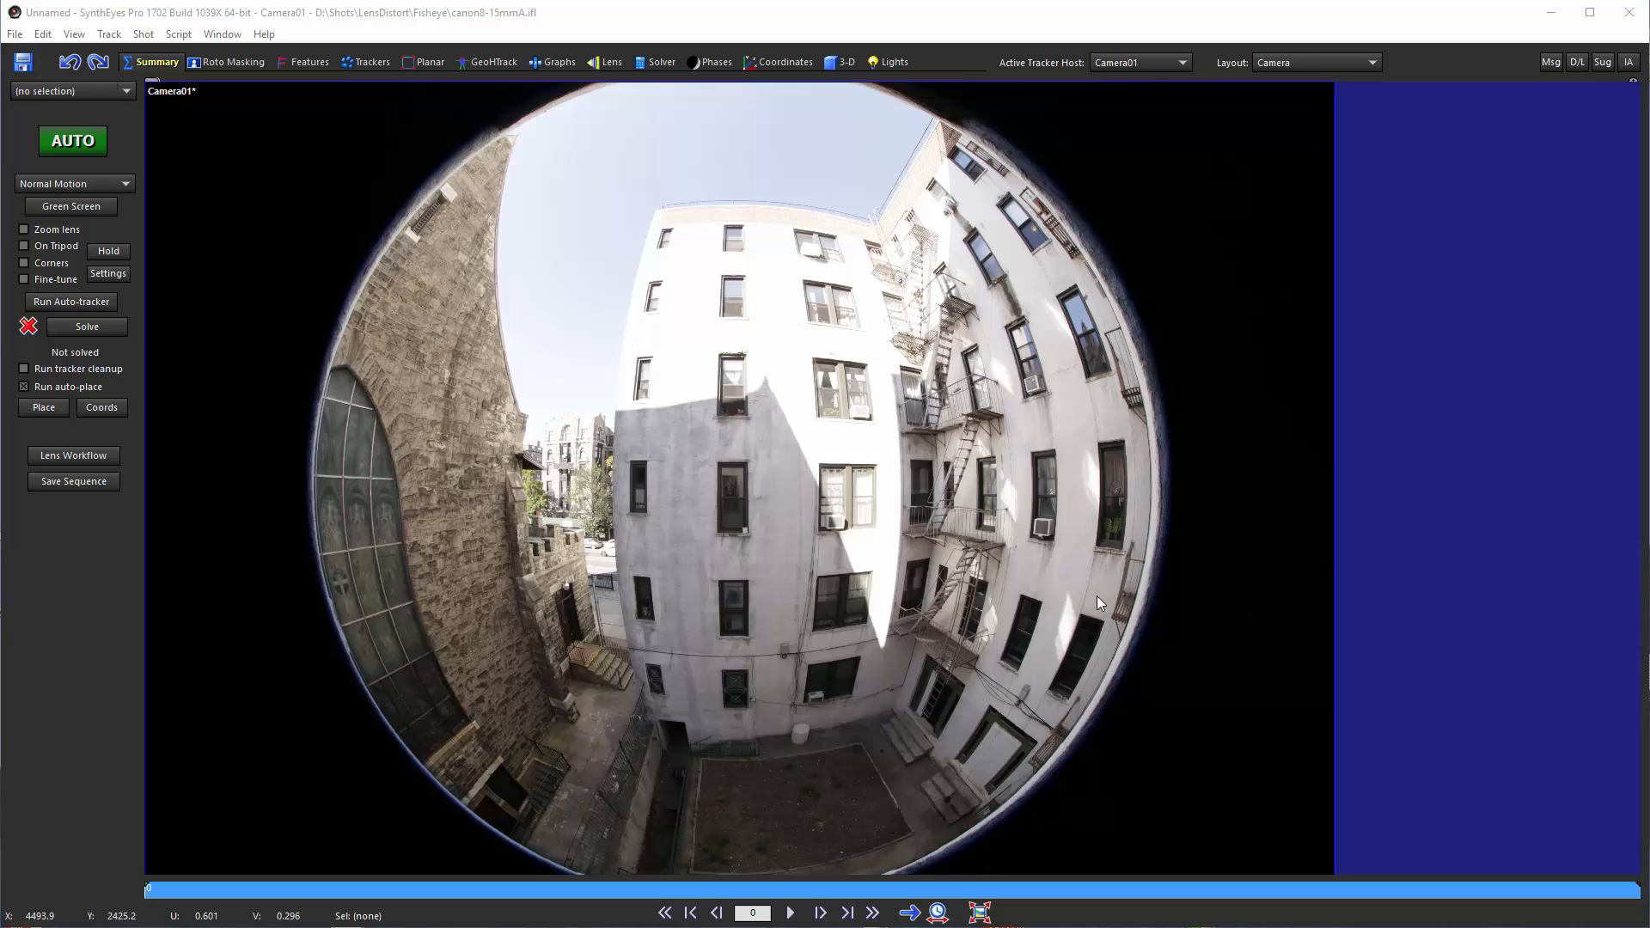
Step: Add a new room tab named Flex that opens the Flex panel
right_click(952, 57)
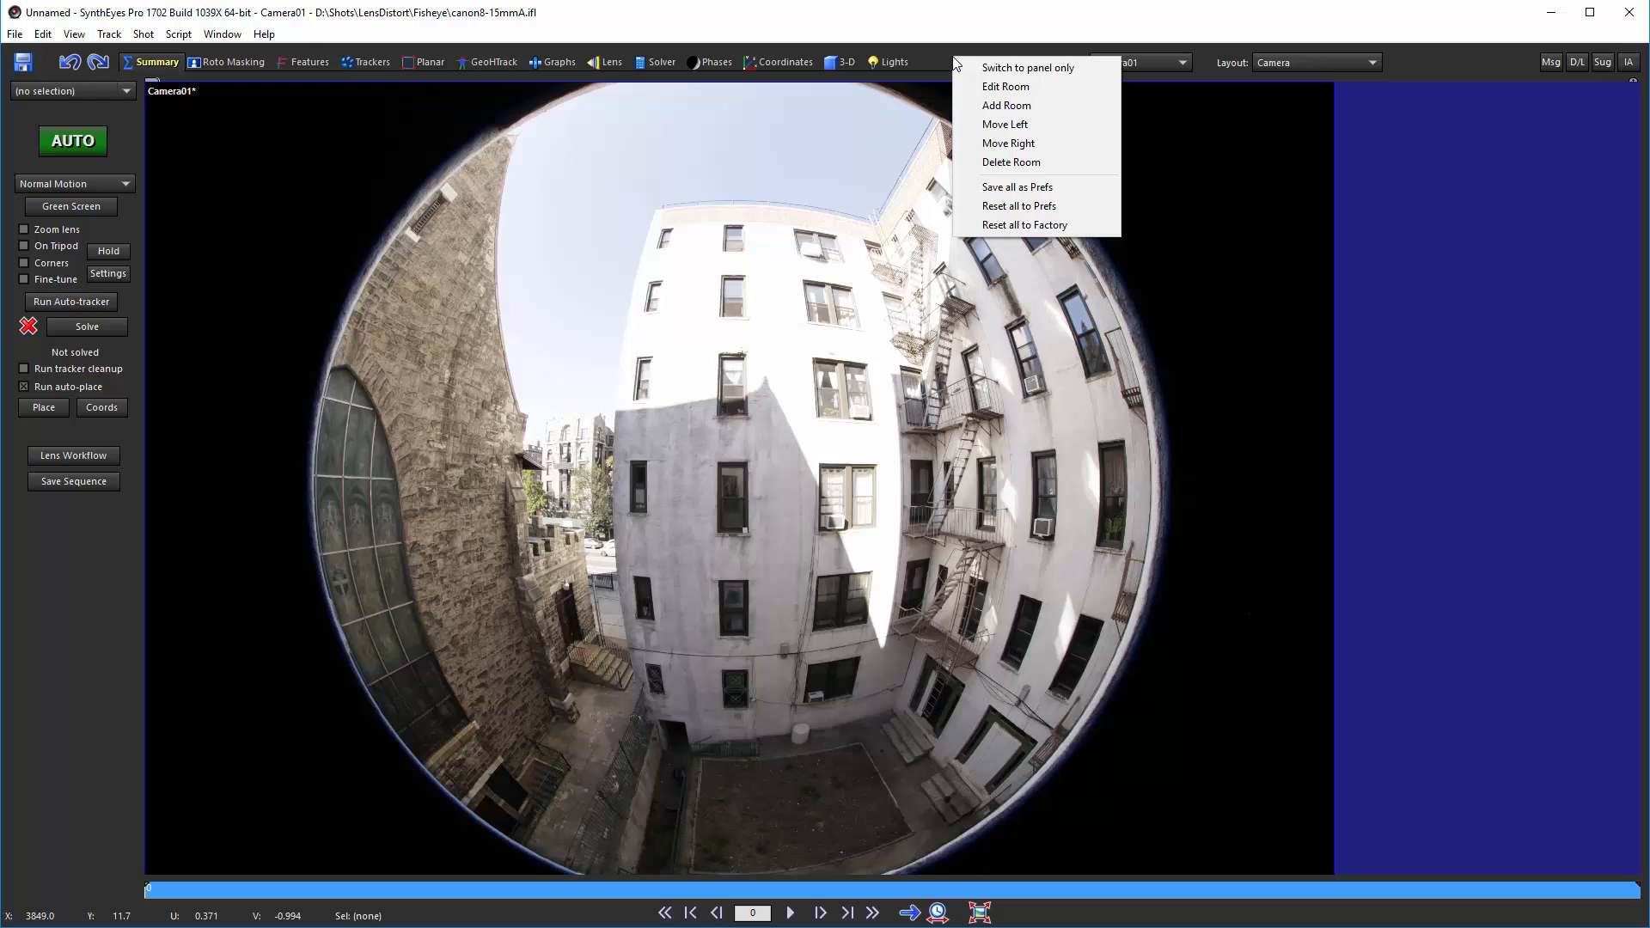
left_click(1006, 106)
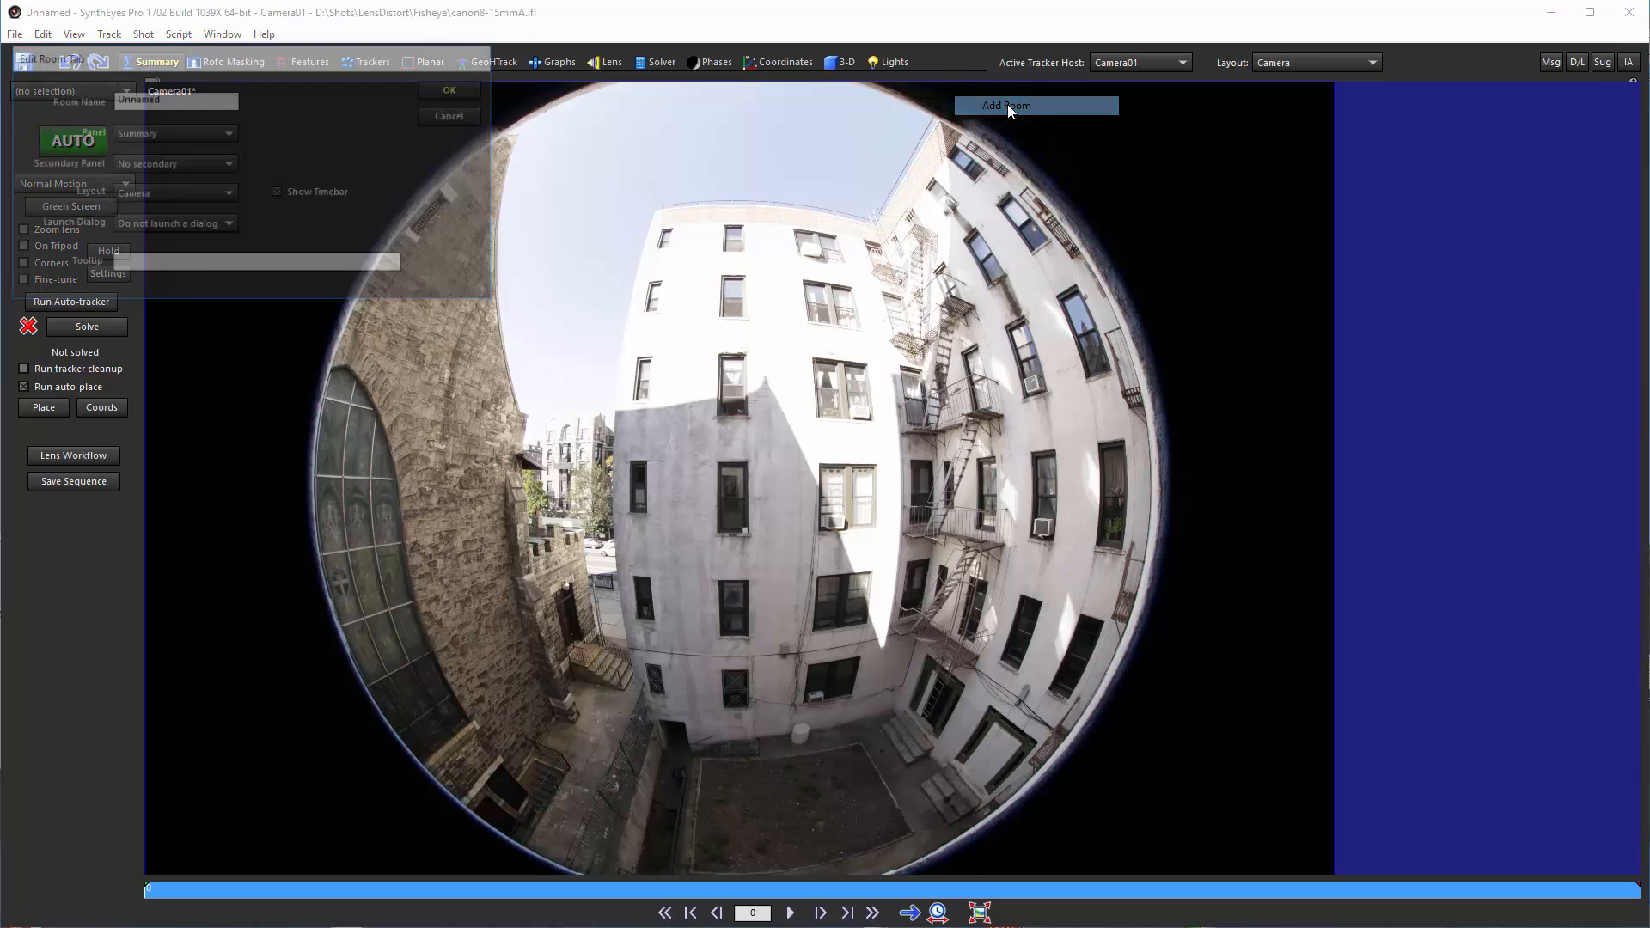
double_click(133, 97)
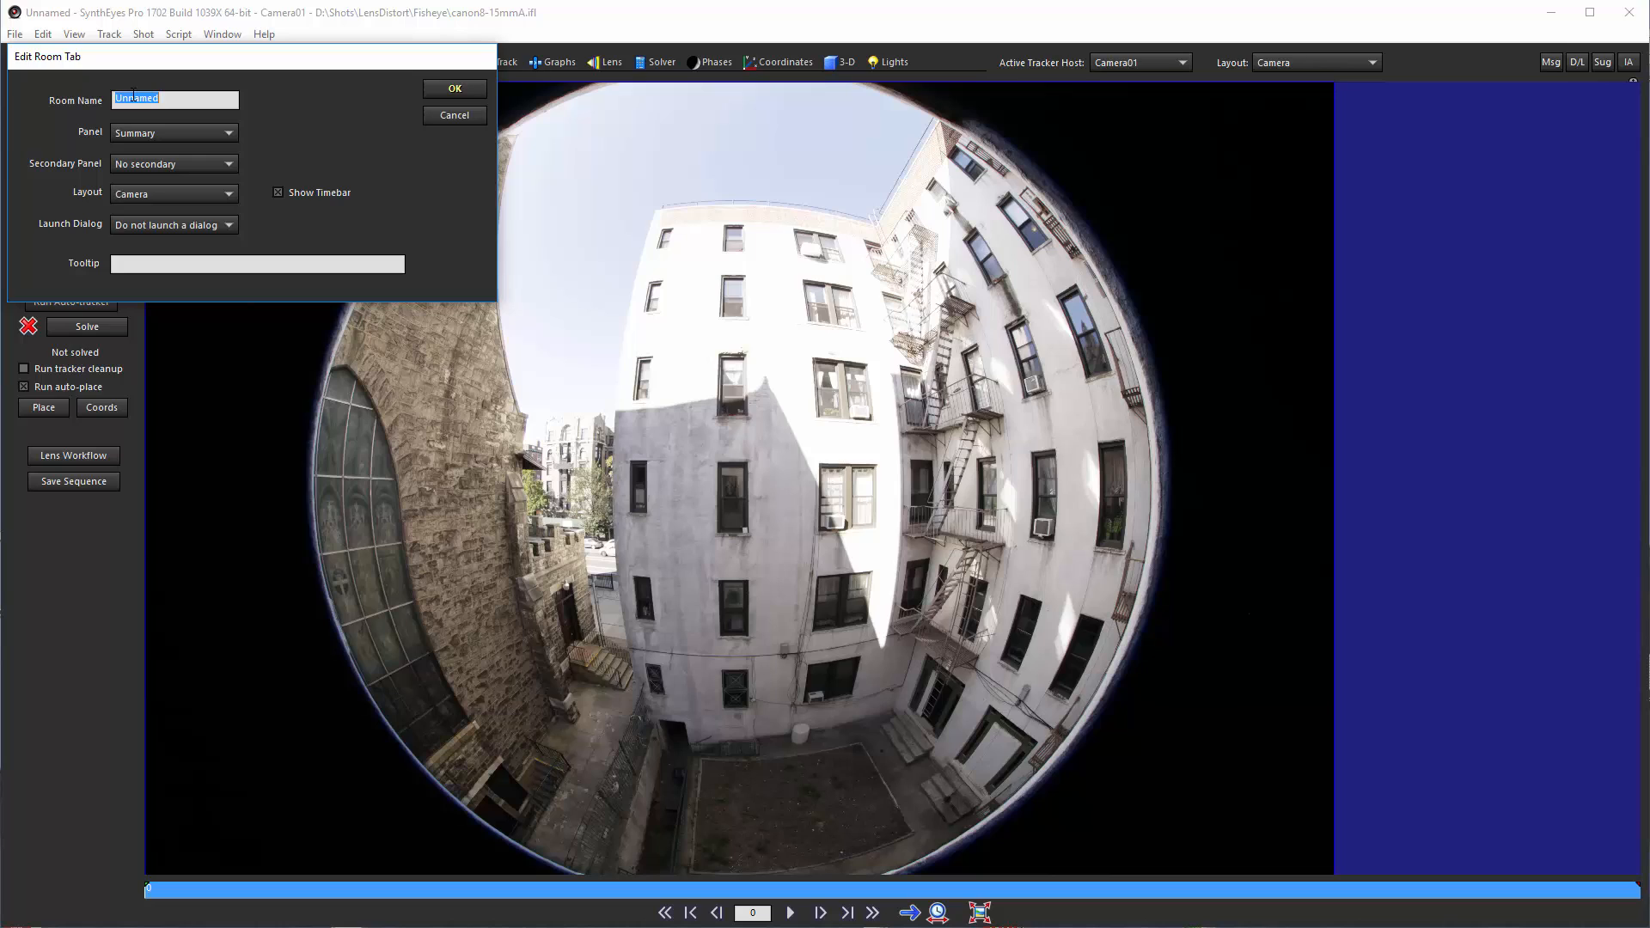
type("Flex")
left_click(141, 134)
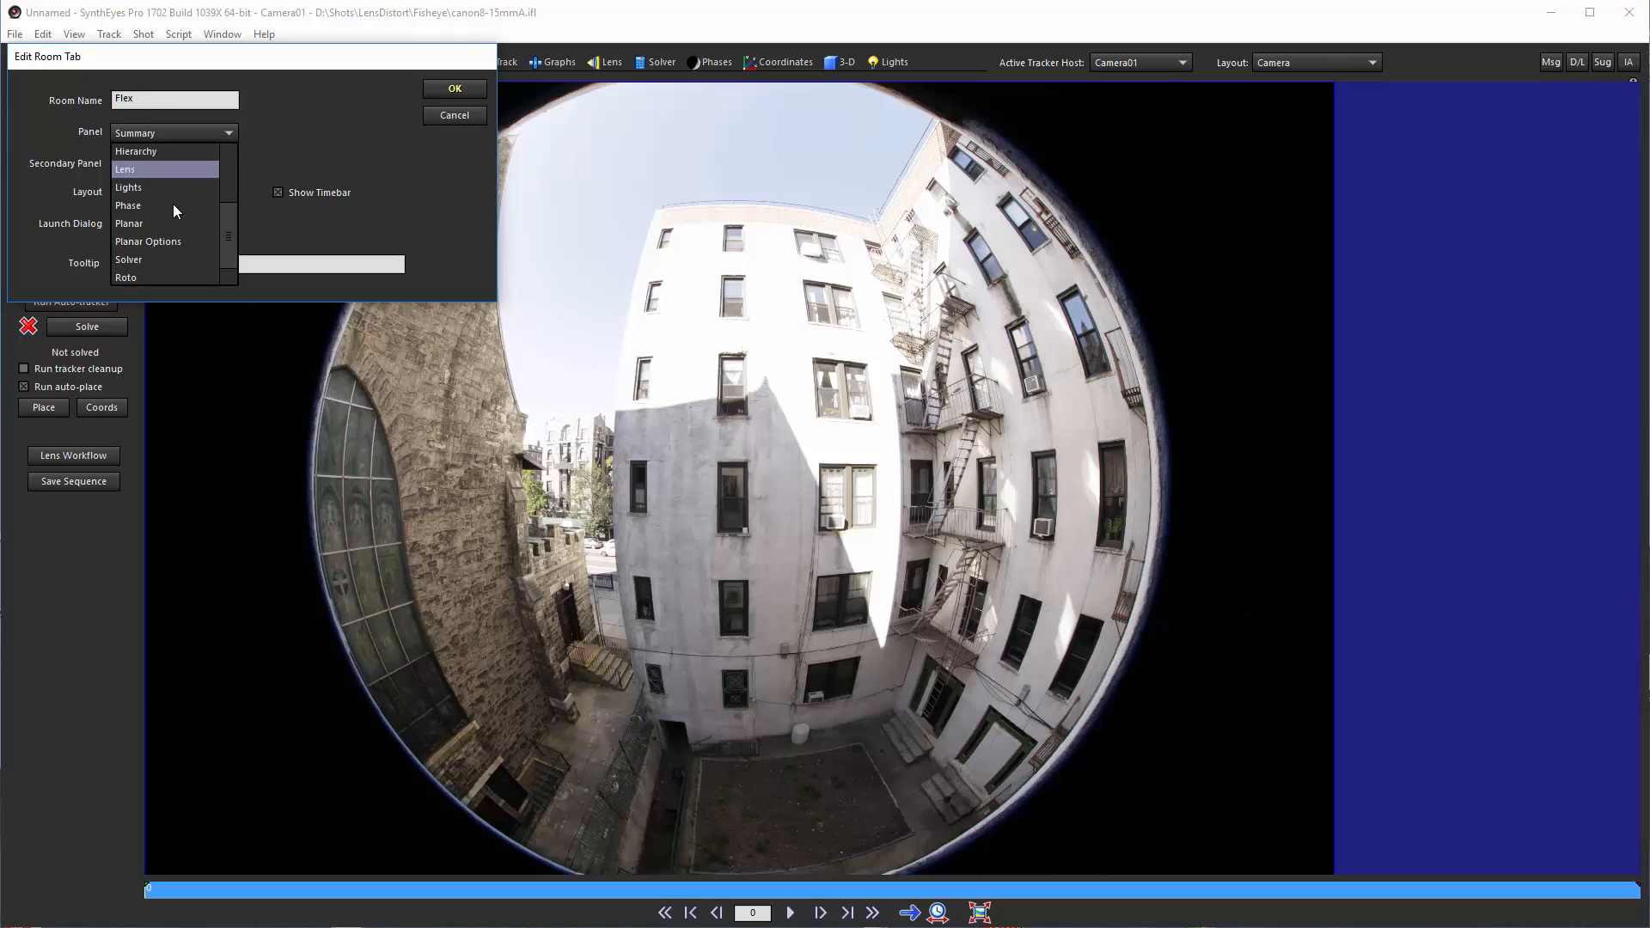
scroll(193, 189, "up", 2)
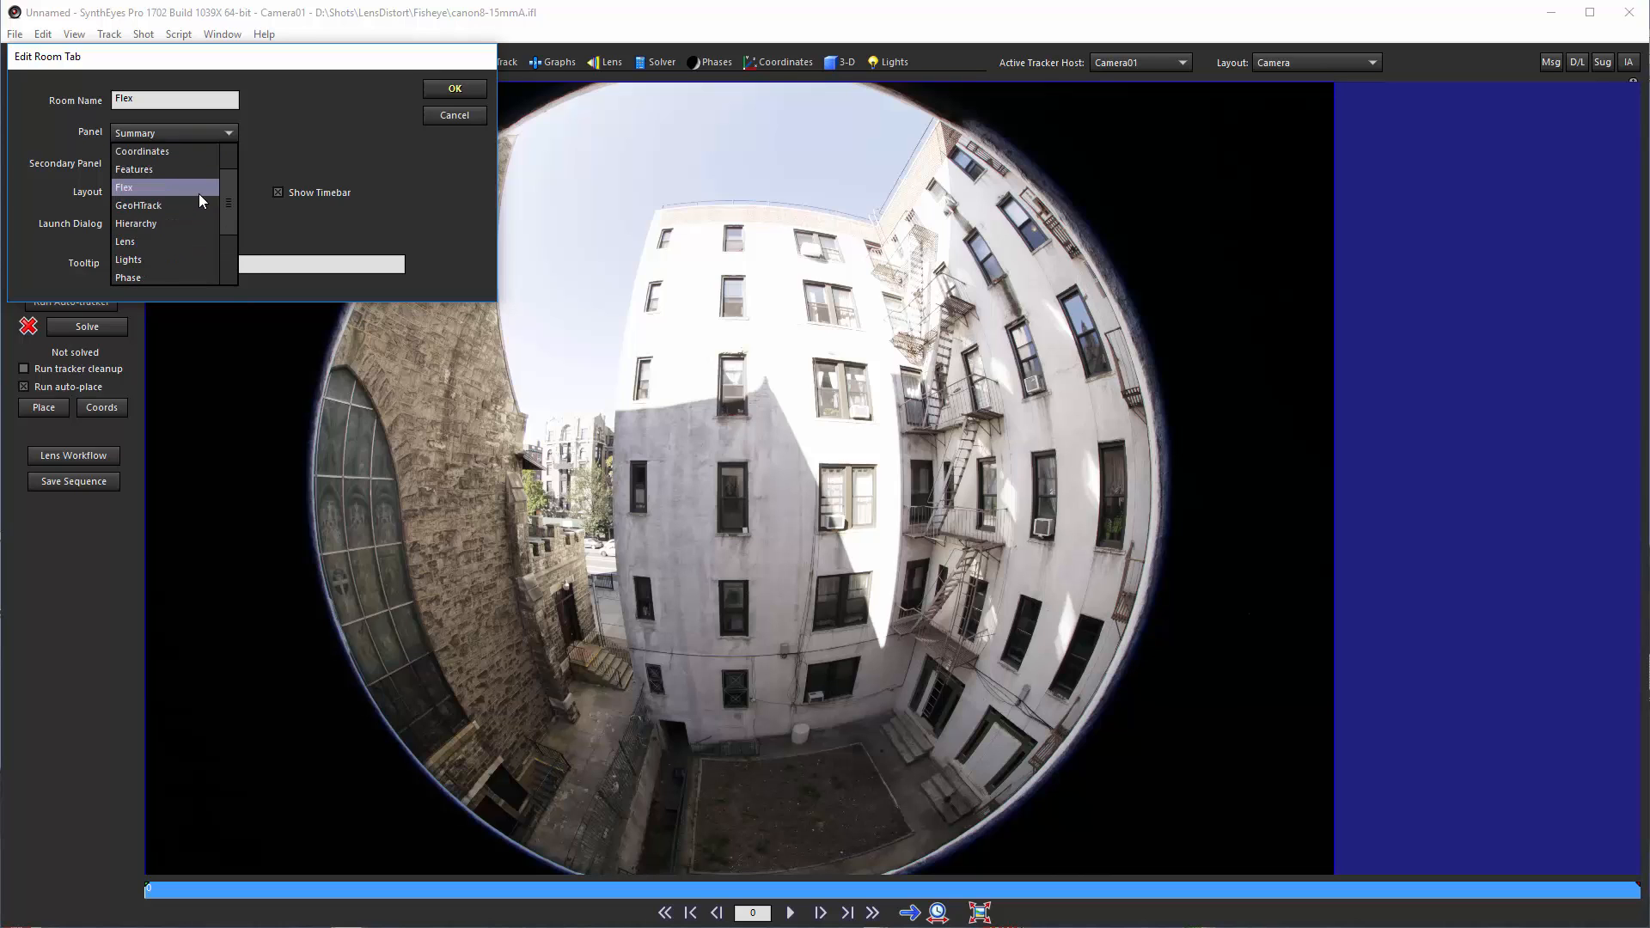
left_click(199, 191)
left_click(450, 90)
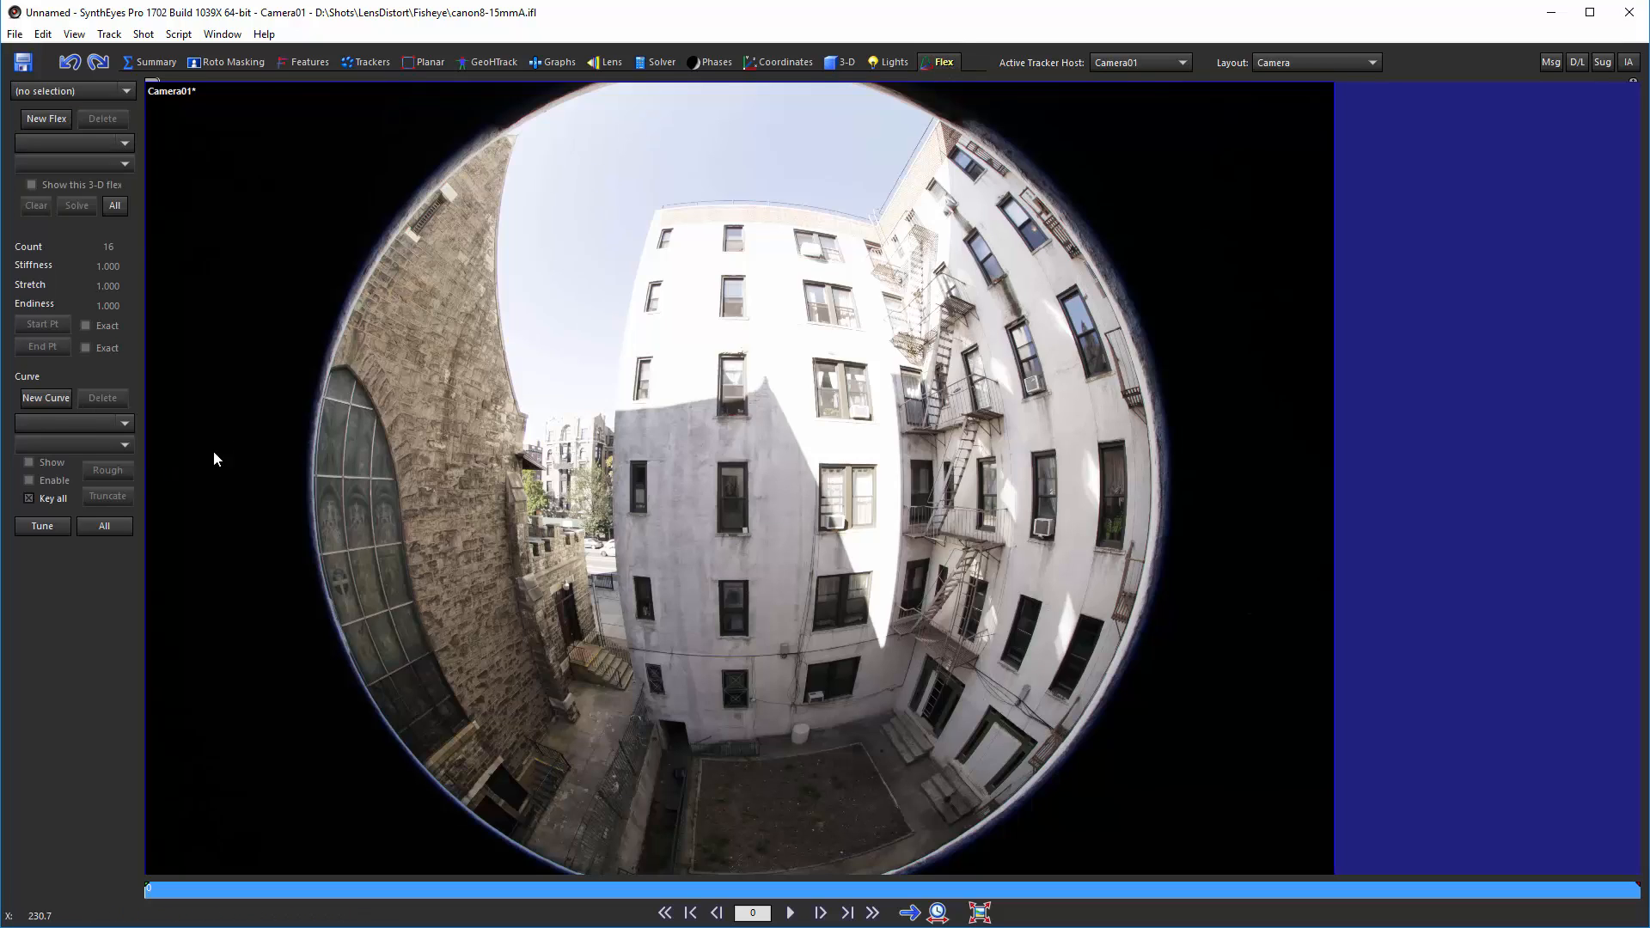
Step: Create a new curve and place control points down the left edge of the central white building
left_click(48, 398)
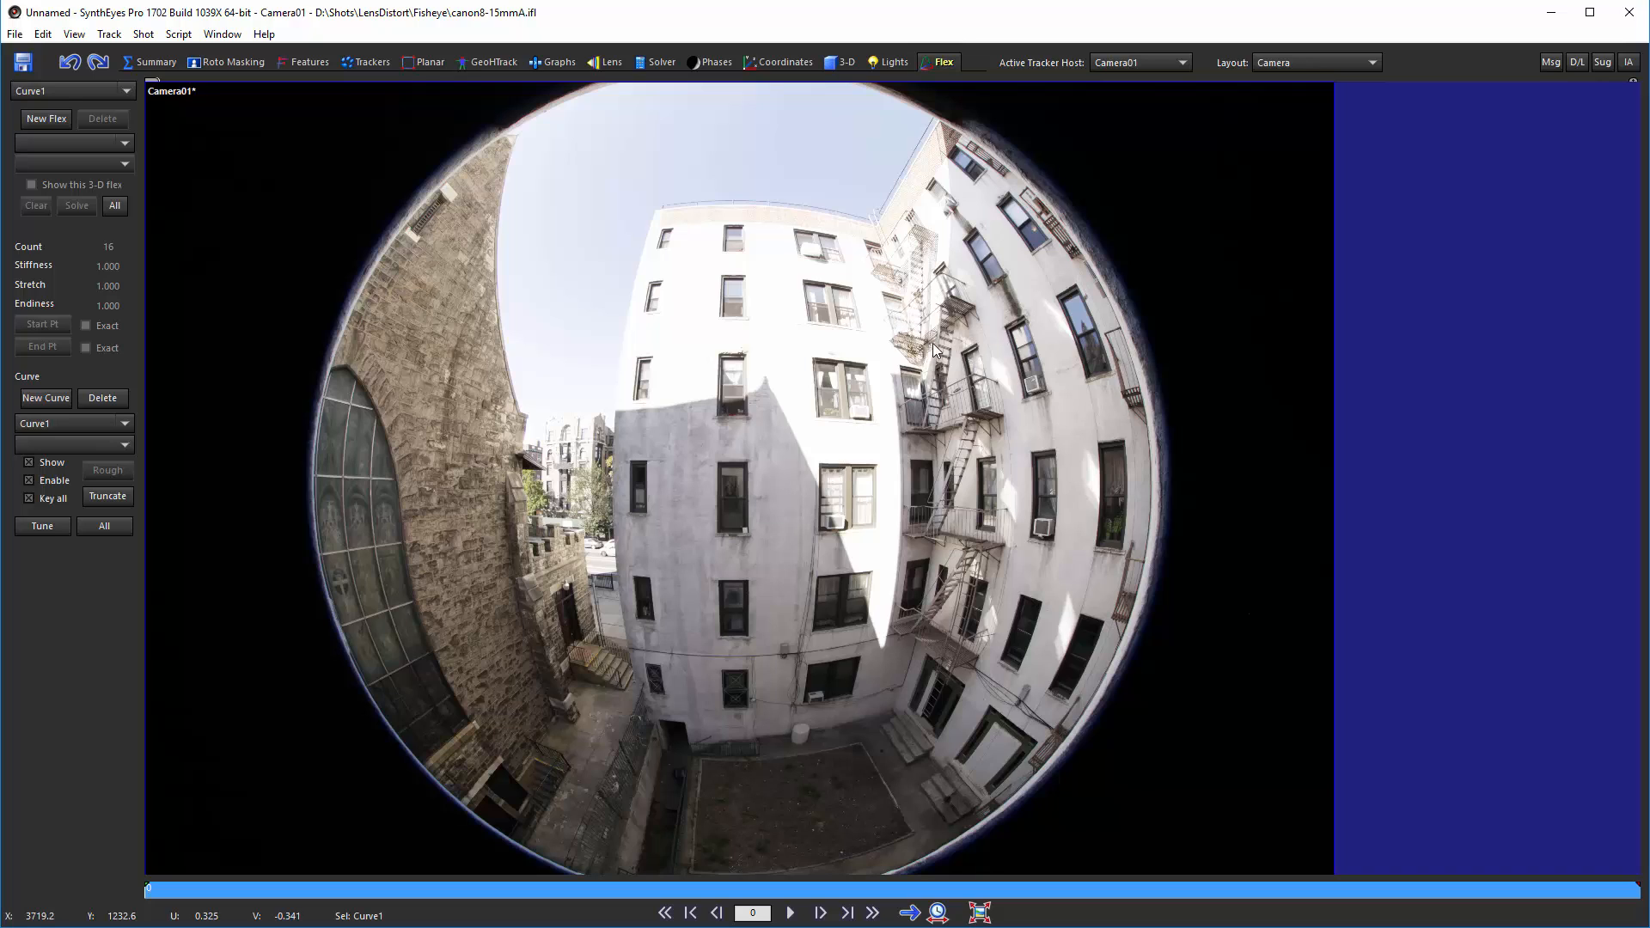
left_click(653, 215)
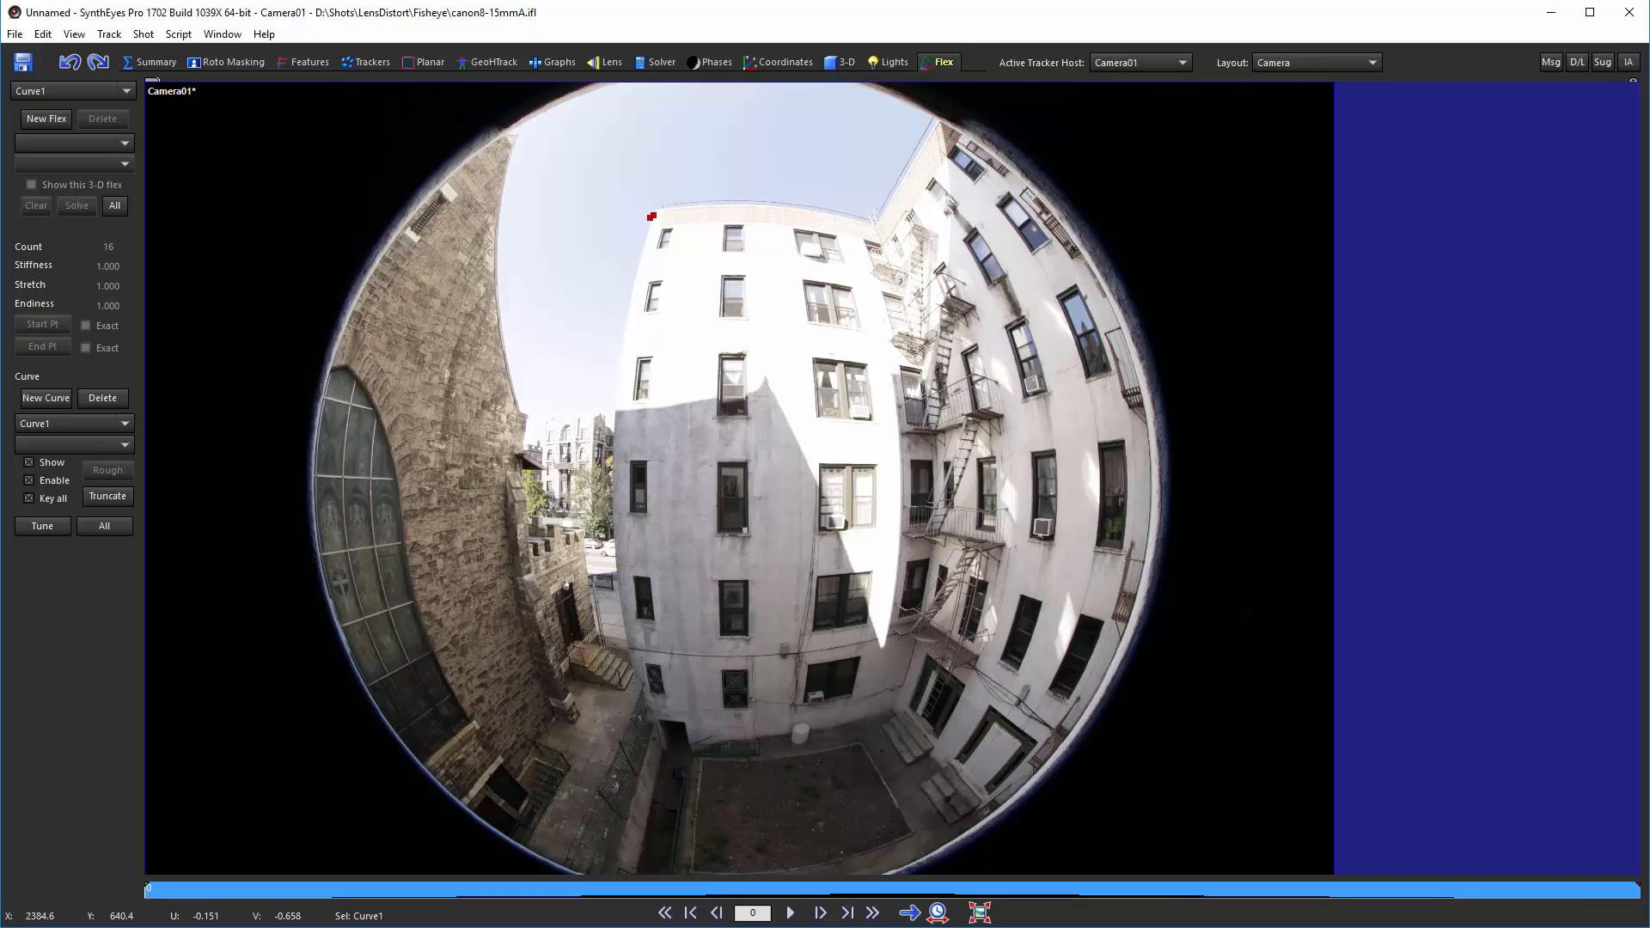
left_click(624, 342)
left_click(612, 503)
left_click(633, 580)
left_click_drag(633, 580, 614, 585)
left_click(619, 689)
left_click_drag(619, 689, 632, 673)
left_click(813, 564)
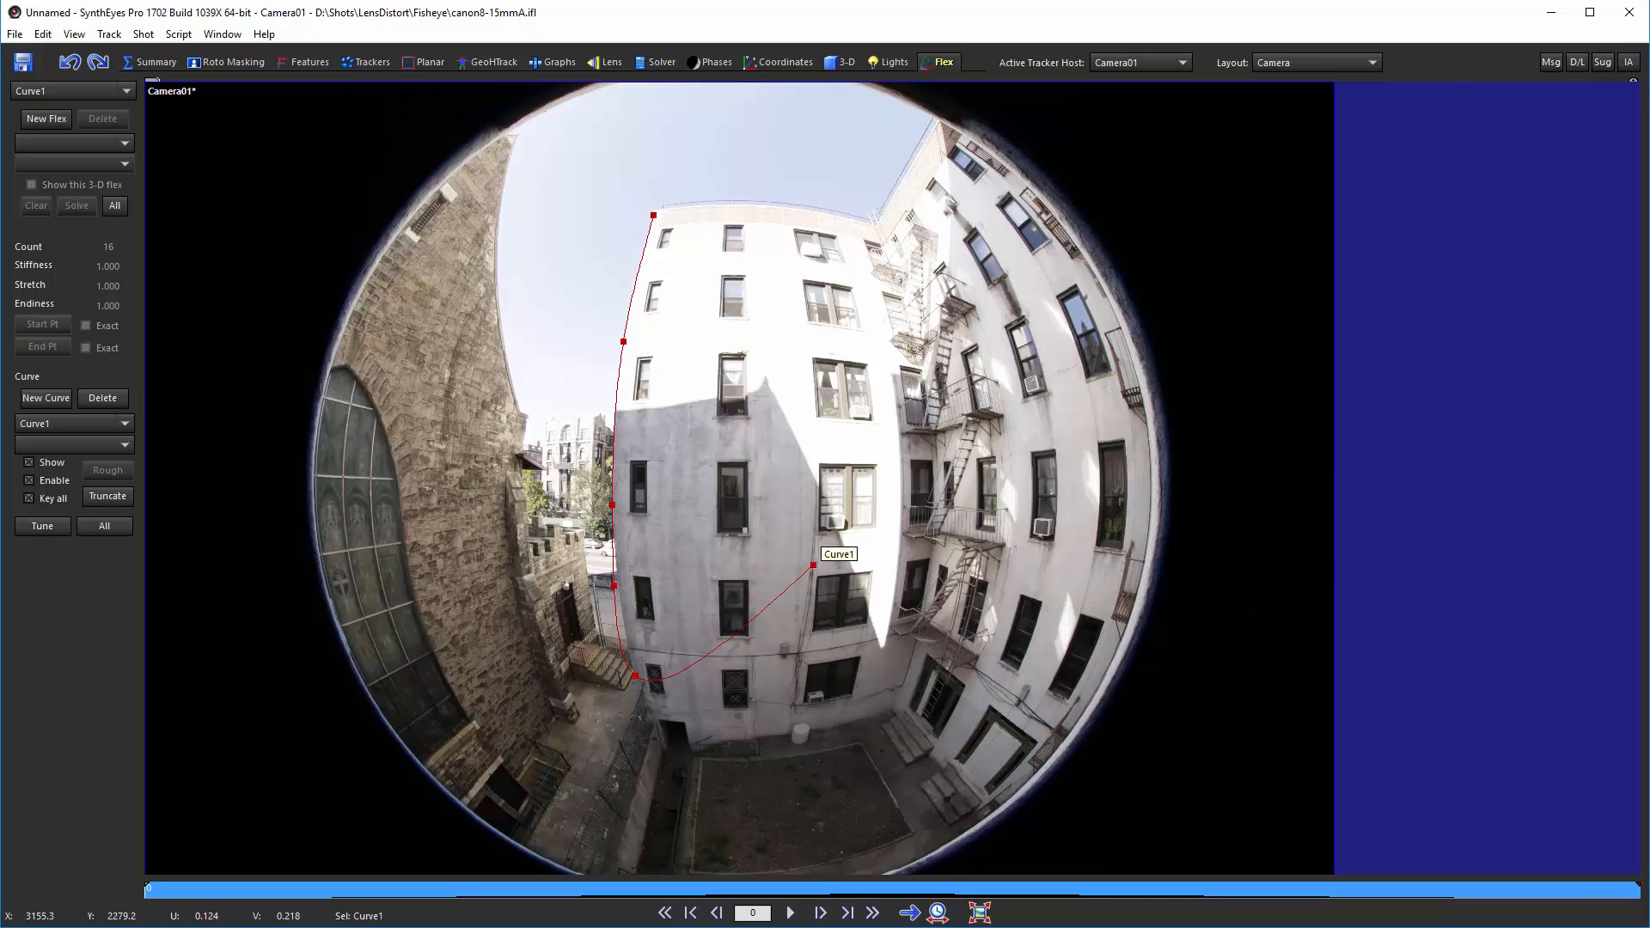
right_click(813, 564)
Step: Zoom in and nudge the lower curve control points so they sit exactly on the building's edge
scroll(609, 671, "up", 5)
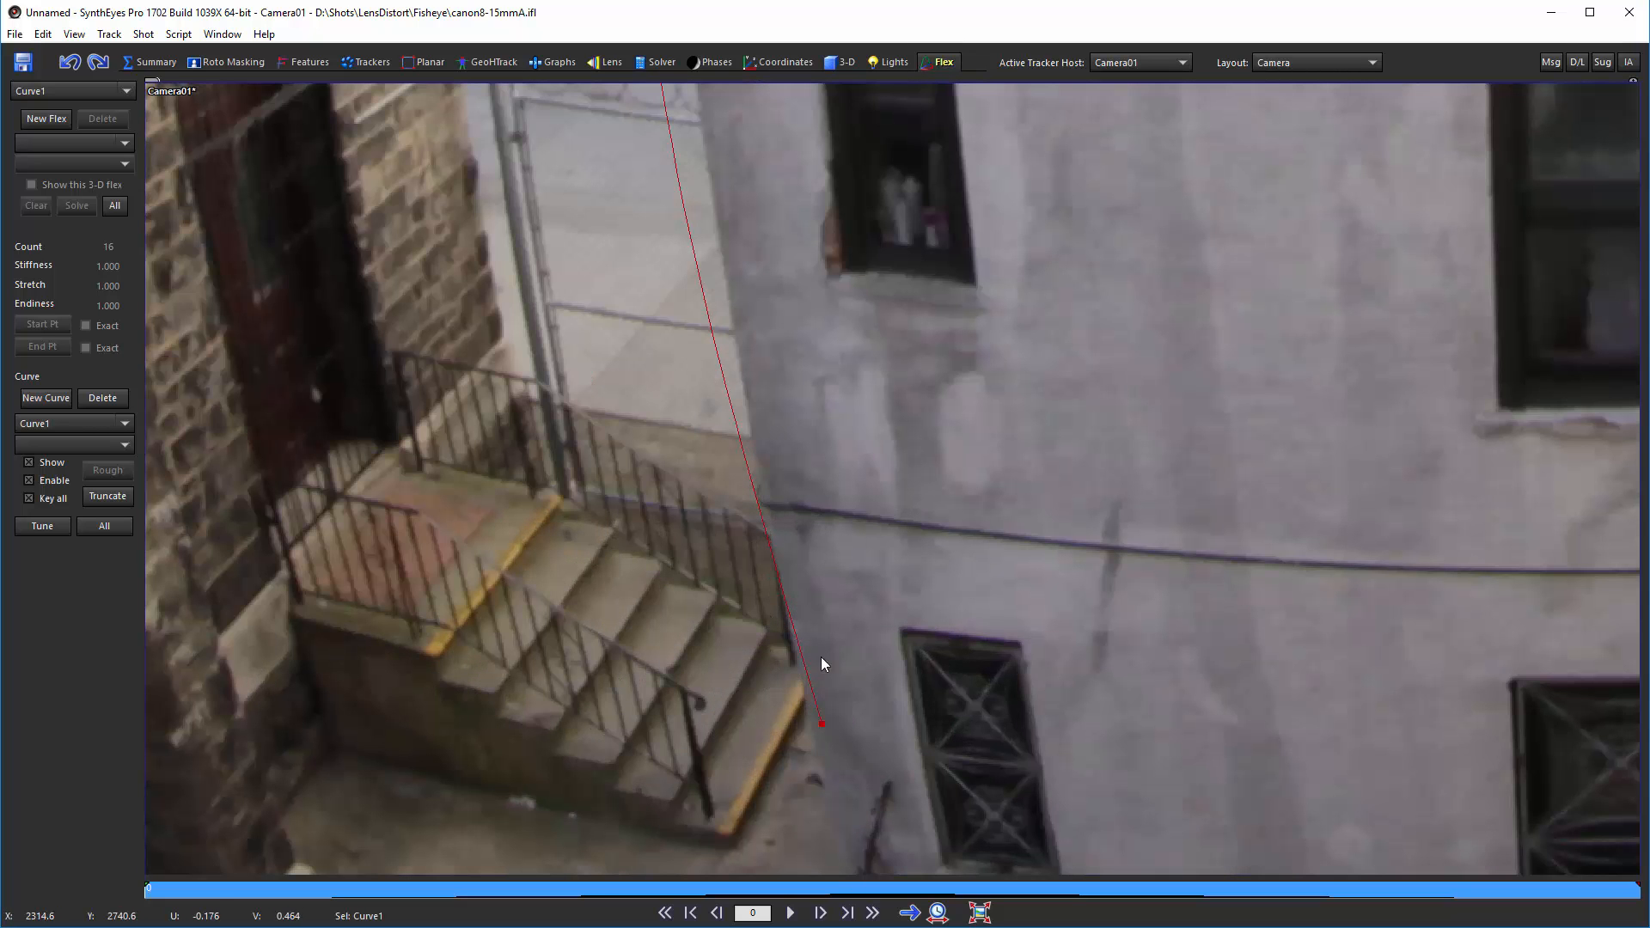
scroll(825, 670, "up", 3)
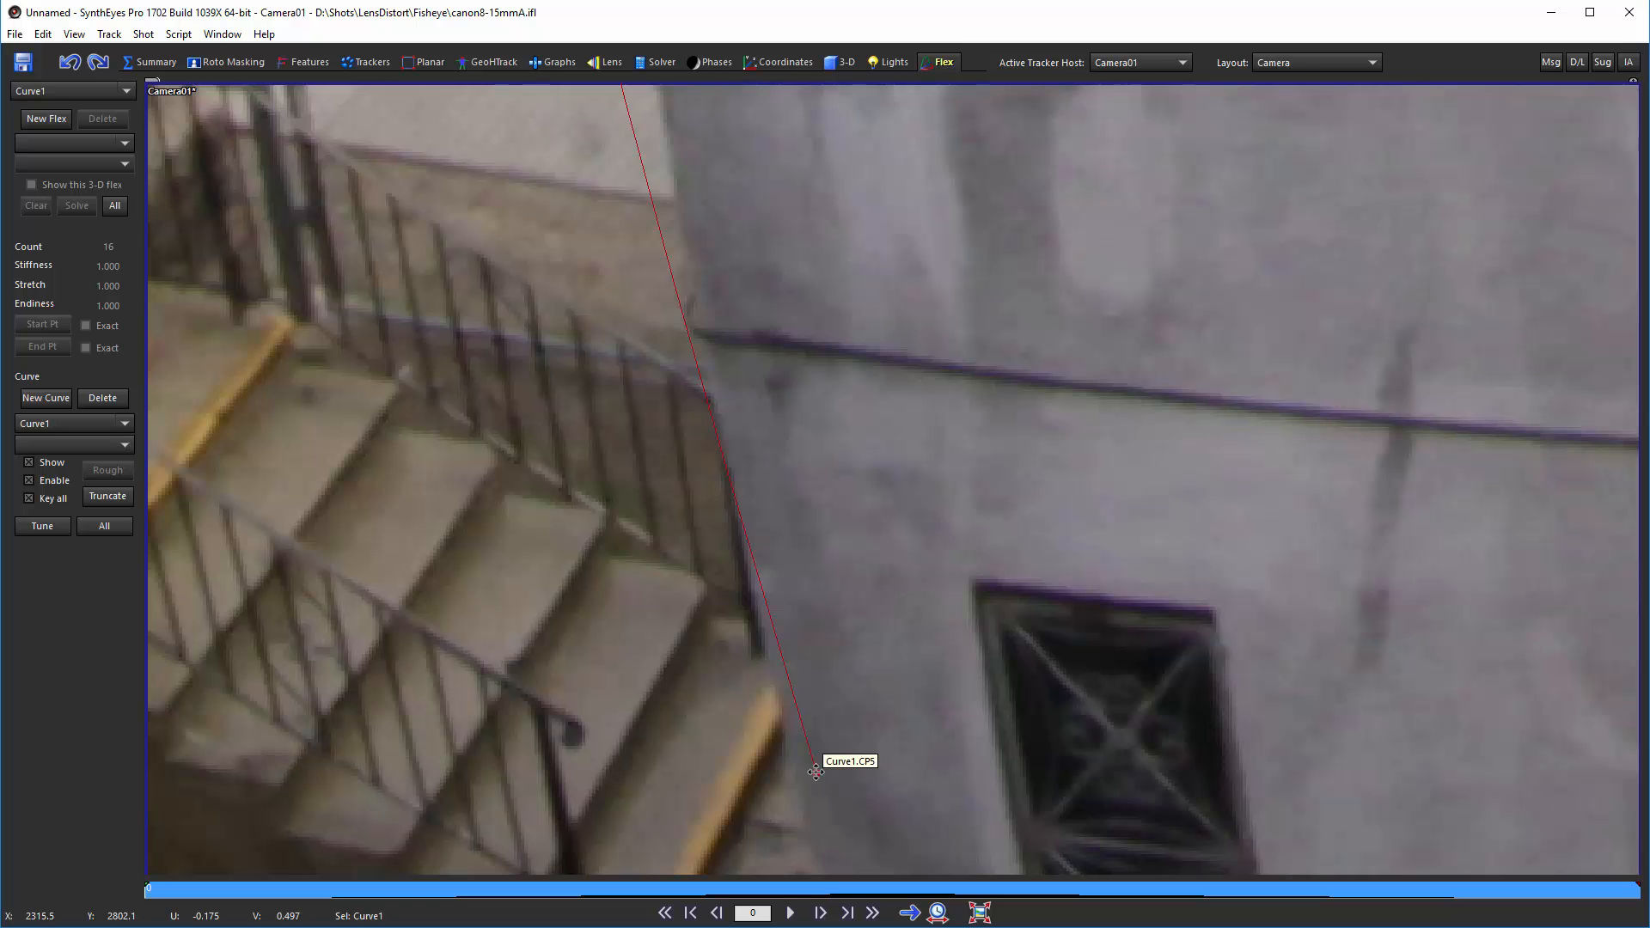
left_click_drag(816, 772, 797, 799)
middle_click_drag(784, 179, 916, 838)
middle_click_drag(758, 302, 821, 760)
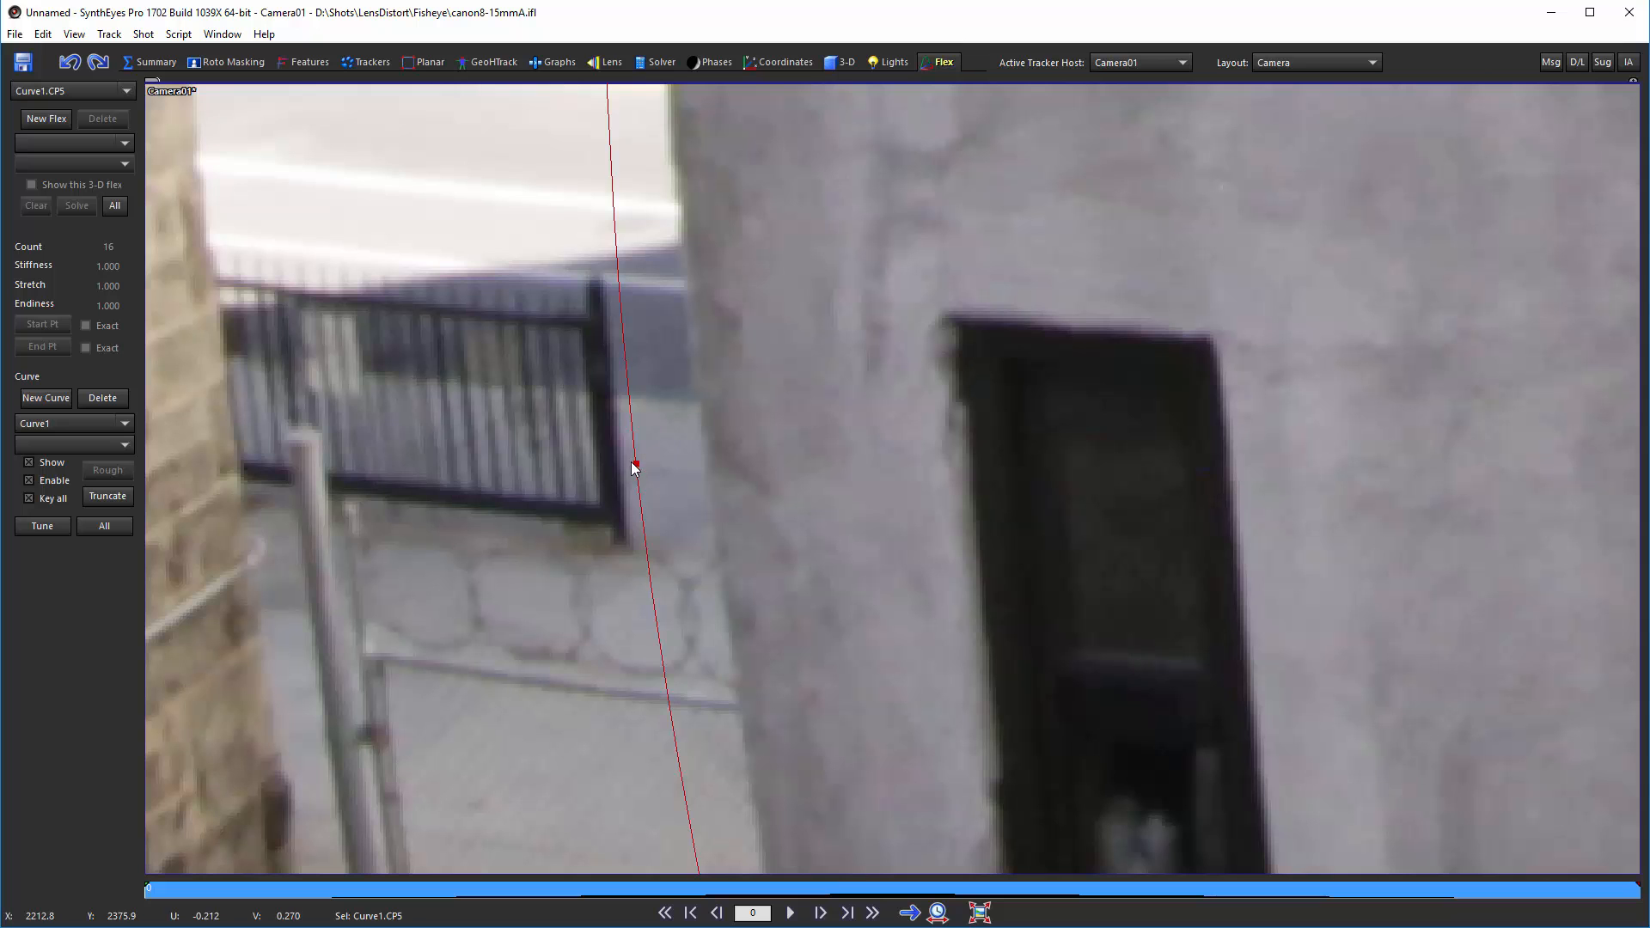
left_click_drag(635, 468, 706, 469)
middle_click_drag(781, 272, 821, 836)
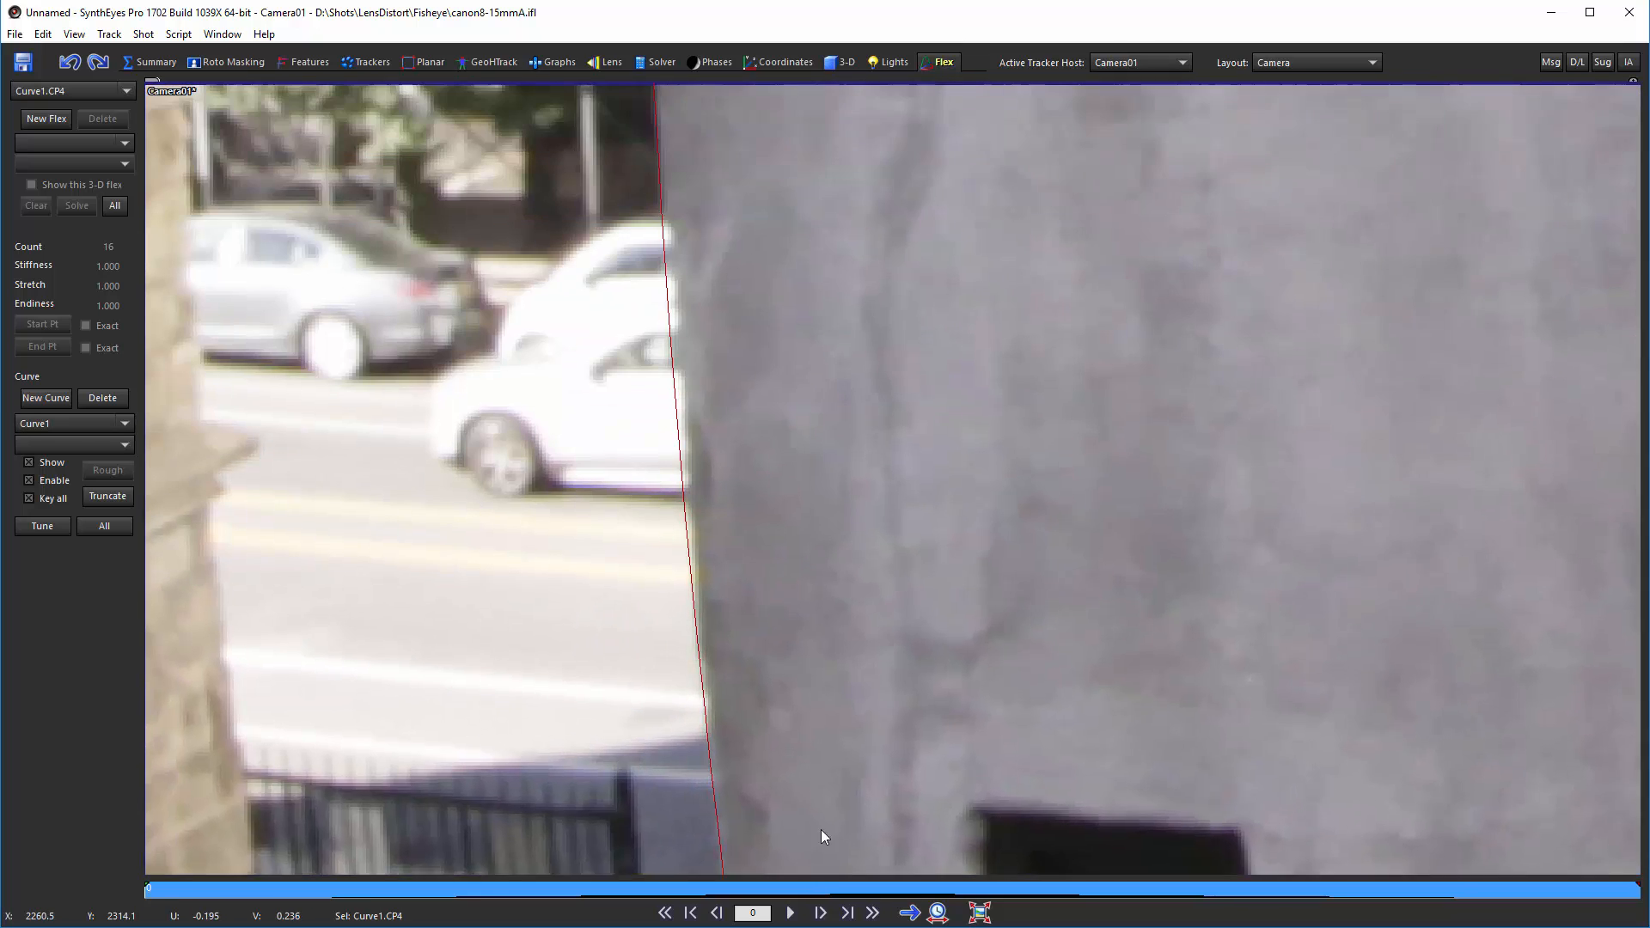
middle_click_drag(684, 235, 759, 652)
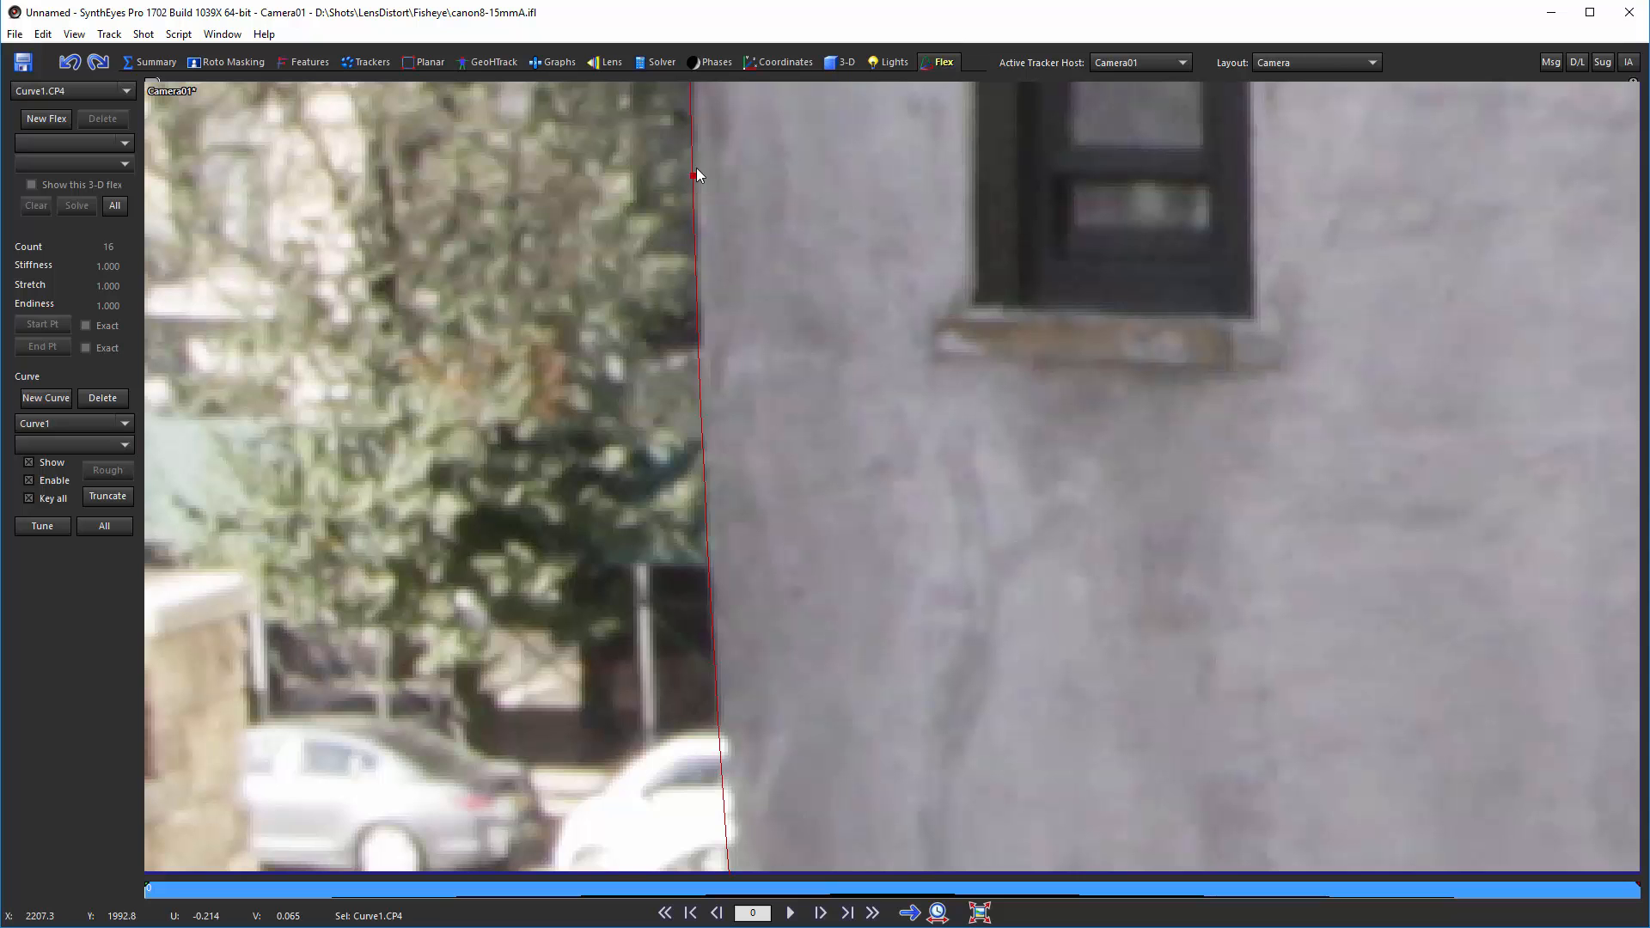
left_click_drag(691, 176, 696, 177)
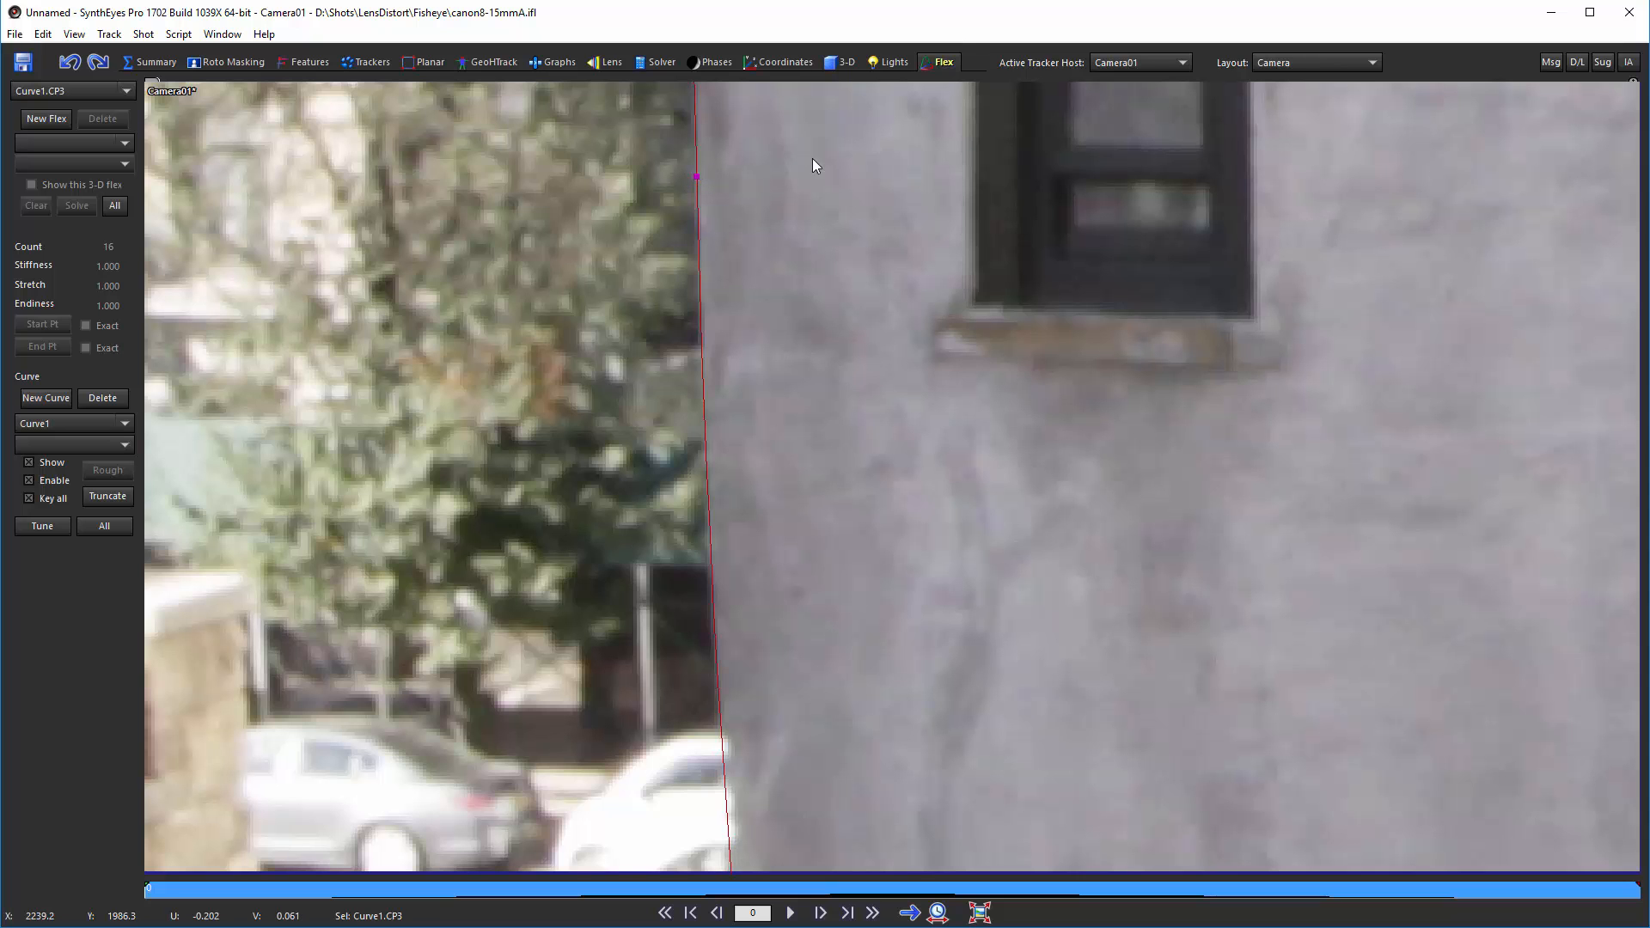
Step: Move along the curve and nudge the top control point onto the building's upper corner
middle_click_drag(812, 158, 827, 640)
middle_click_drag(811, 318, 823, 726)
middle_click_drag(827, 281, 828, 567)
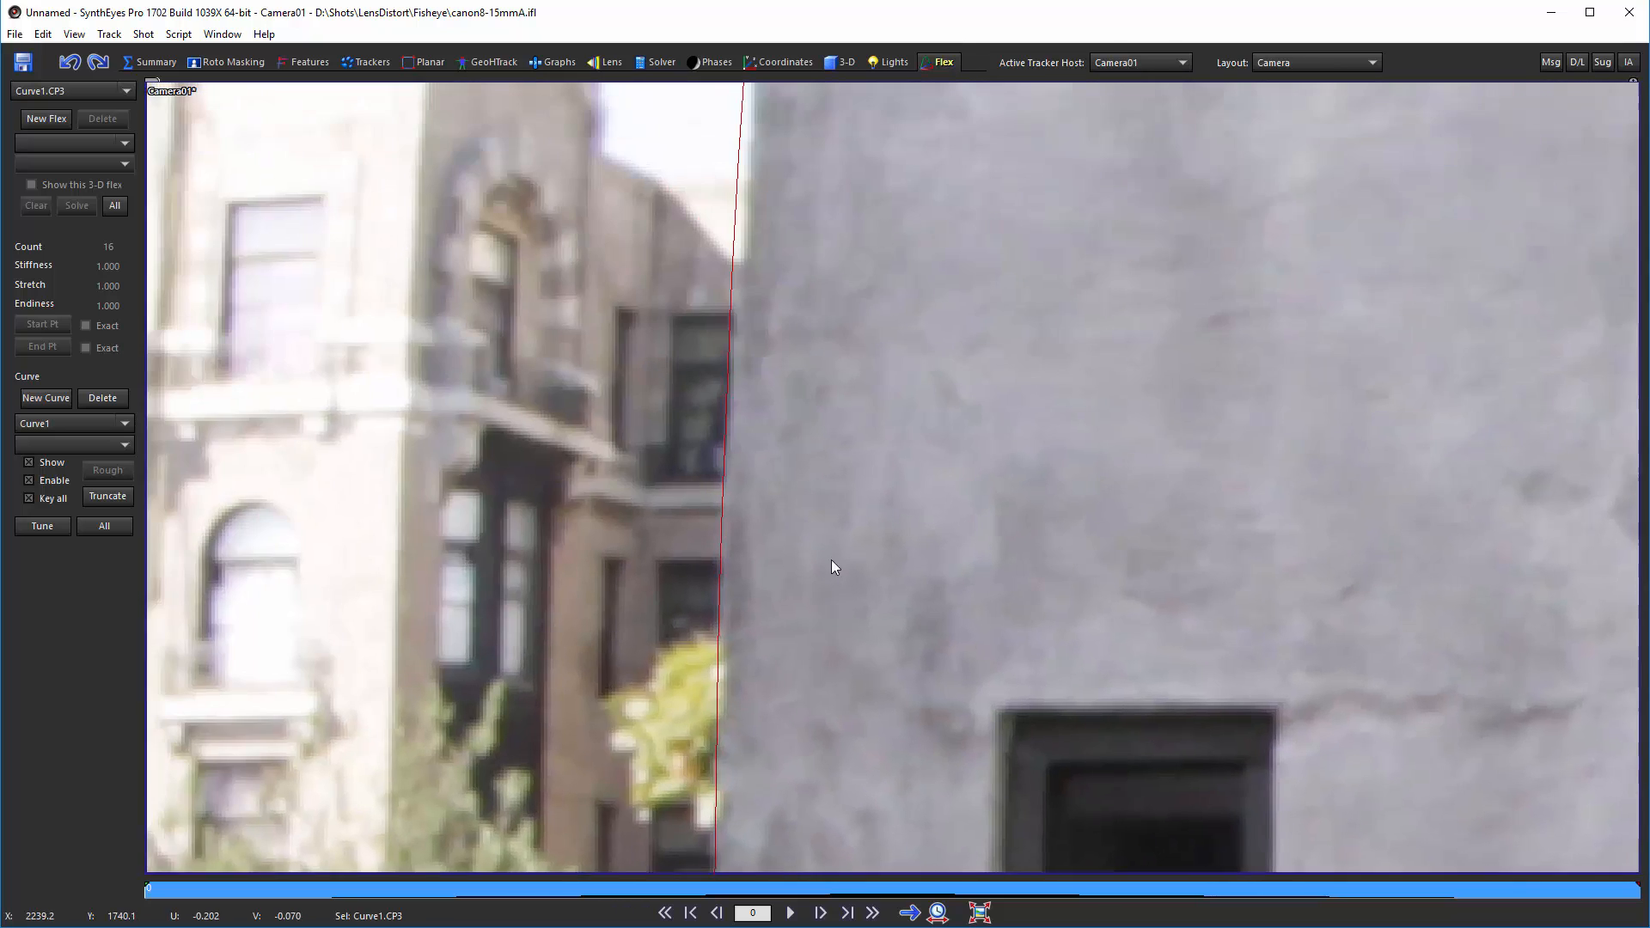
middle_click_drag(885, 232, 854, 640)
middle_click_drag(863, 248, 858, 678)
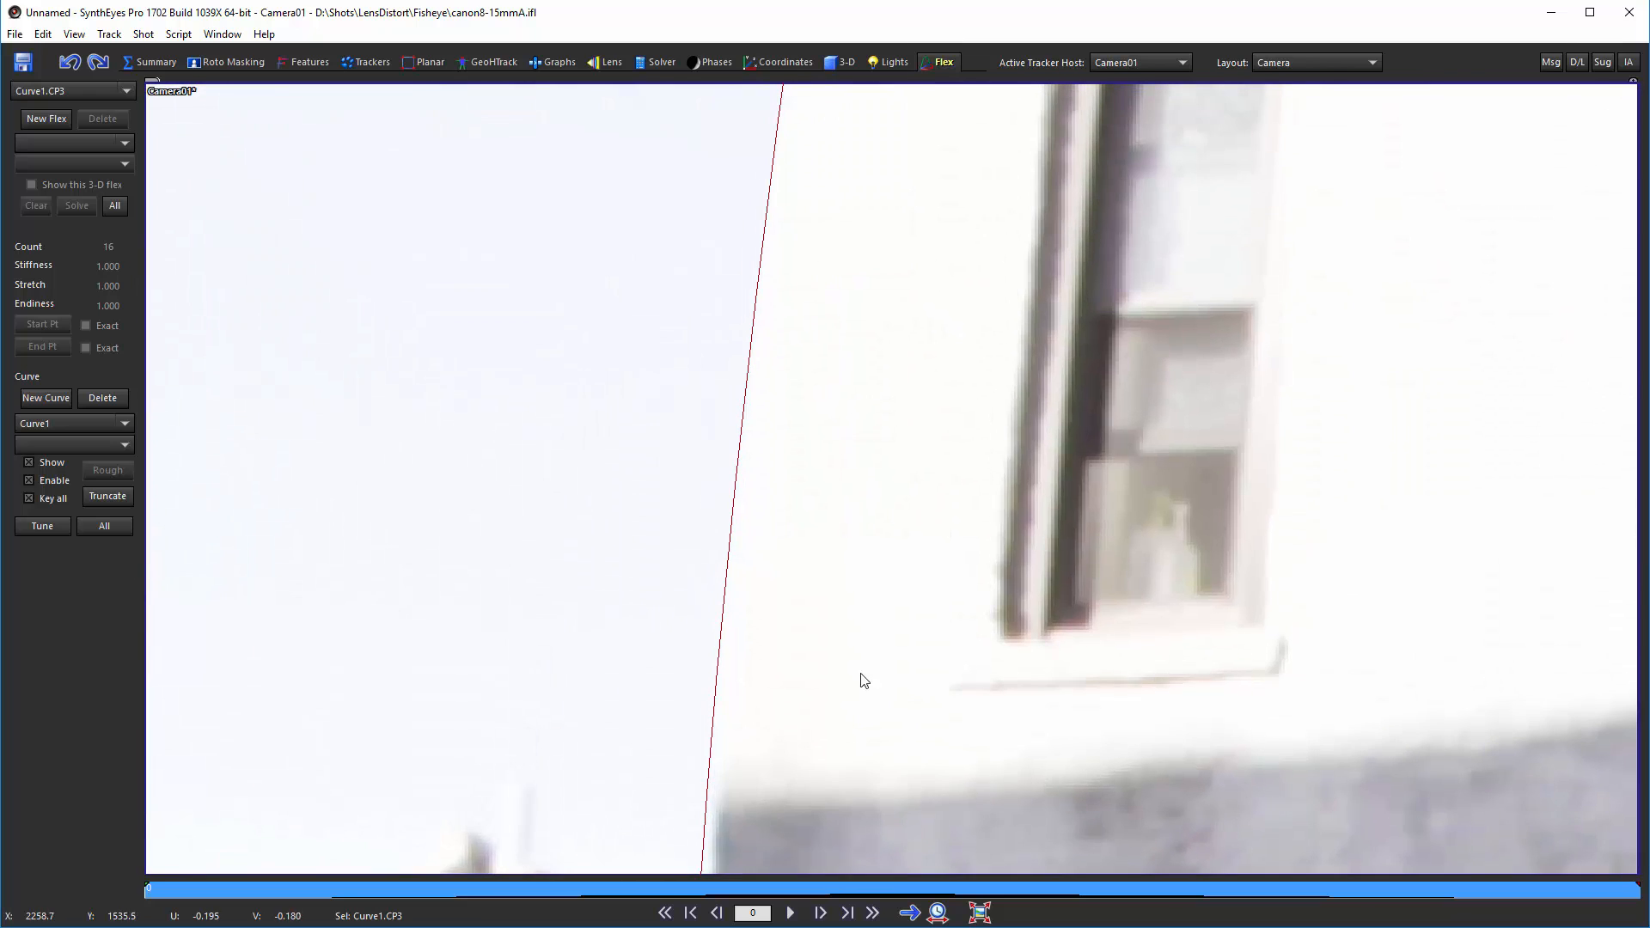
middle_click_drag(862, 315, 843, 559)
middle_click_drag(837, 369, 805, 885)
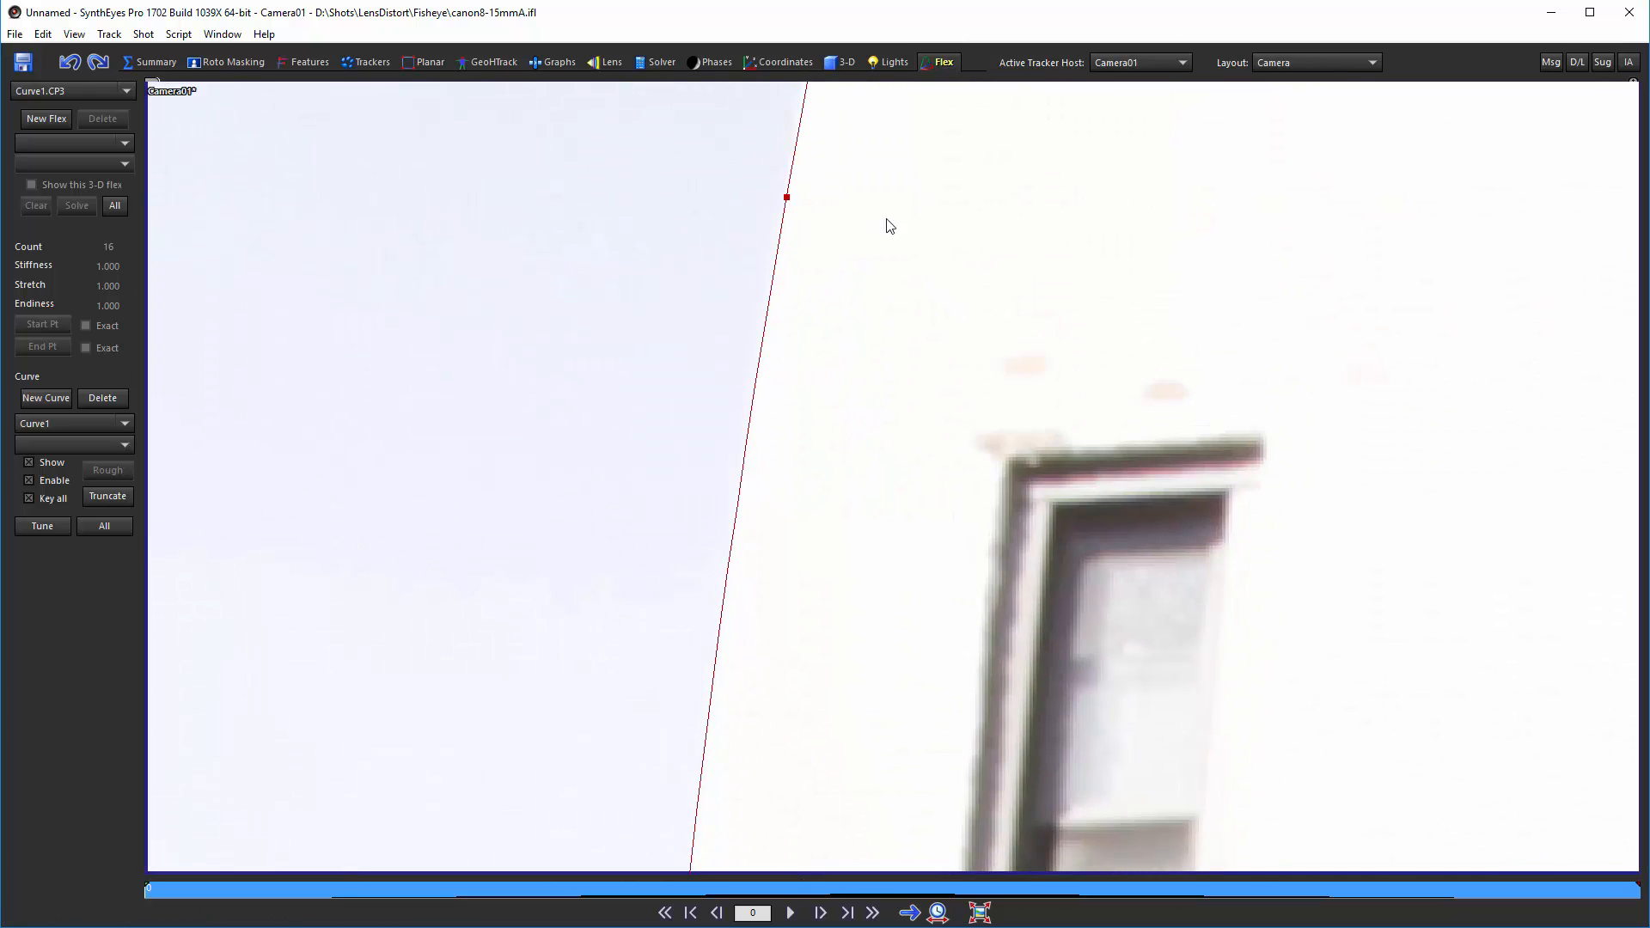
middle_click_drag(915, 213, 916, 670)
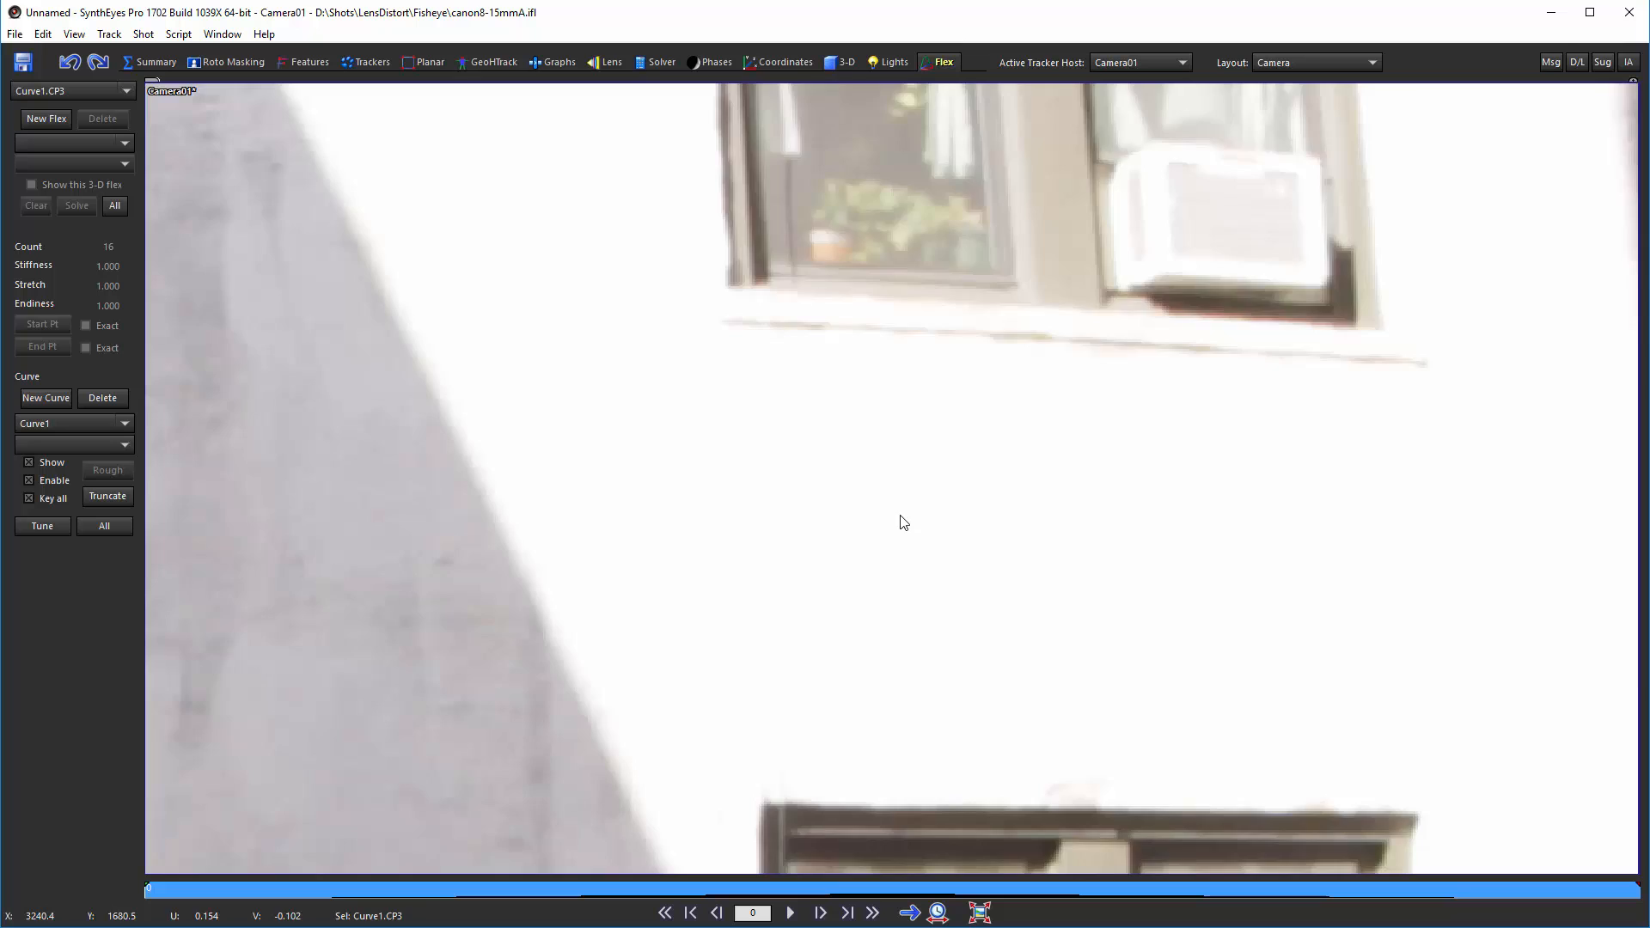
scroll(885, 502, "down", 10)
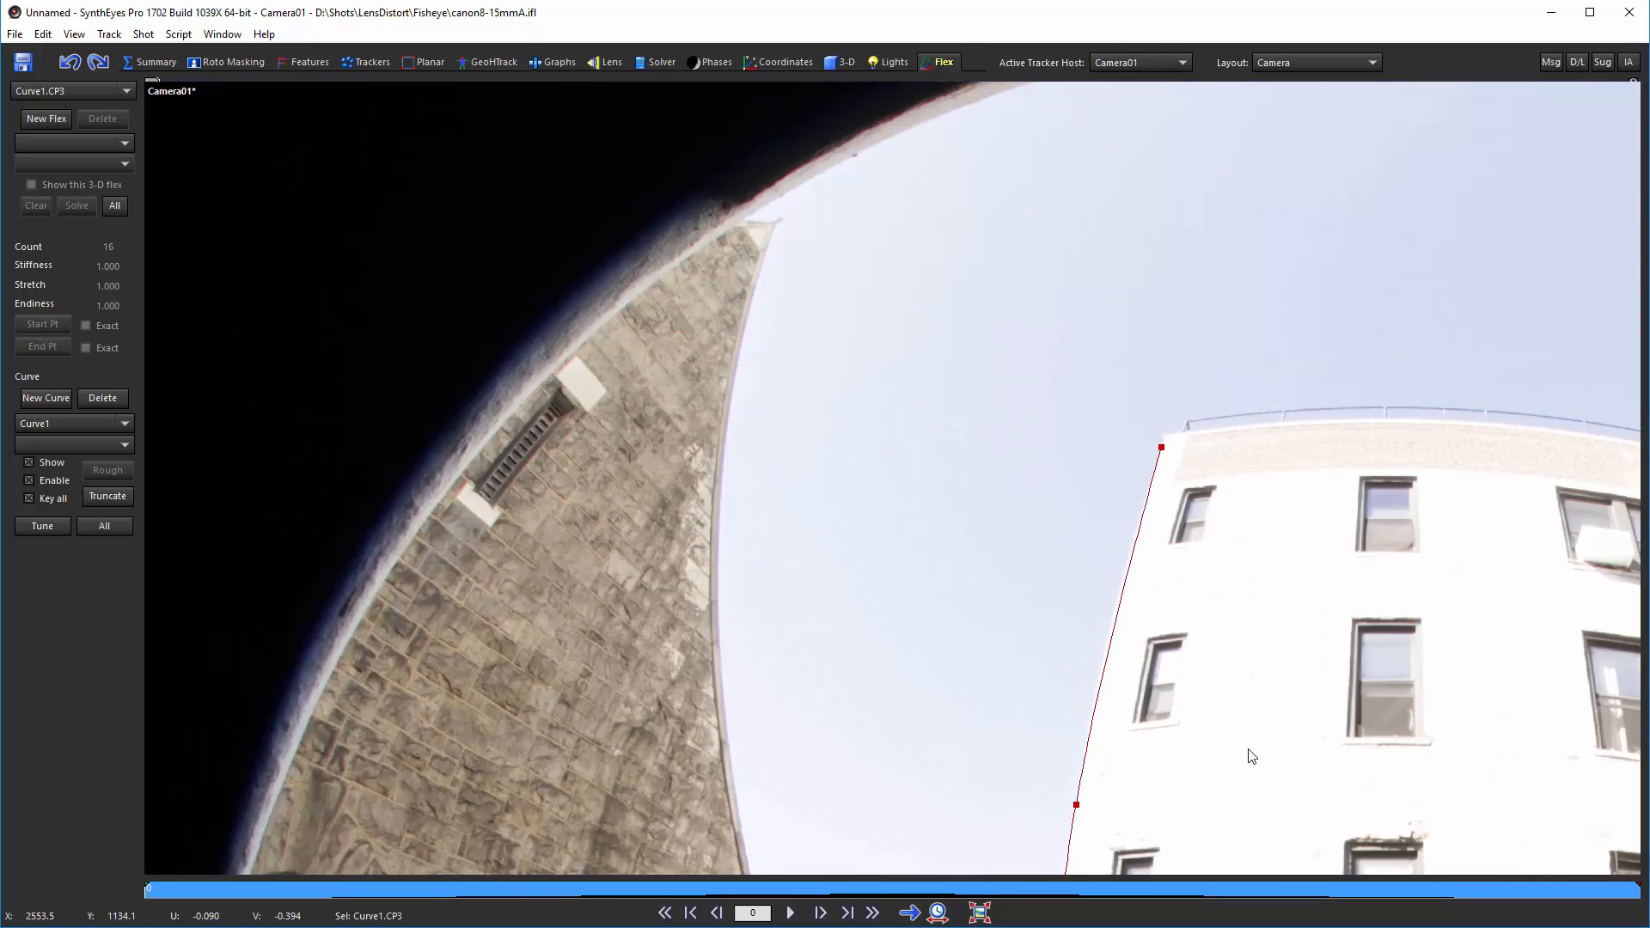
scroll(1044, 555, "up", 3)
scroll(1043, 383, "up", 4)
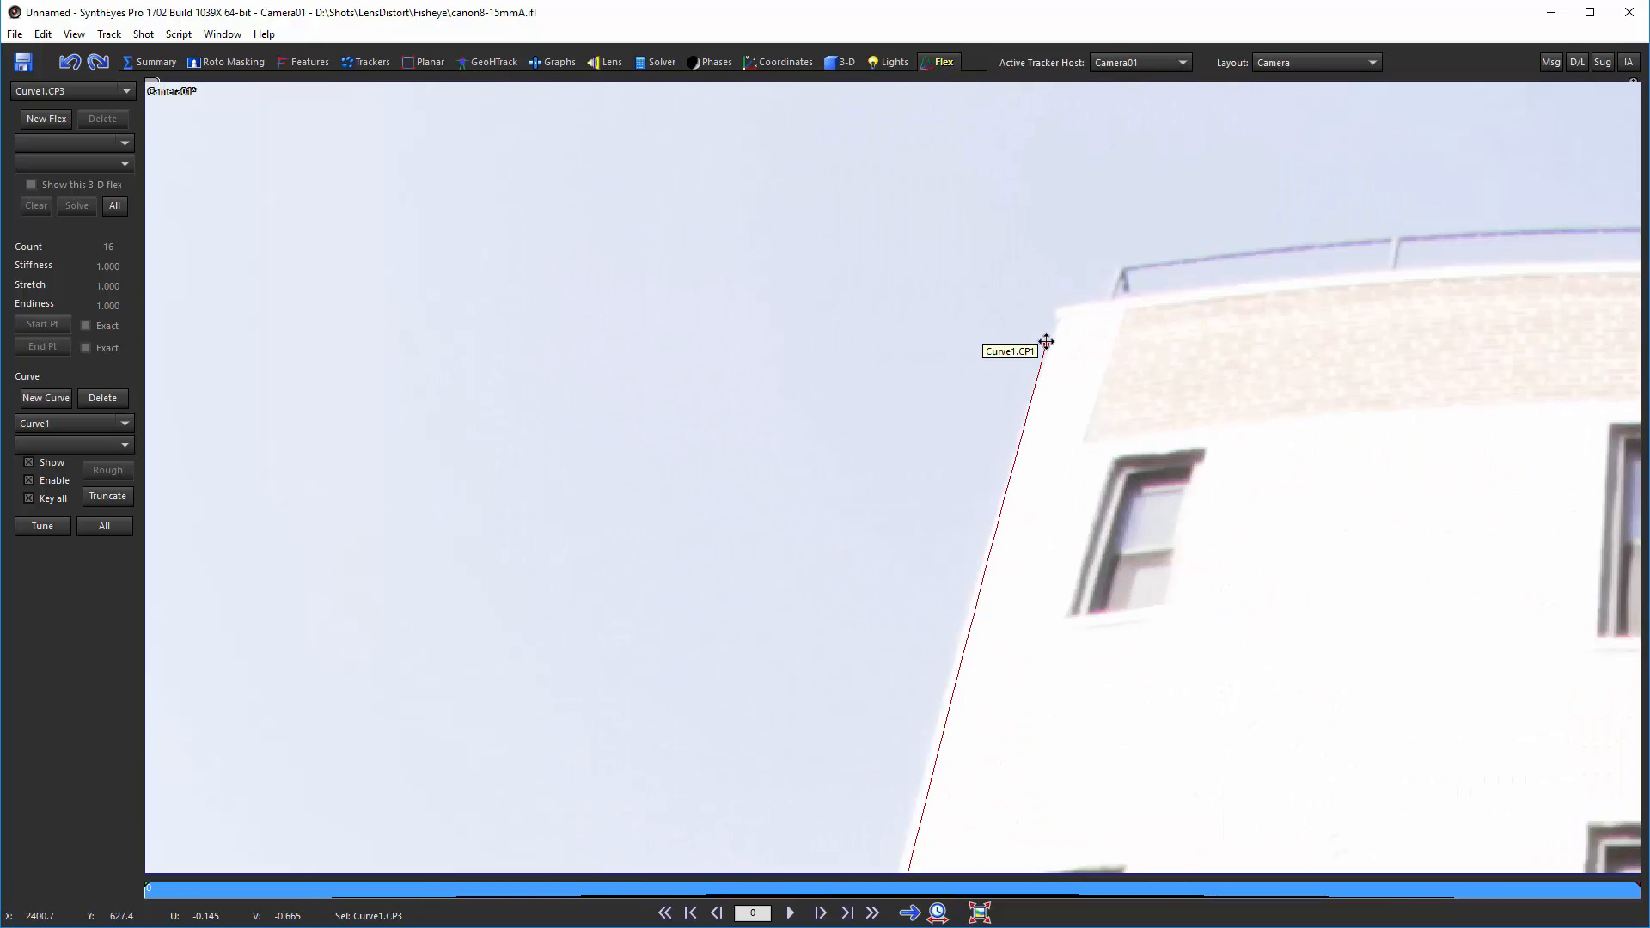
left_click_drag(1045, 342, 1049, 332)
Step: Insert extra control points on the upper part of the curve and align them with the wall's edge
scroll(1045, 438, "up", 5)
scroll(1048, 440, "down", 8)
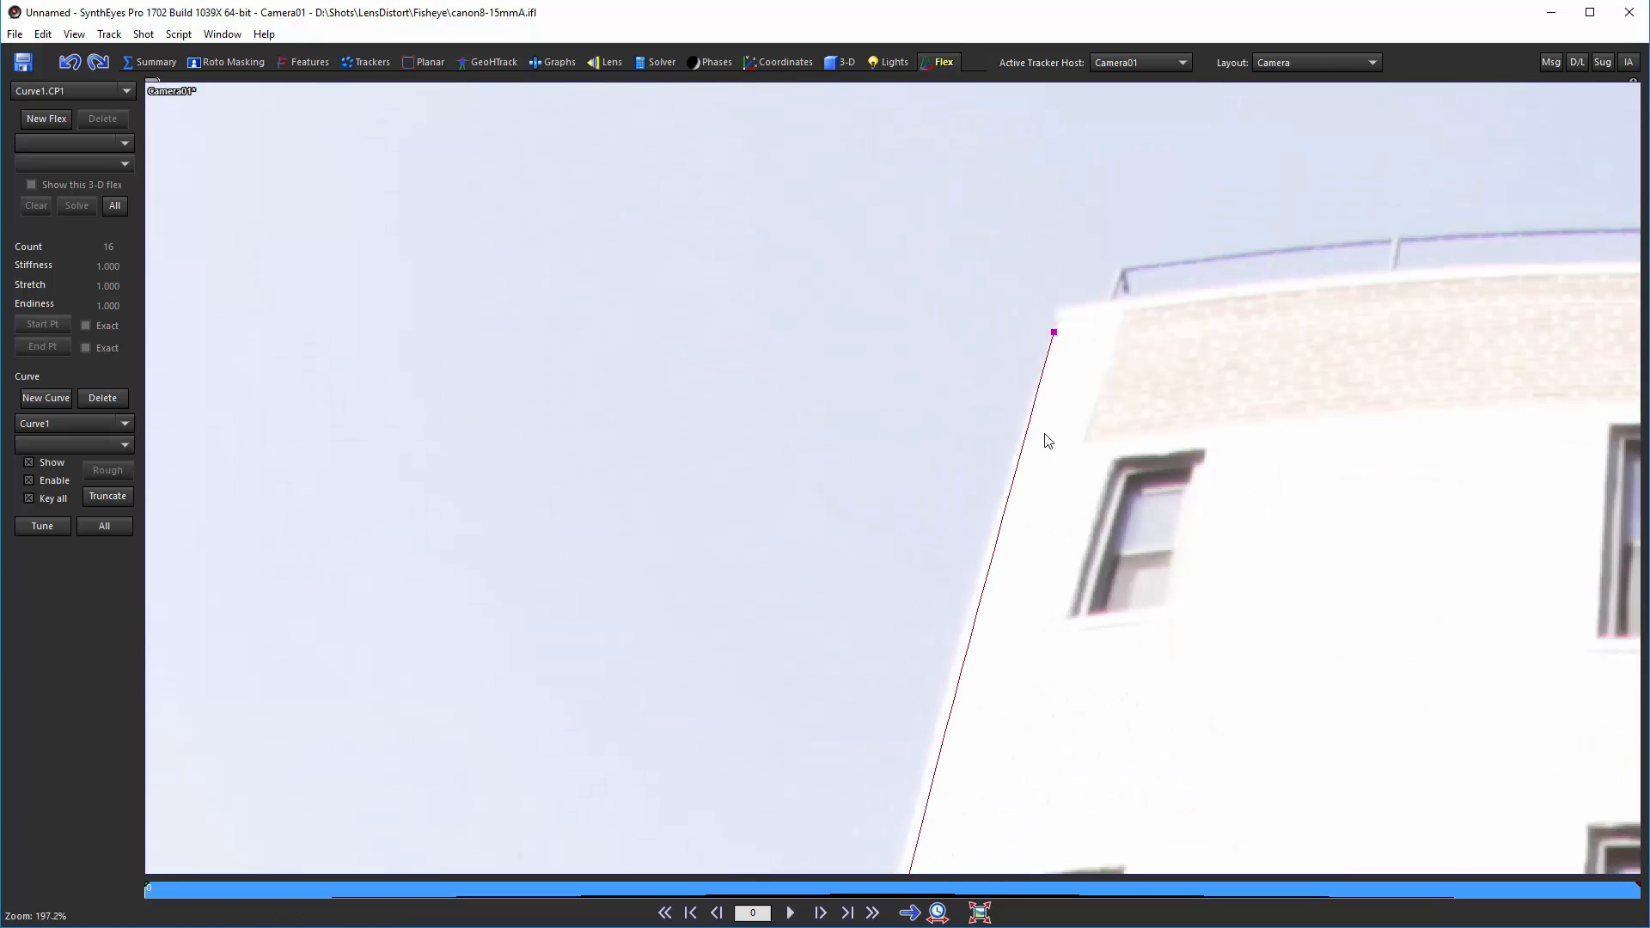
scroll(1027, 479, "up", 3)
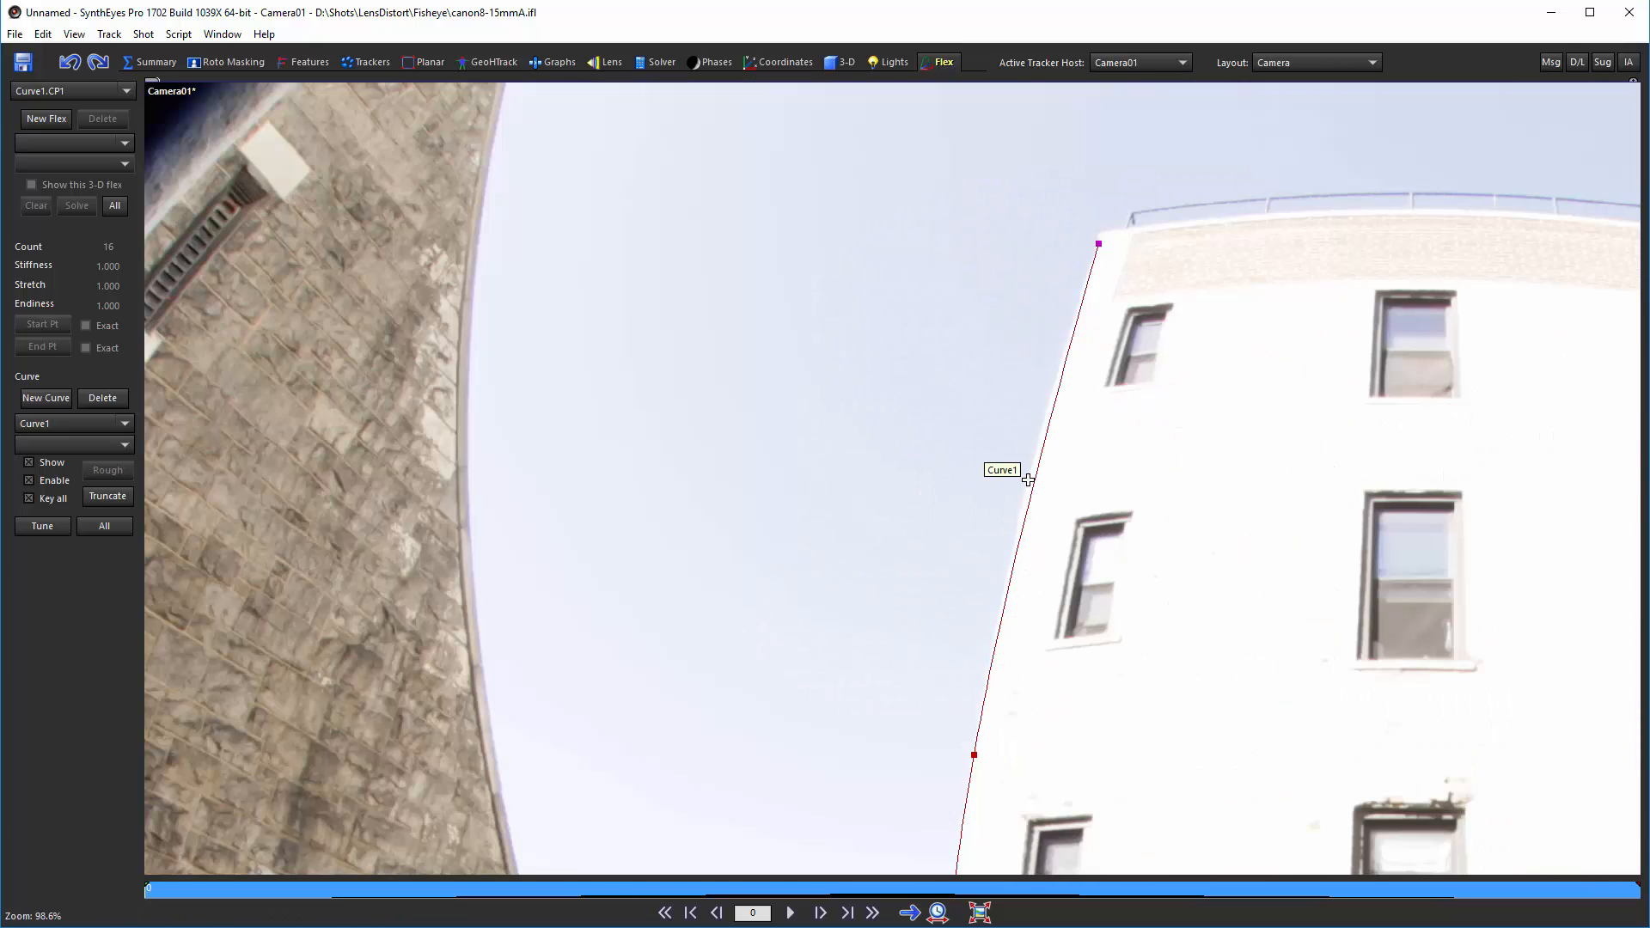
scroll(1028, 480, "up", 3)
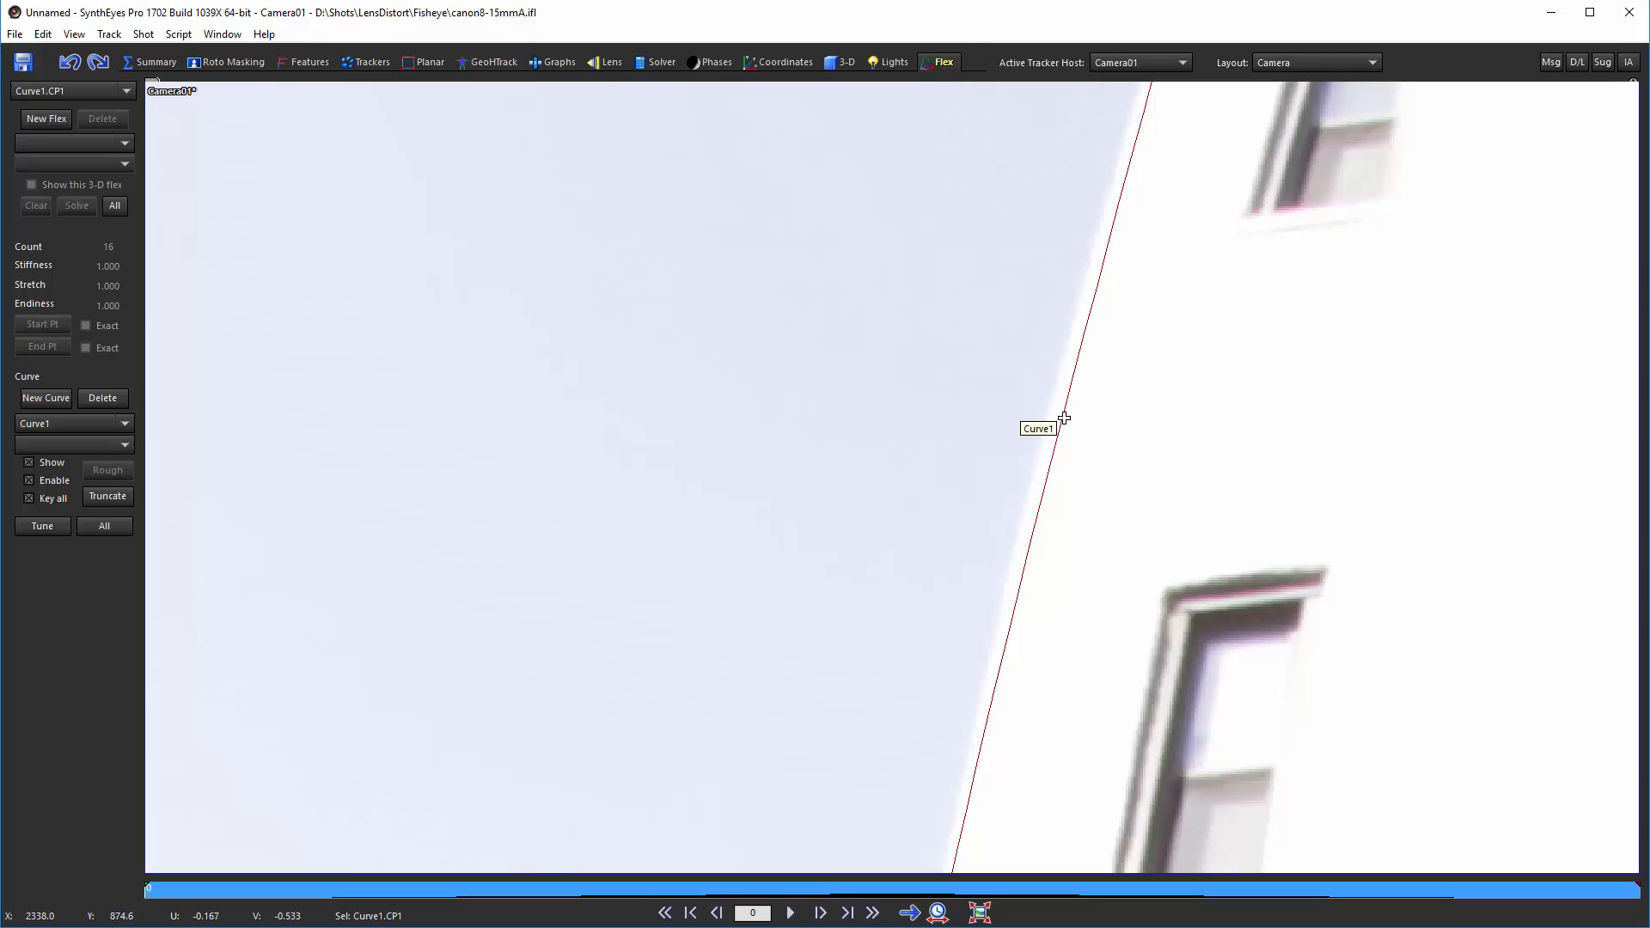
left_click(1067, 400)
left_click_drag(1066, 400, 1054, 393)
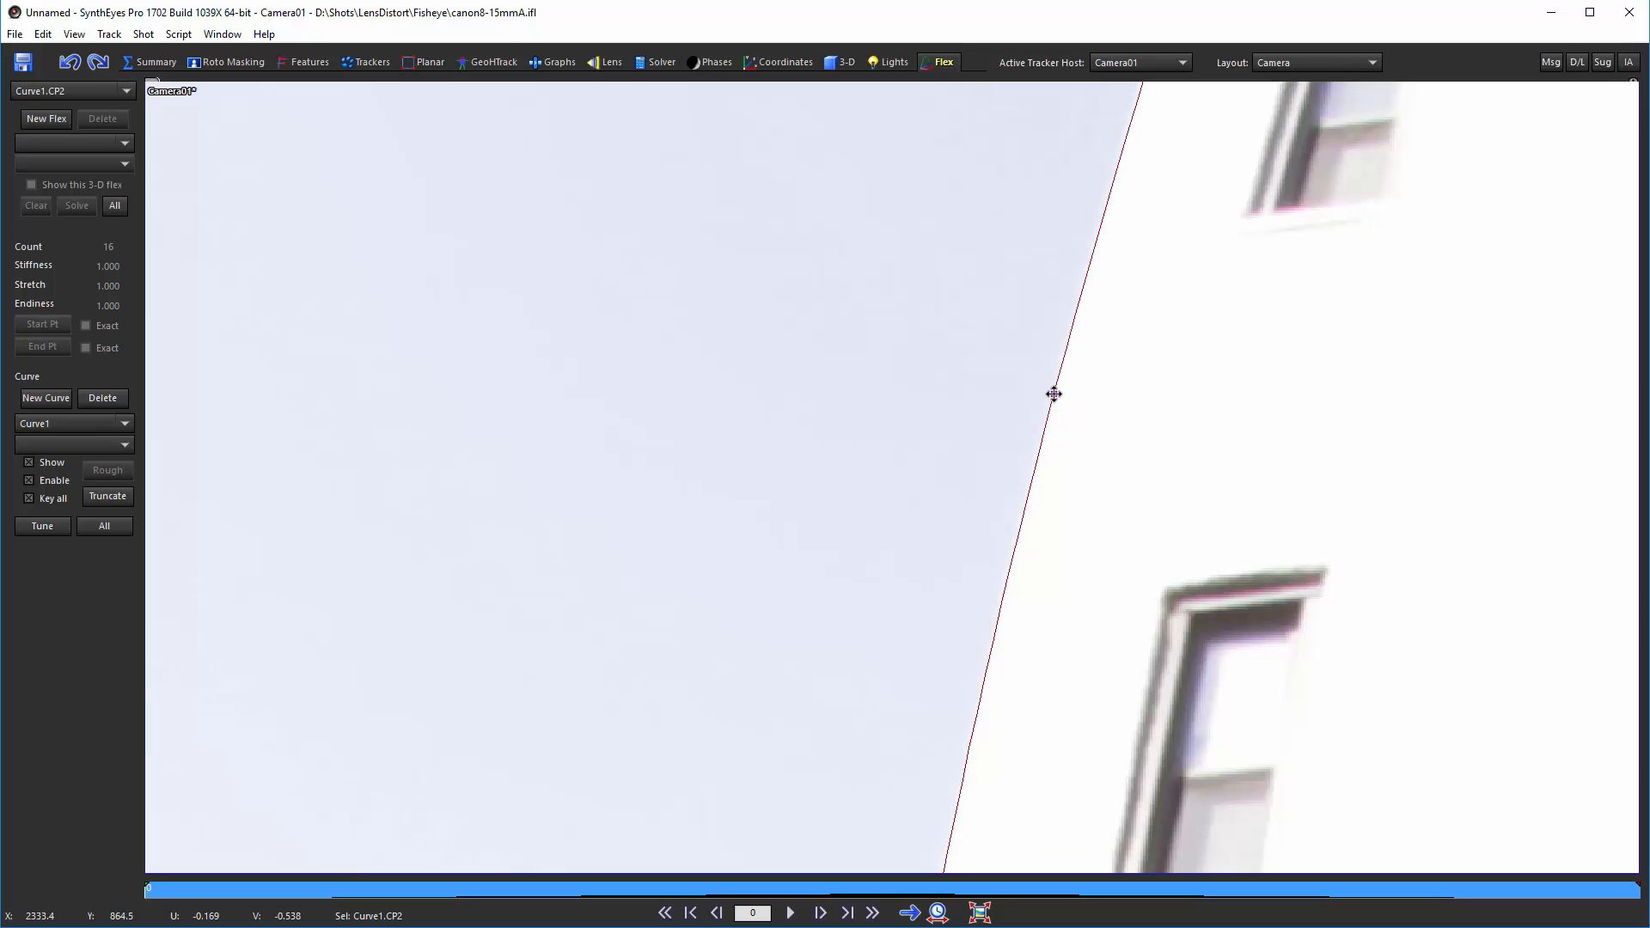
scroll(1049, 410, "down", 5)
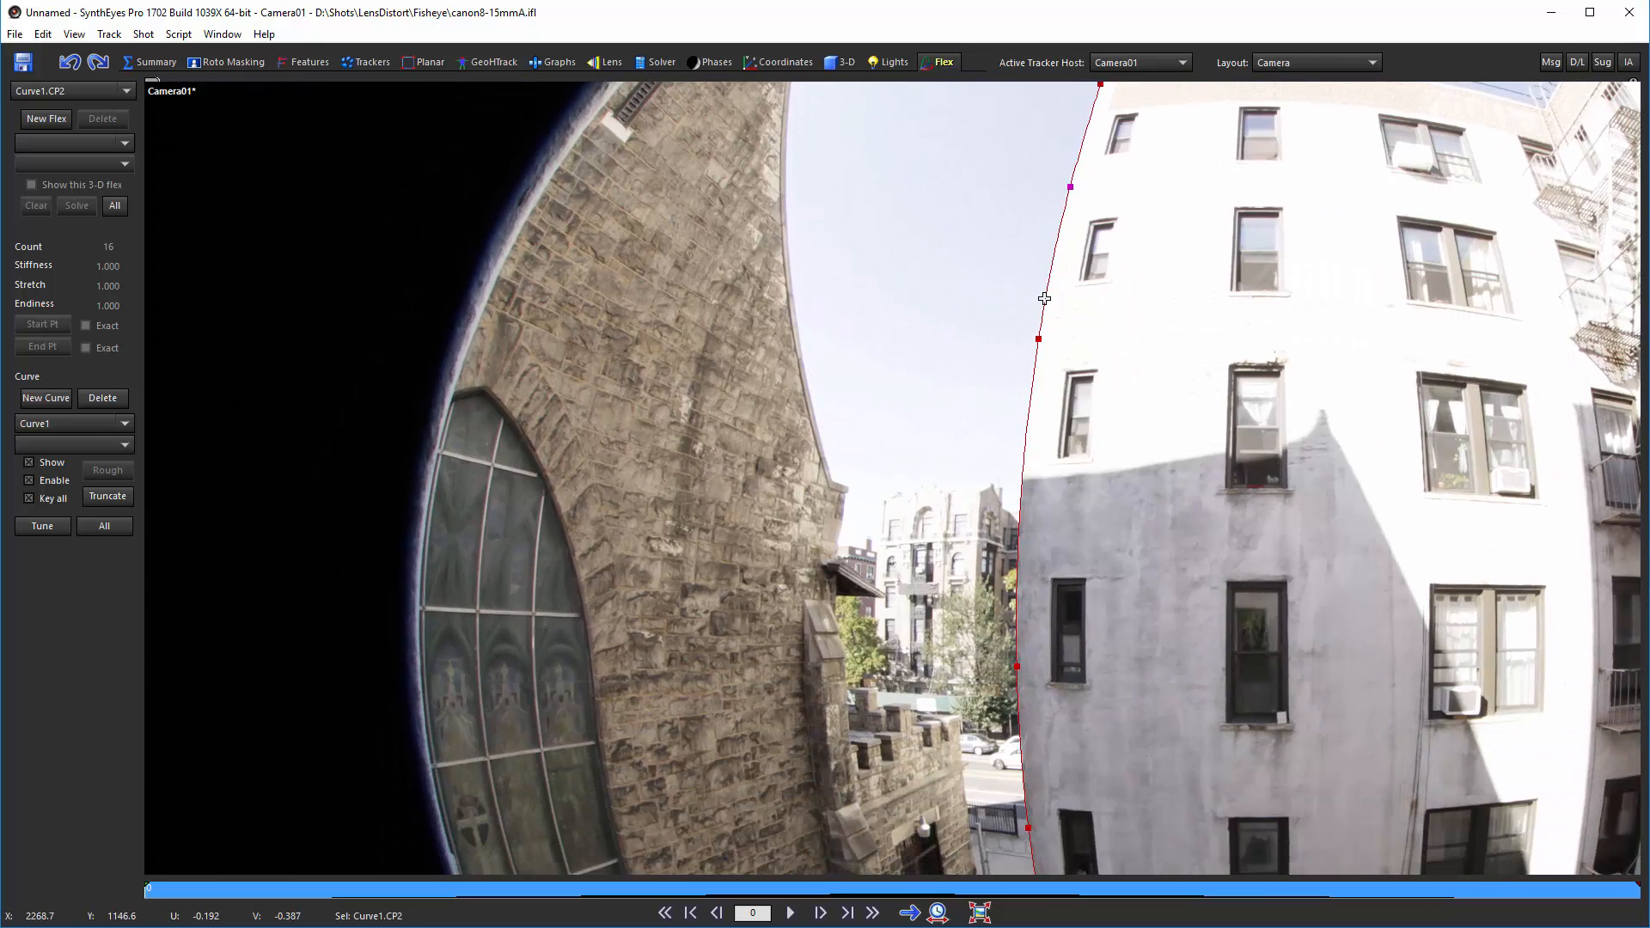
scroll(1044, 298, "up", 5)
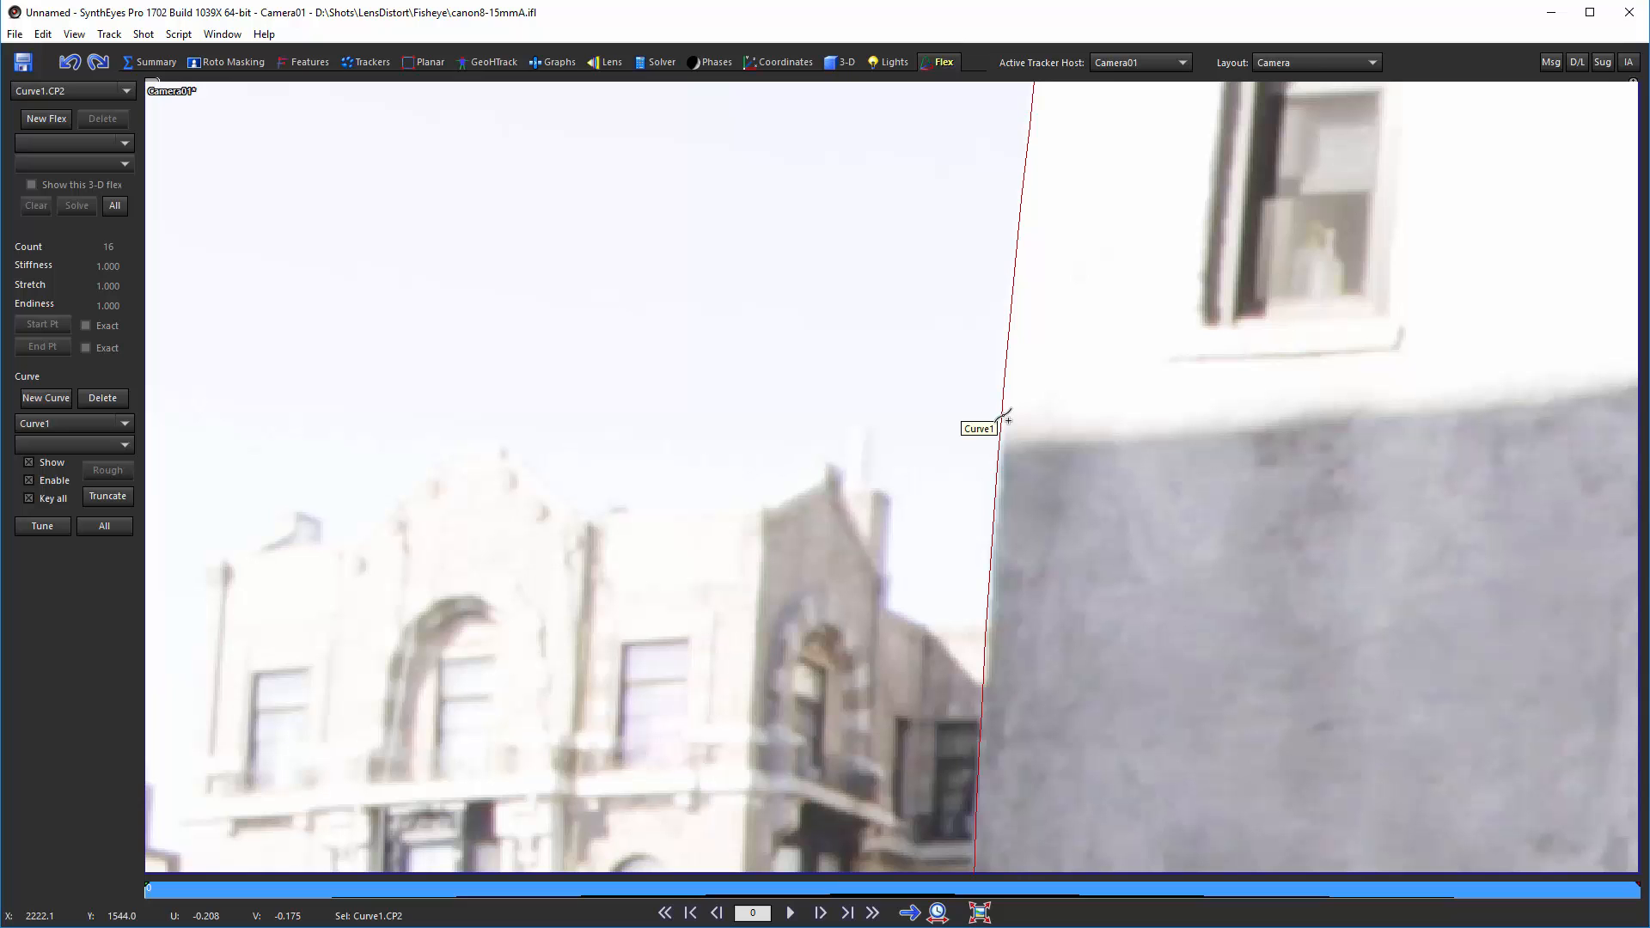
left_click(1001, 403)
Step: Refine the lower and middle control points so the curve hugs the building's left edge
scroll(1002, 404, "down", 5)
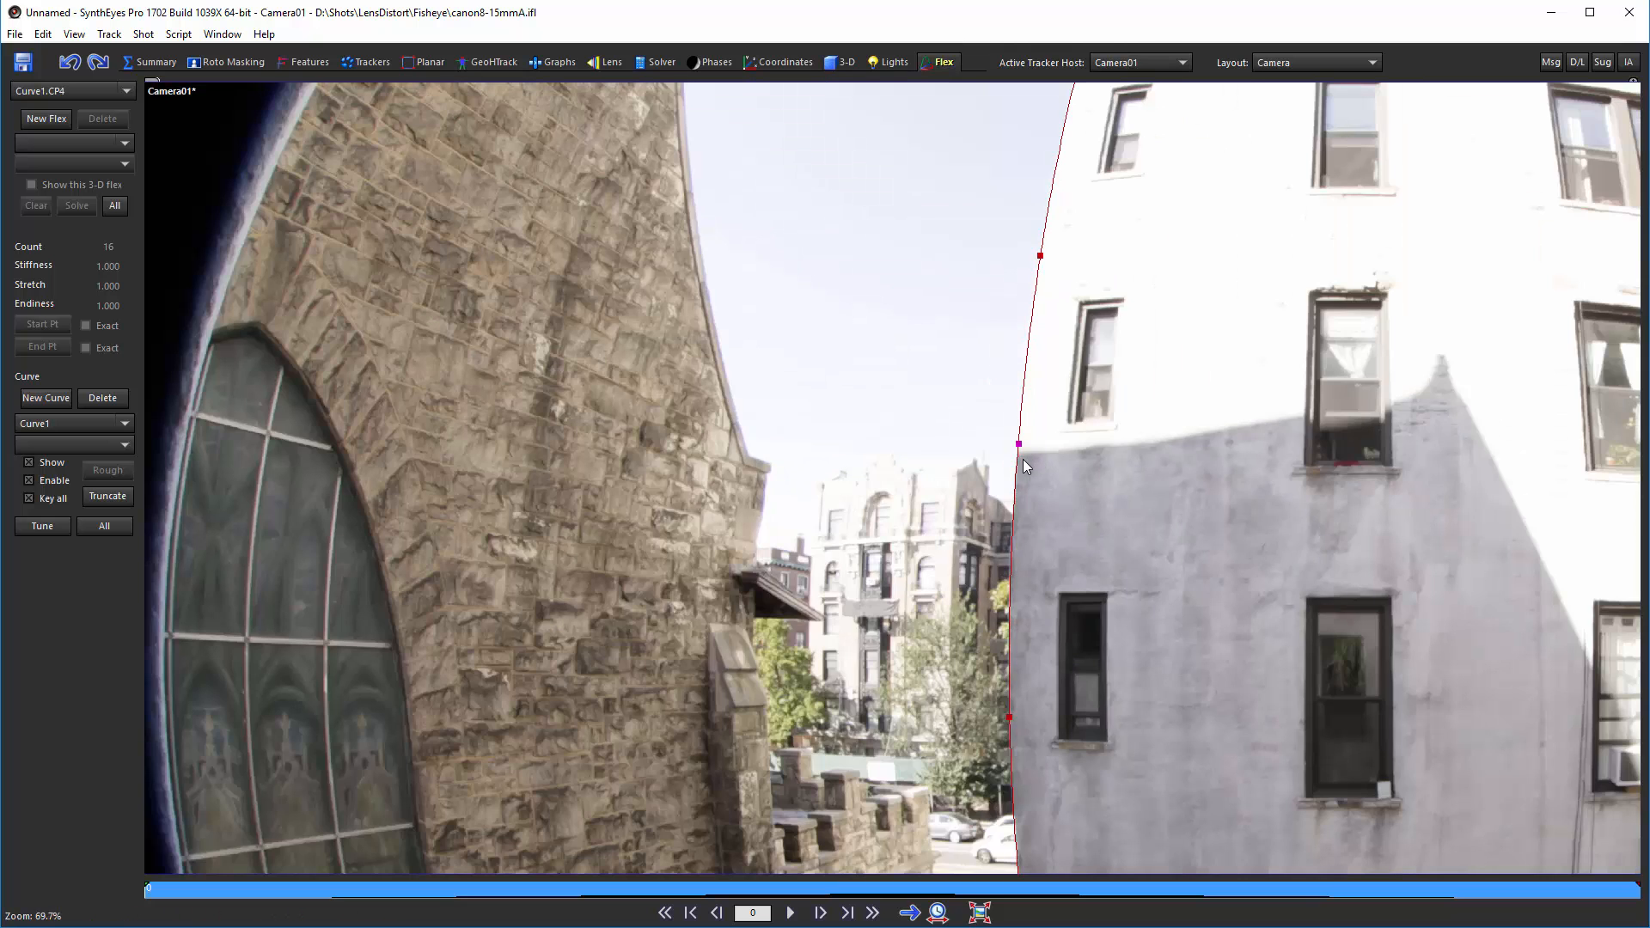
scroll(1036, 637, "up", 5)
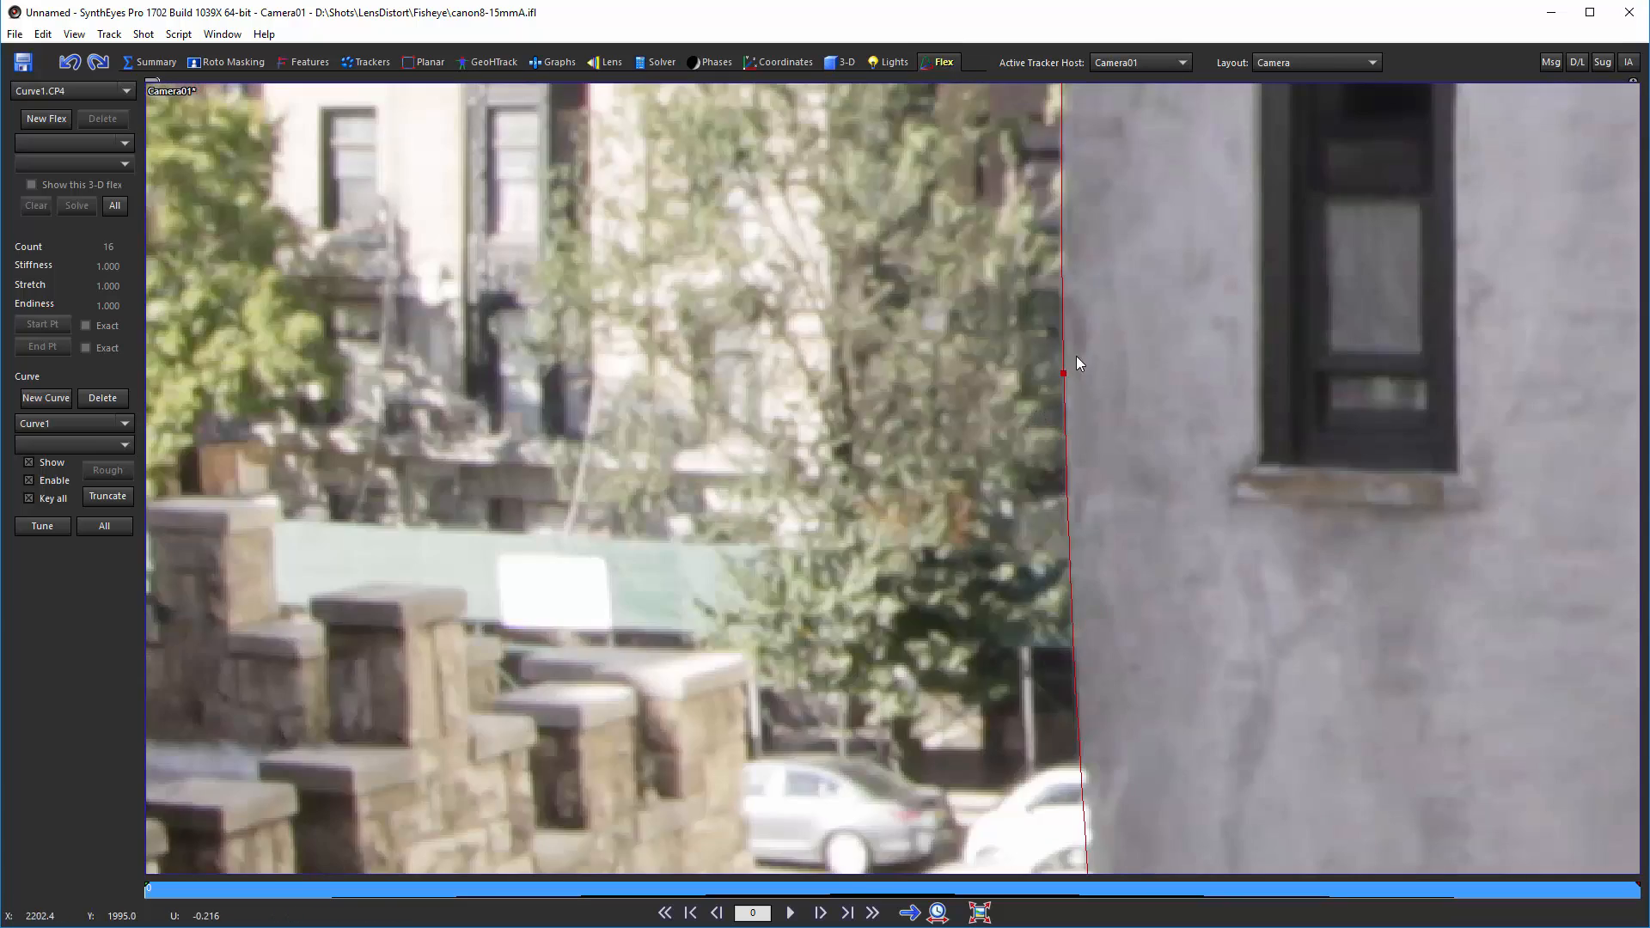
scroll(1078, 385, "up", 4)
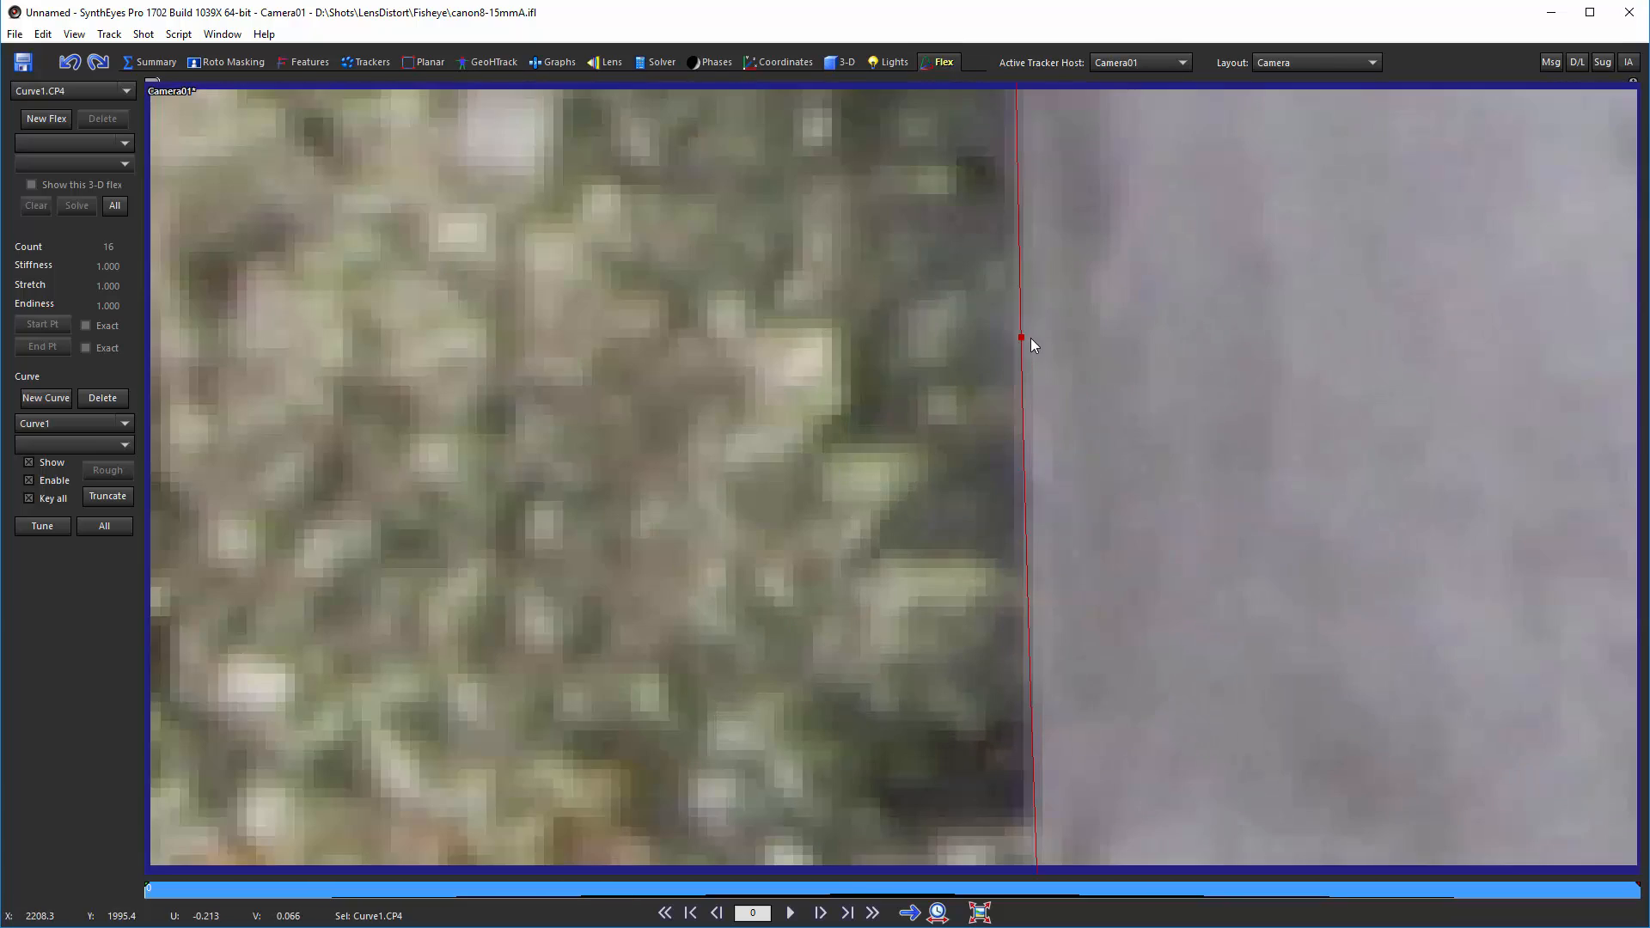
scroll(1030, 338, "down", 5)
middle_click_drag(1072, 567, 1064, 154)
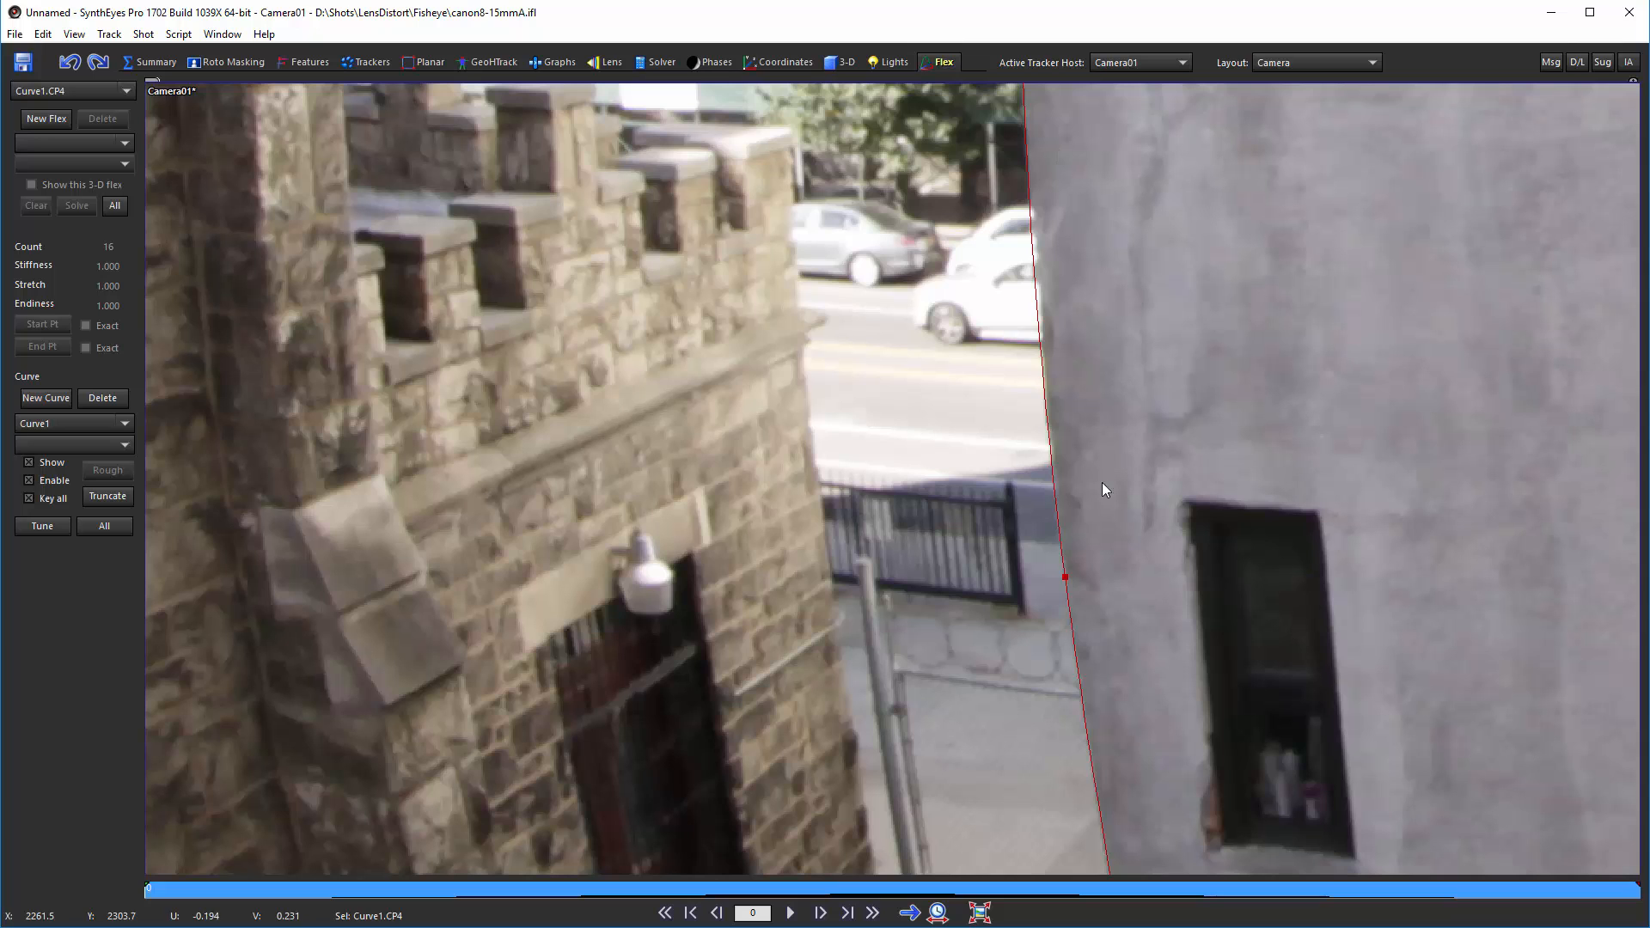
scroll(1044, 279, "up", 5)
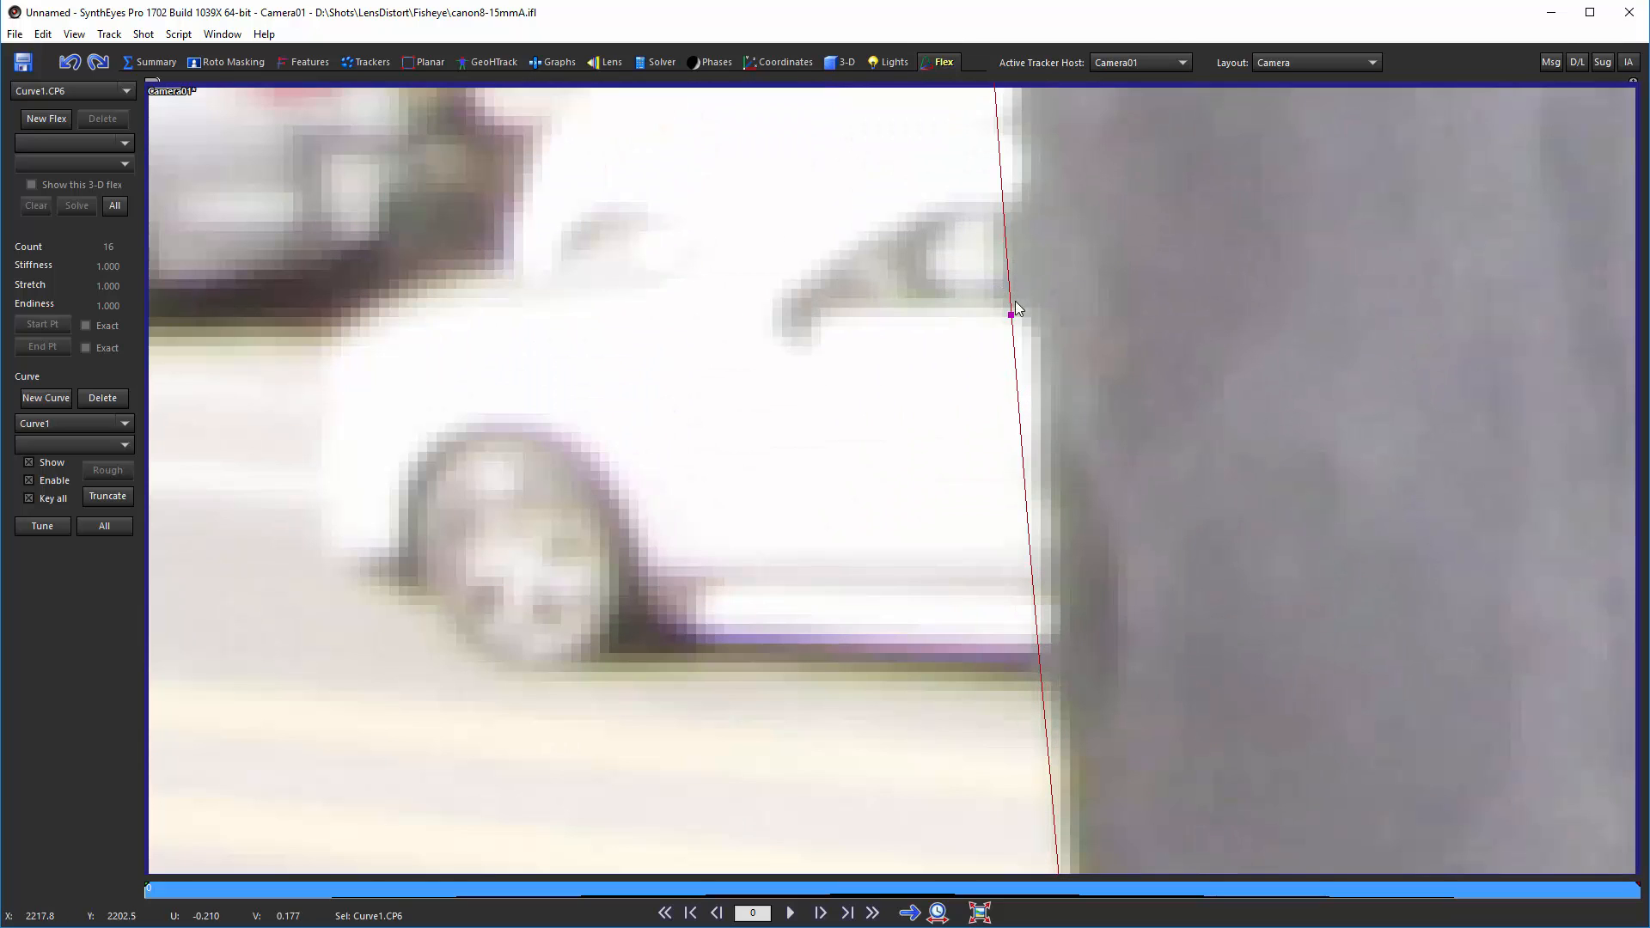
left_click_drag(1015, 314, 1022, 317)
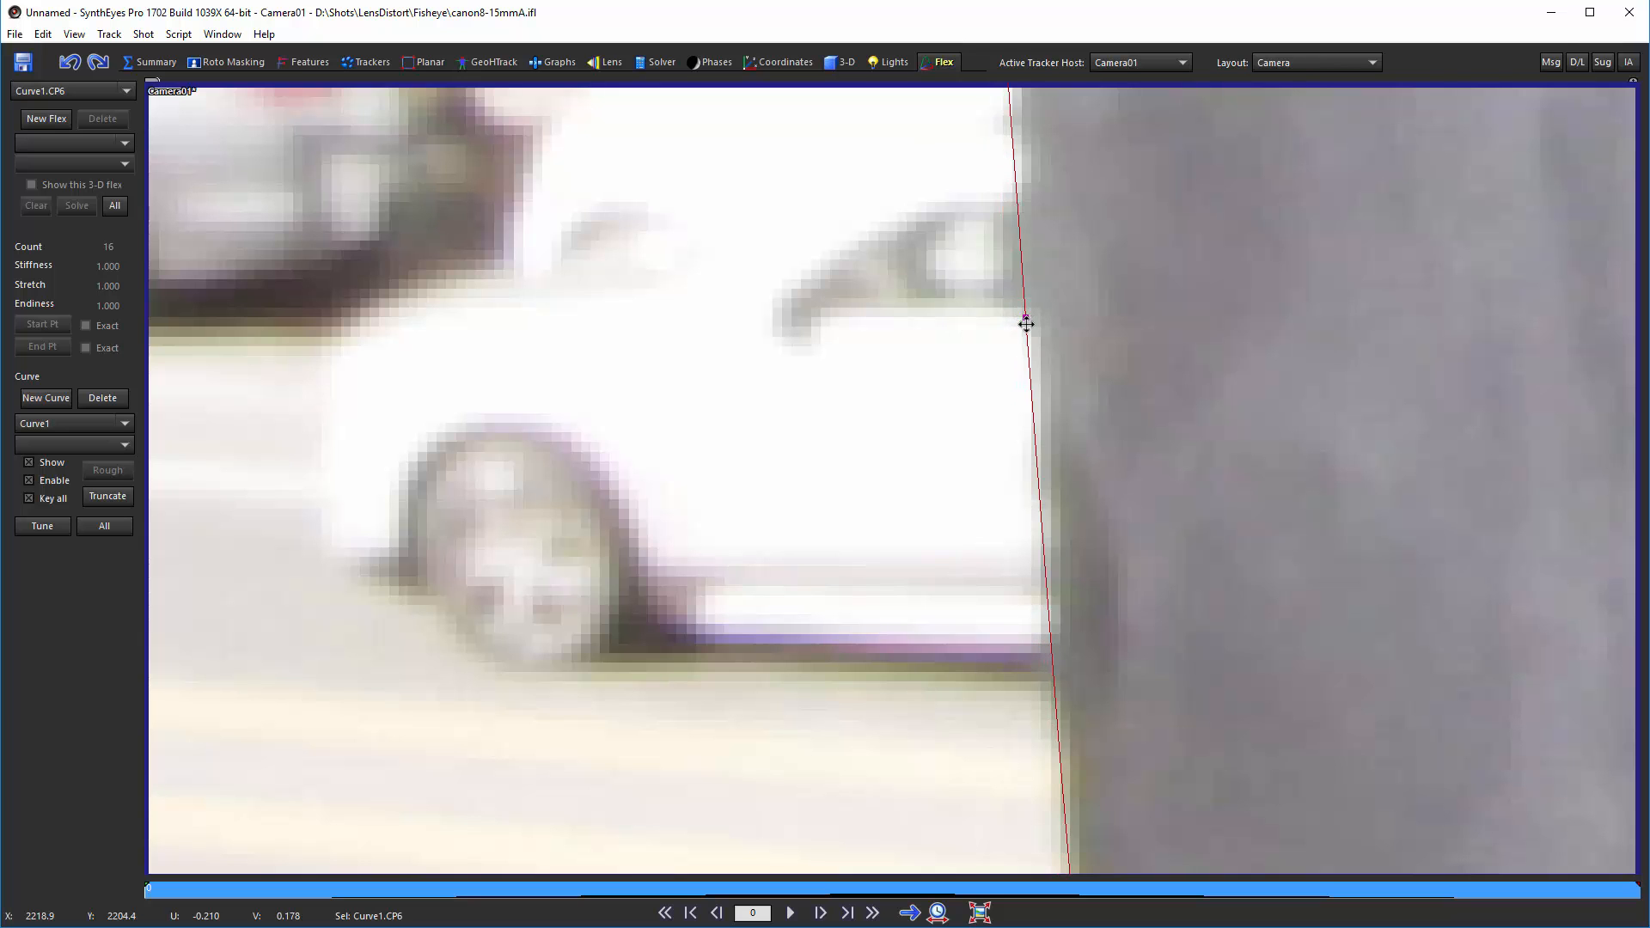
scroll(1104, 398, "down", 3)
middle_click_drag(1102, 399, 1014, 117)
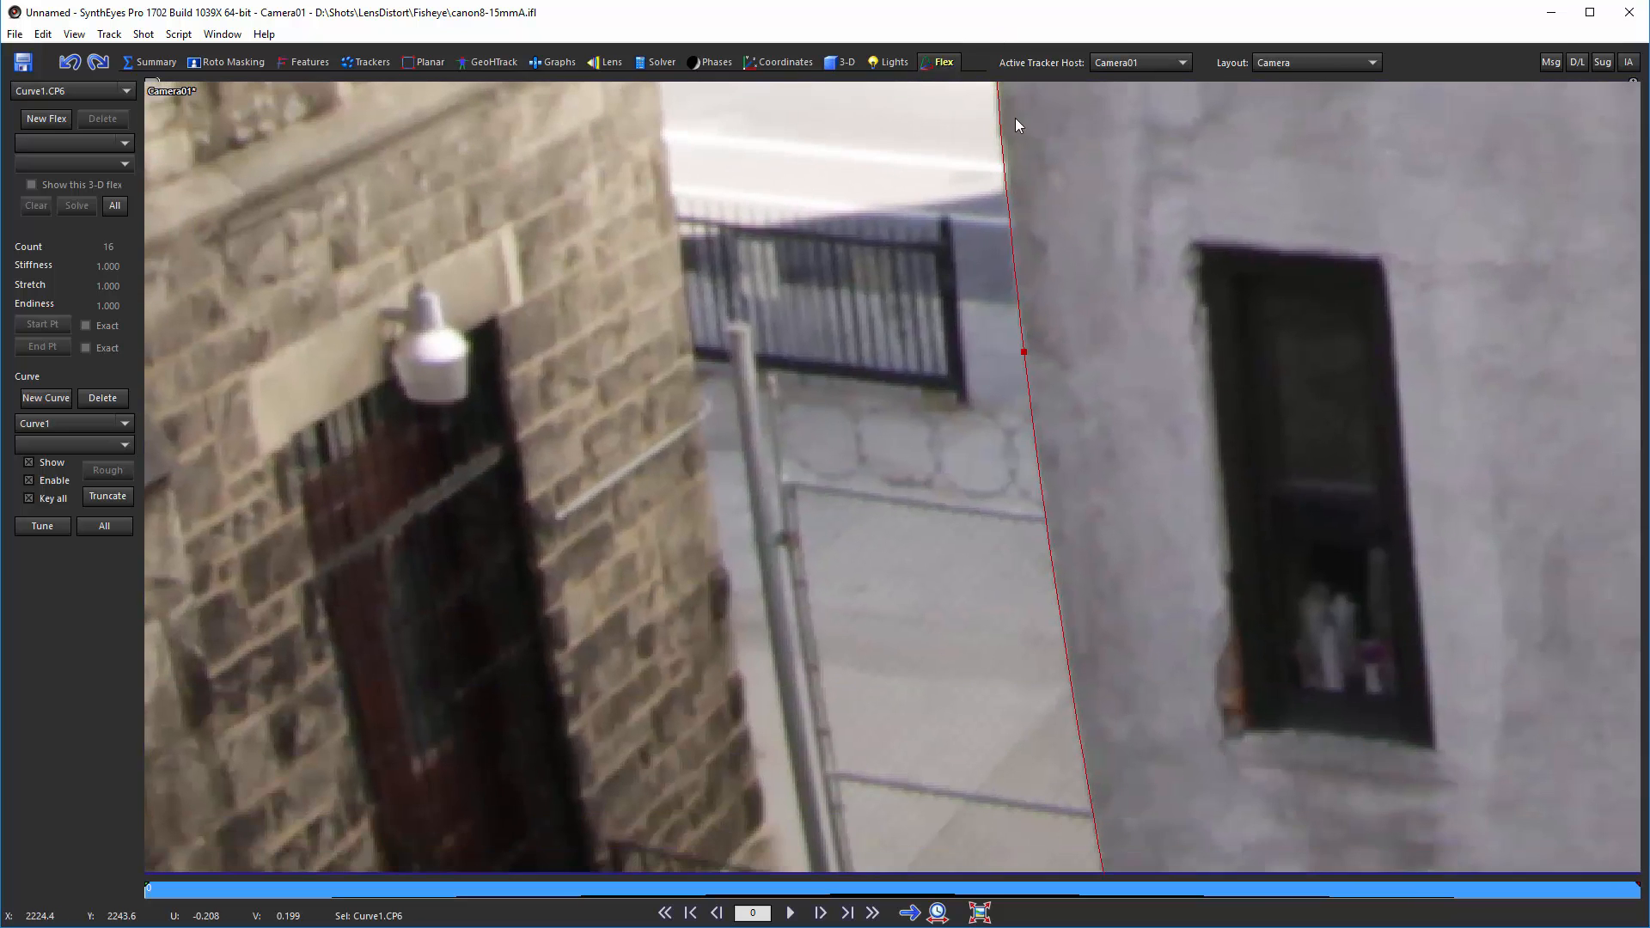
middle_click_drag(1025, 423, 959, 48)
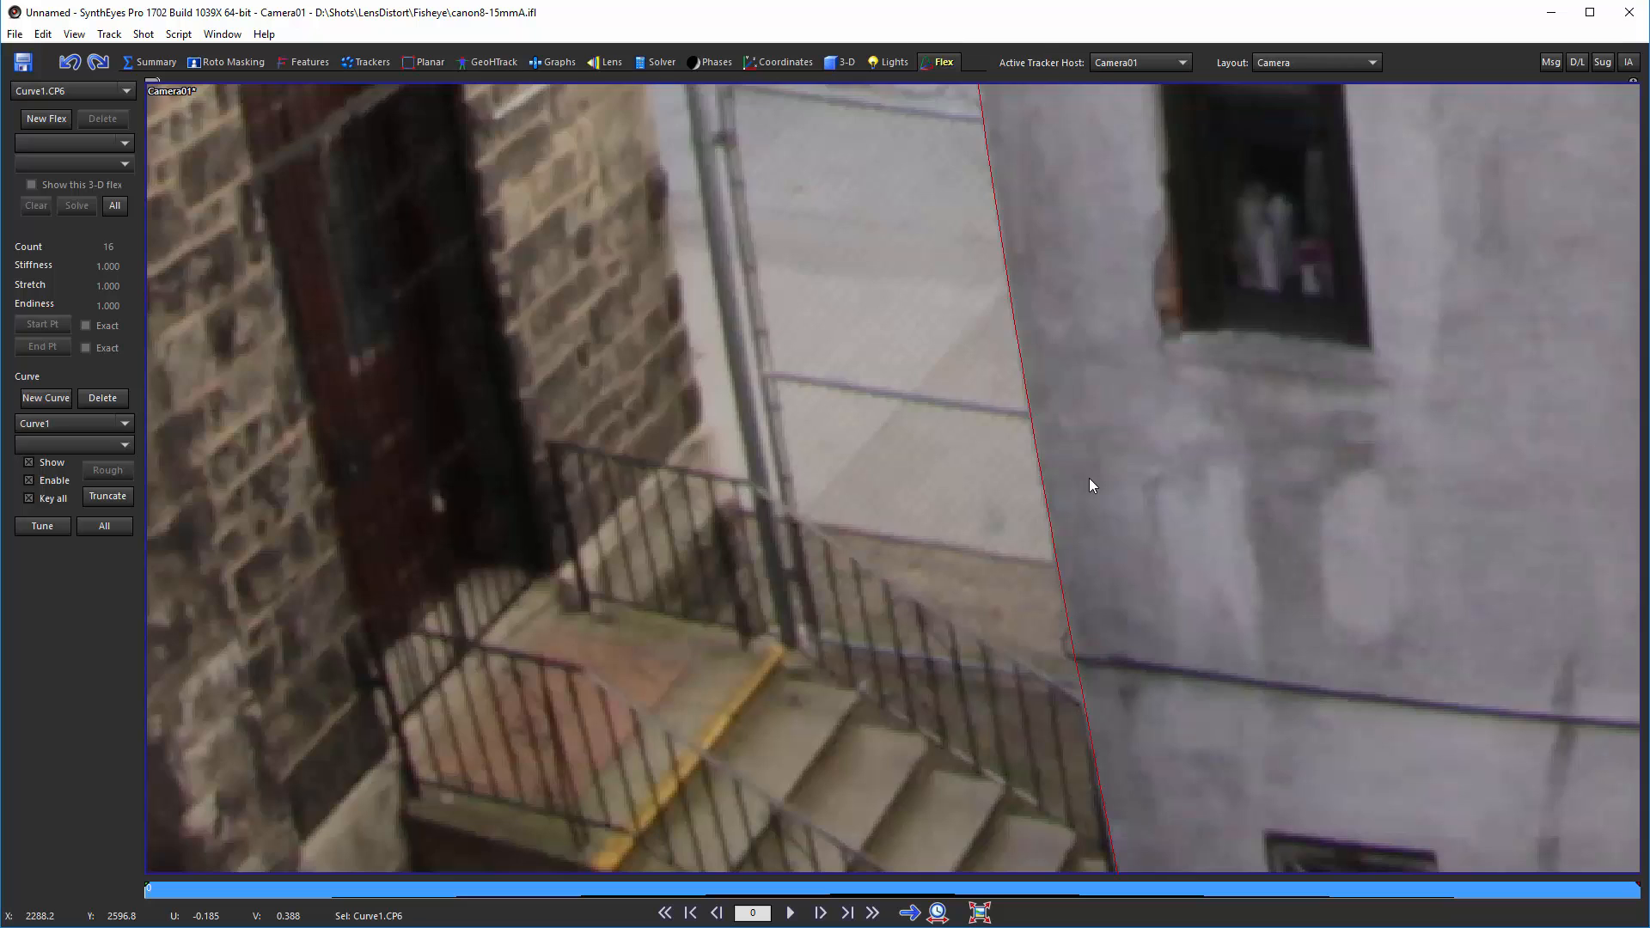
middle_click_drag(1088, 479, 1043, 33)
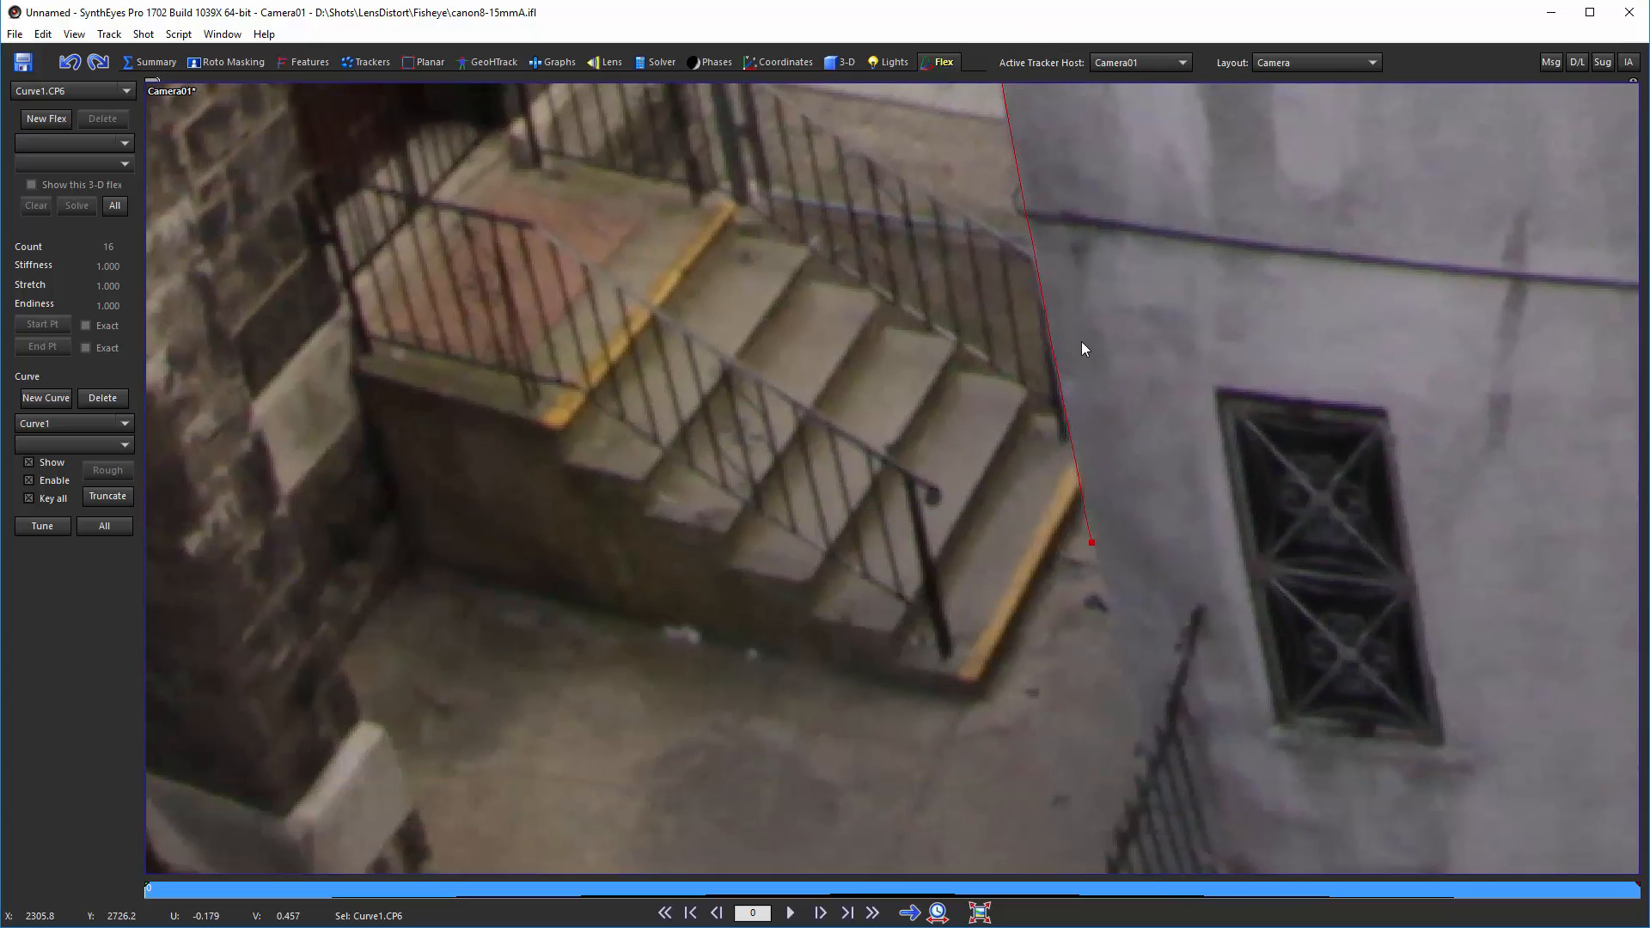
middle_click_drag(1081, 342, 1107, 241)
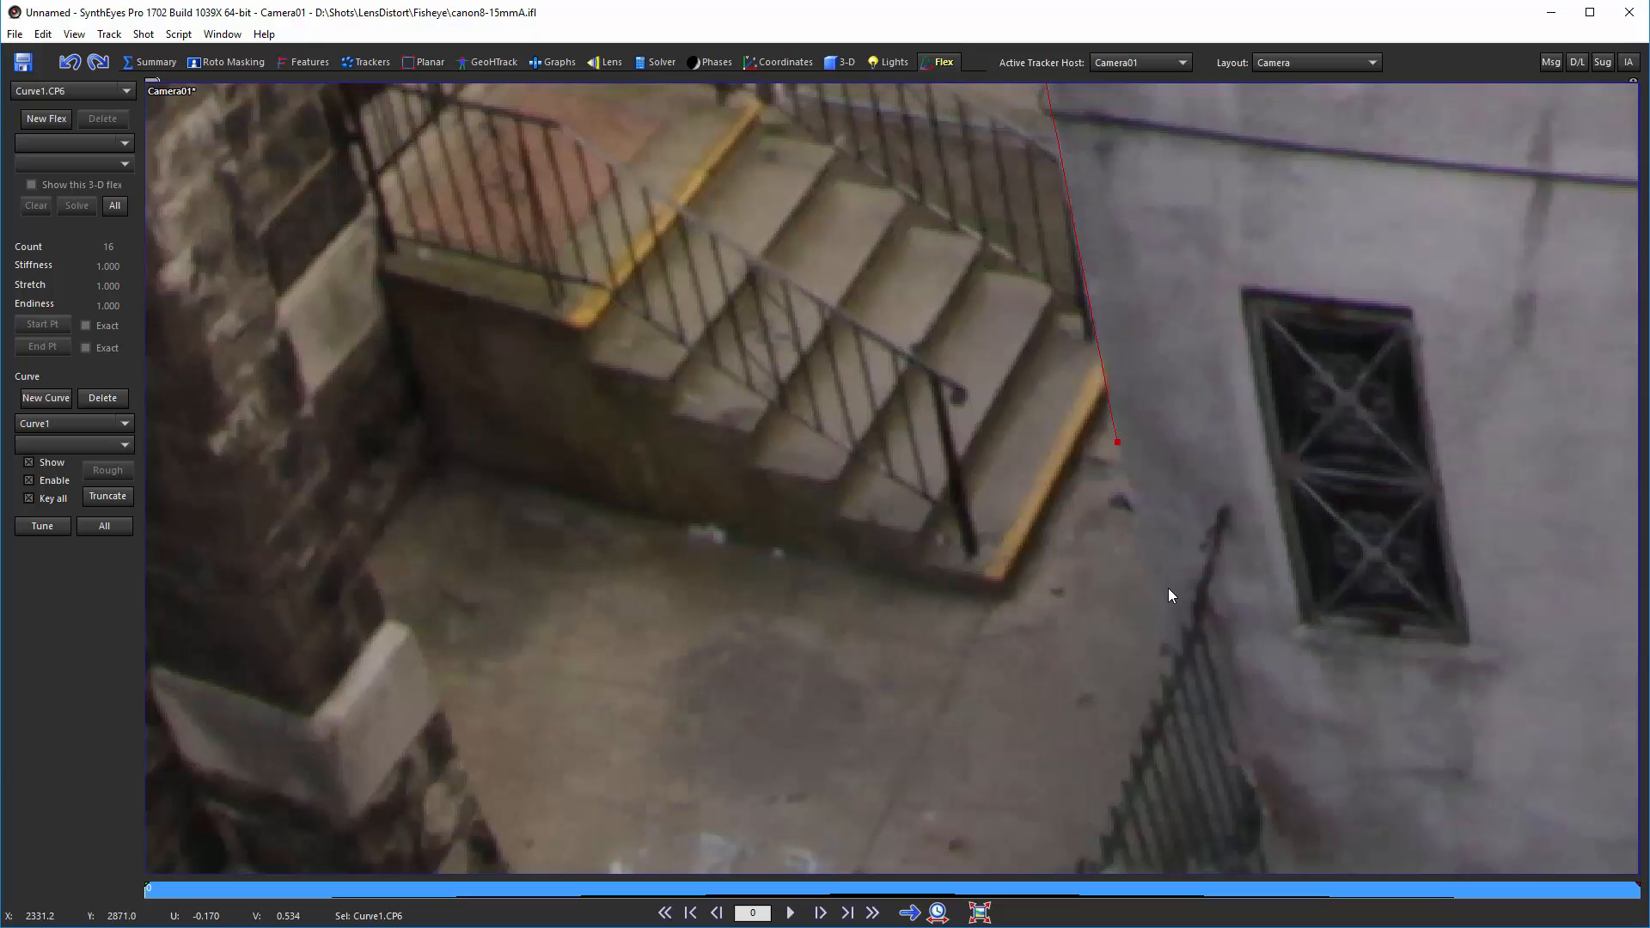
scroll(1168, 588, "up", 5)
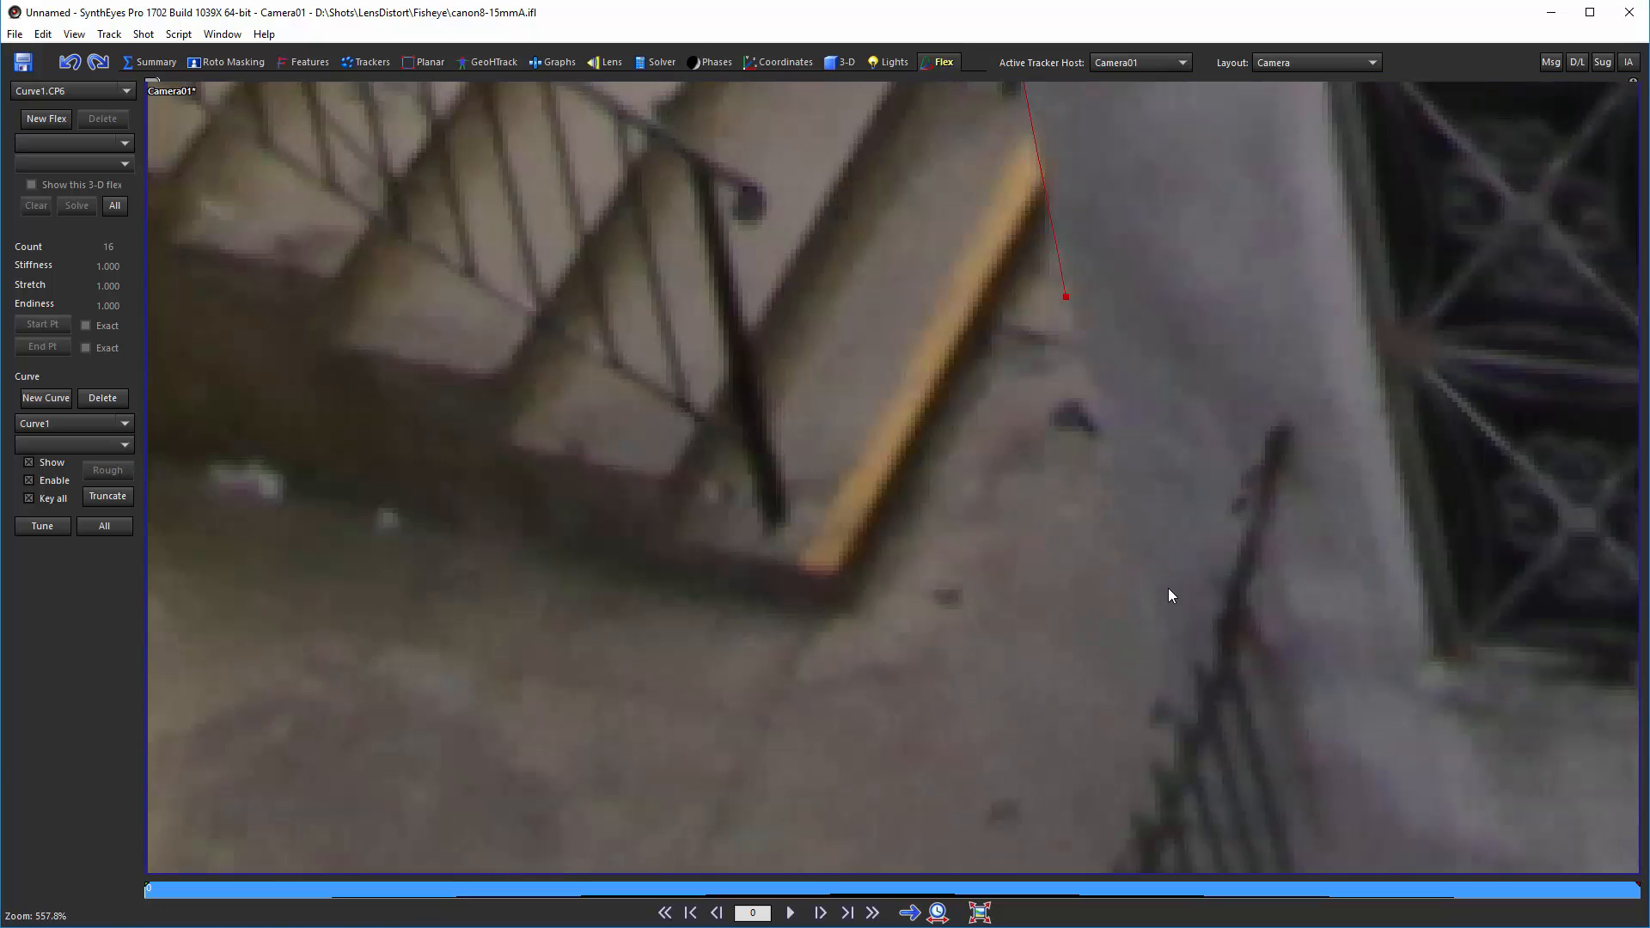
scroll(1082, 326, "down", 5)
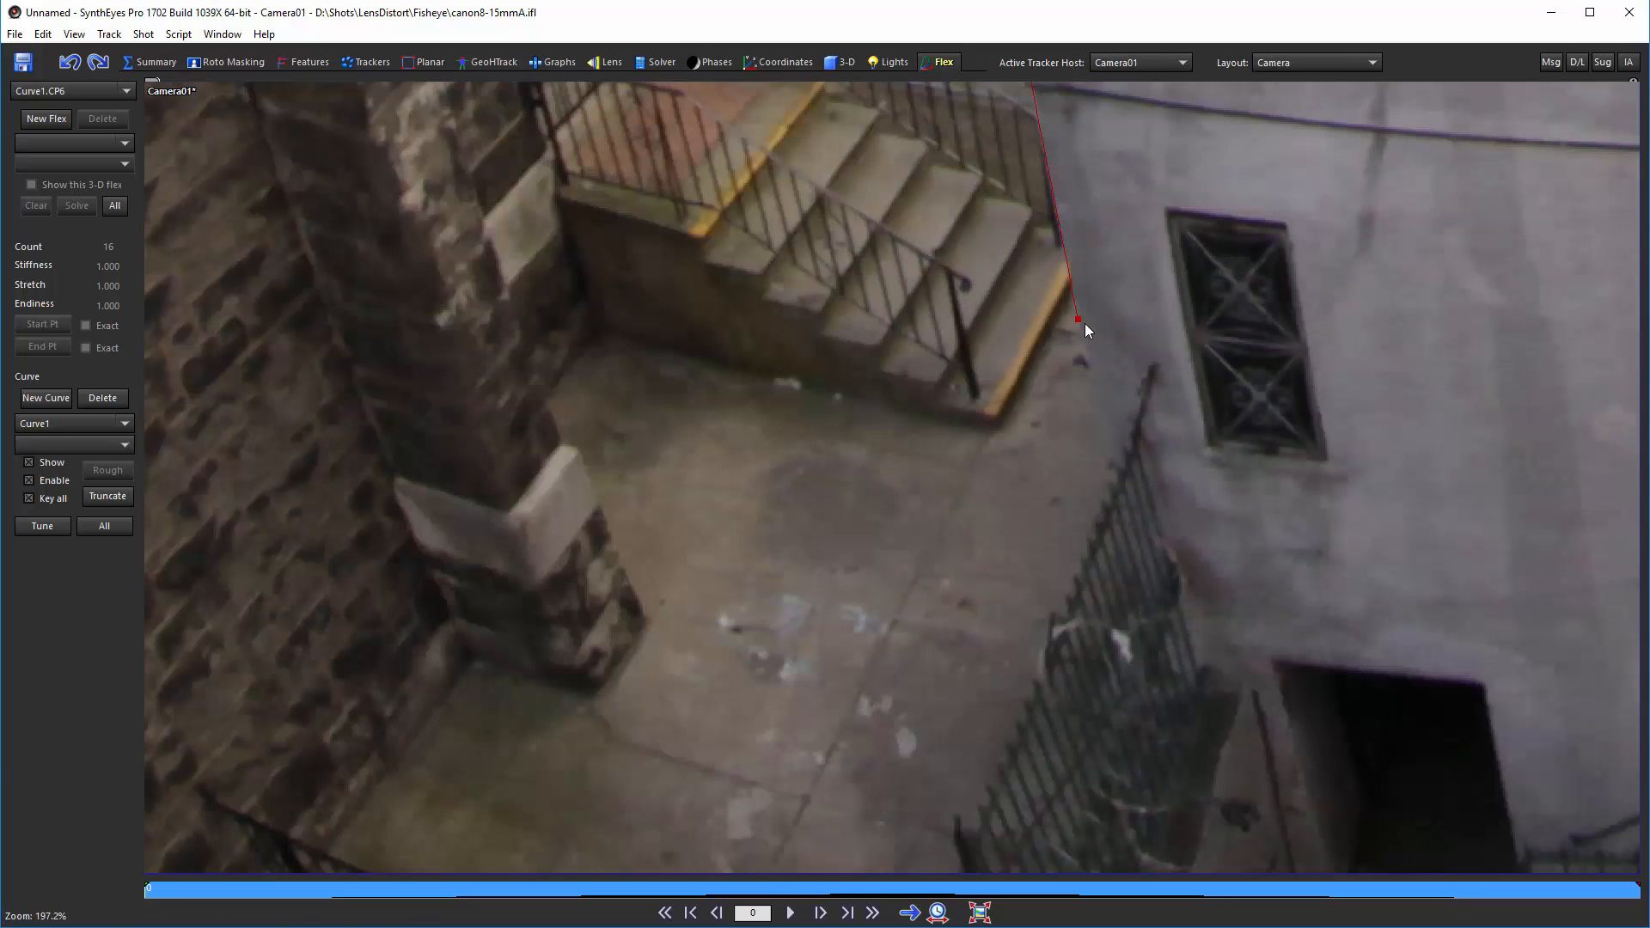
middle_click_drag(1076, 225, 1100, 809)
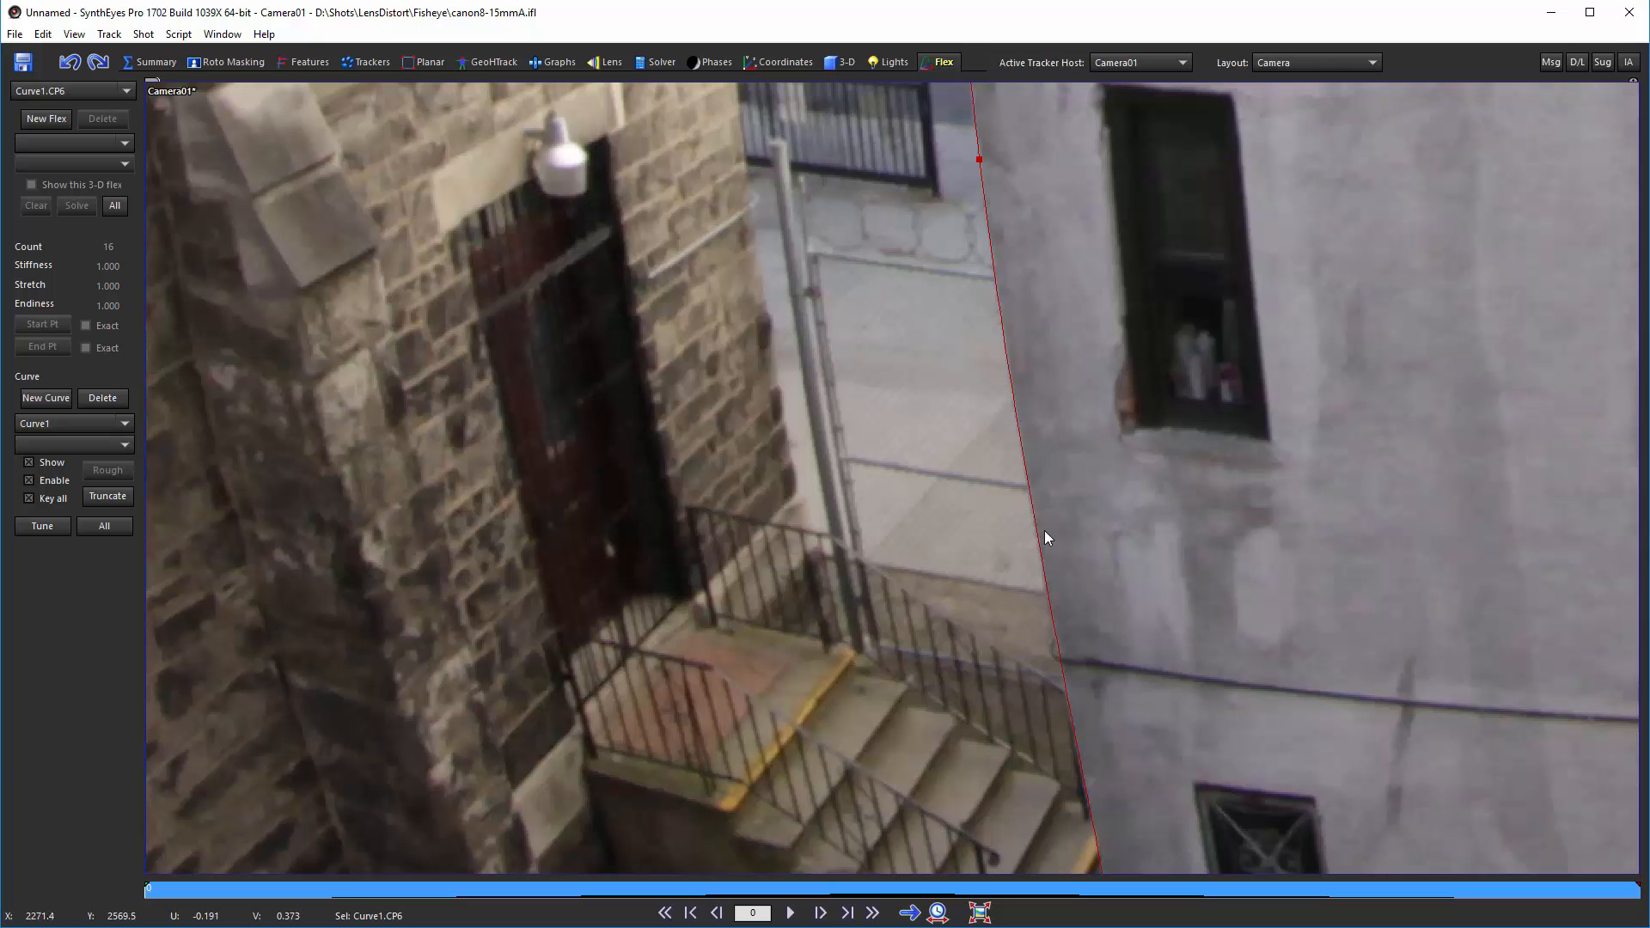
middle_click_drag(997, 173, 1021, 658)
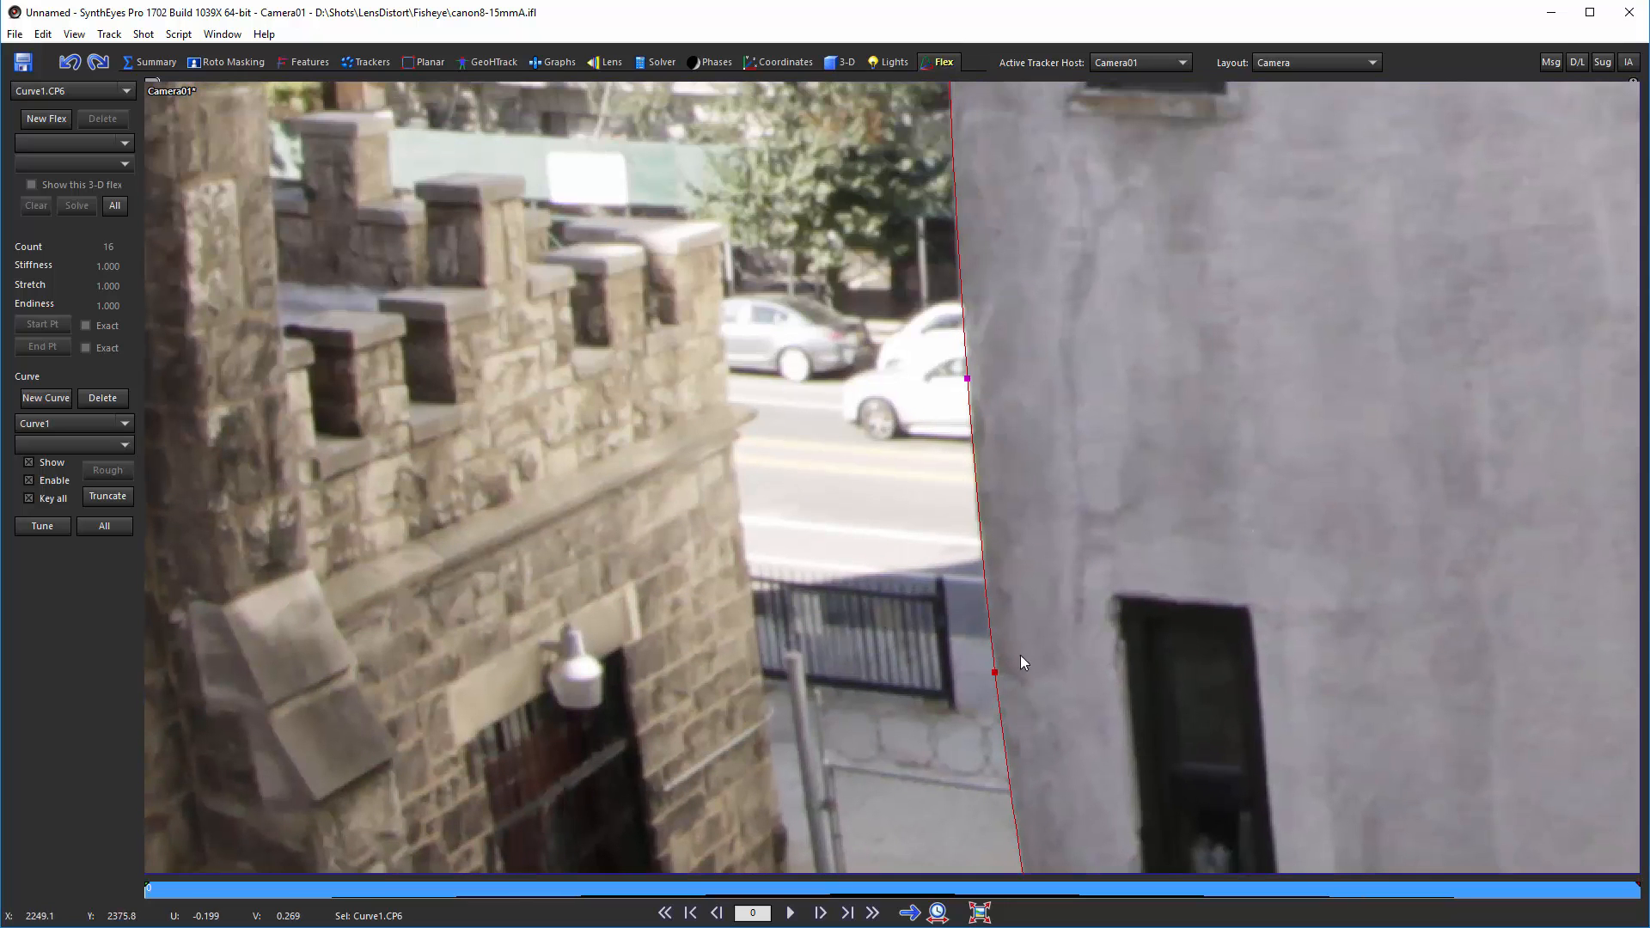
Step: Pan along the first curve to check its fit against the building's edge, then zoom out to the full frame
middle_click_drag(987, 209, 988, 699)
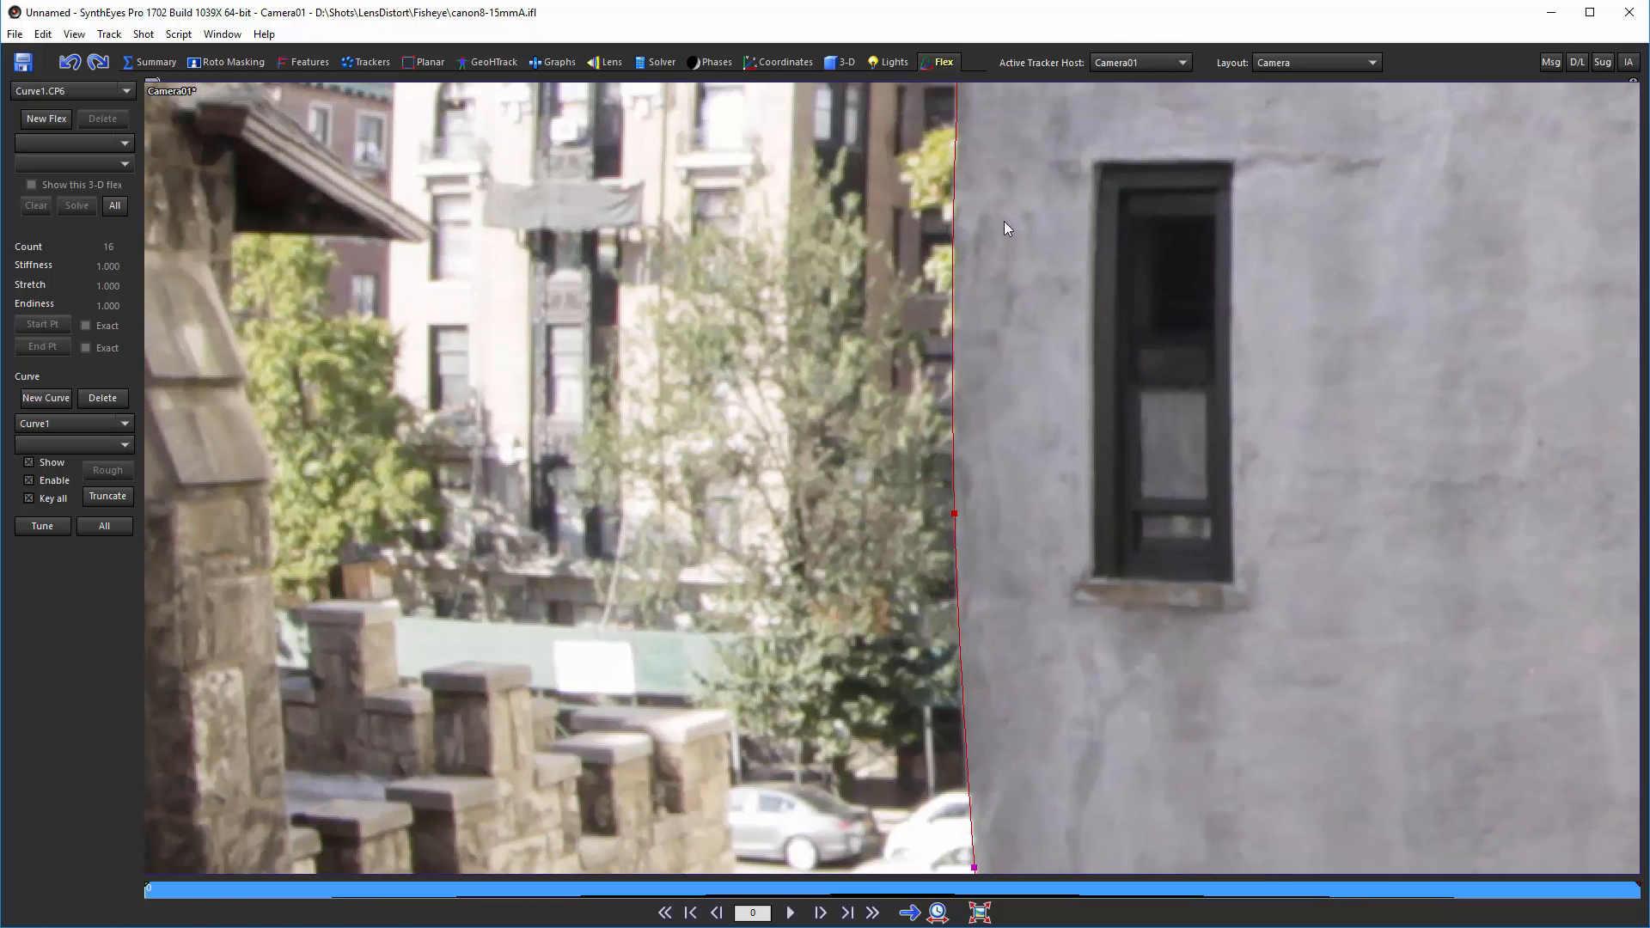
middle_click_drag(982, 255, 1007, 730)
middle_click_drag(1020, 313, 997, 705)
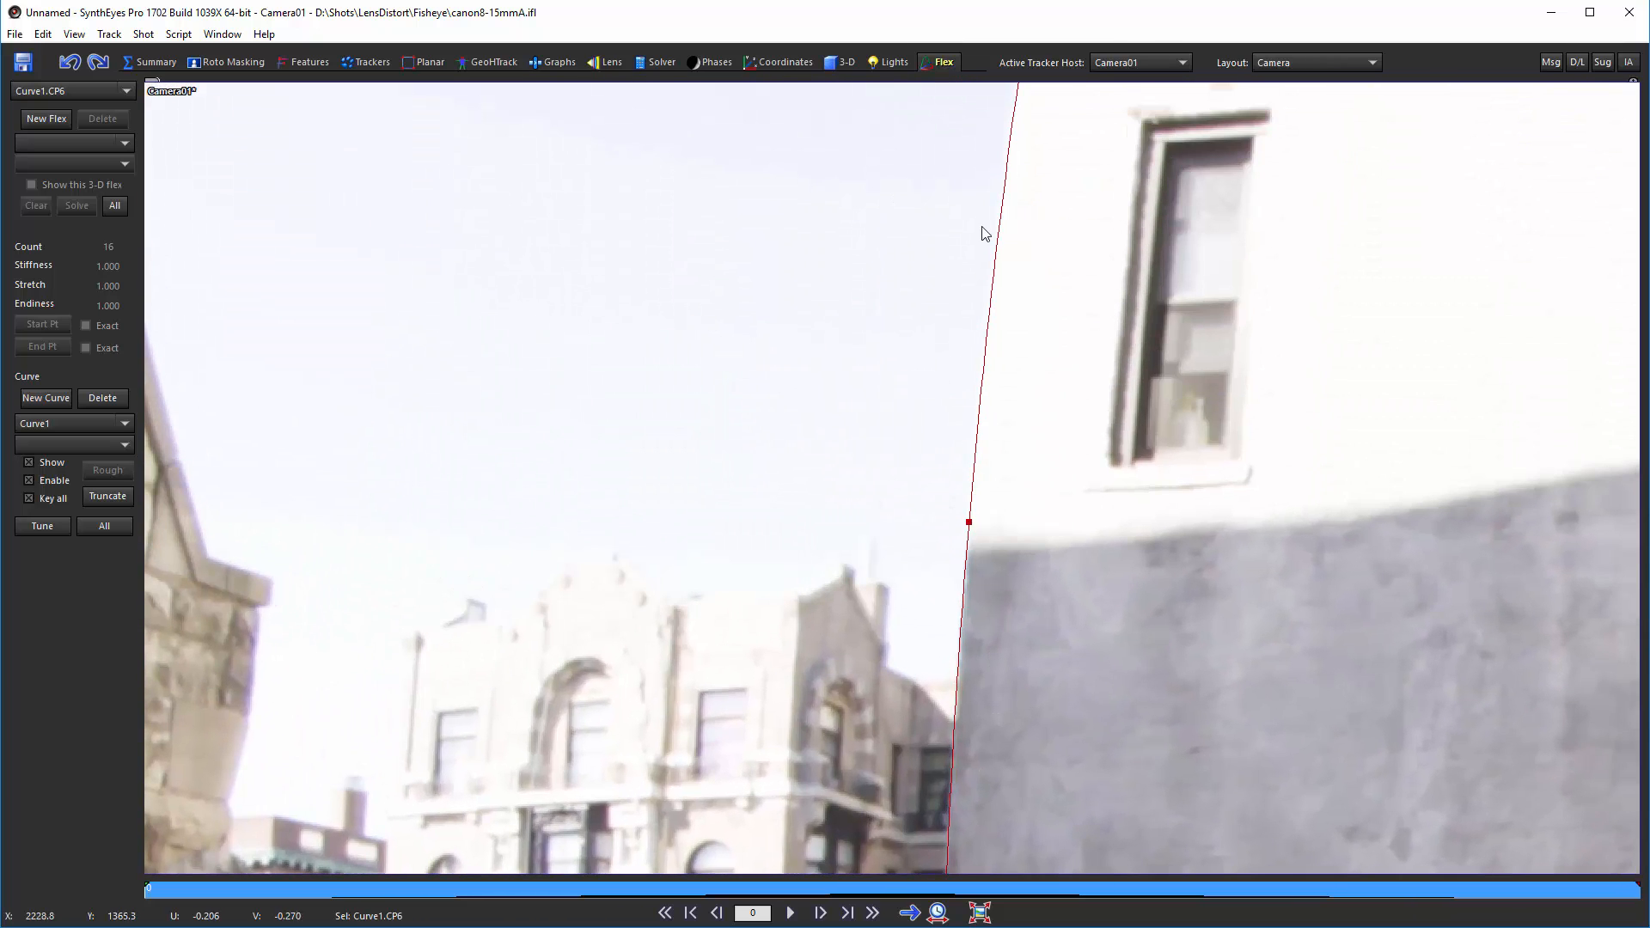
middle_click_drag(1005, 163, 972, 501)
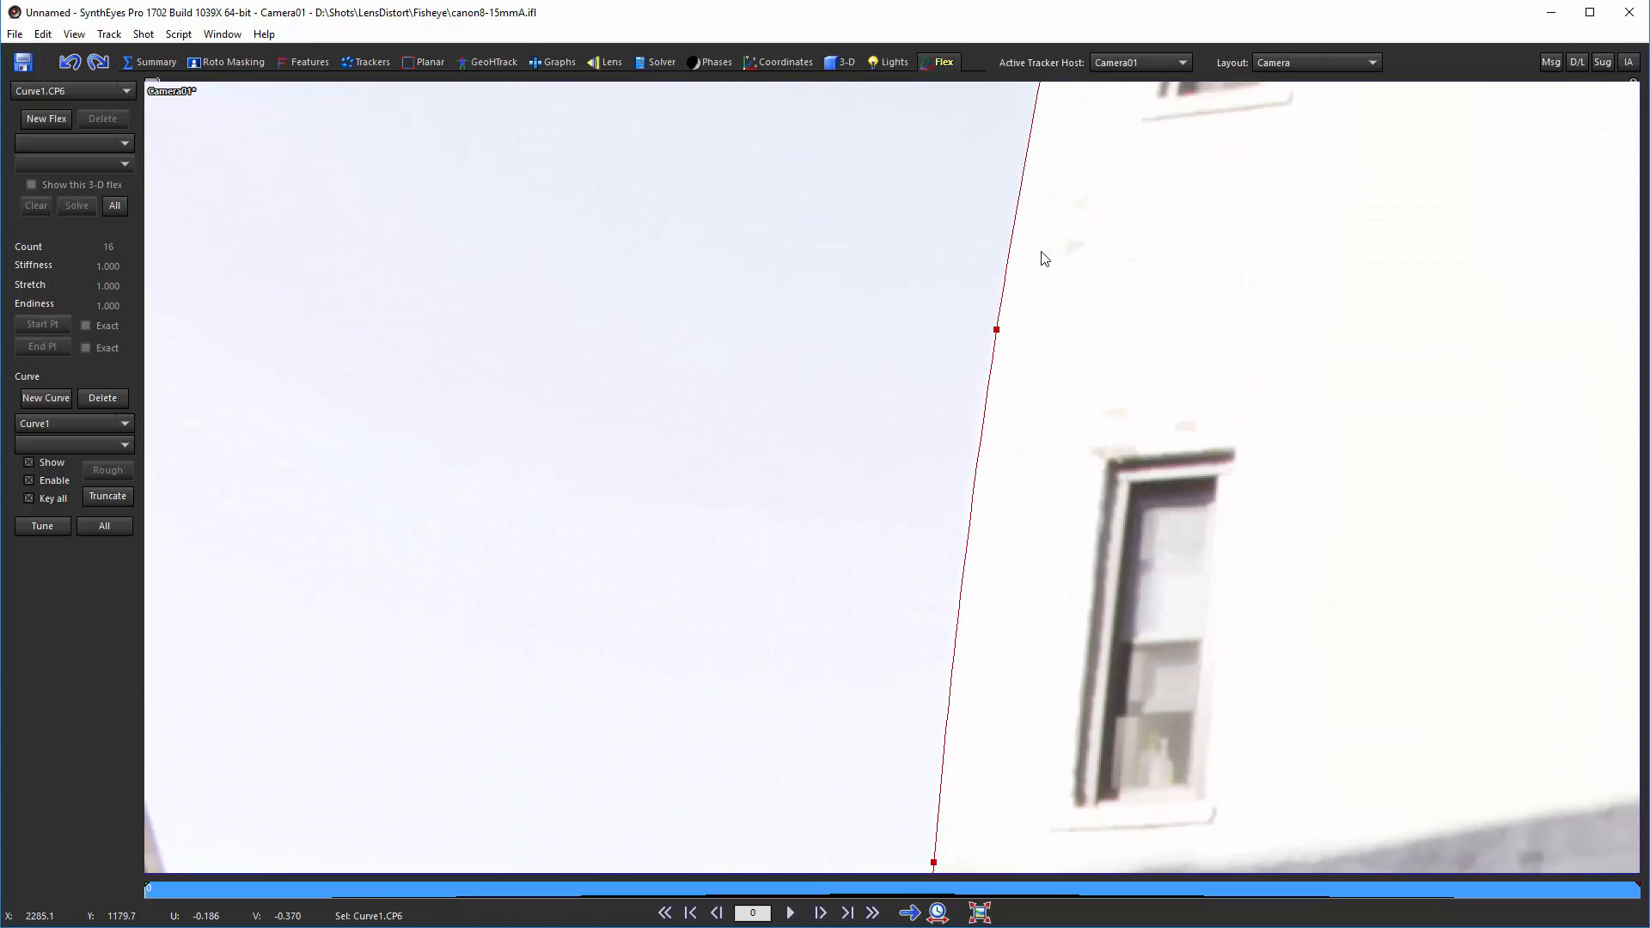
scroll(1025, 328, "down", 1)
scroll(995, 406, "down", 5)
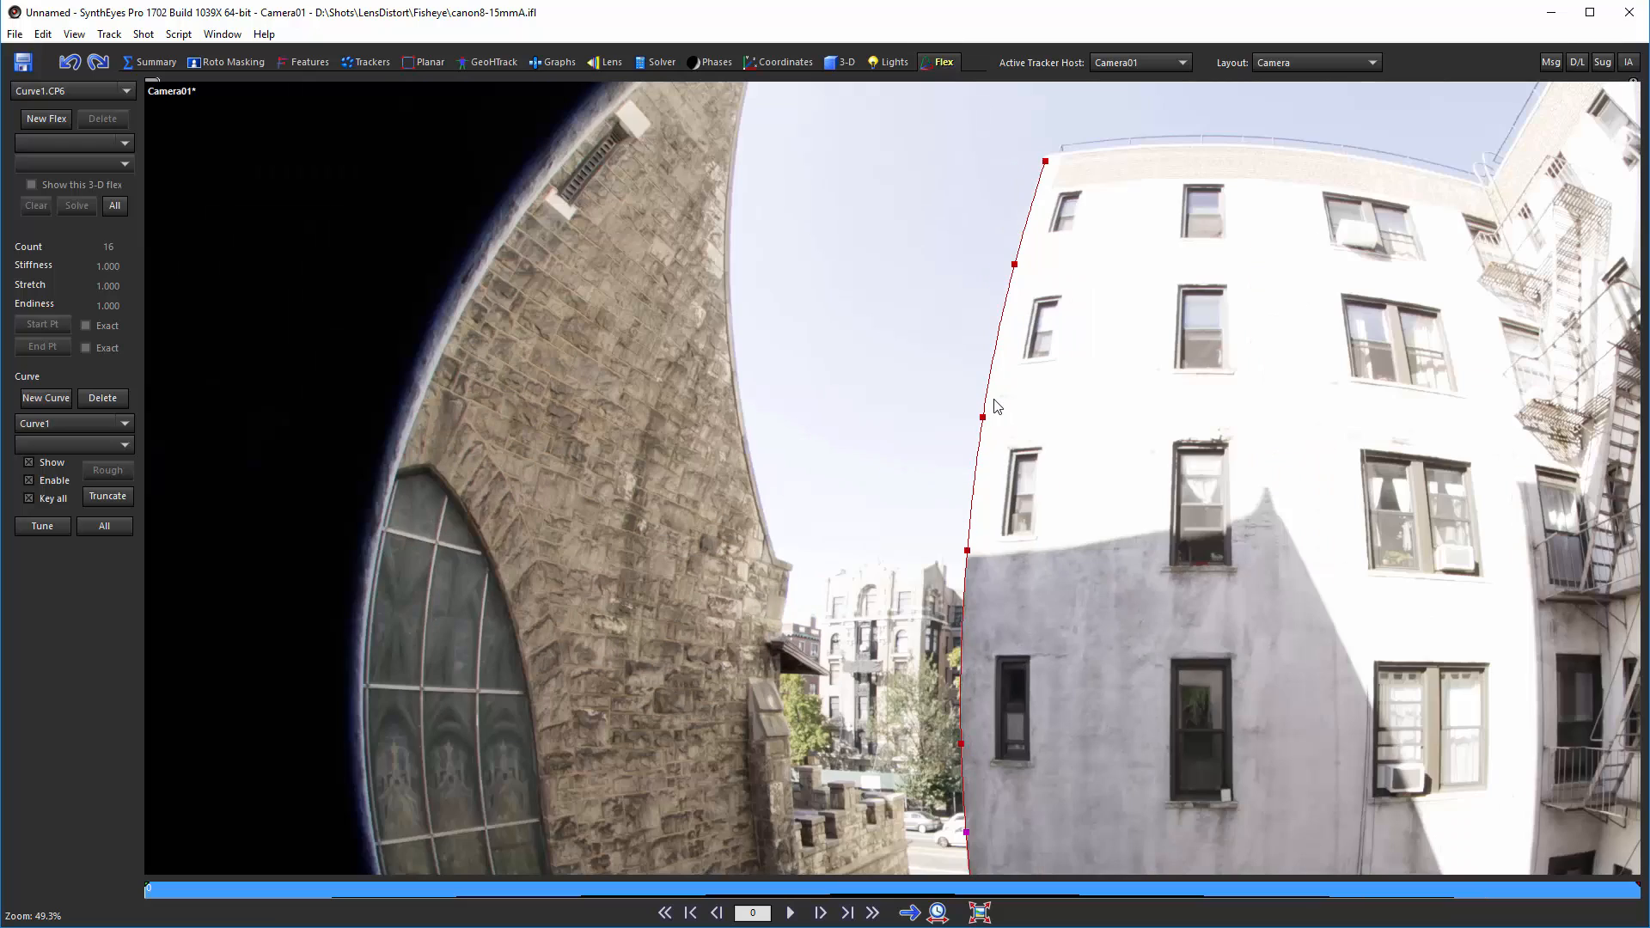
scroll(985, 343, "down", 1)
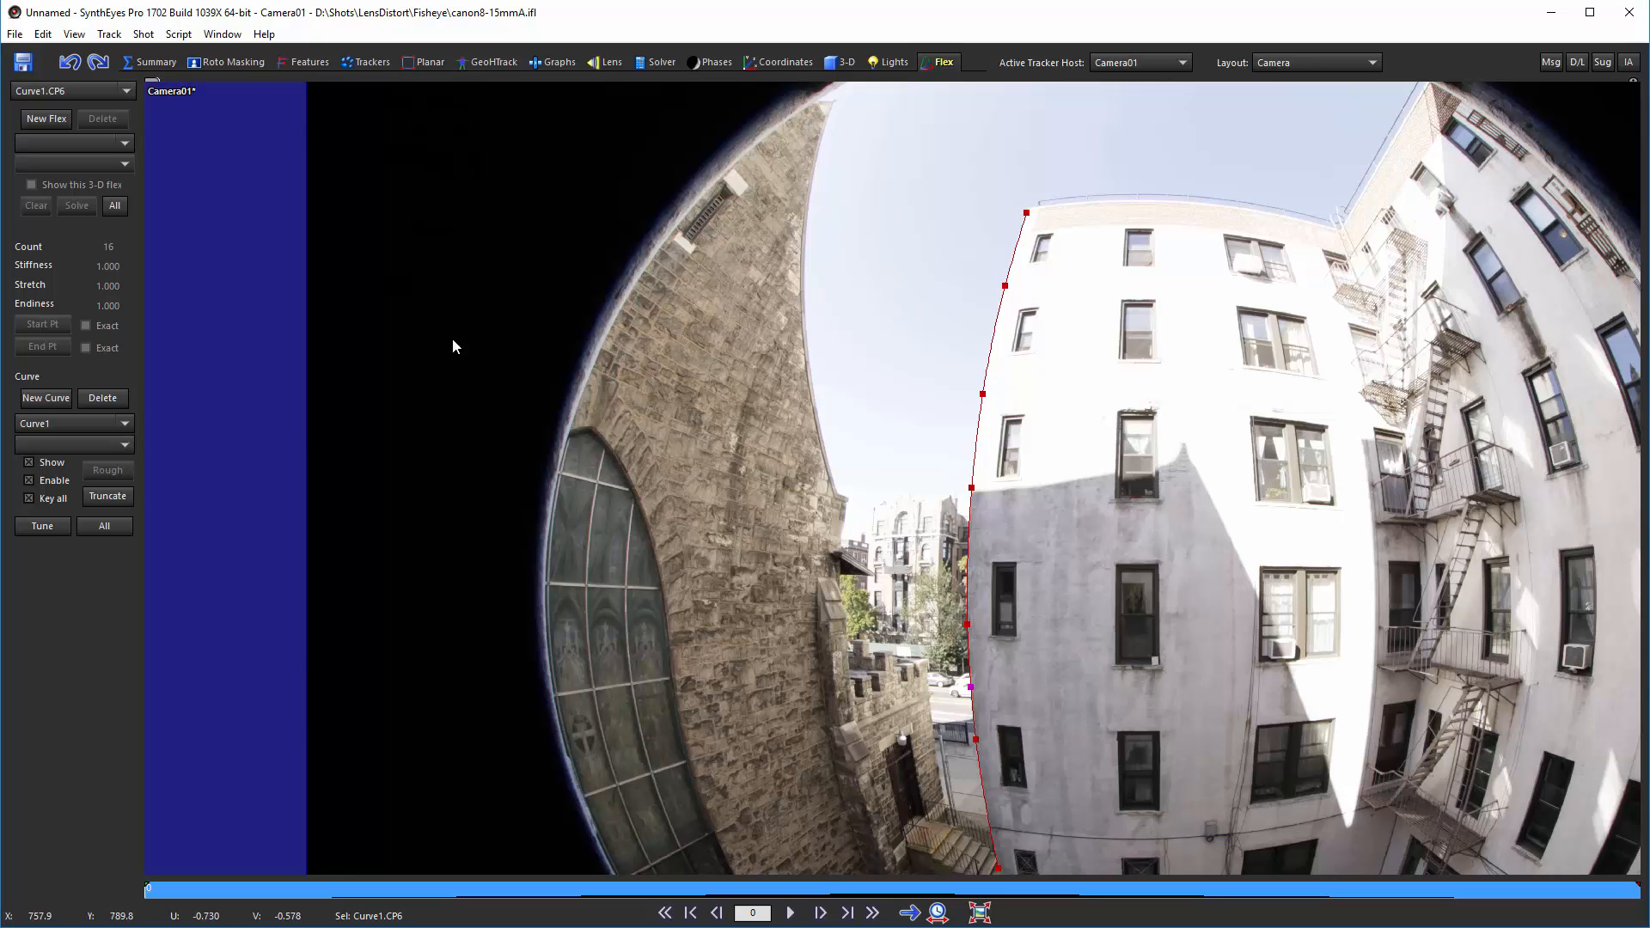
Step: Start a new curve and place control points down the stone building's curved right edge, undoing the last stray point
left_click(45, 398)
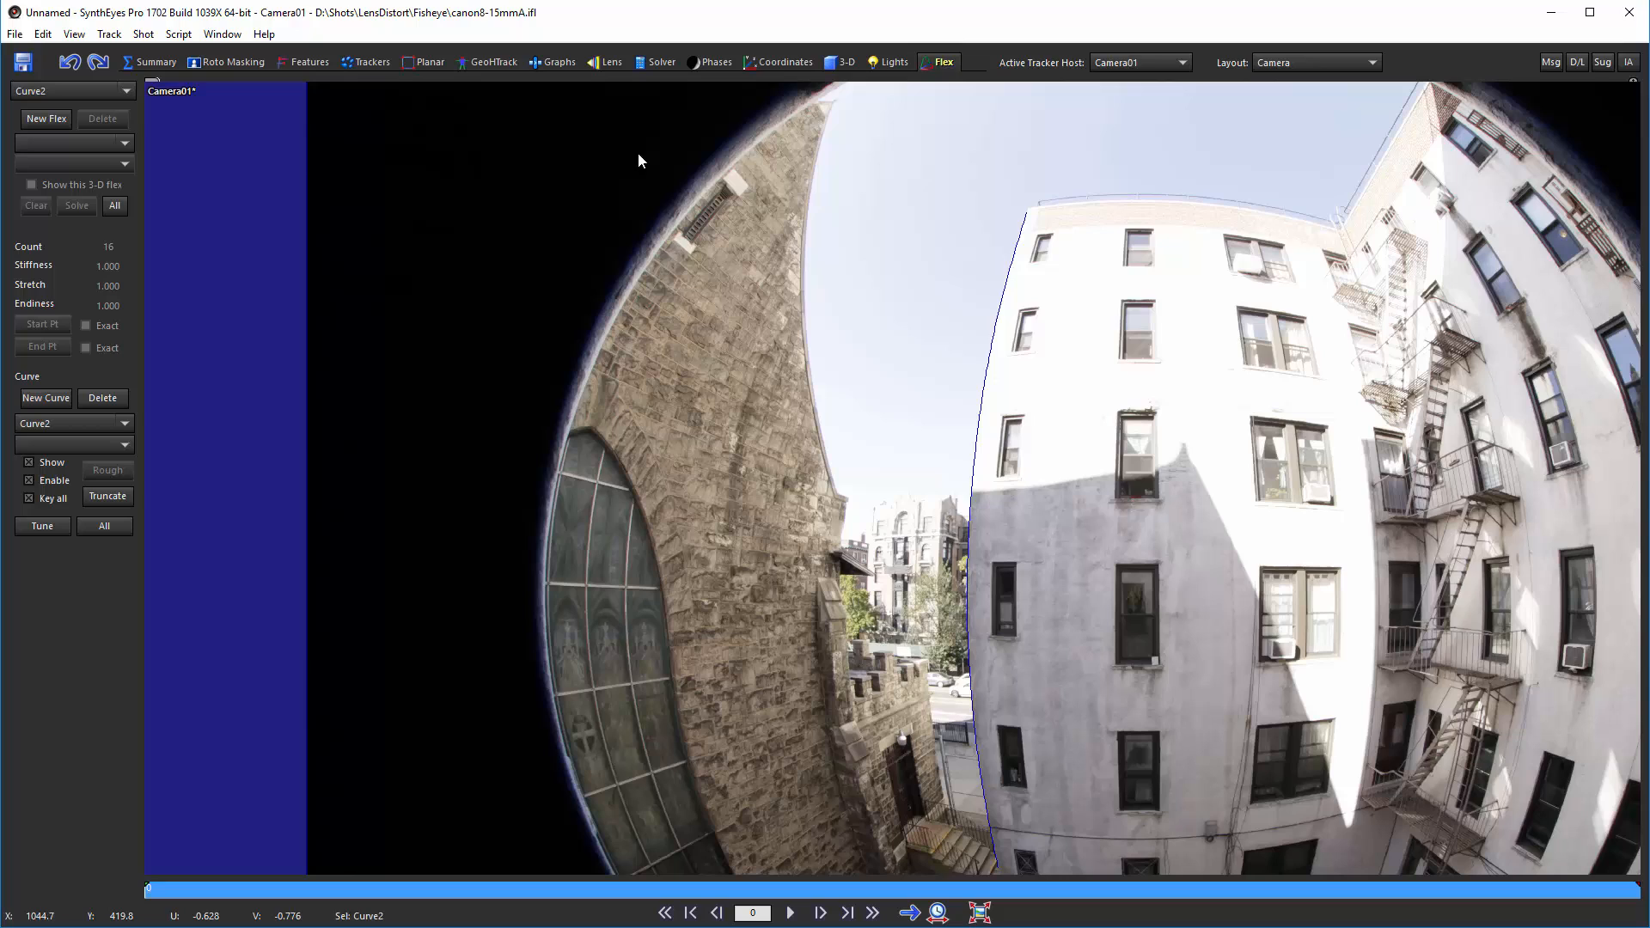
left_click(828, 117)
left_click(815, 176)
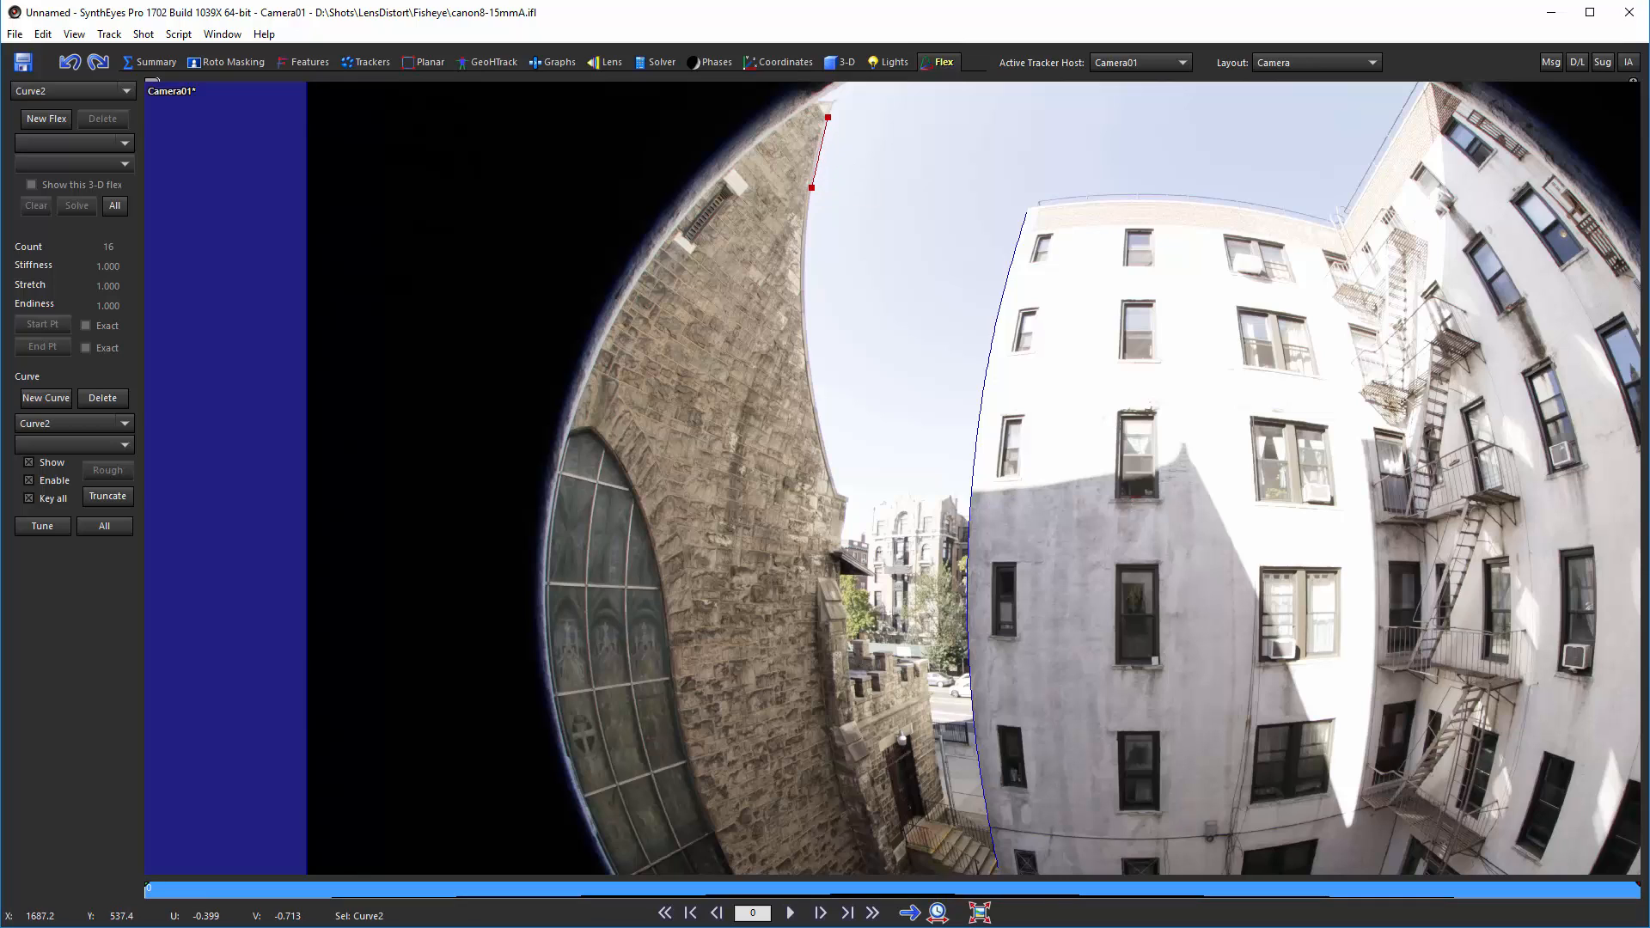
left_click(803, 286)
left_click(795, 382)
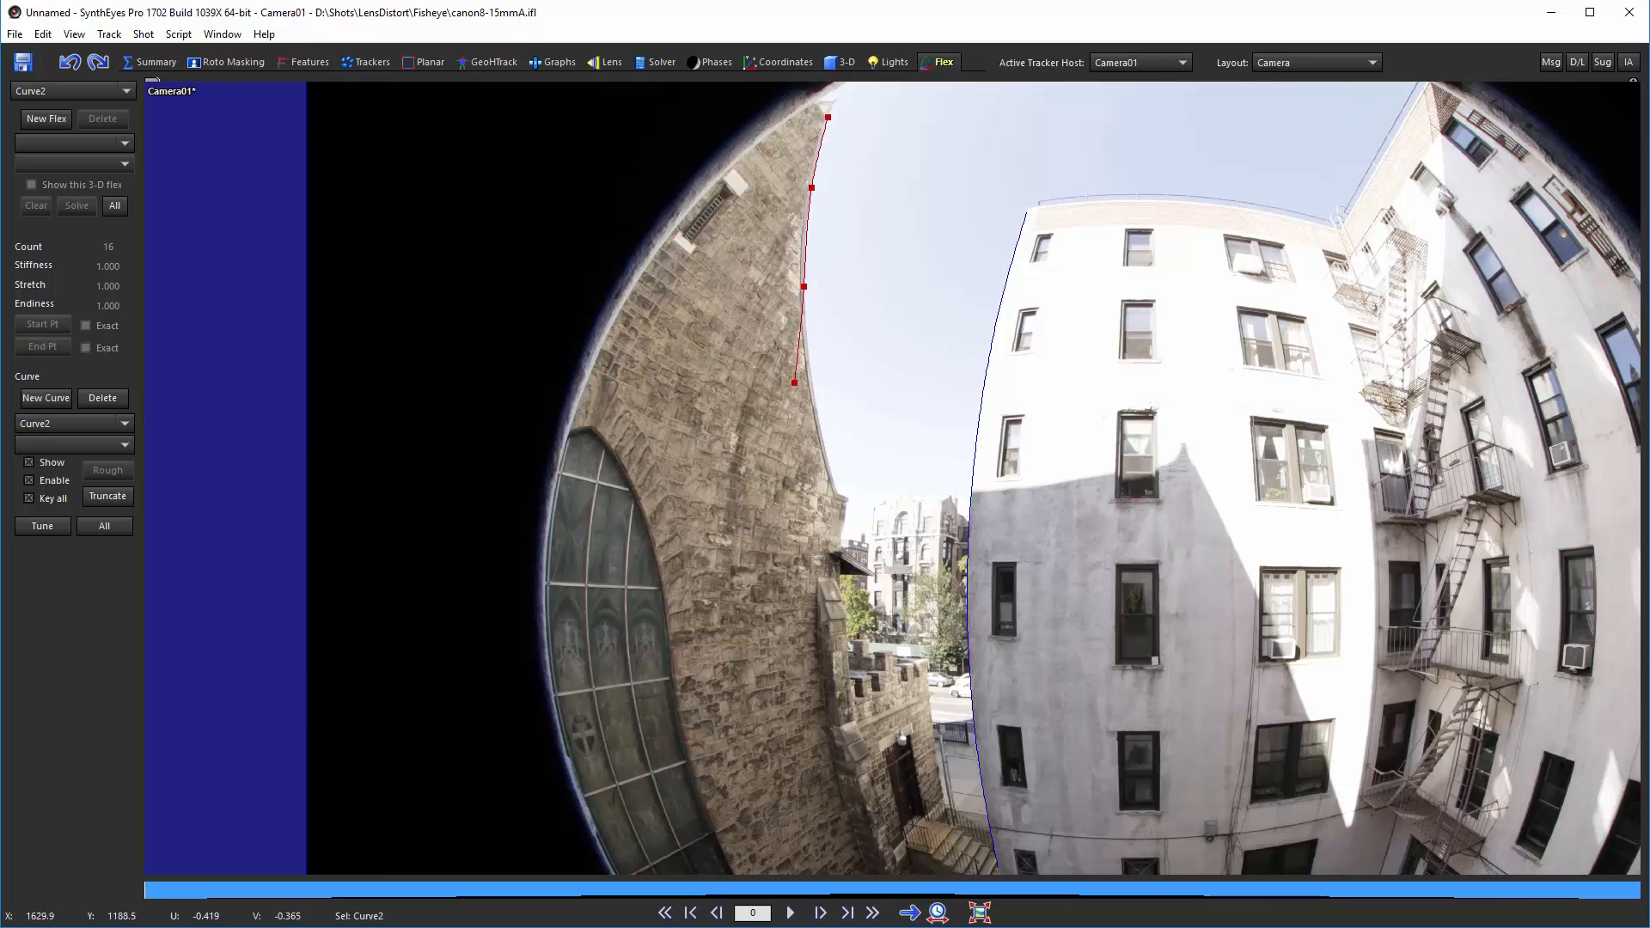
left_click_drag(795, 382, 818, 435)
left_click(822, 425)
left_click(835, 492)
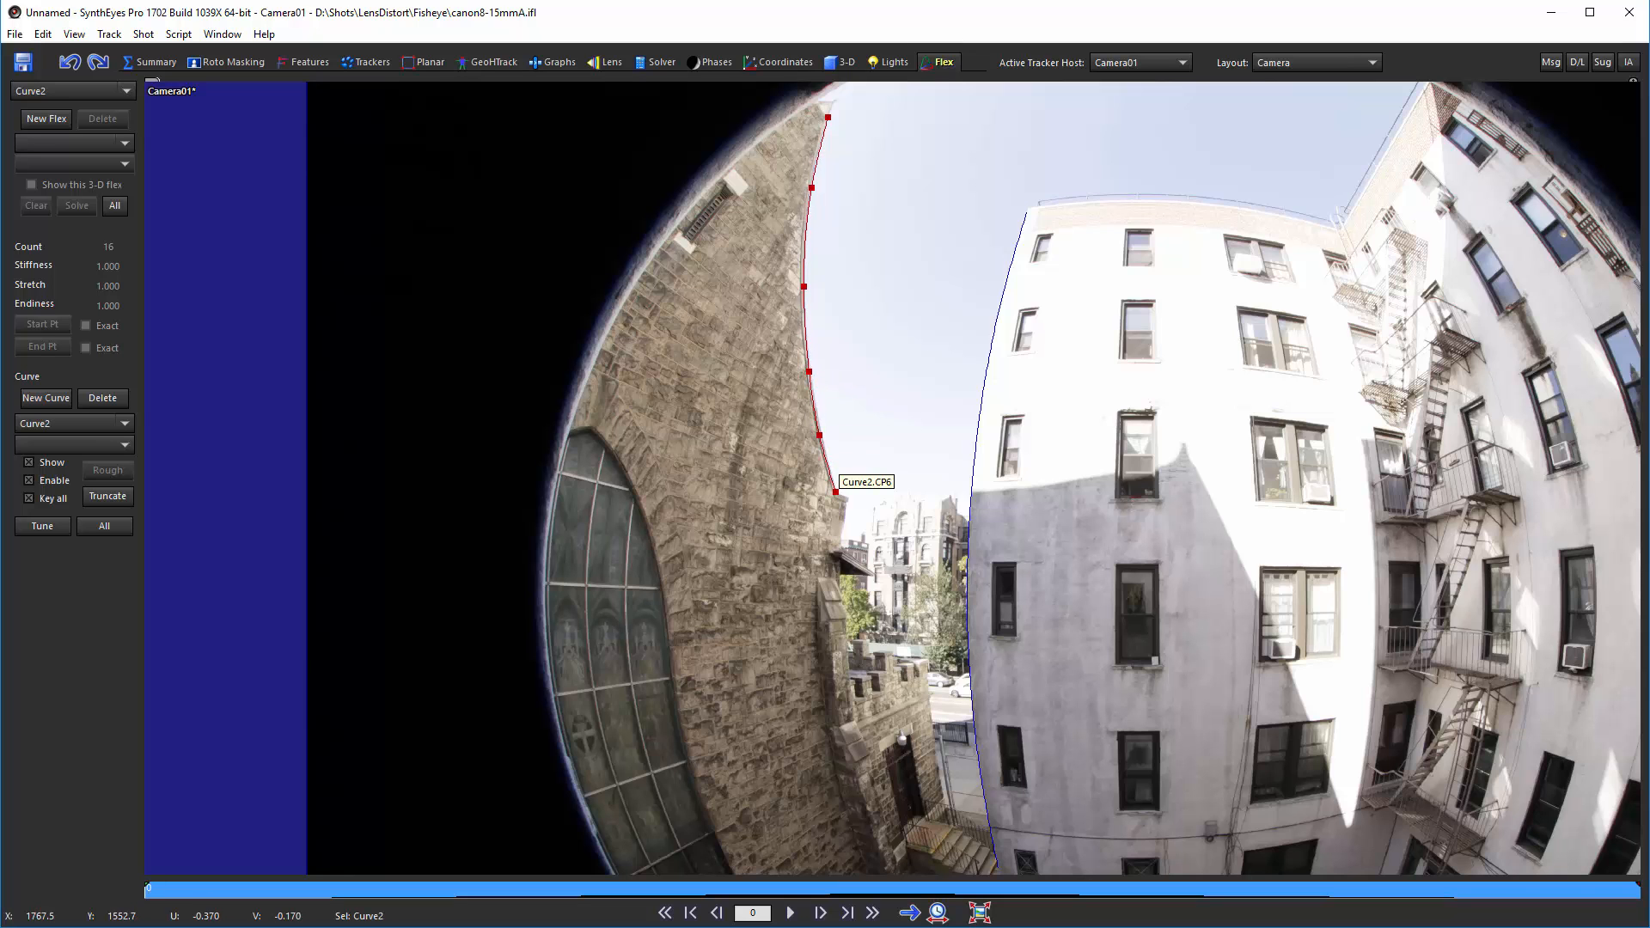
left_click(862, 519)
scroll(862, 519, "up", 10)
key("ctrl+z")
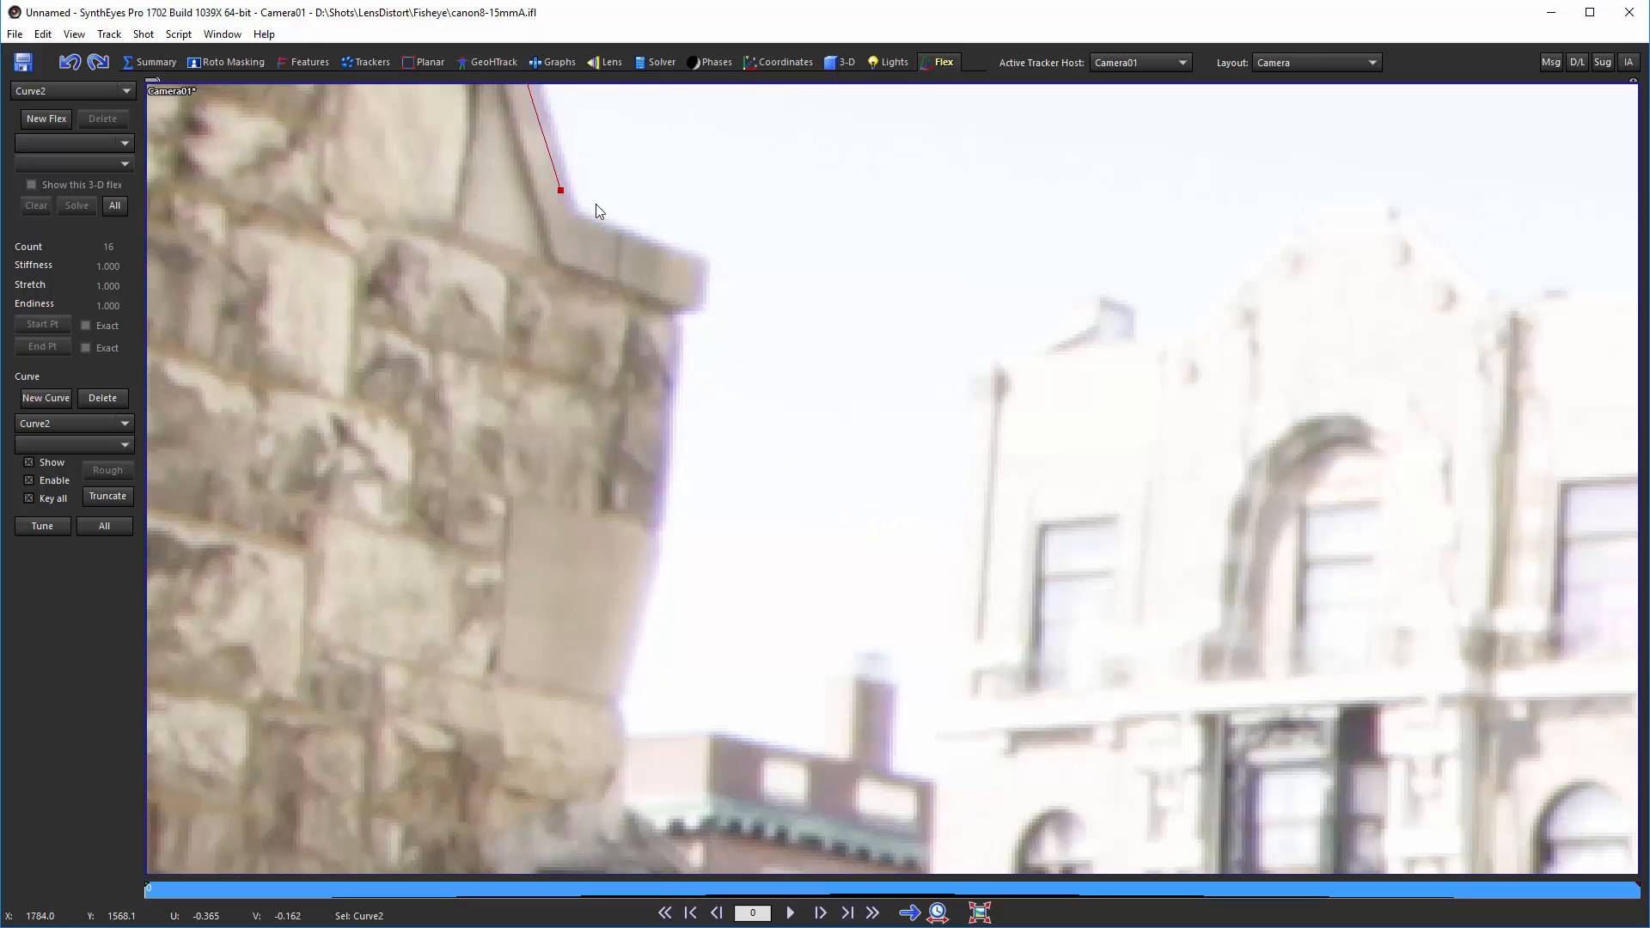
Step: Zoom in and nudge the new curve's lower control points onto the stone building's edge and corner
middle_click_drag(579, 169, 732, 510)
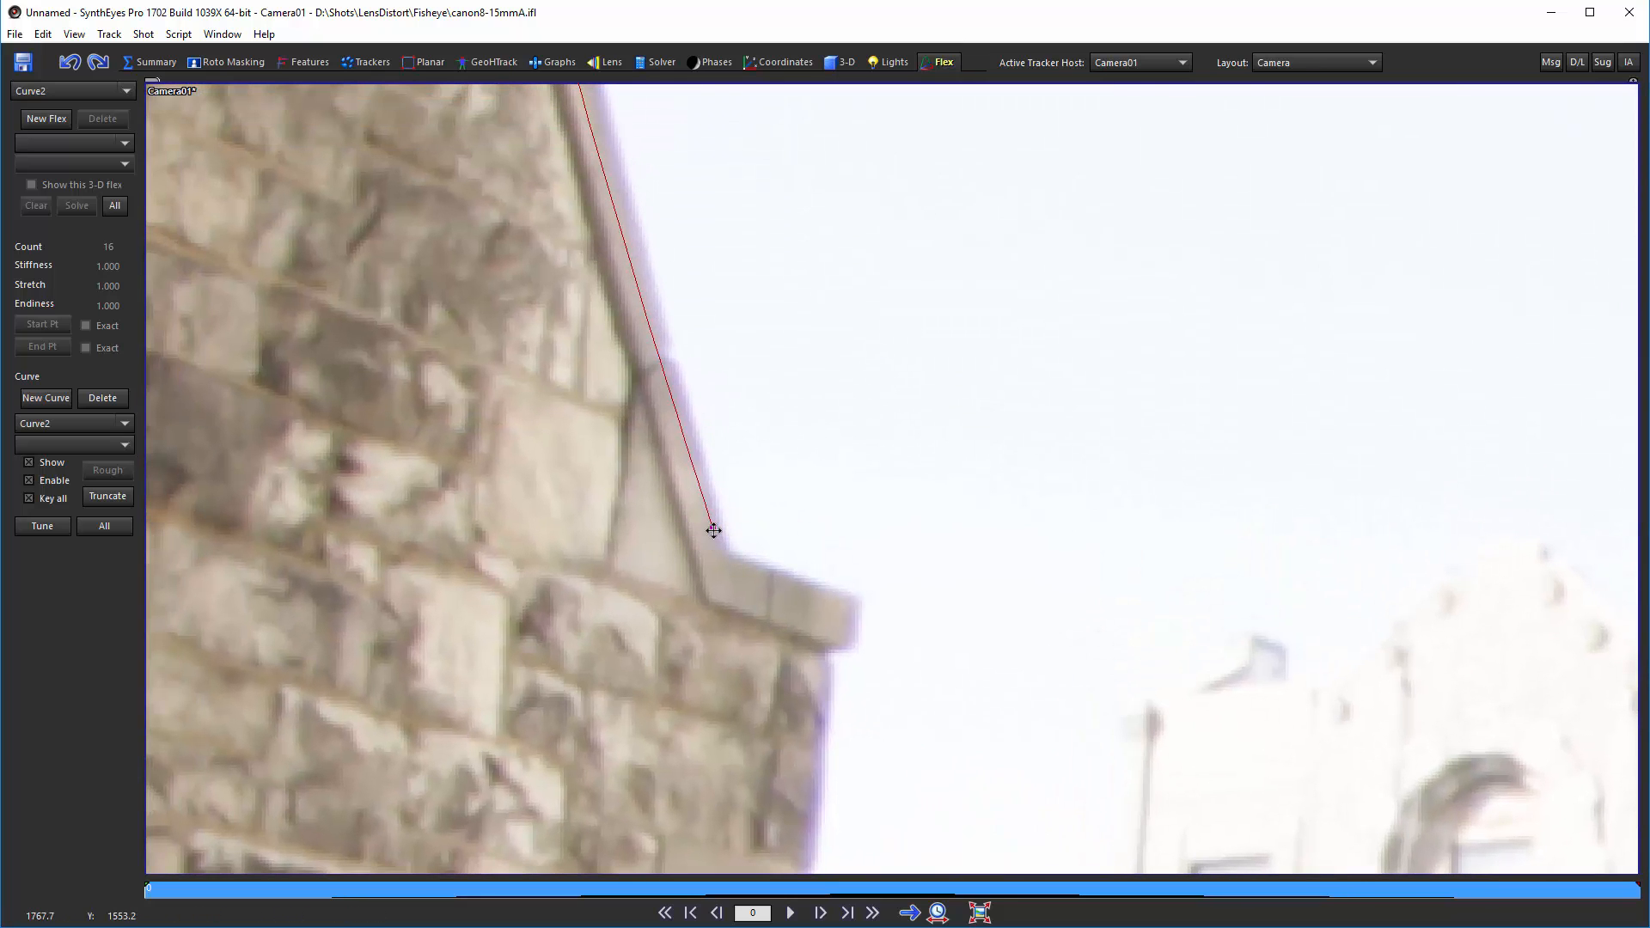
left_click_drag(713, 530, 726, 536)
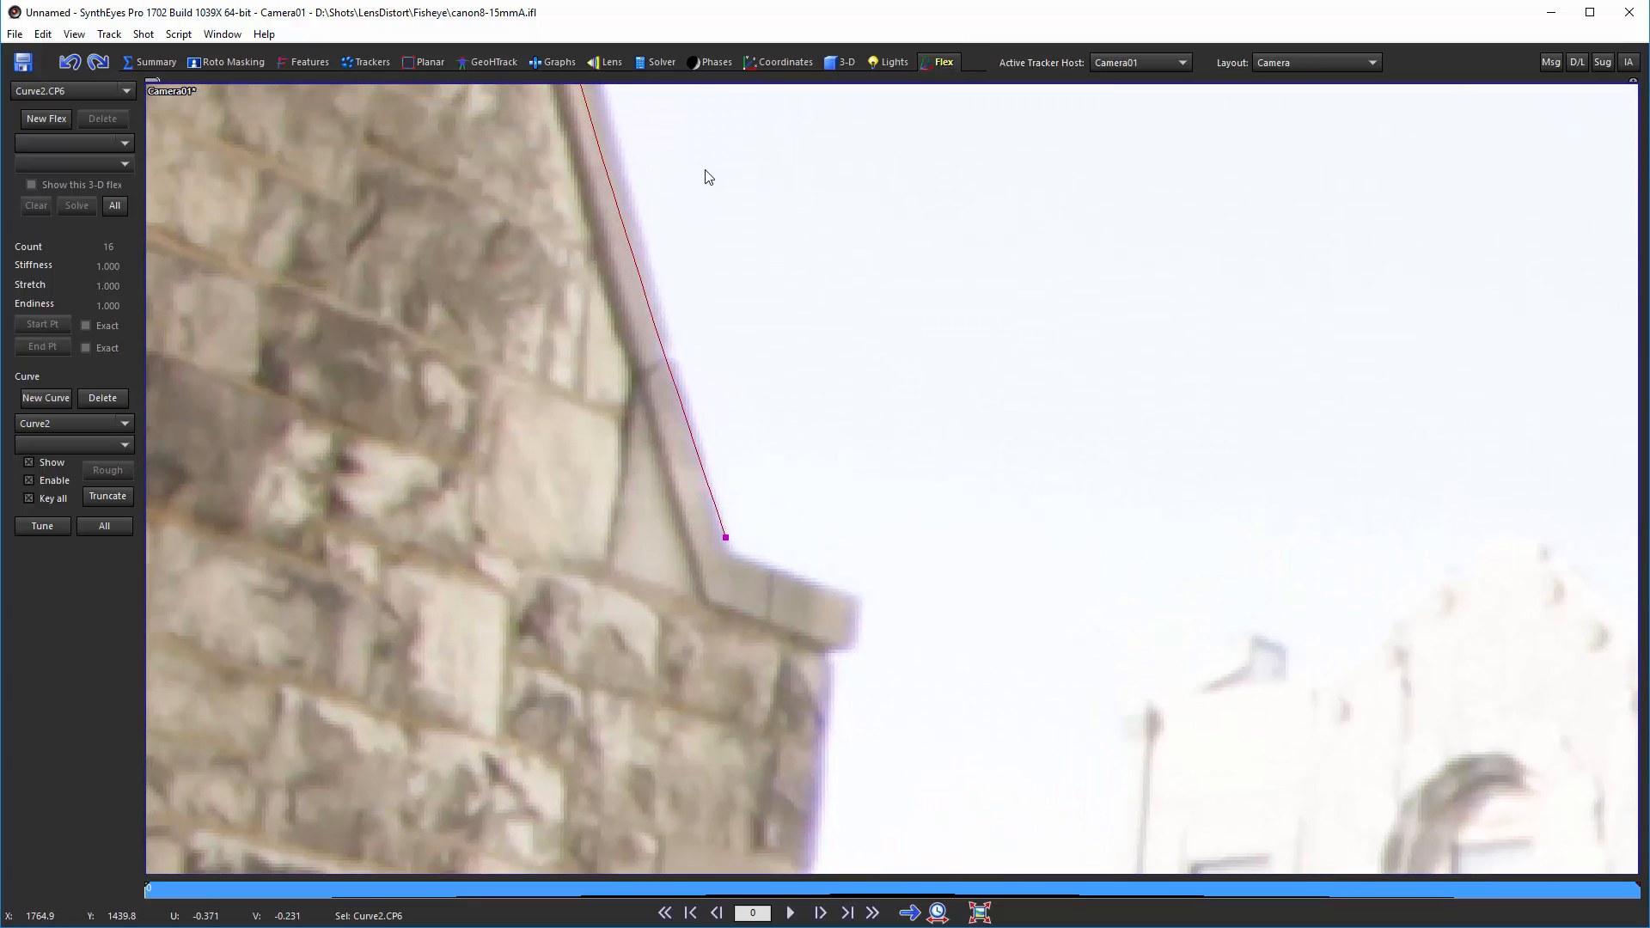
middle_click_drag(707, 177, 991, 748)
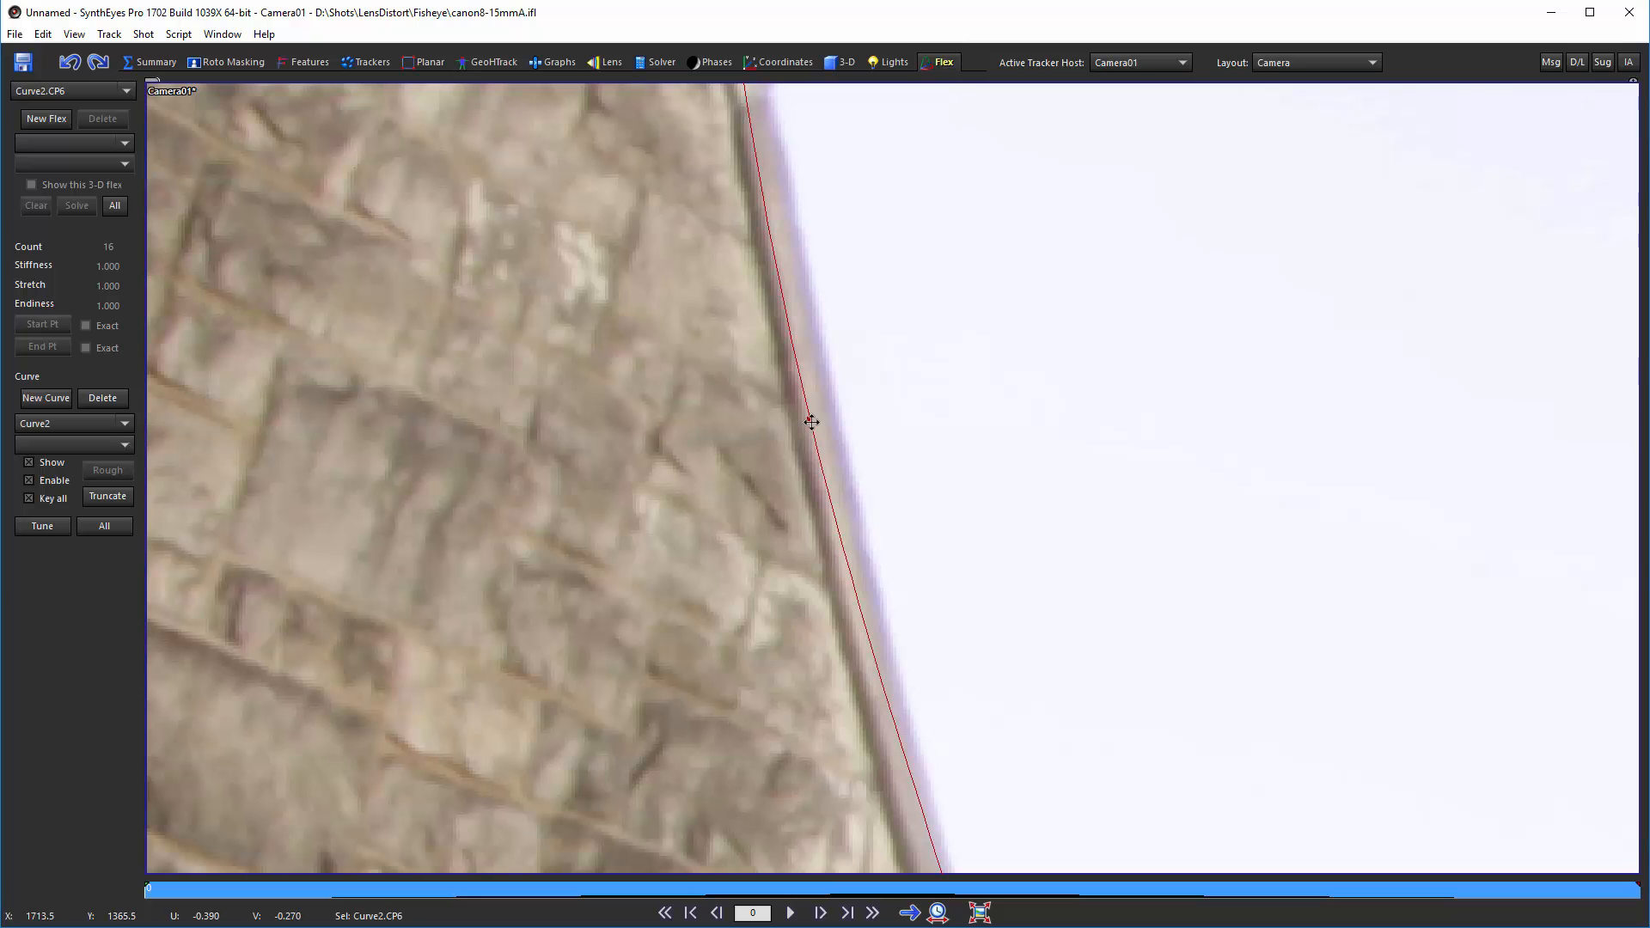
left_click_drag(811, 422, 837, 424)
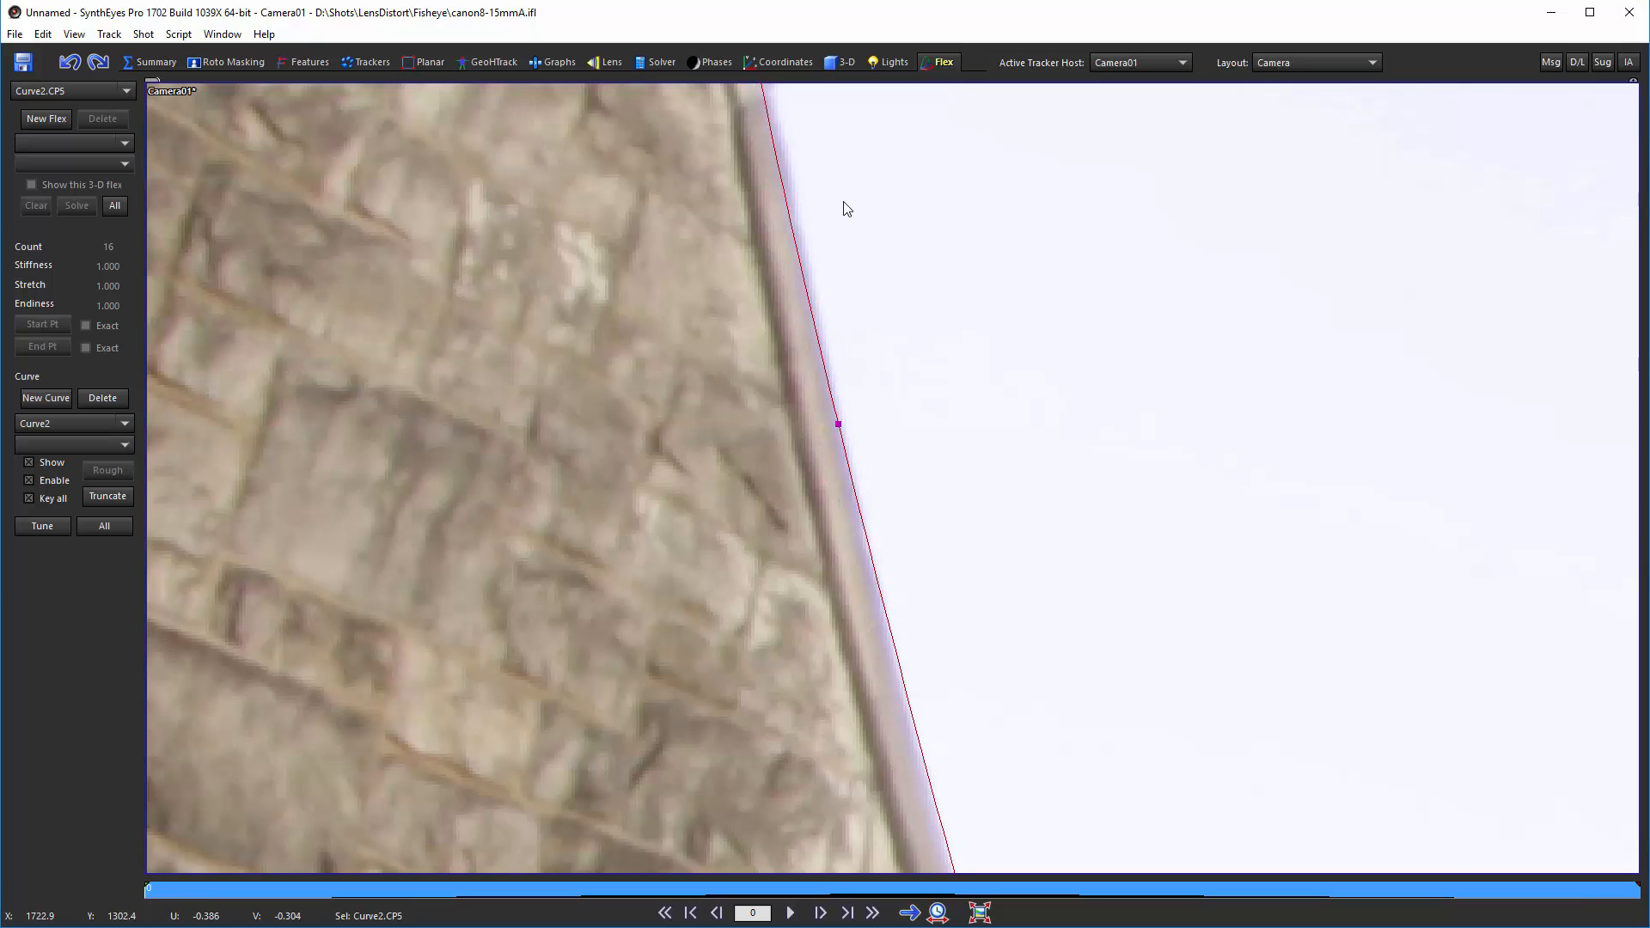
middle_click_drag(846, 205, 961, 698)
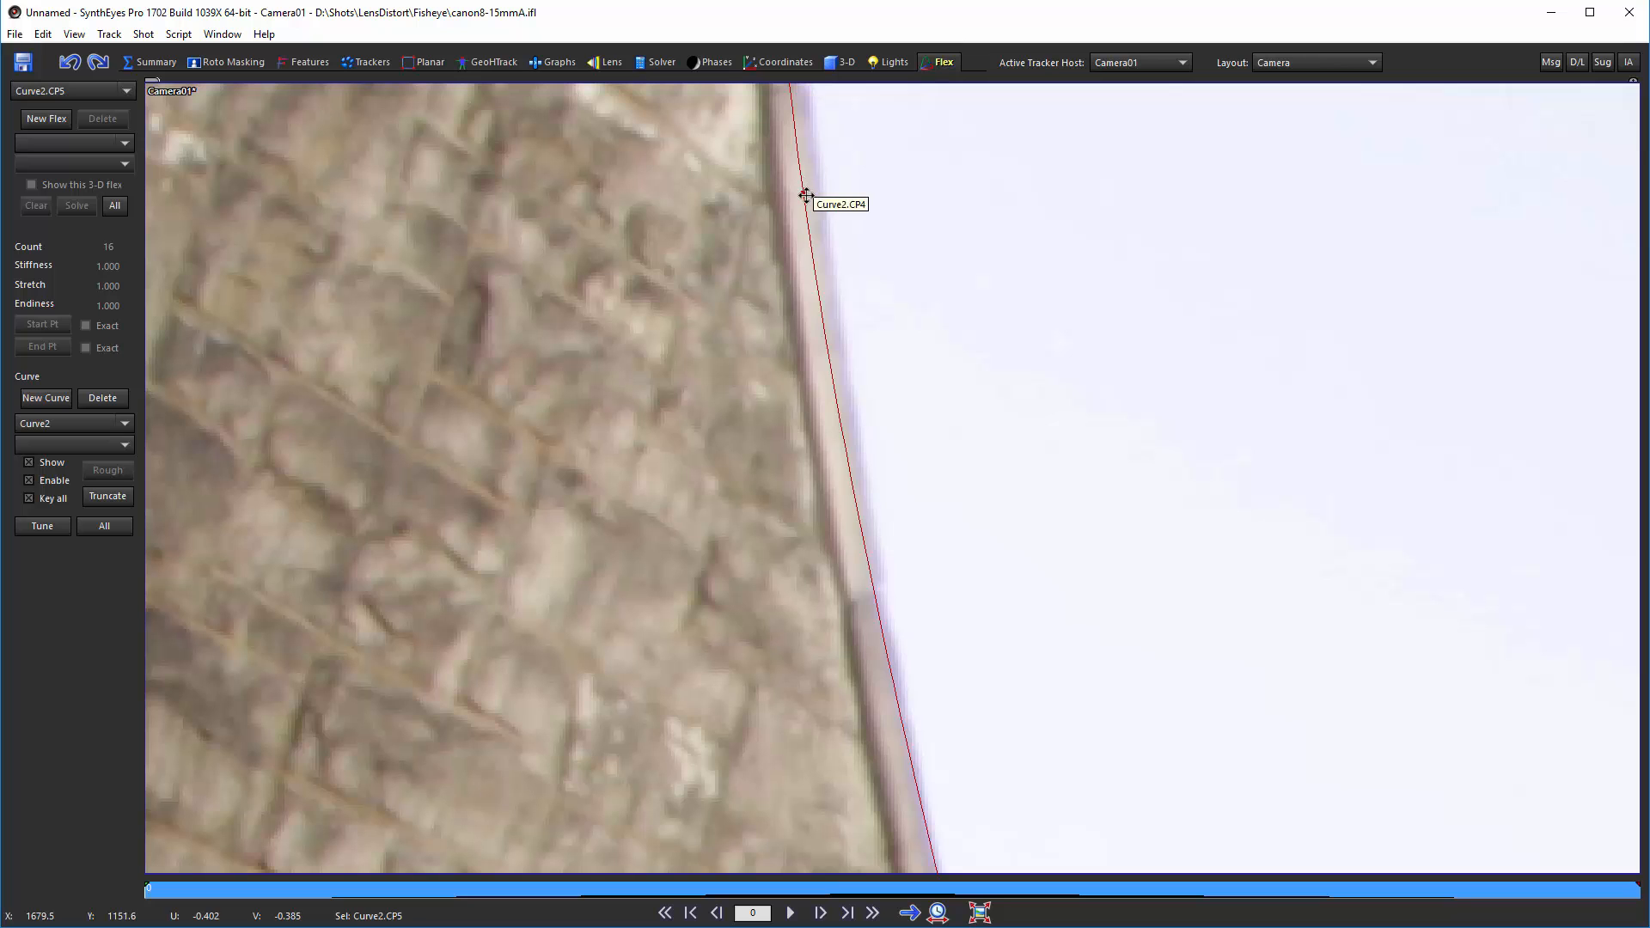
left_click_drag(807, 191, 821, 195)
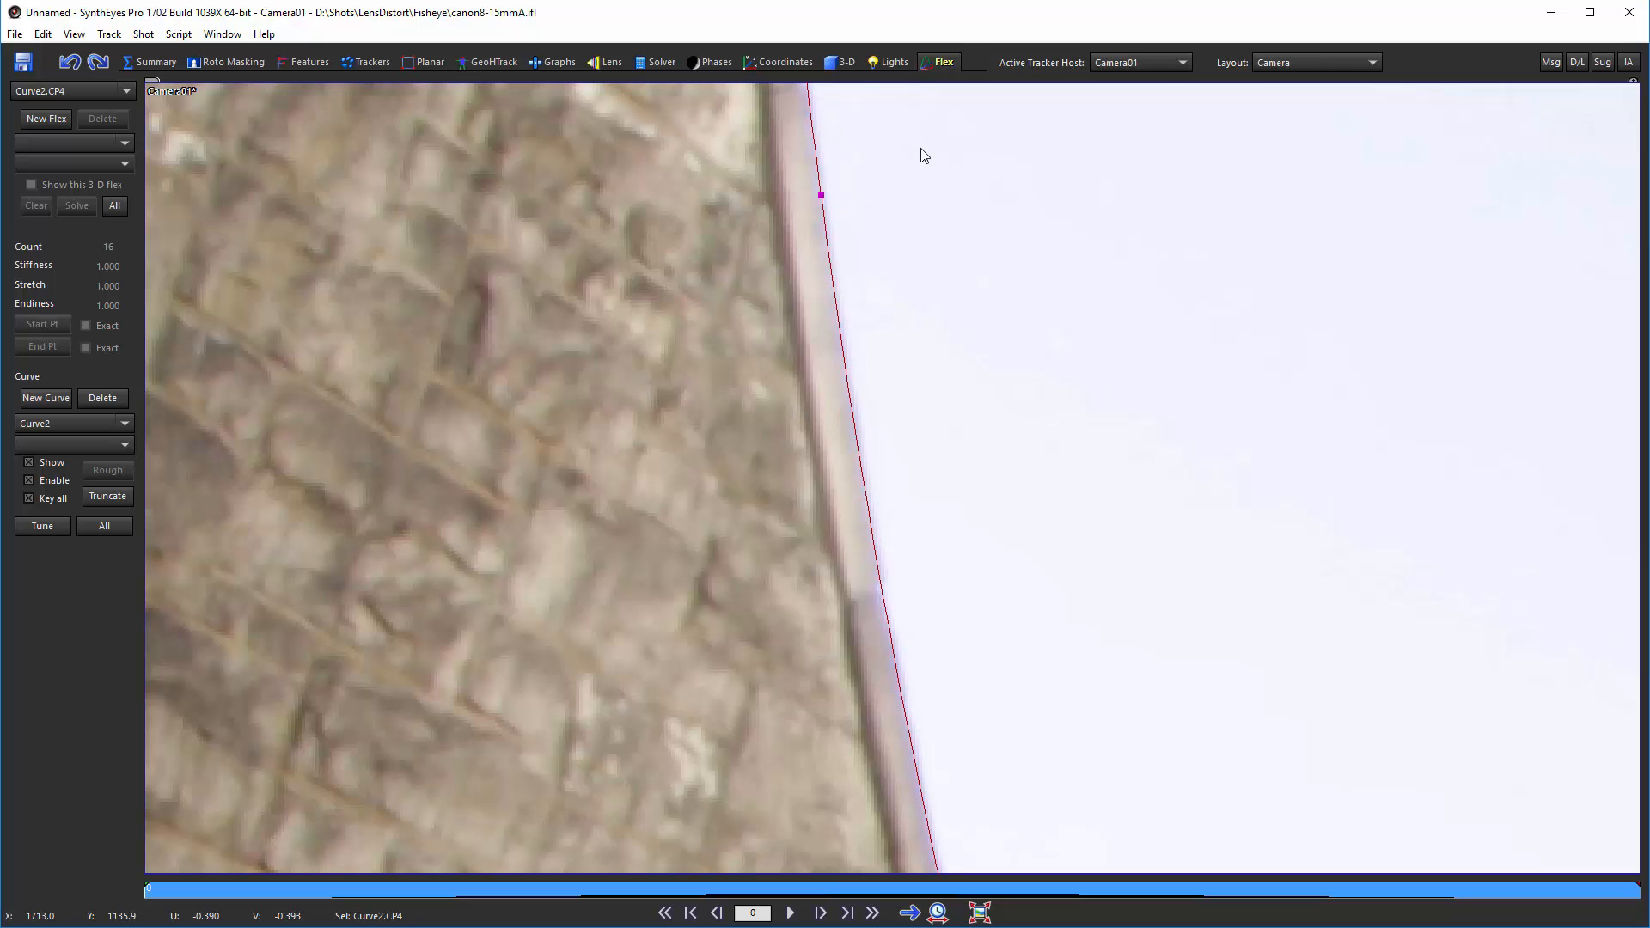
Step: Move up the stone edge and nudge the middle control points of the second curve onto the edge
middle_click_drag(920, 154, 957, 571)
middle_click_drag(891, 207, 918, 605)
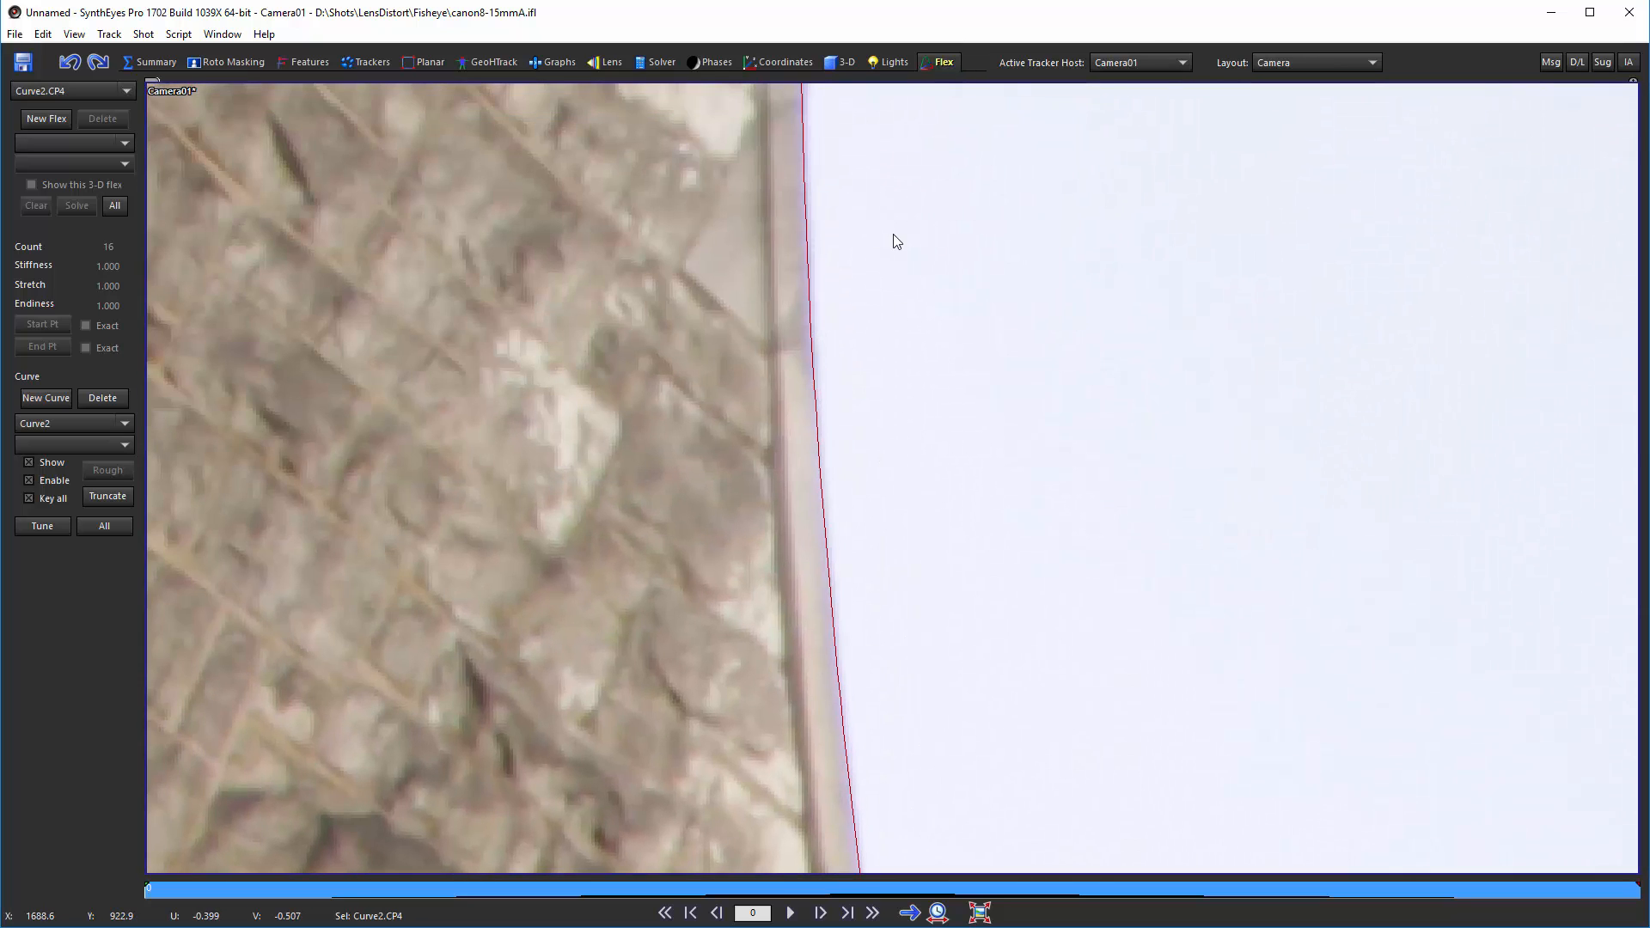
middle_click_drag(891, 240, 893, 666)
left_click_drag(806, 487, 809, 494)
middle_click_drag(896, 241, 851, 751)
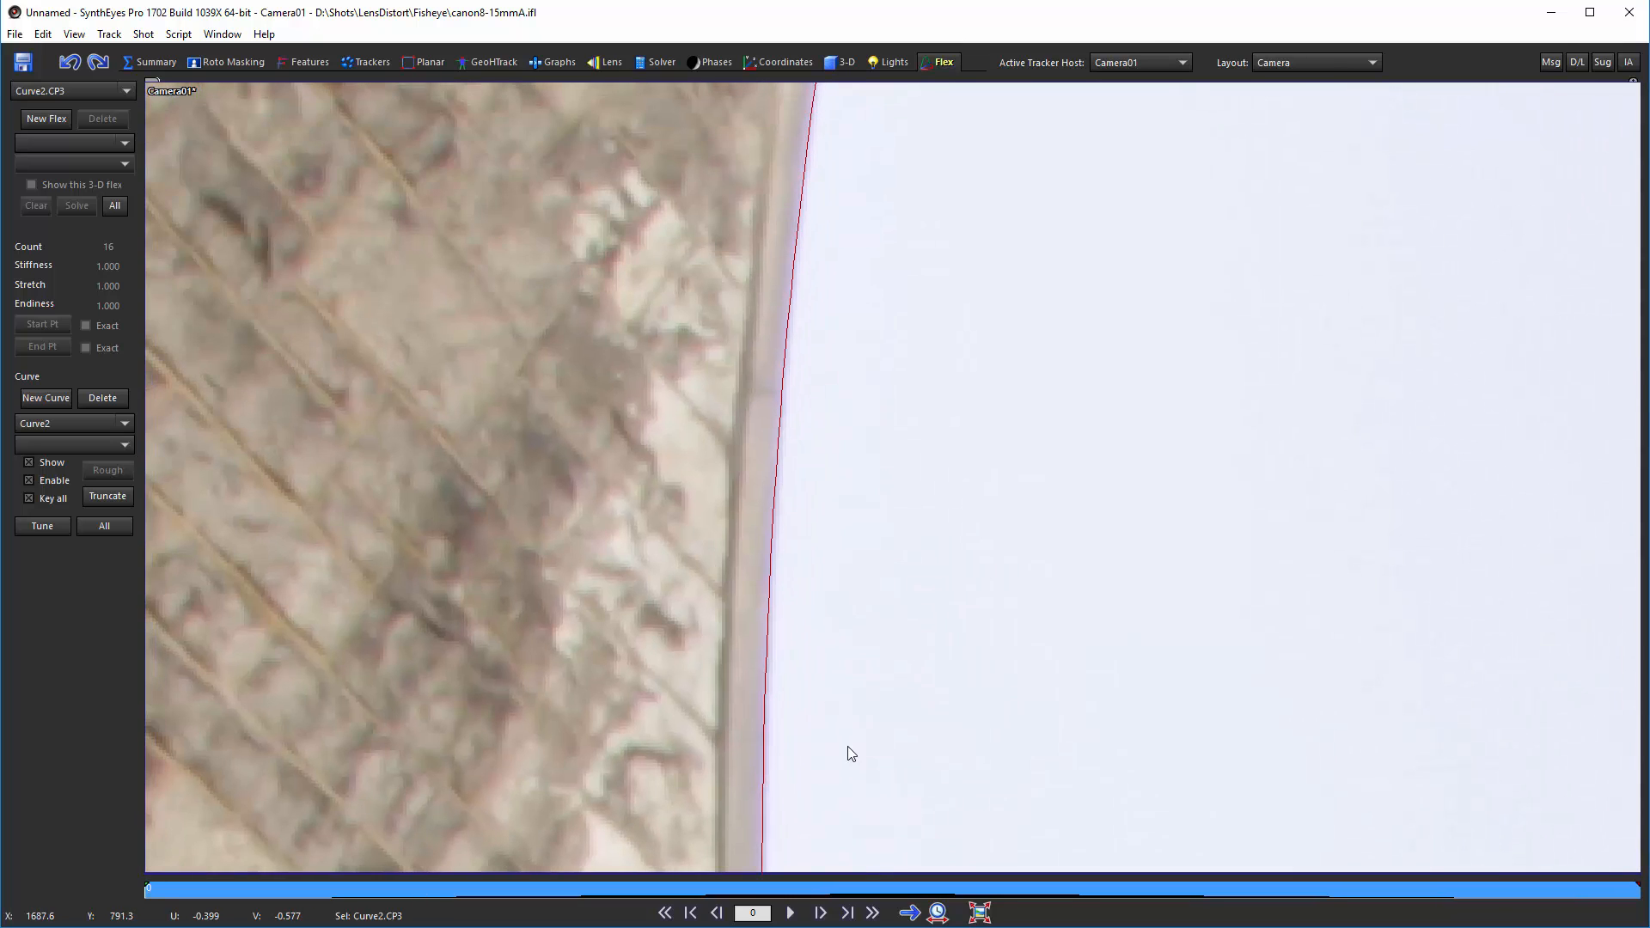
middle_click_drag(854, 261, 770, 710)
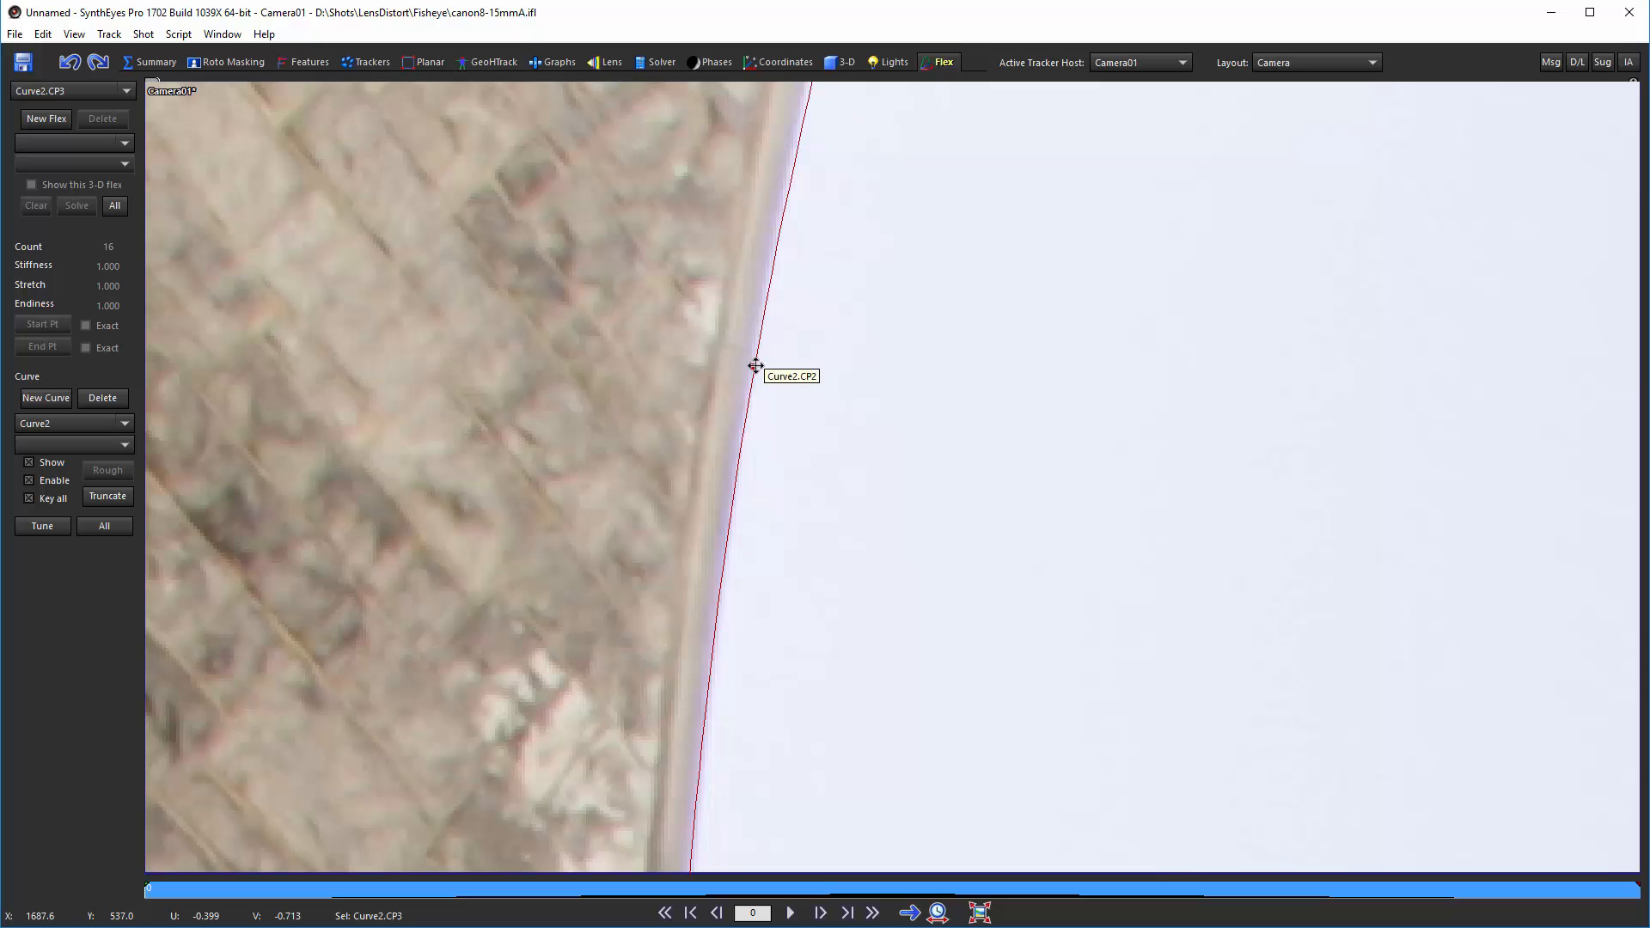
left_click_drag(754, 365, 751, 365)
Step: Nudge the second curve's top control points onto the stone building's upper edge and corner
middle_click_drag(868, 272, 776, 667)
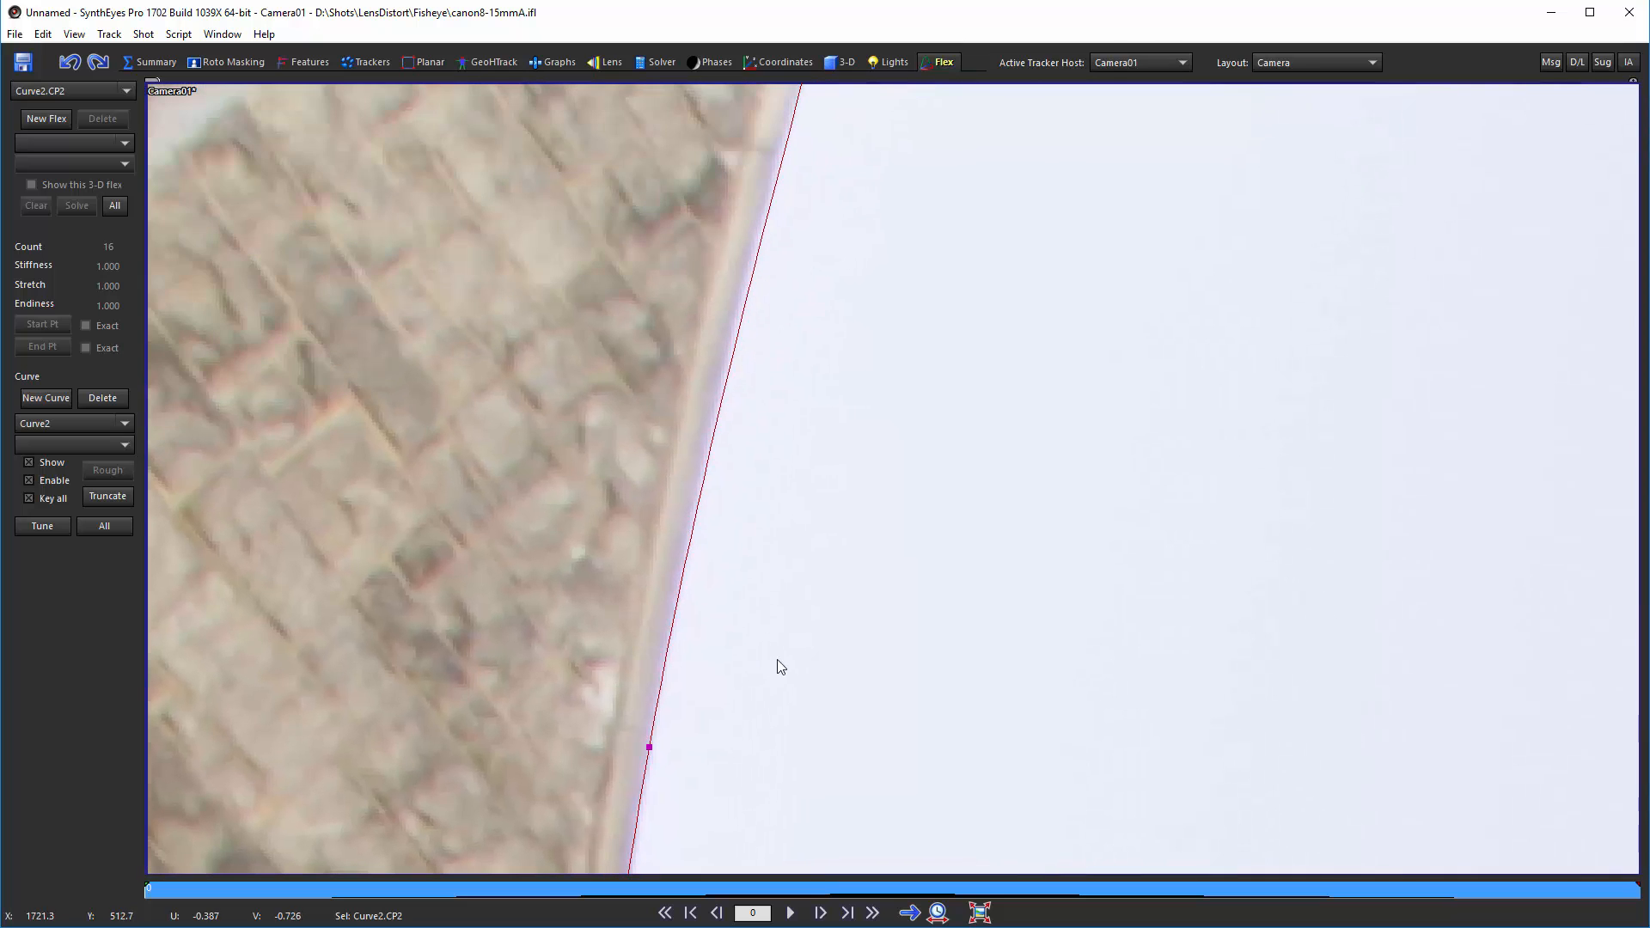
middle_click_drag(851, 195, 770, 556)
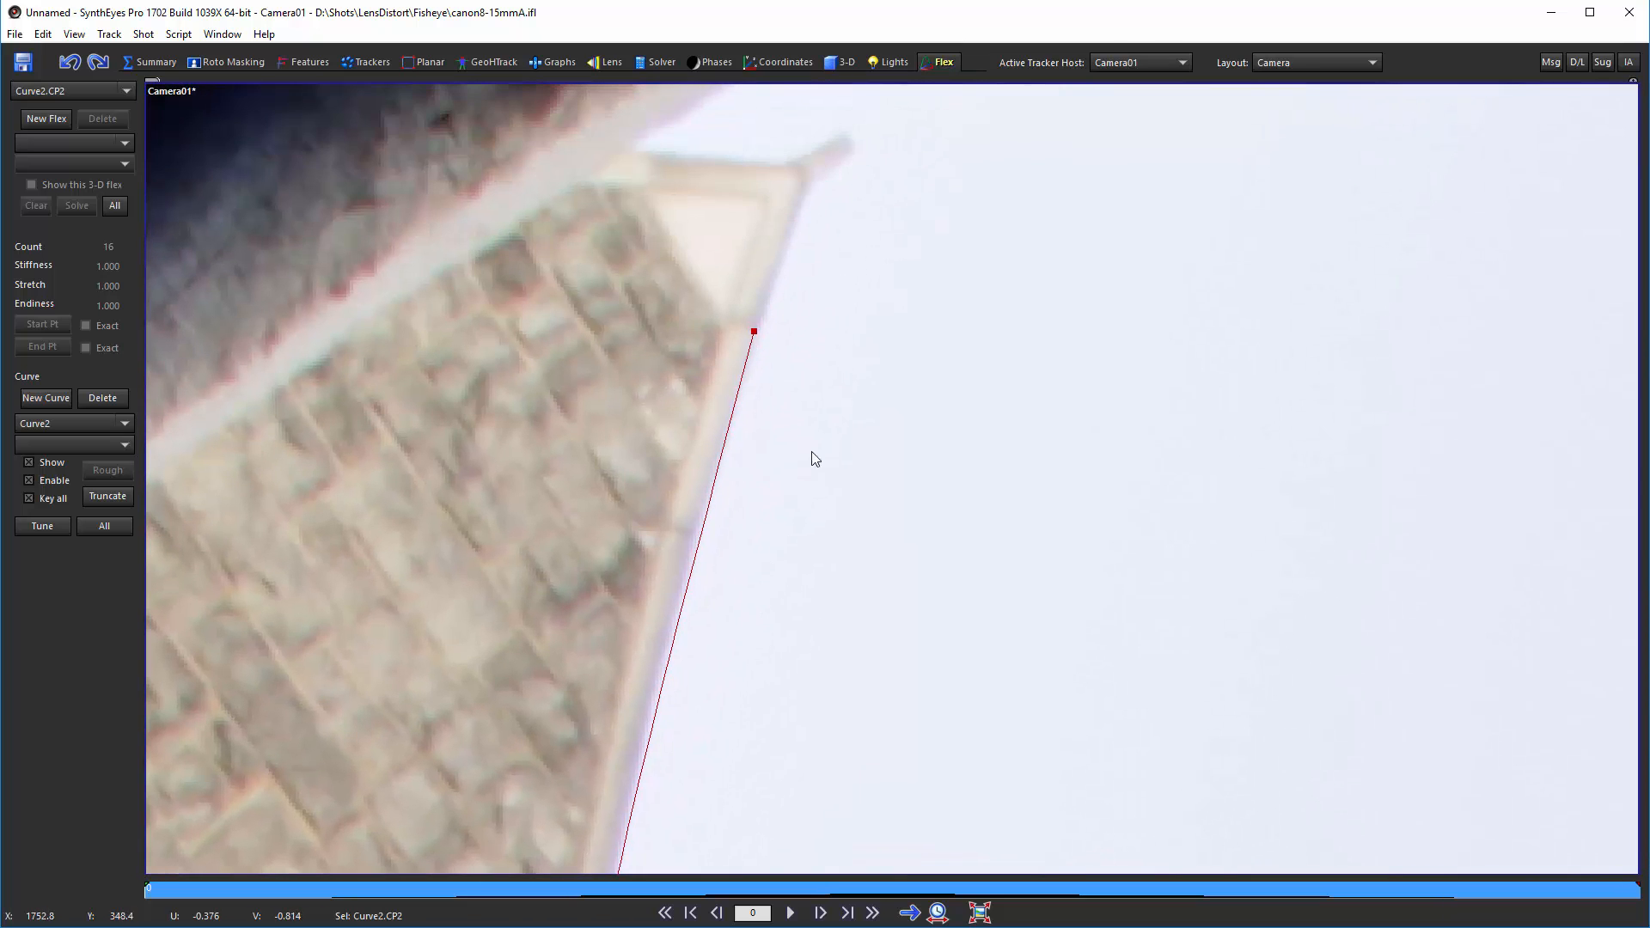
middle_click_drag(747, 666, 830, 441)
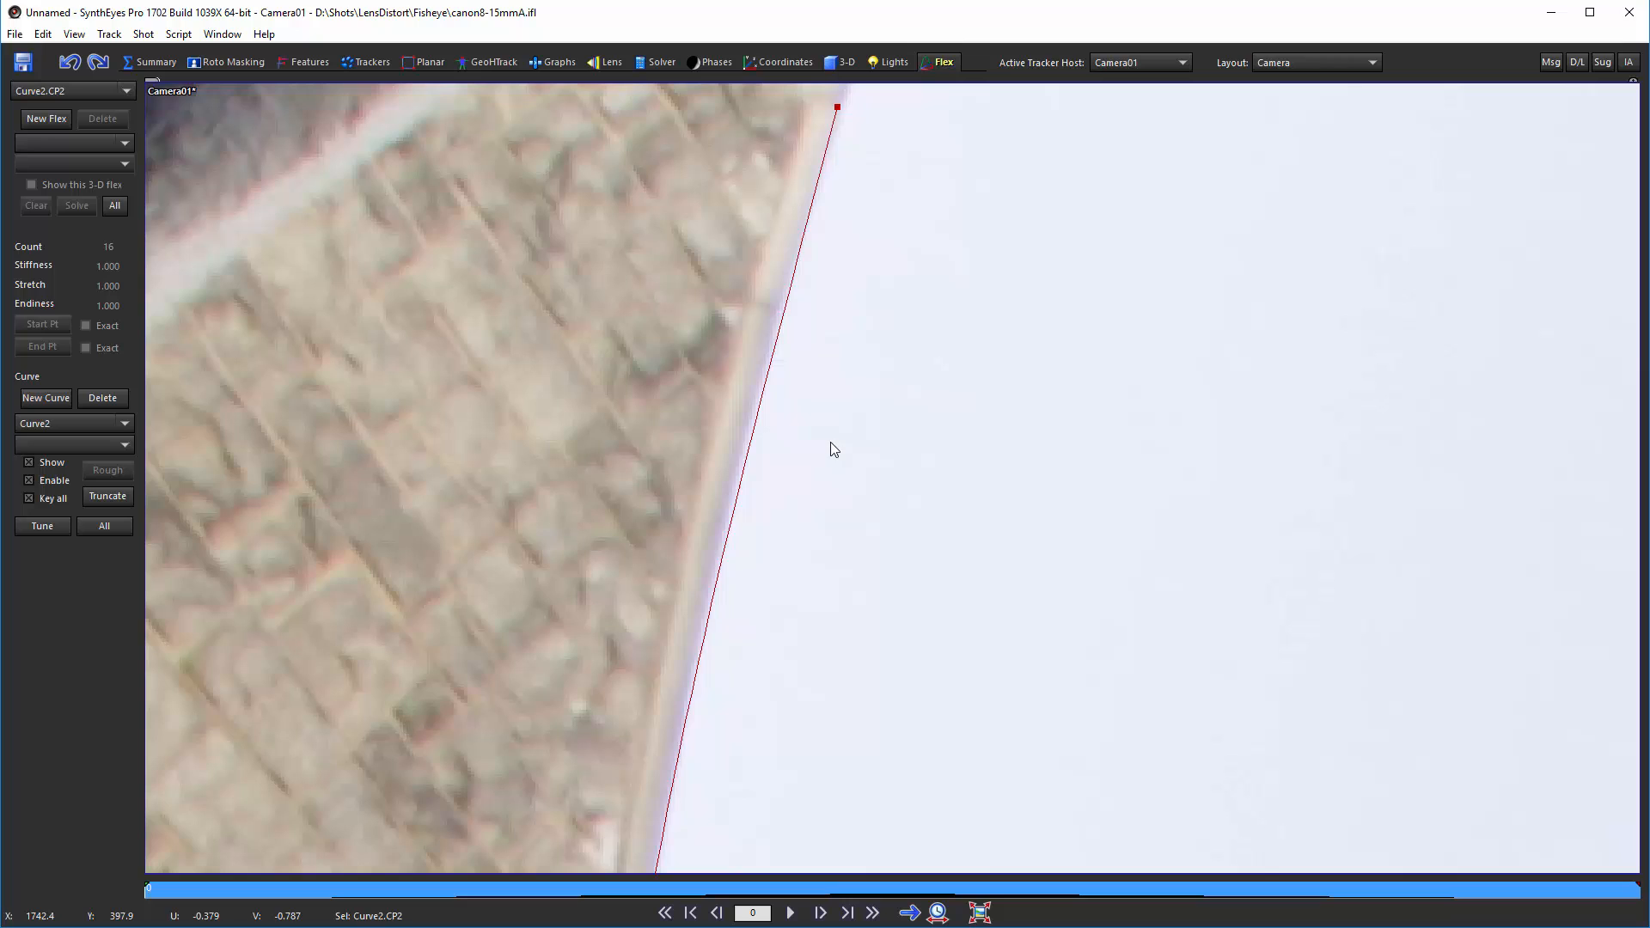
left_click(737, 471)
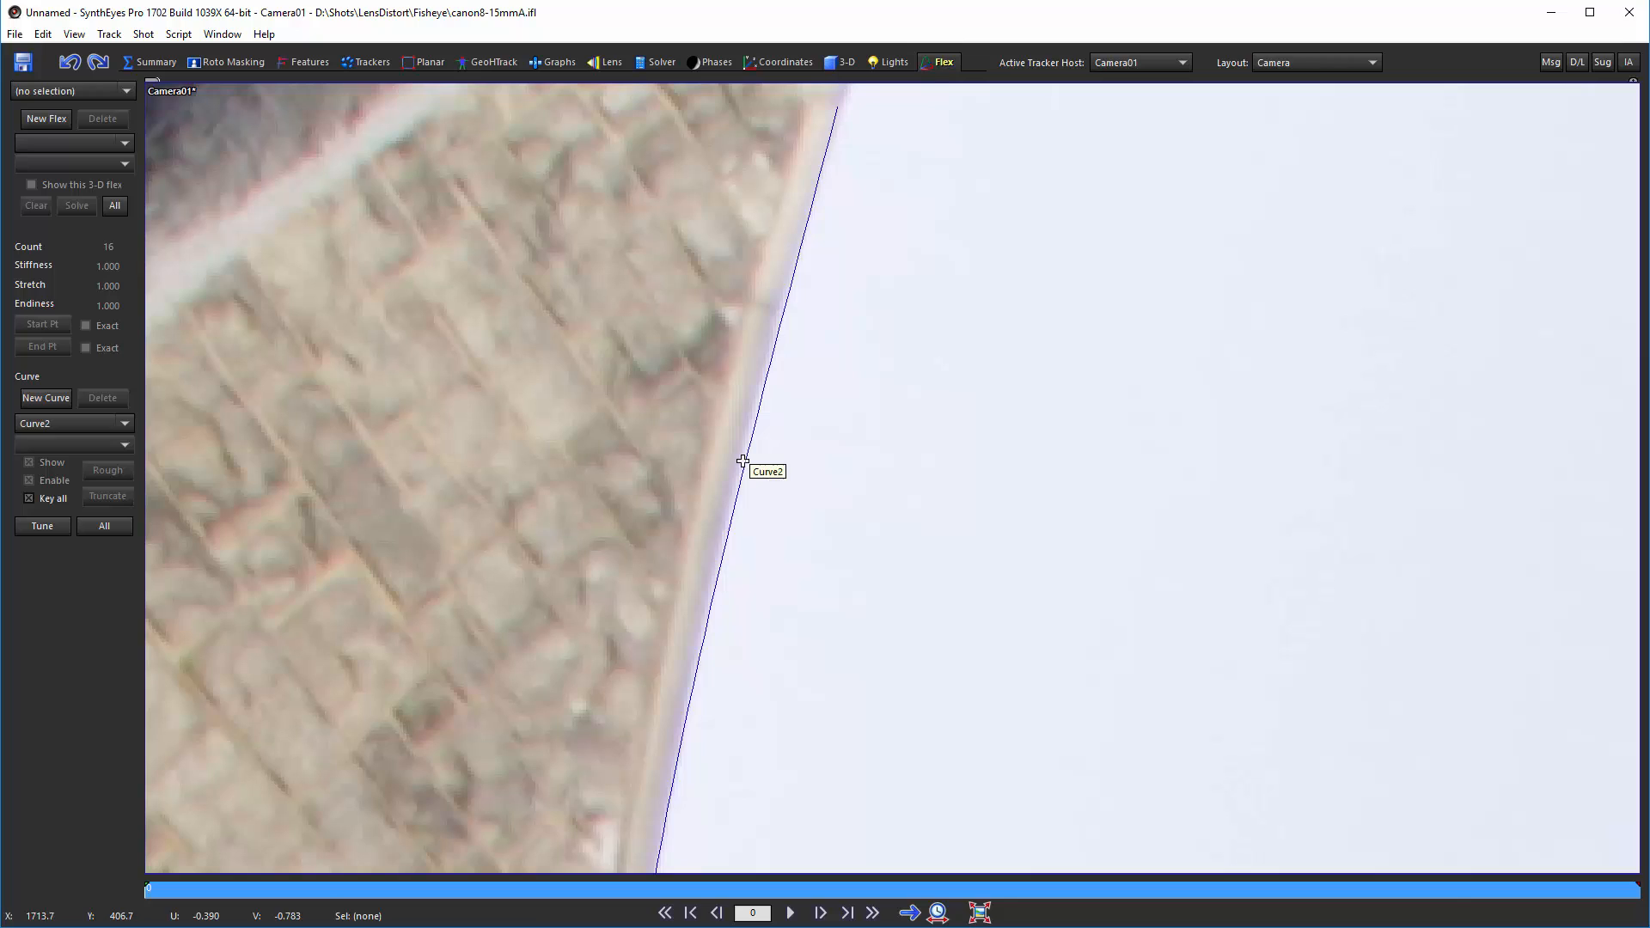
left_click(738, 471)
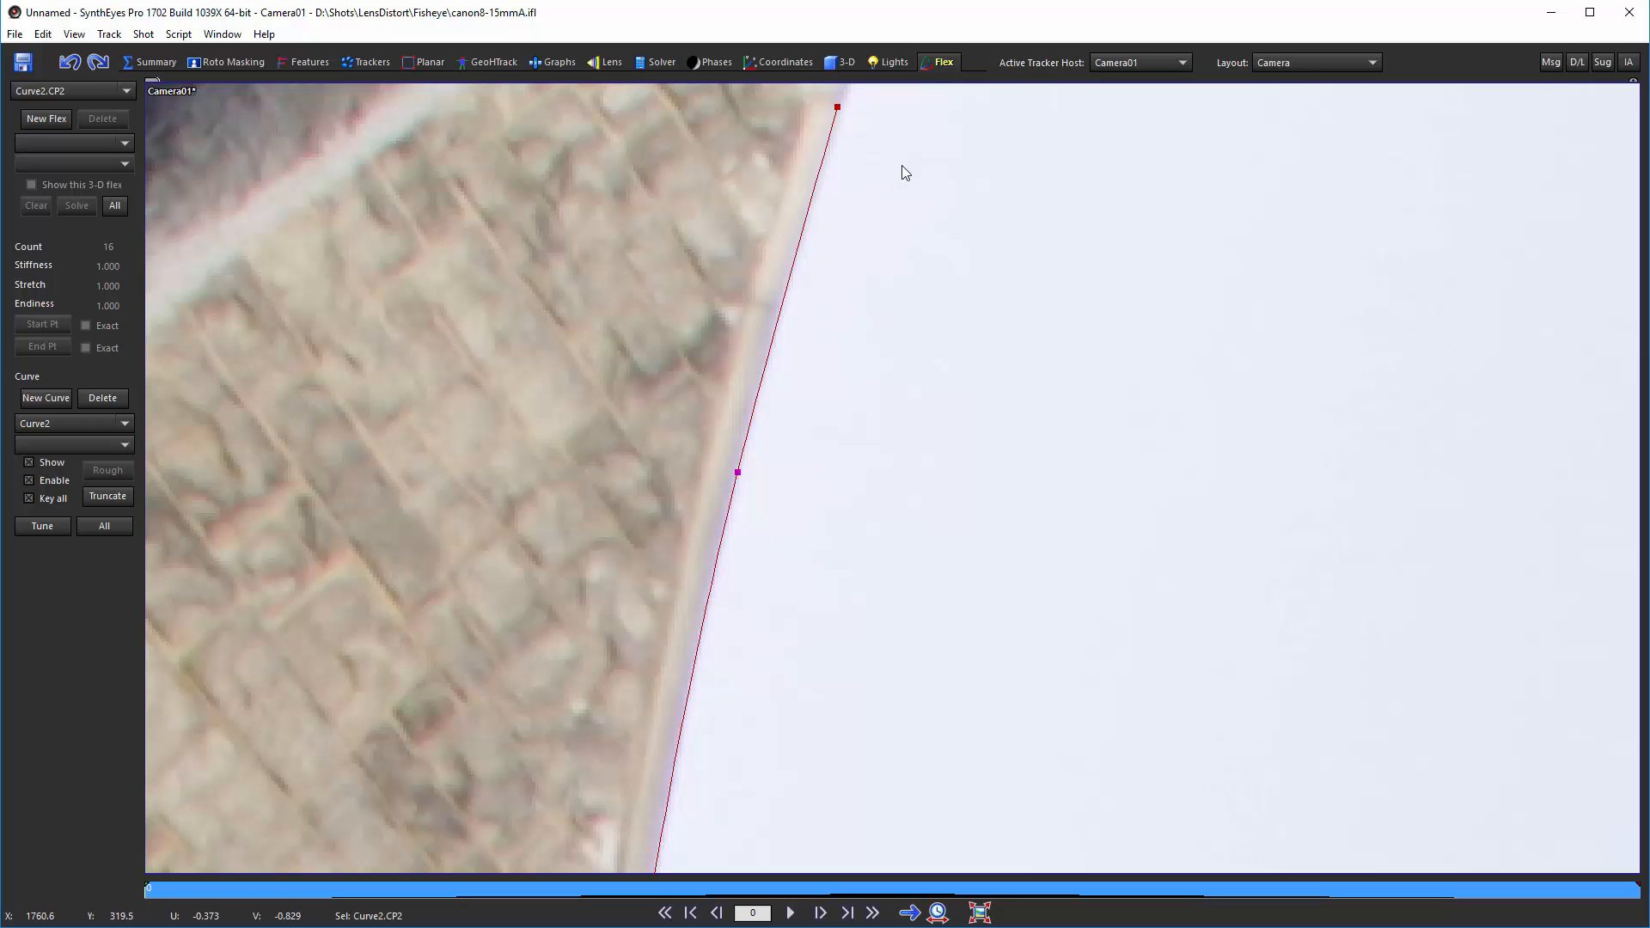
middle_click_drag(902, 166, 889, 310)
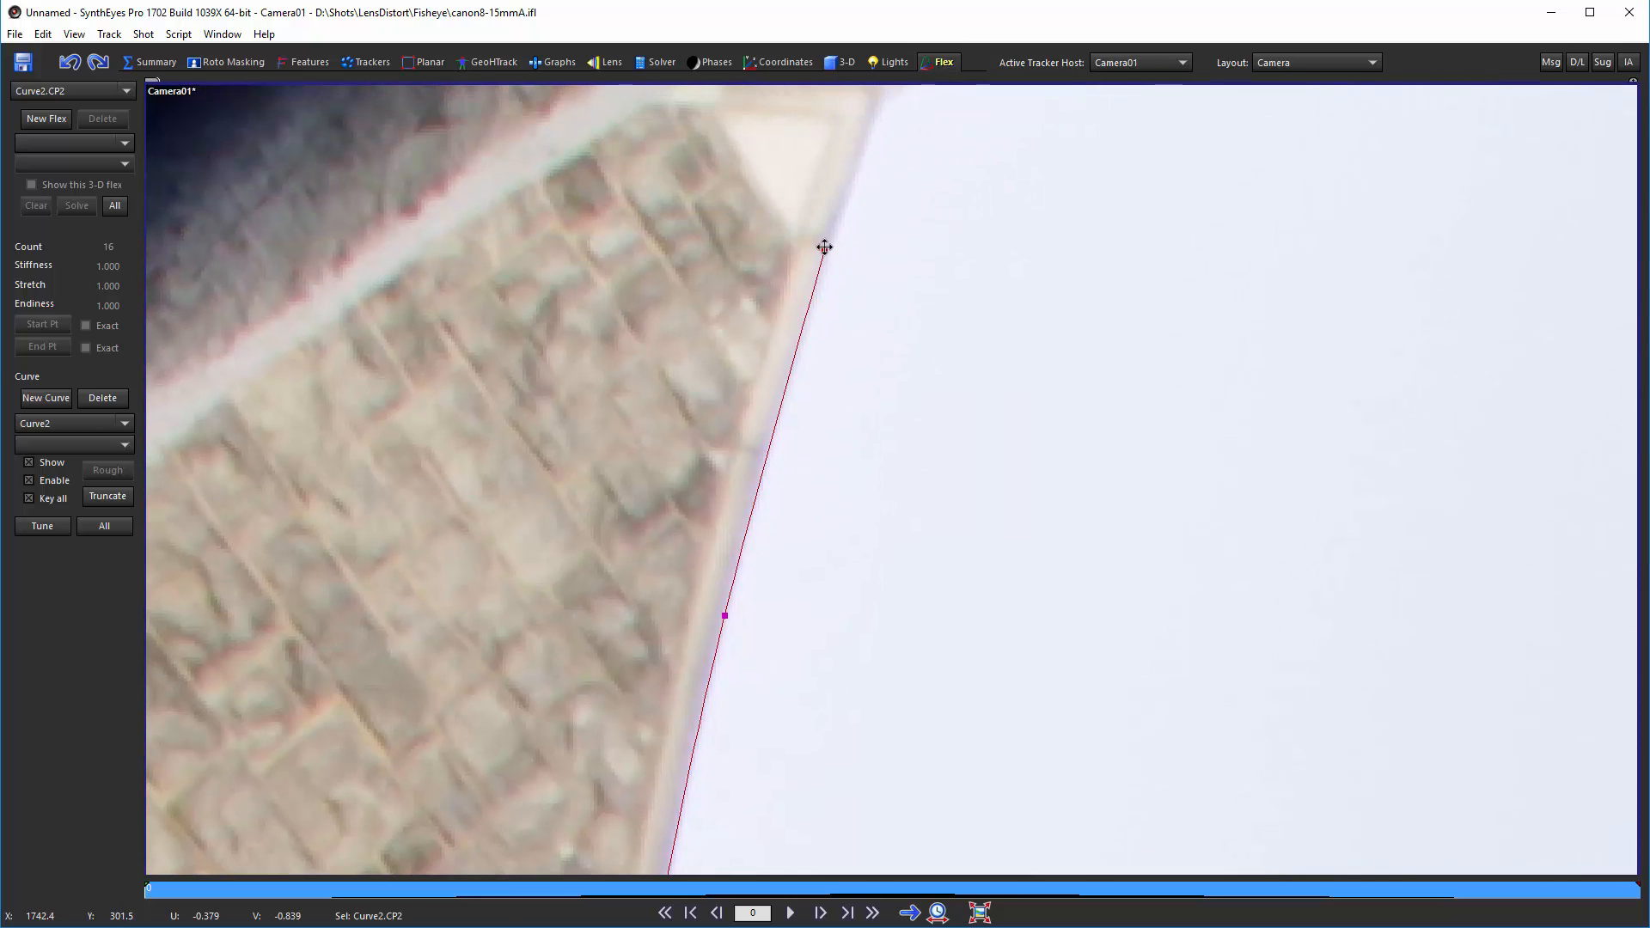
left_click_drag(824, 248, 841, 203)
Step: Zoom out and review the second curve against the whole fisheye frame
scroll(850, 278, "down", 8)
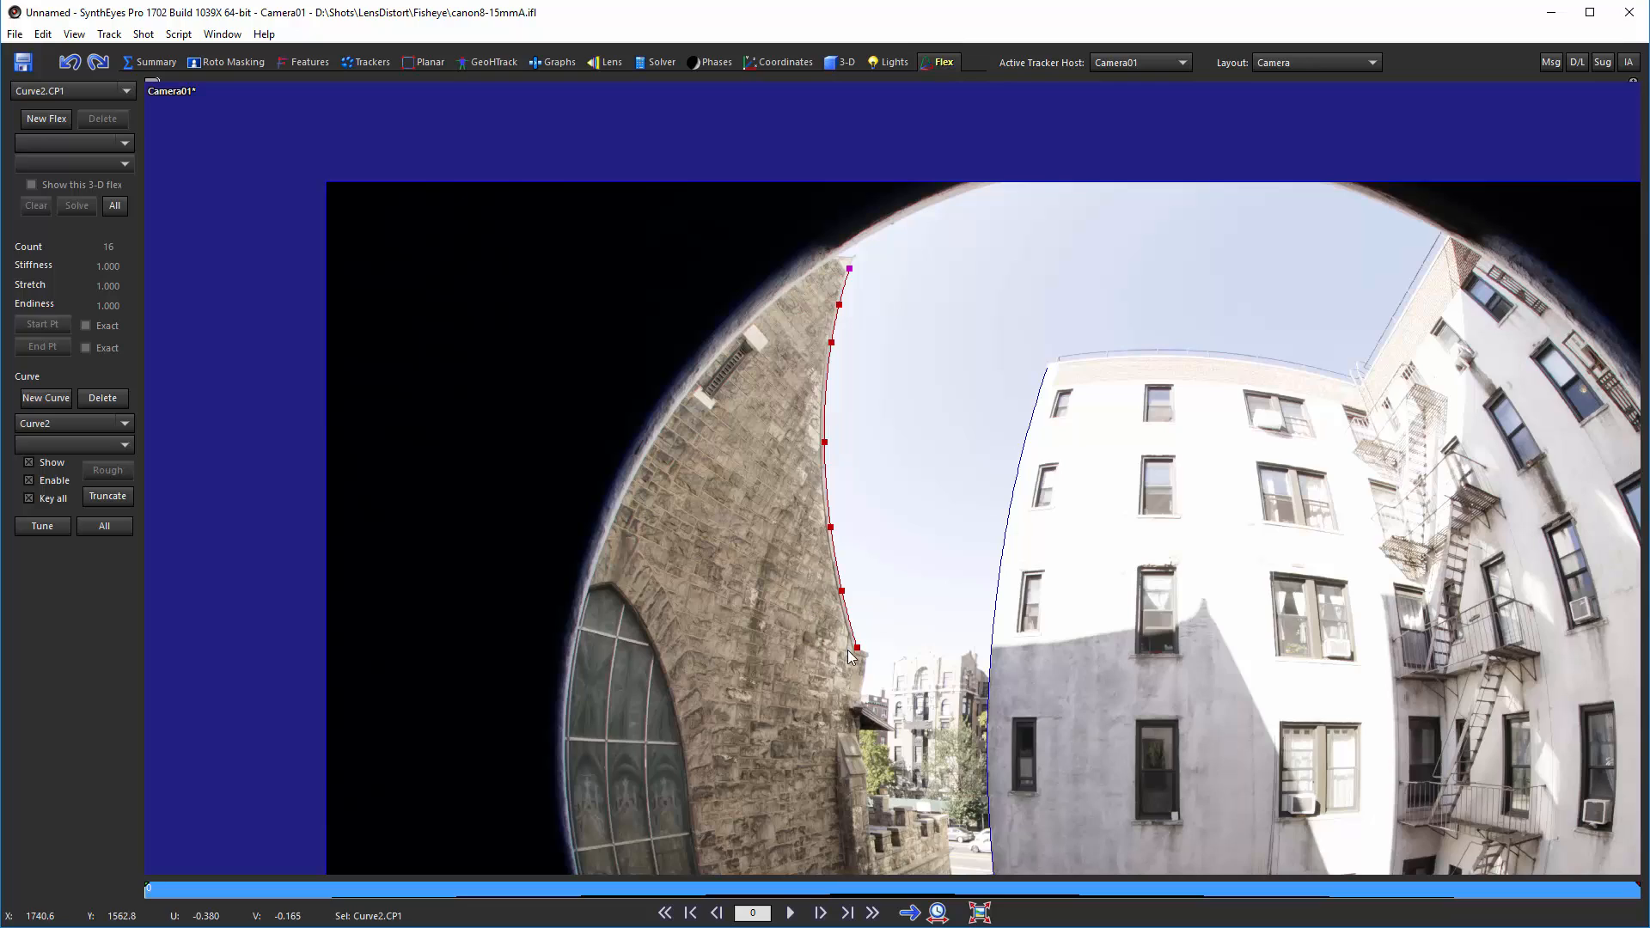
scroll(847, 650, "up", 8)
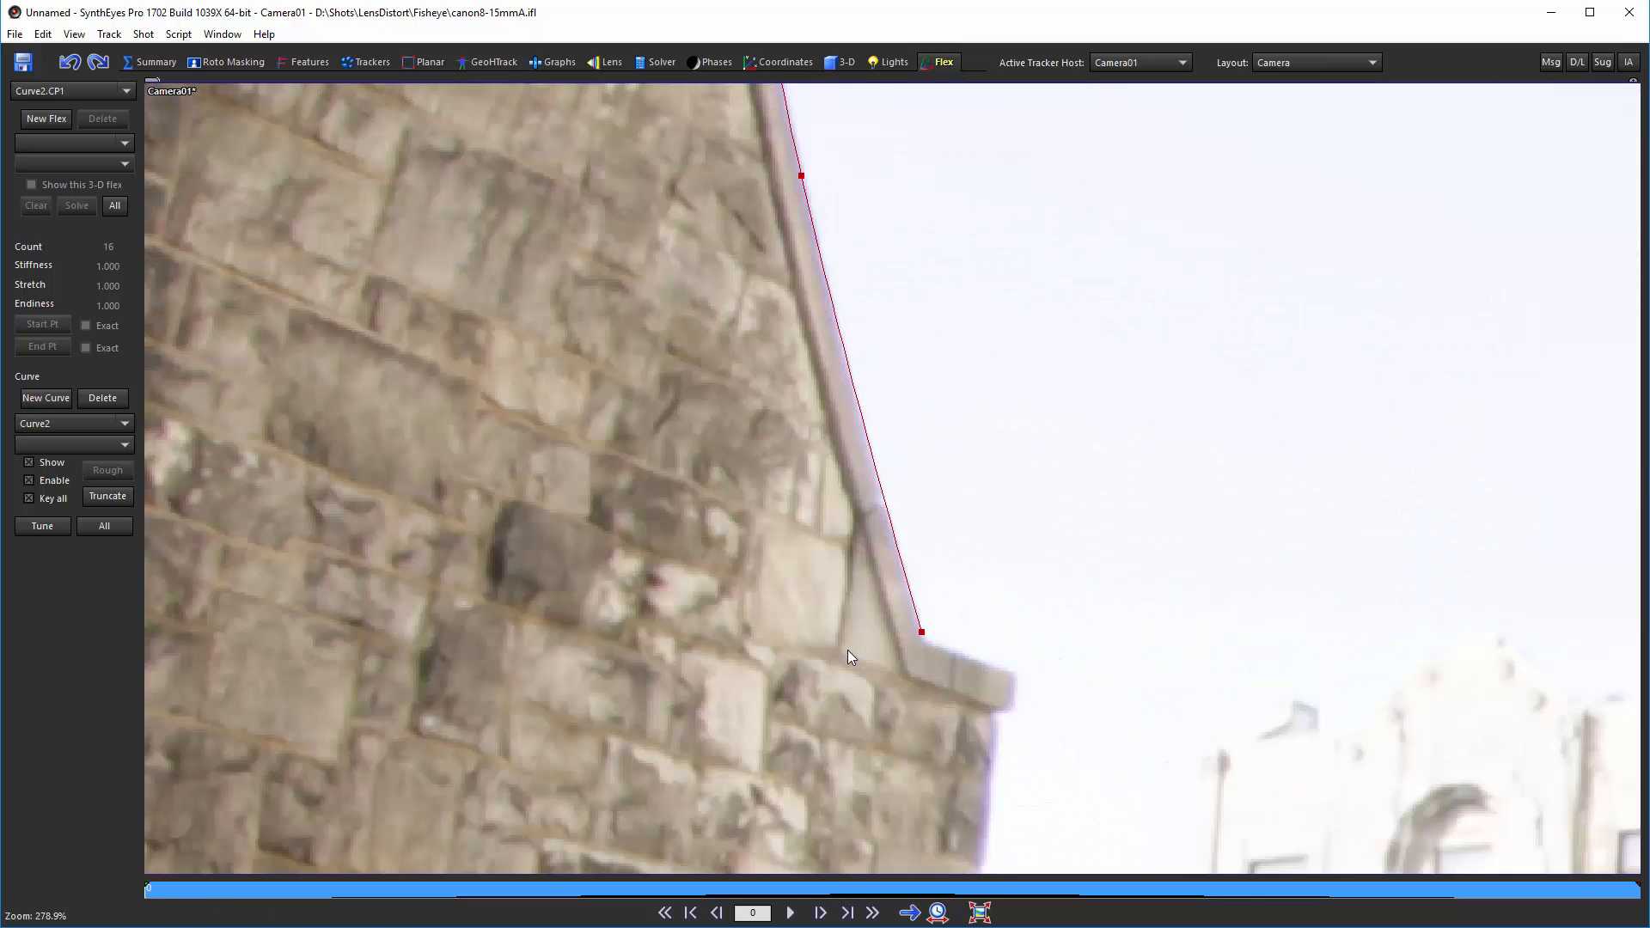
scroll(847, 650, "down", 4)
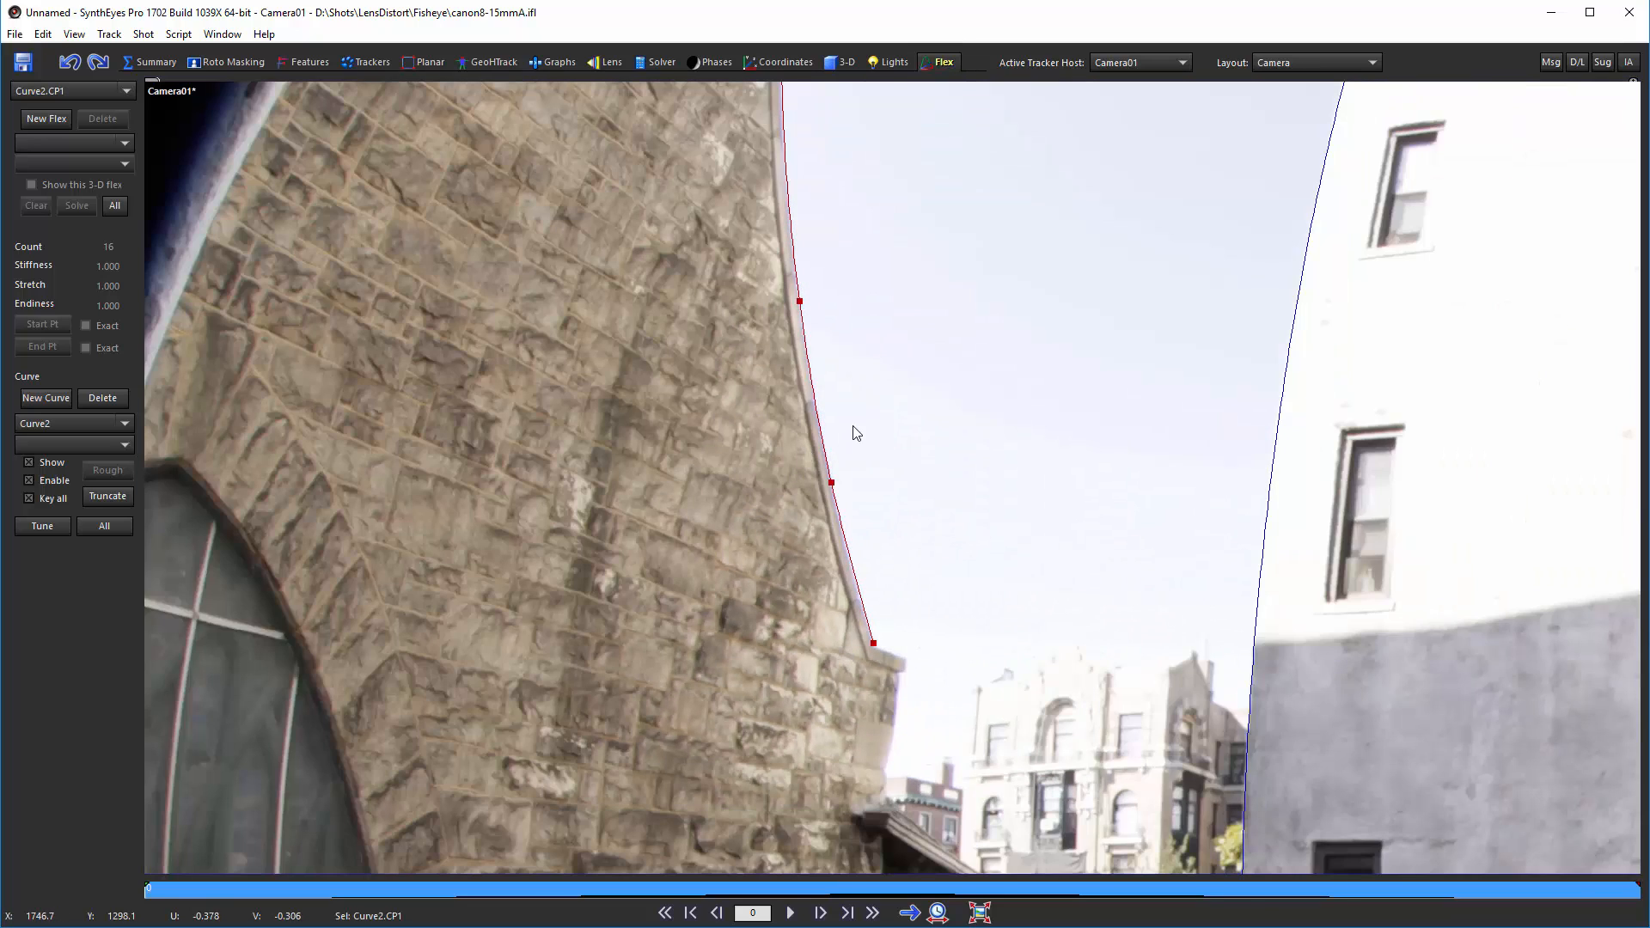
scroll(854, 432, "down", 4)
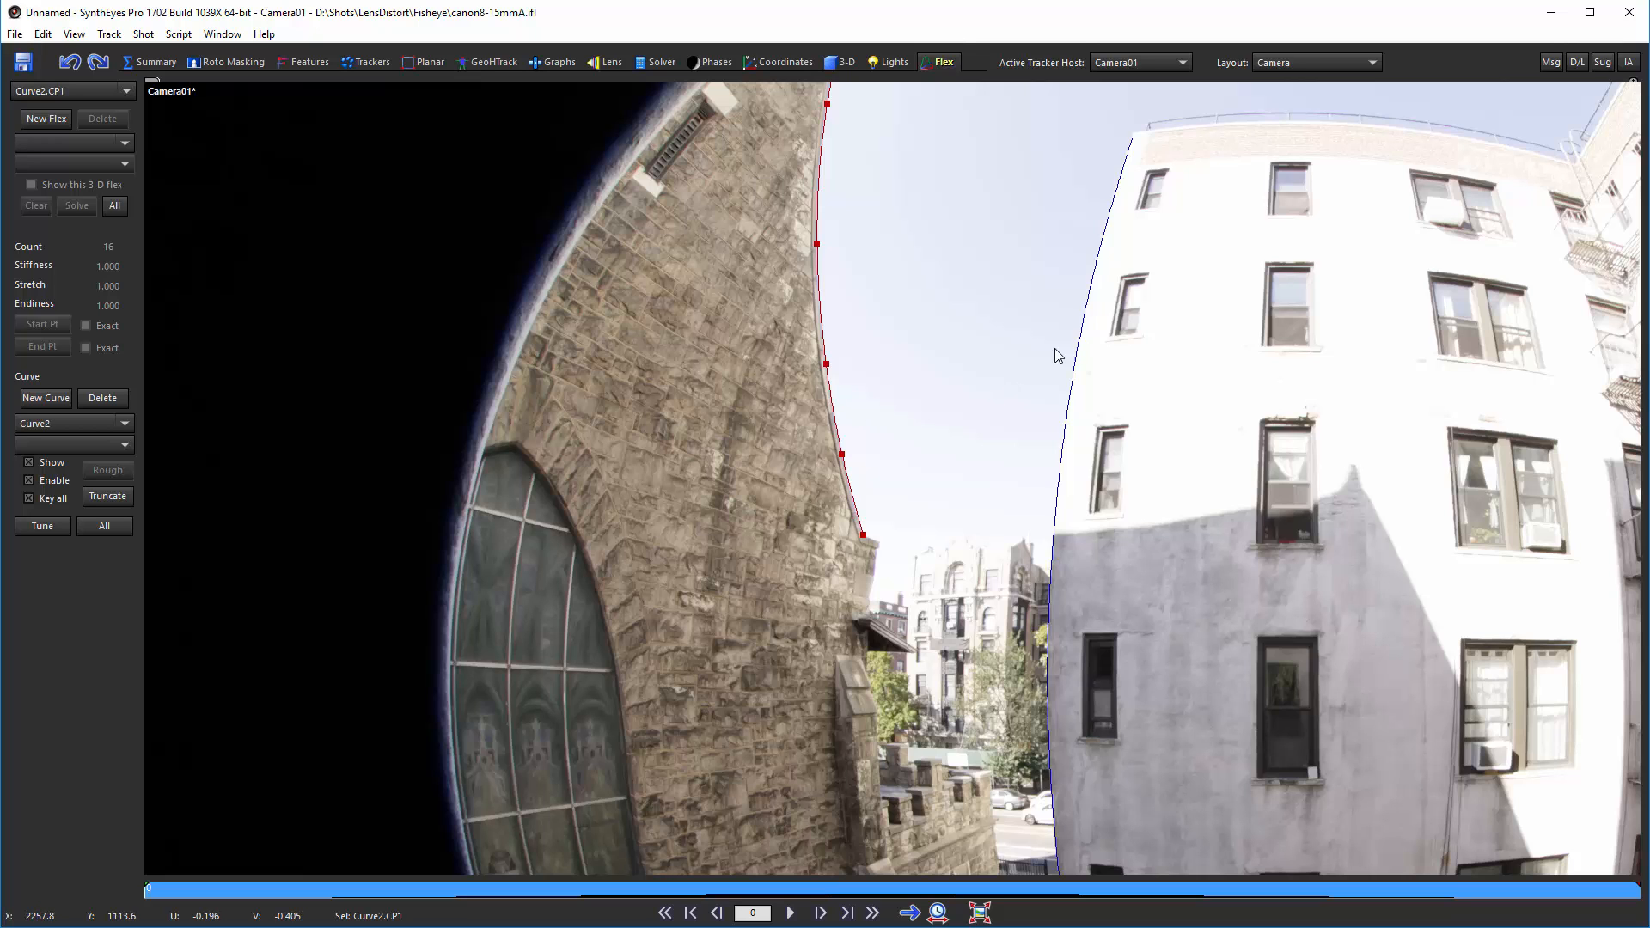
scroll(1382, 342, "down", 1)
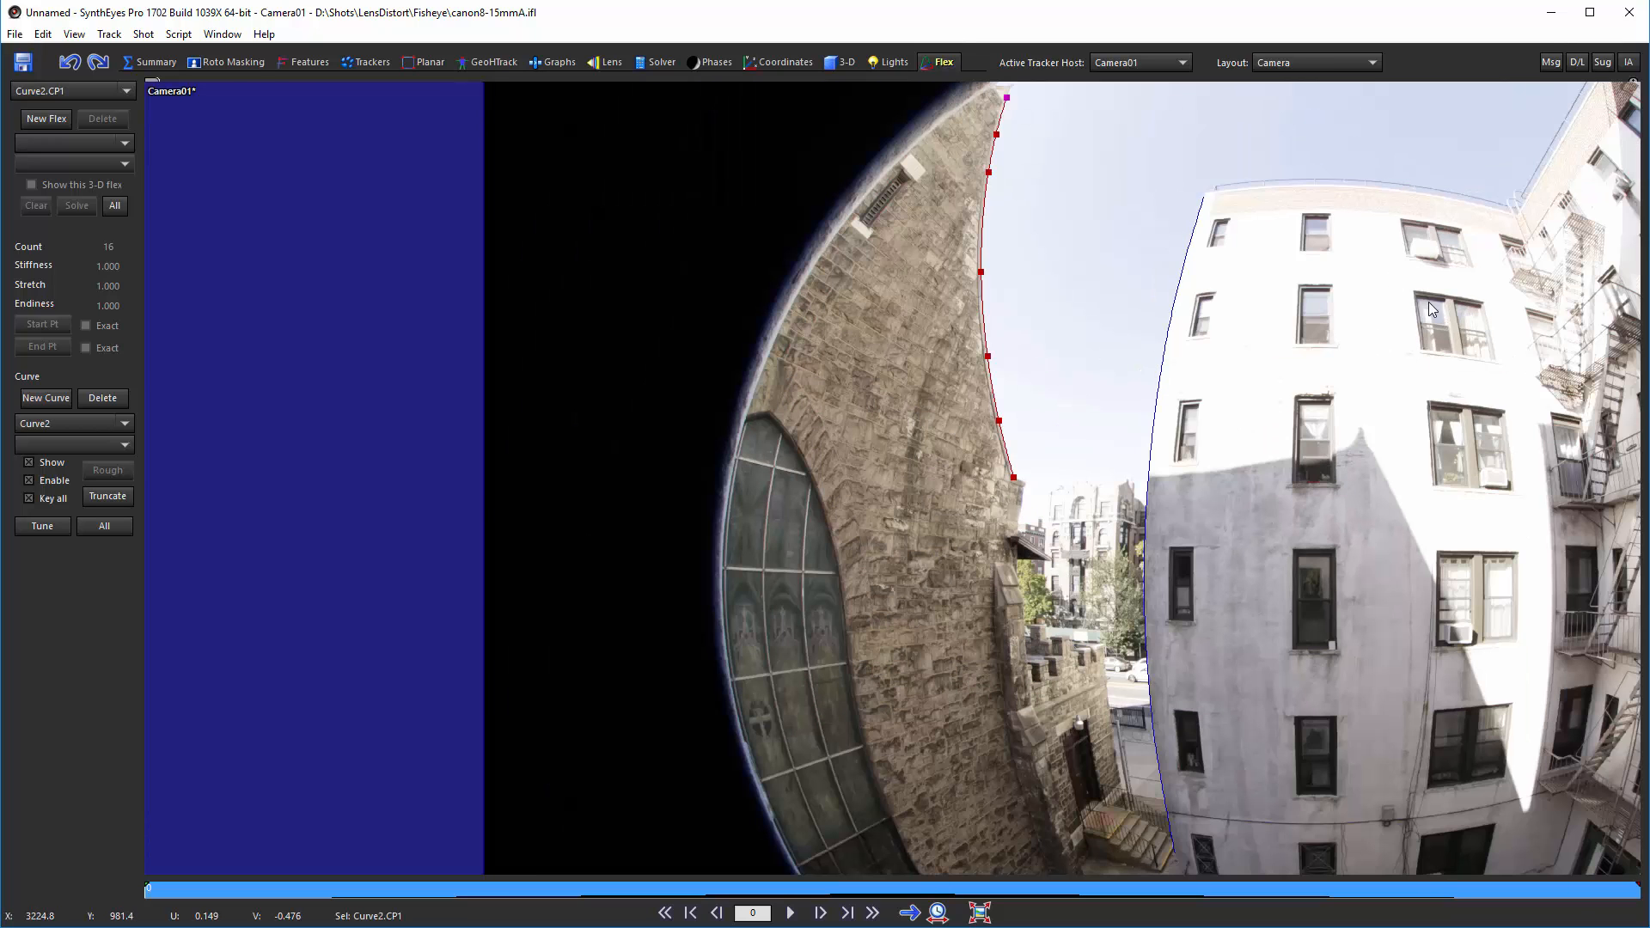
middle_click_drag(1428, 302, 1143, 246)
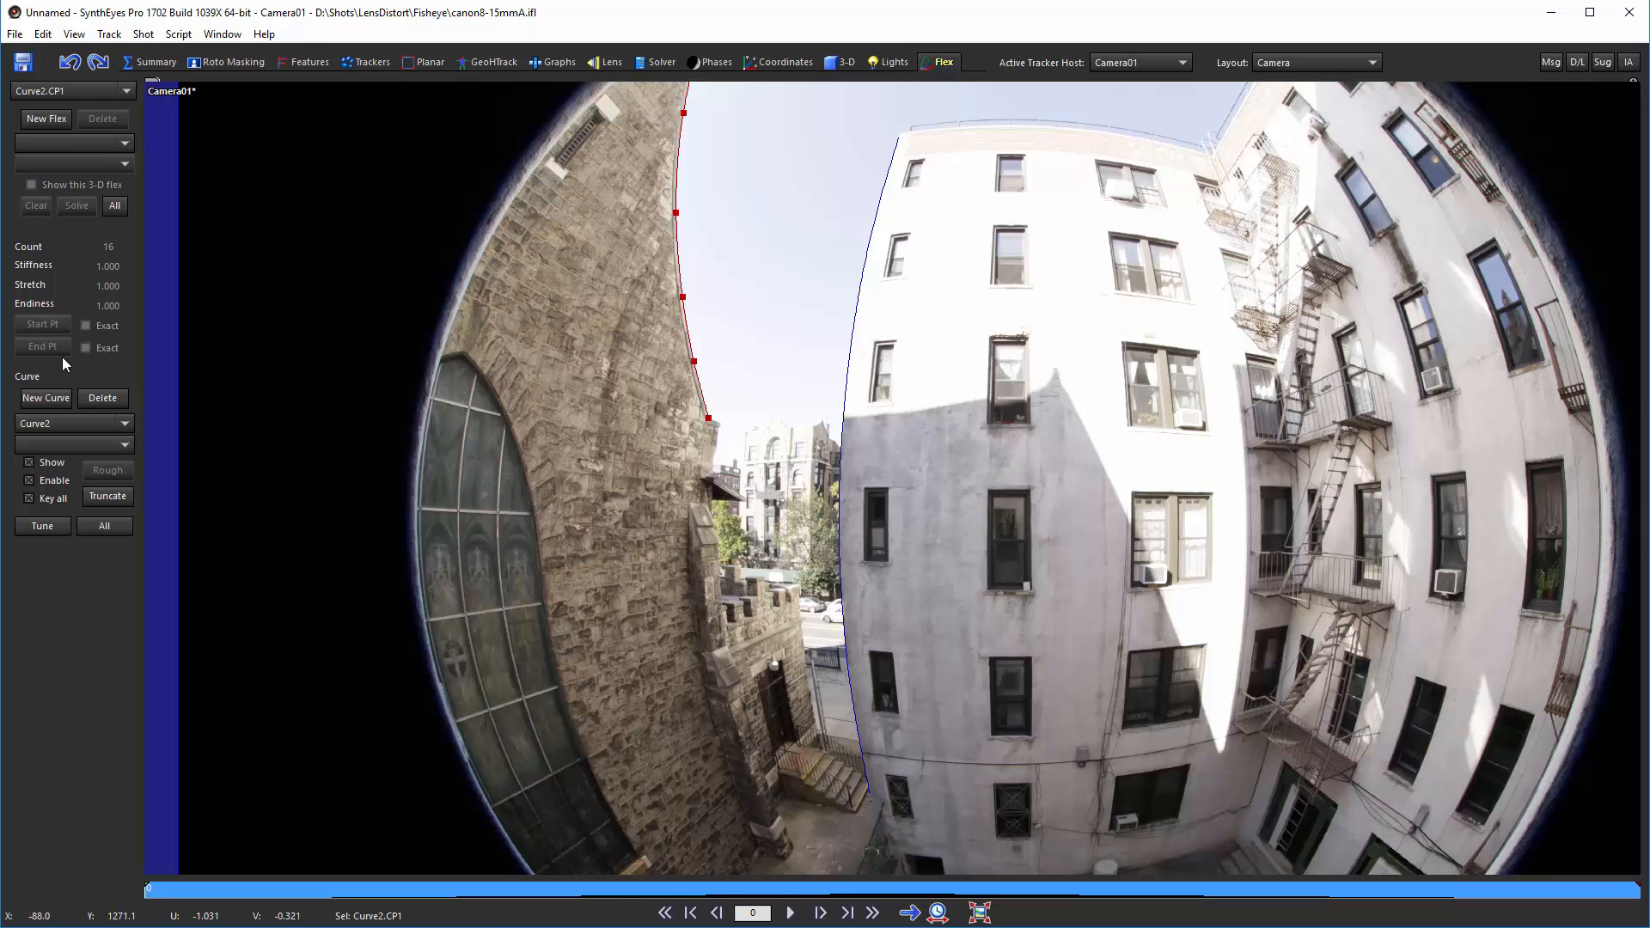
Step: Start a third curve and place control points along the white building's curved roofline
left_click(52, 398)
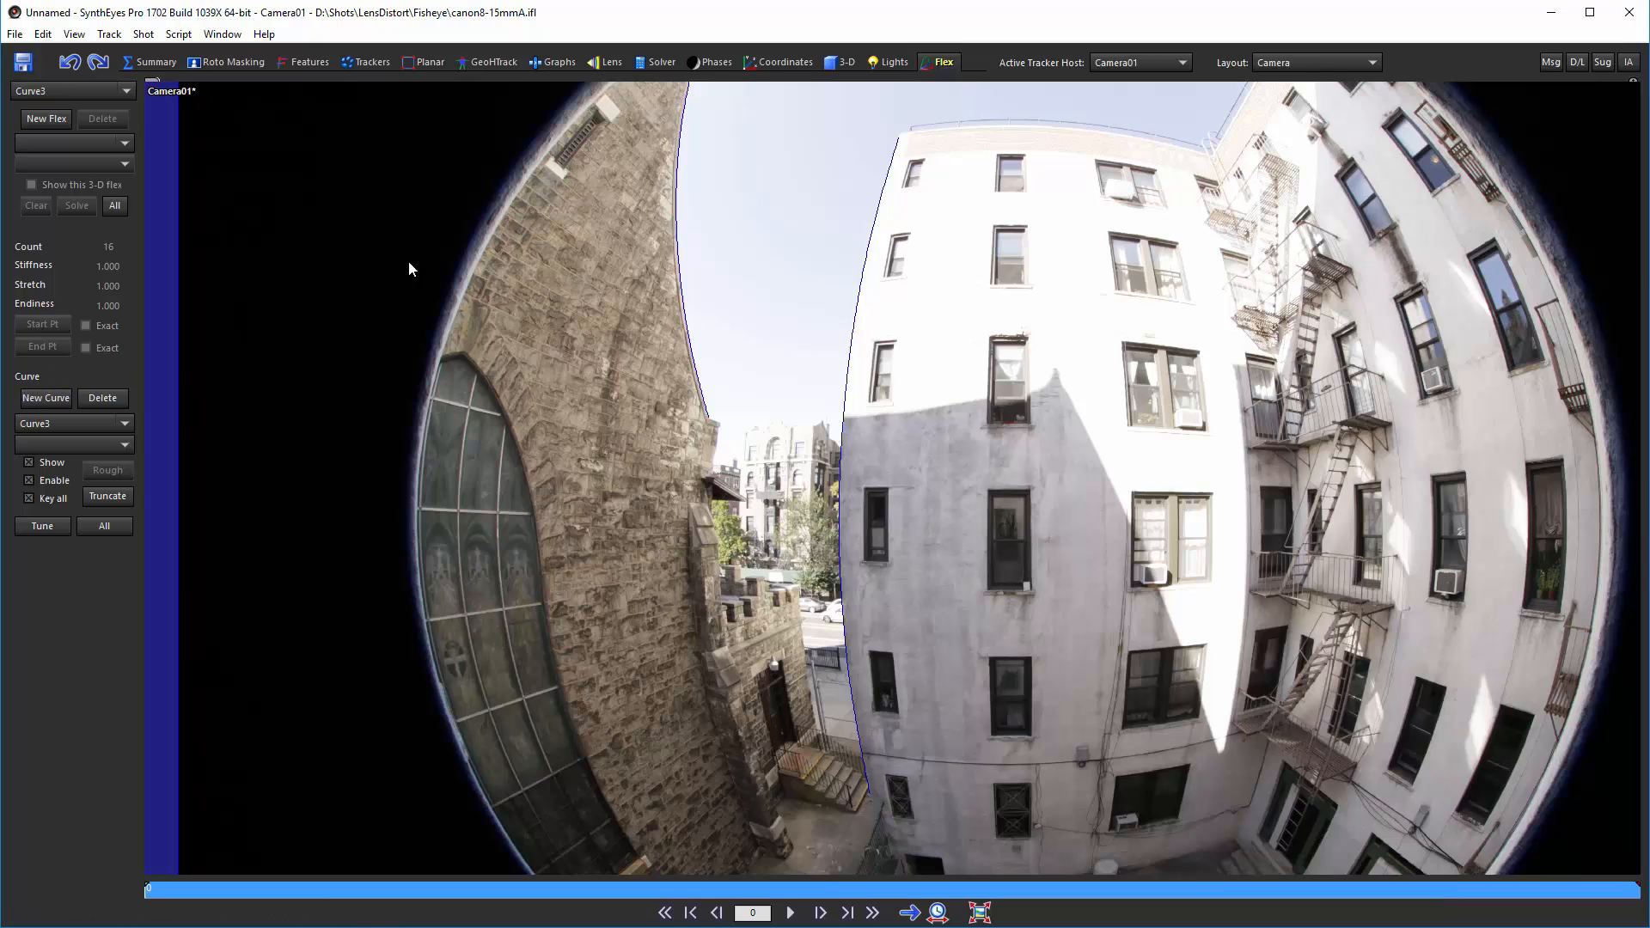
left_click(903, 134)
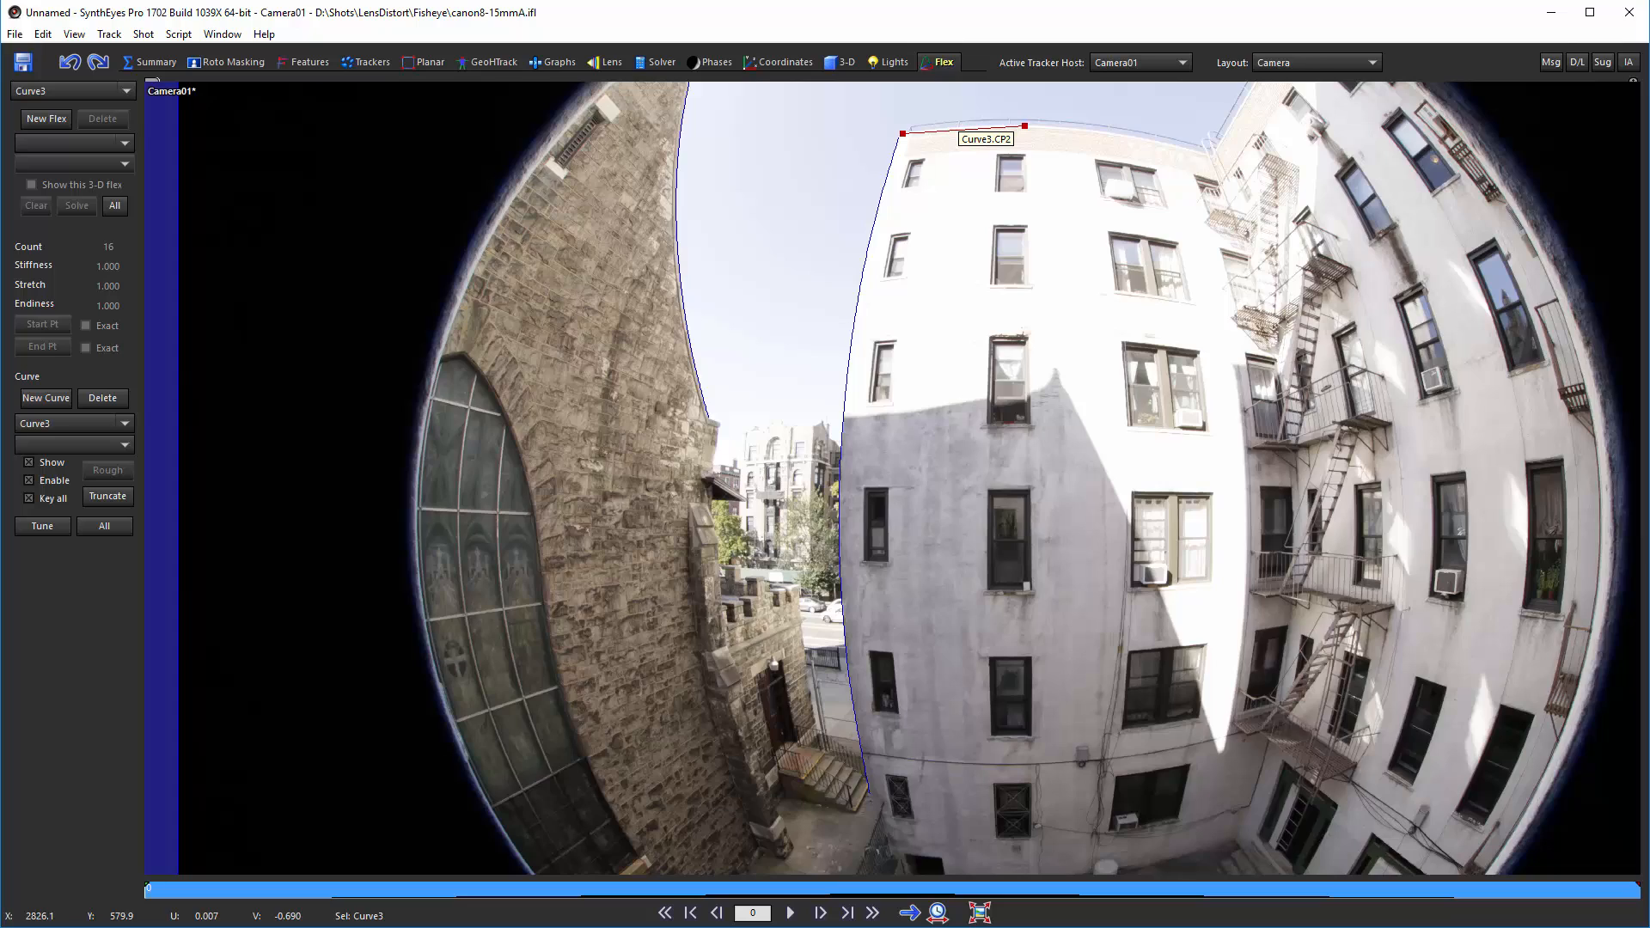
scroll(1024, 126, "up", 3)
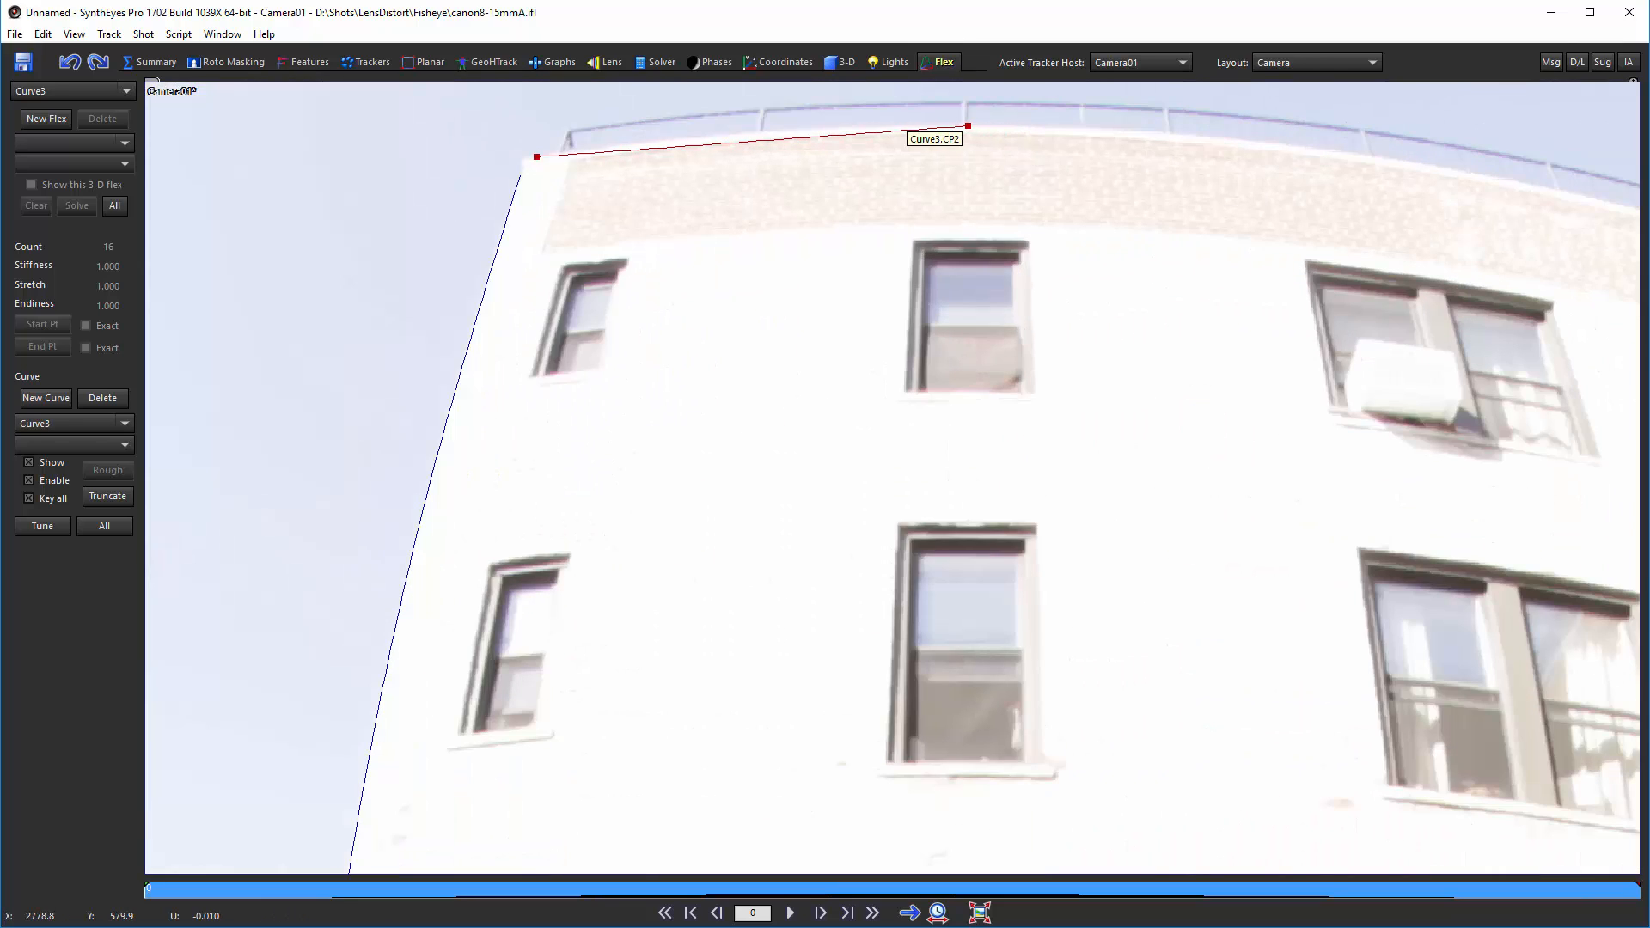
left_click(968, 127)
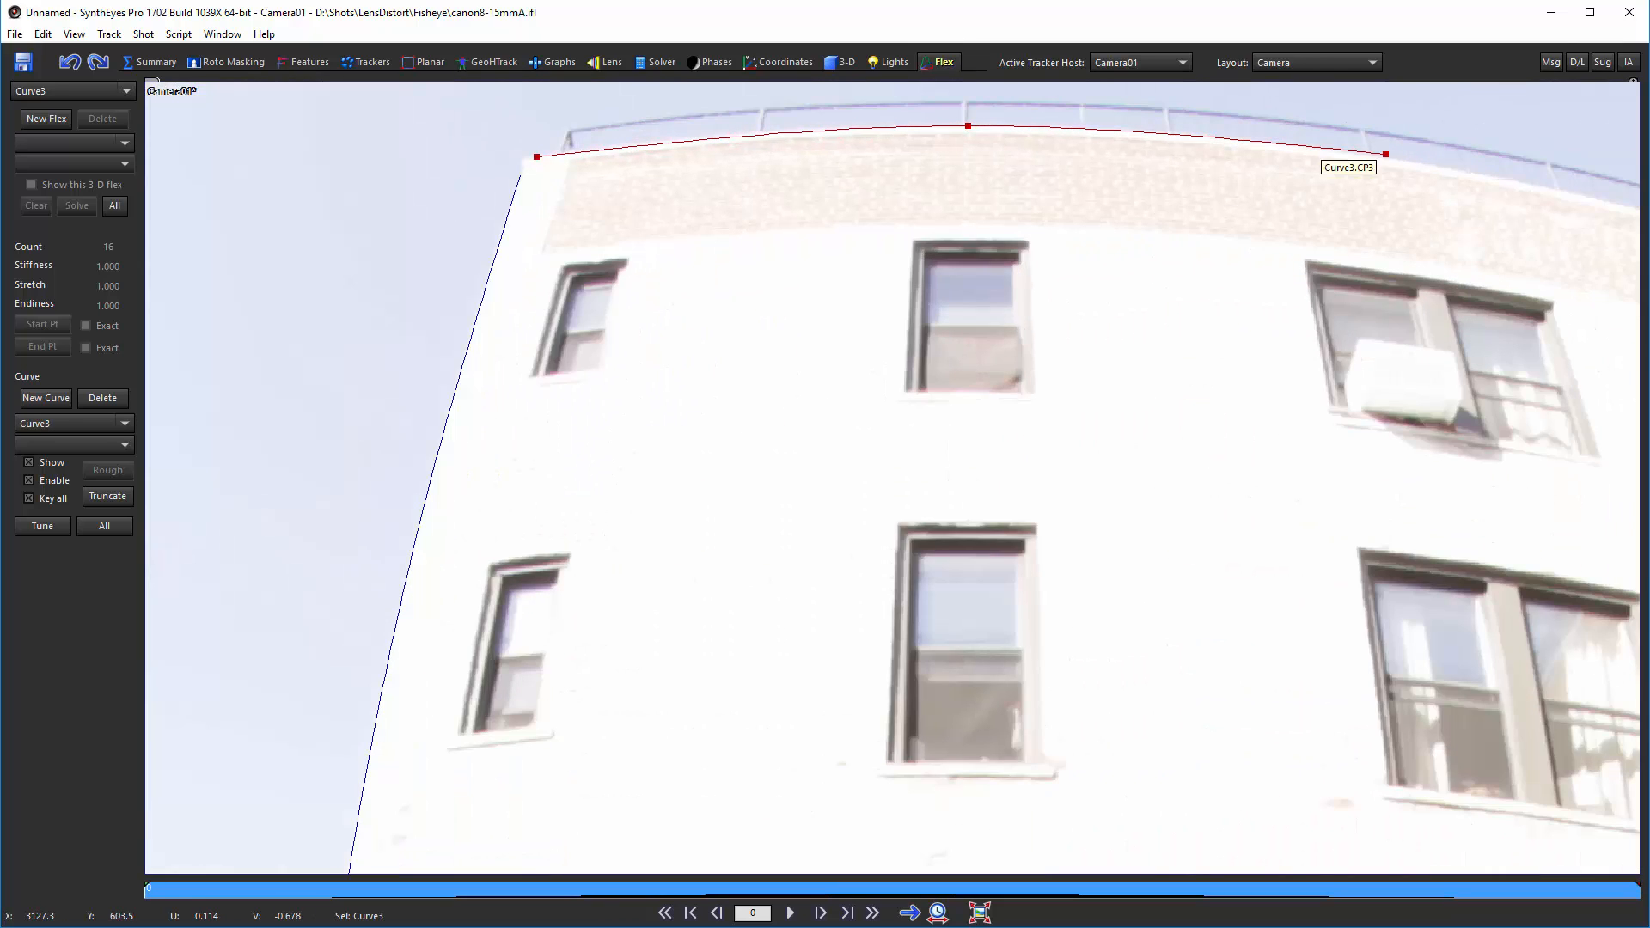
left_click(1385, 155)
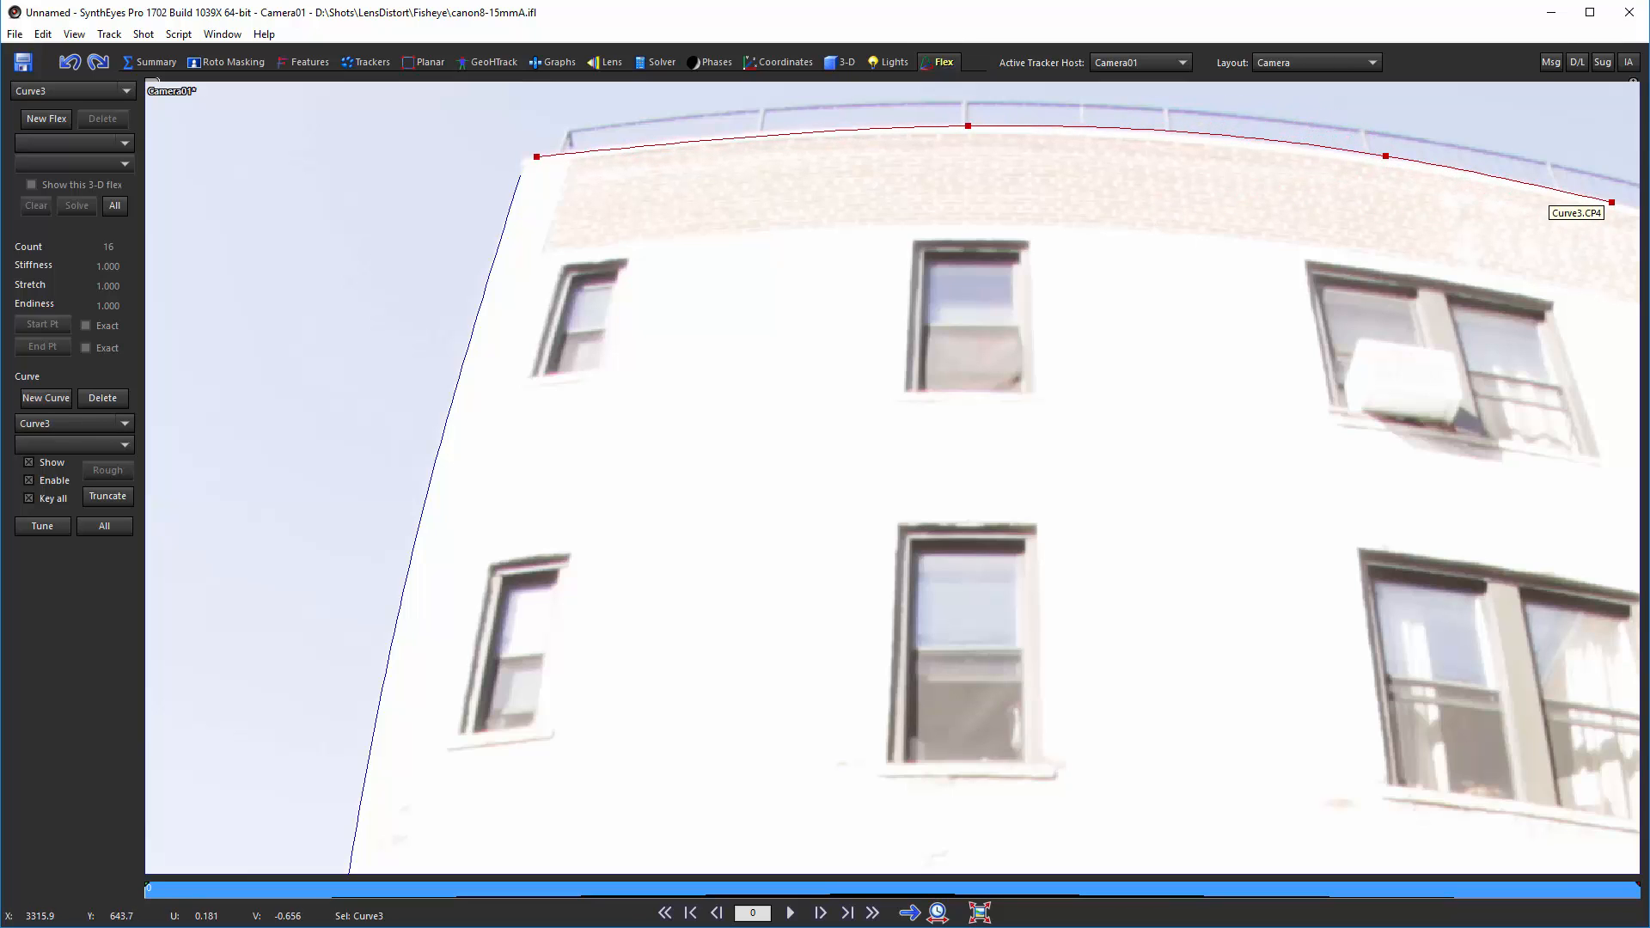
left_click(1611, 202)
Step: Zoom into the white building's roofline and nudge the third curve's right control point onto the edge
middle_click_drag(1583, 252, 1095, 342)
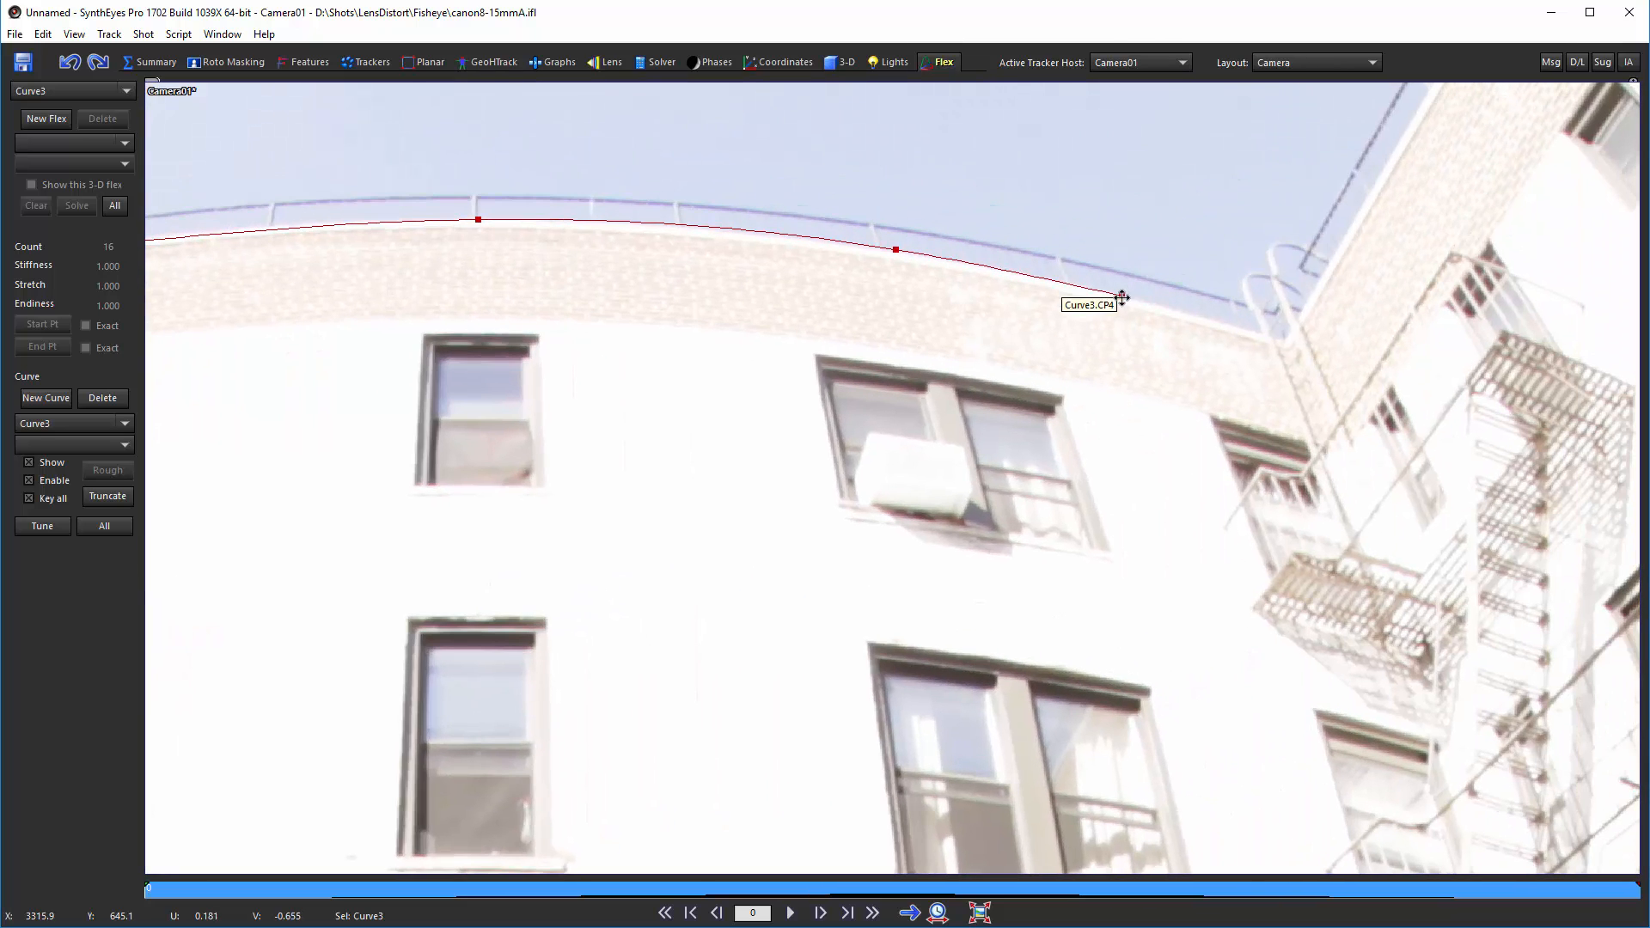
left_click_drag(1122, 298, 1256, 327)
scroll(1138, 434, "up", 5)
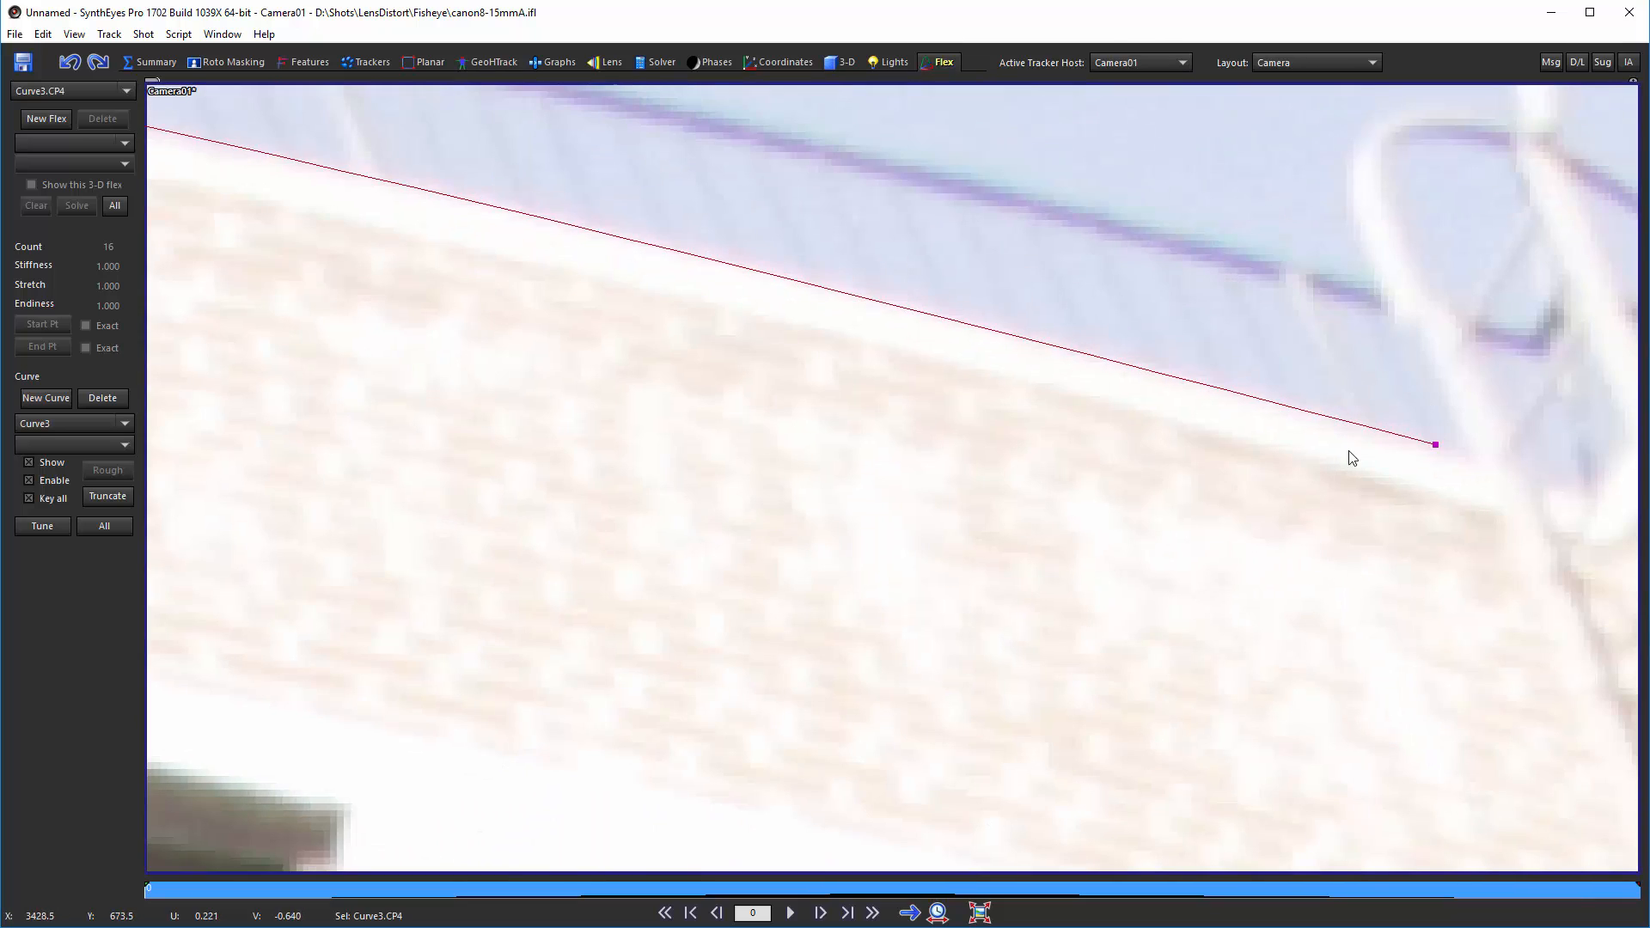
scroll(1353, 459, "down", 5)
scroll(808, 327, "up", 5)
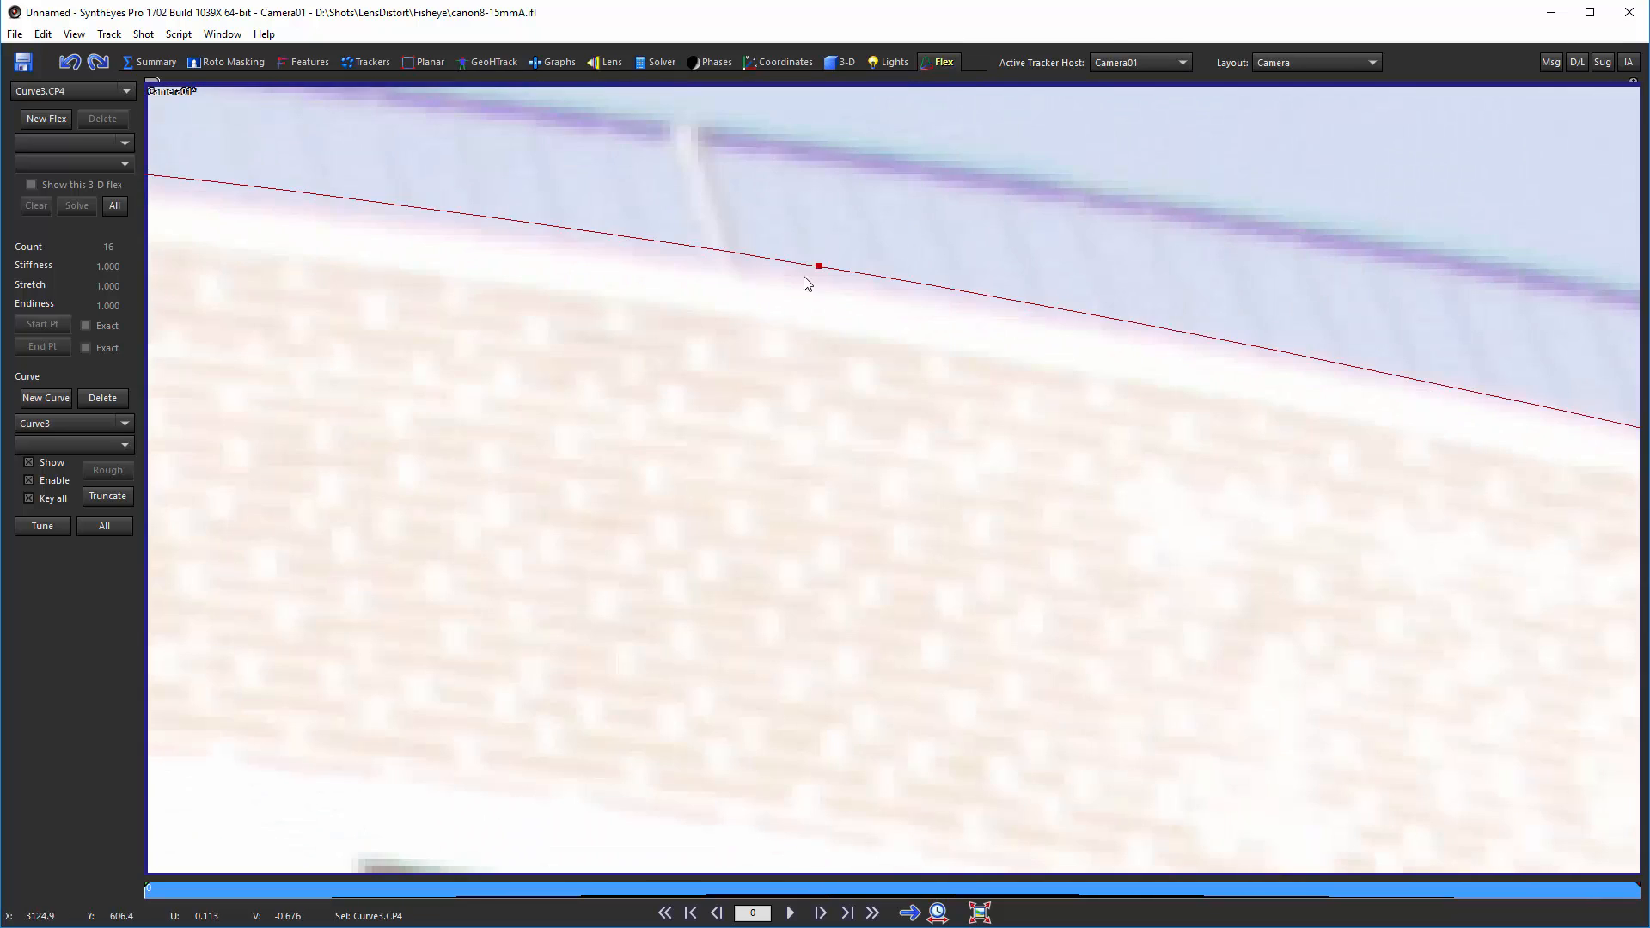
left_click_drag(816, 266, 821, 276)
Step: Nudge the third curve's middle control points onto the white building's roofline edge
middle_click_drag(611, 405, 1109, 550)
left_click_drag(845, 370, 905, 369)
middle_click_drag(283, 567, 1069, 493)
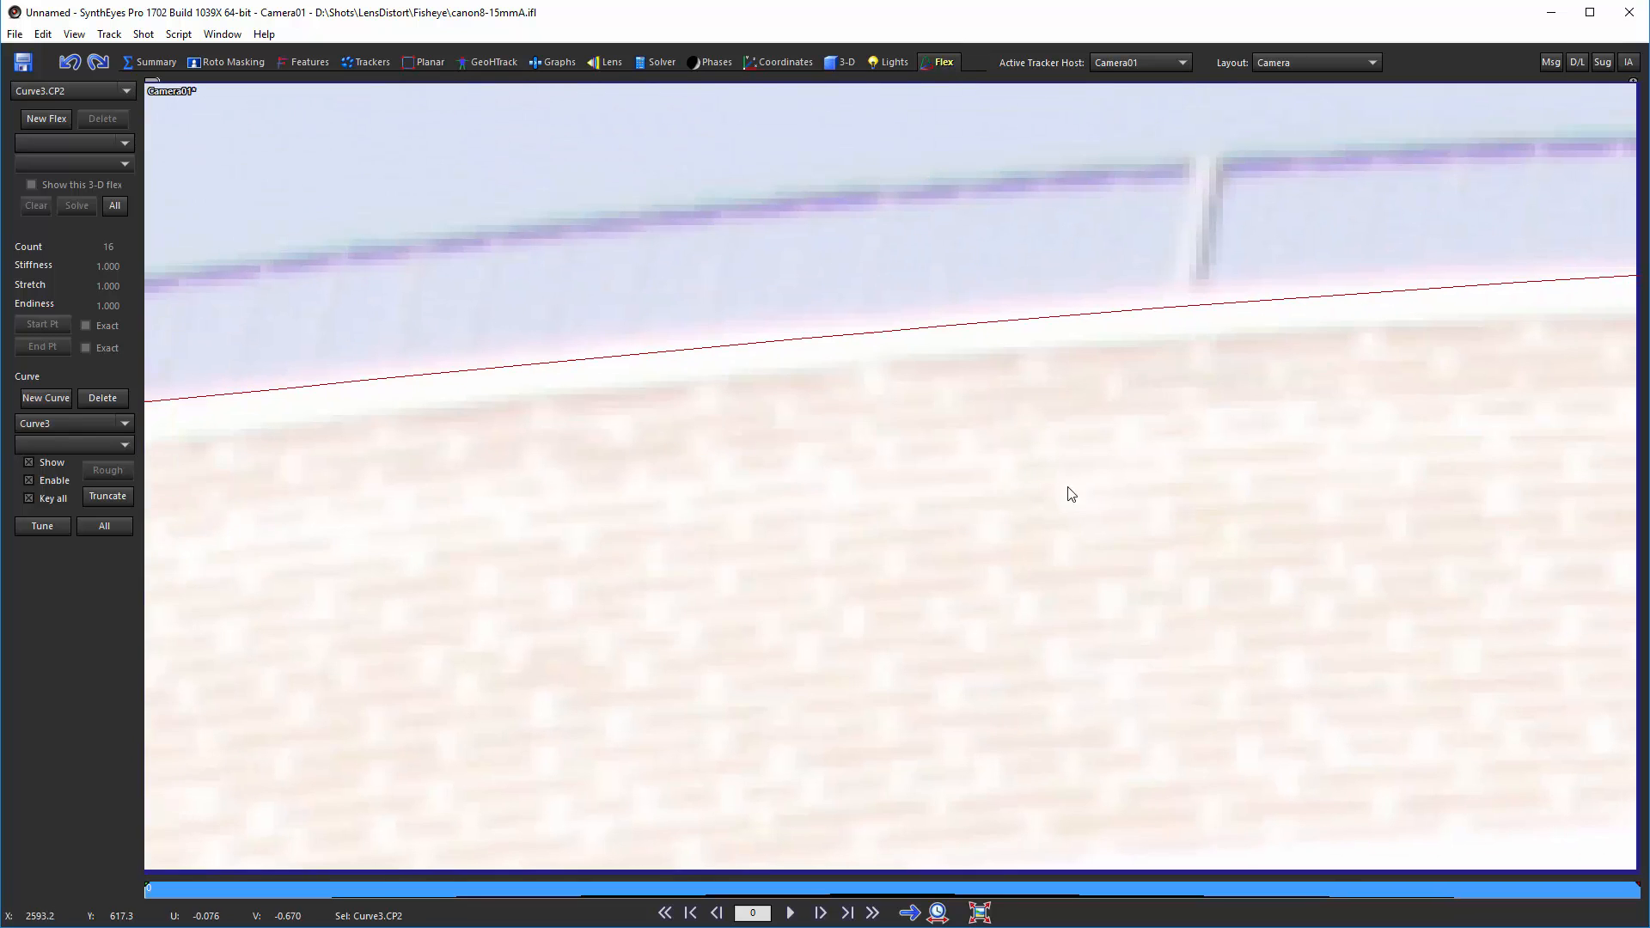
left_click_drag(1057, 317, 1056, 308)
middle_click_drag(791, 494, 1507, 448)
left_click_drag(655, 394, 645, 401)
Step: Move the third curve's first control point onto the roofline's left corner and review the curve
scroll(1020, 554, "down", 5)
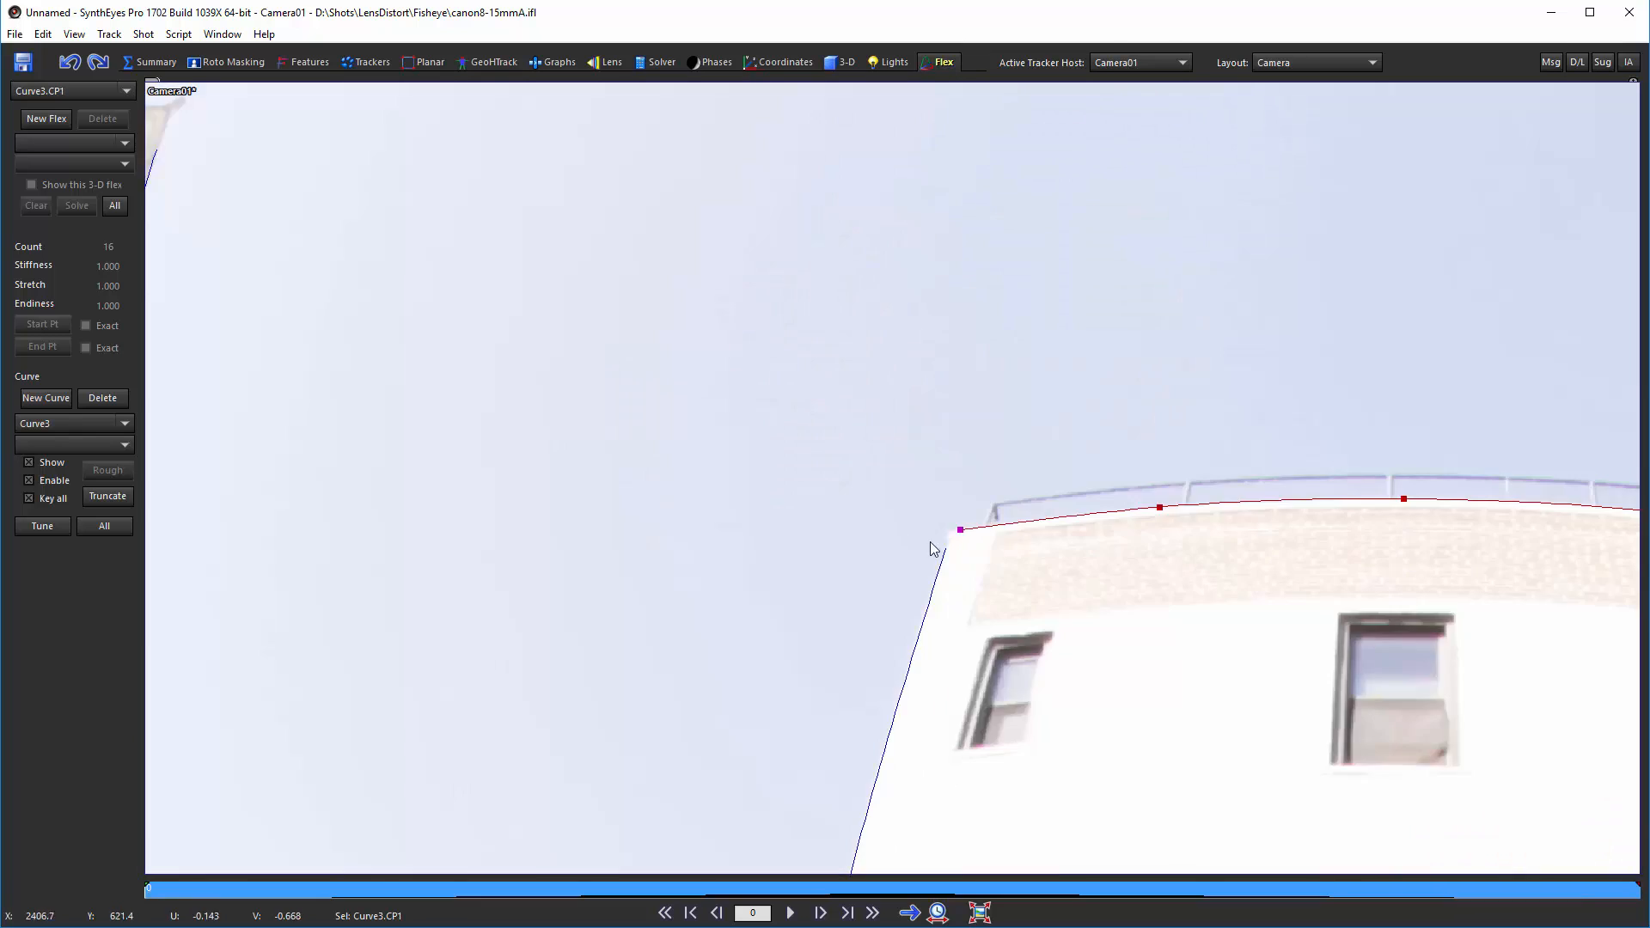
middle_click_drag(1526, 645, 908, 436)
middle_click_drag(1456, 522, 1029, 393)
scroll(1013, 323, "down", 3)
middle_click_drag(1013, 324, 885, 132)
scroll(870, 133, "up", 1)
scroll(870, 133, "down", 2)
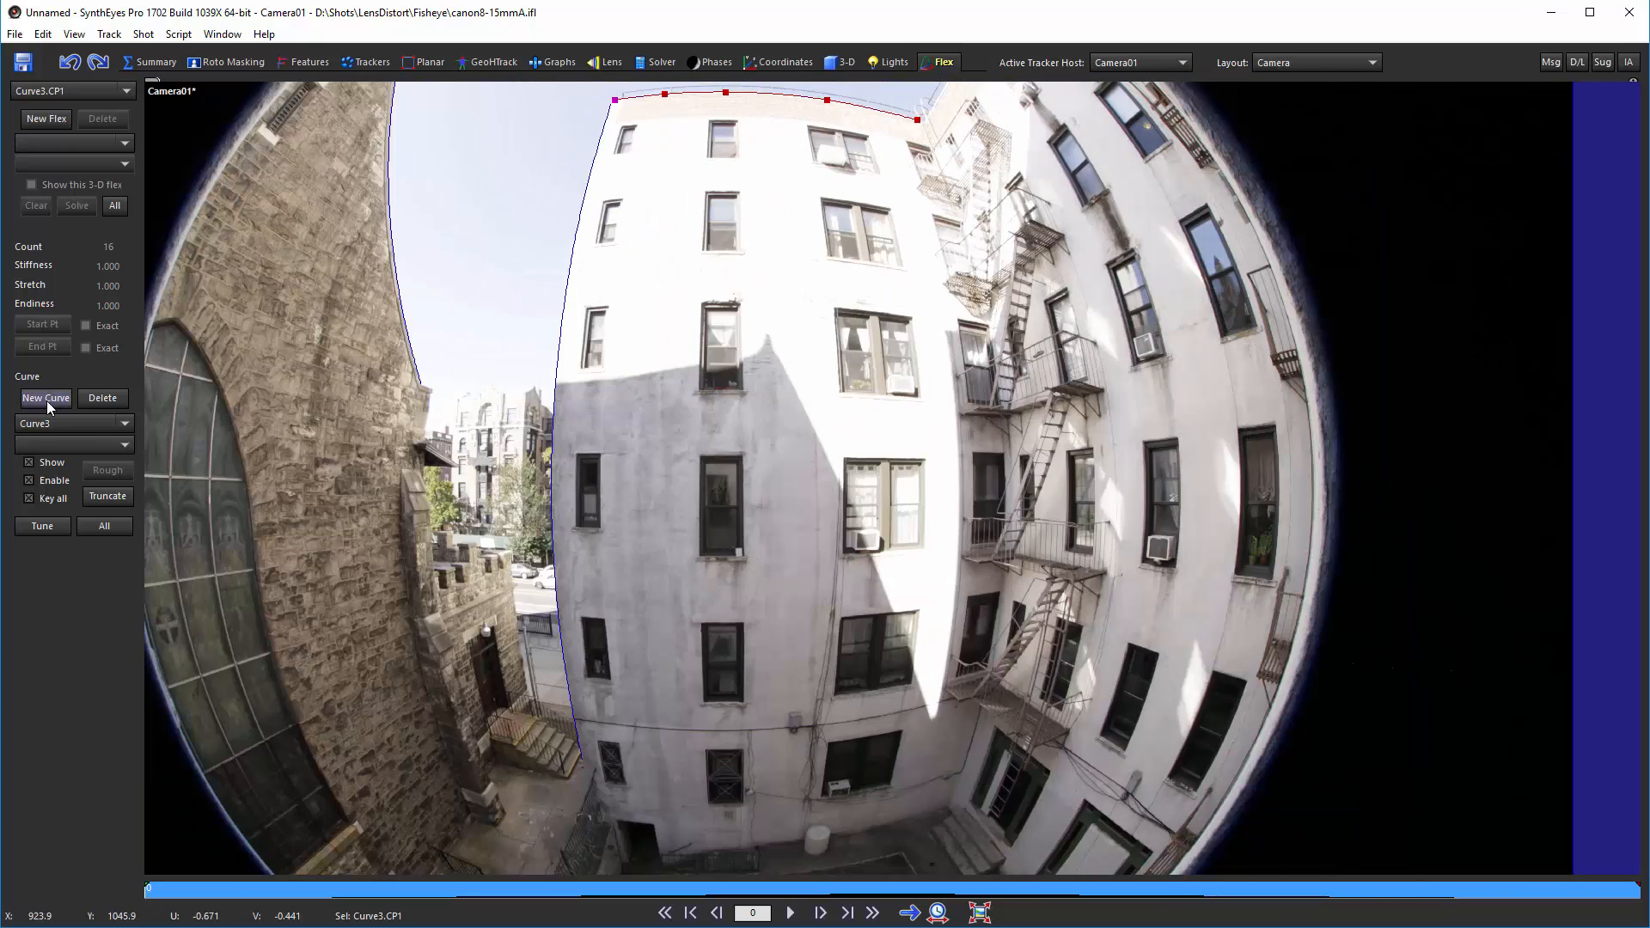
Step: Start a fourth curve and place control points down the white building's right vertical edge
left_click(47, 402)
left_click(867, 136)
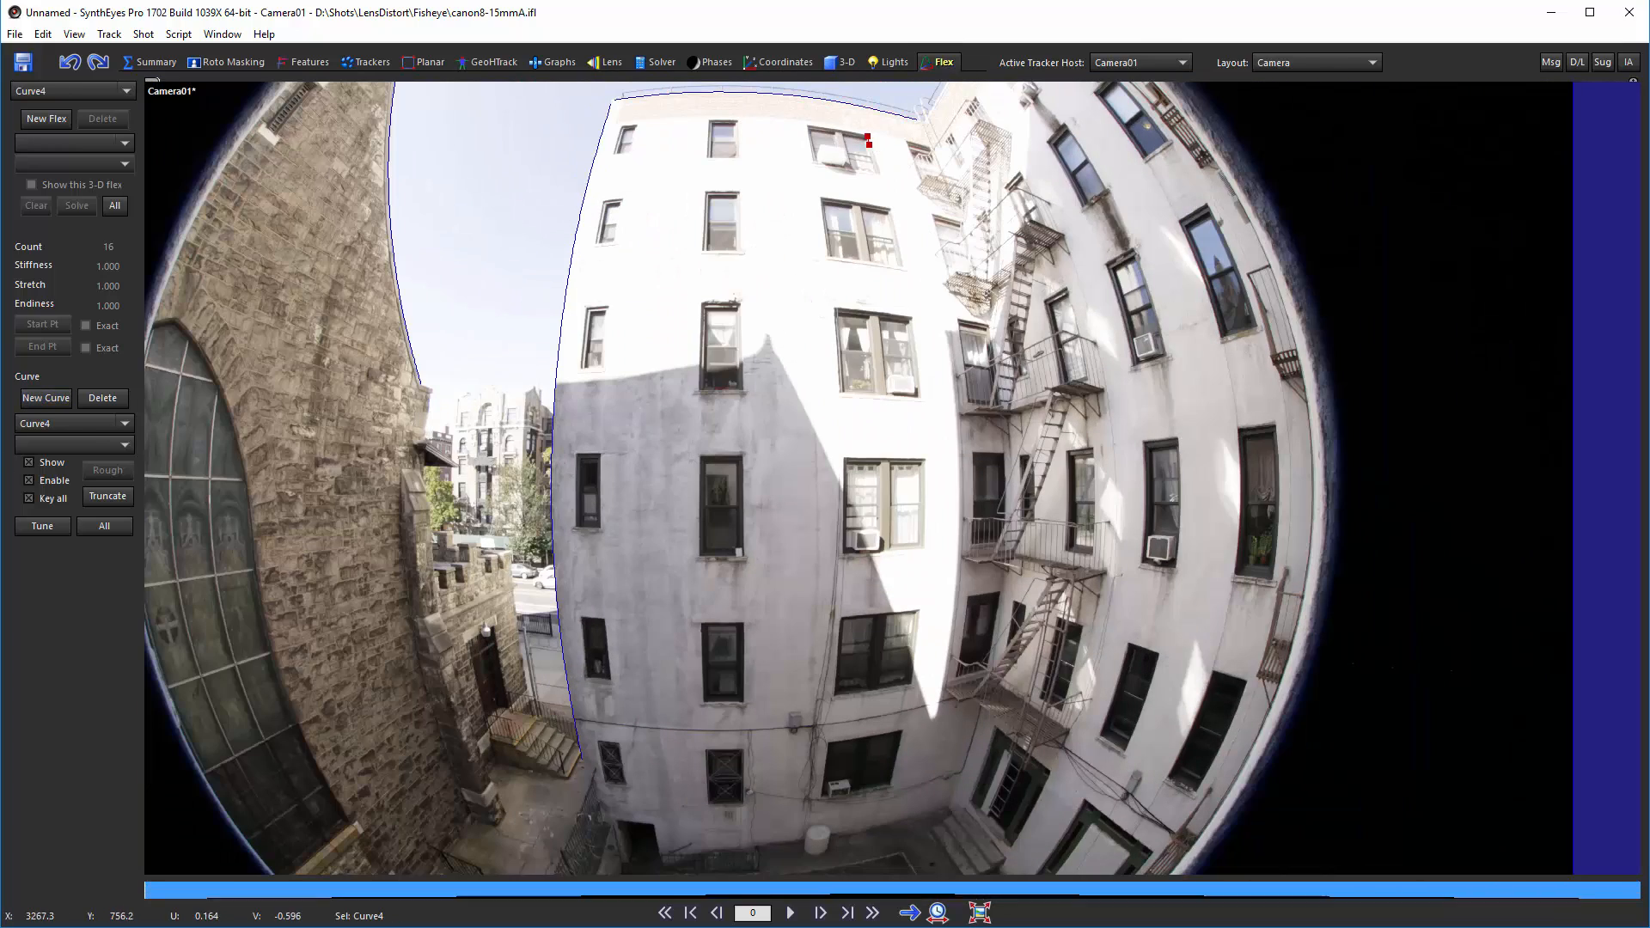
left_click(878, 175)
left_click(890, 209)
left_click(904, 268)
left_click(912, 321)
left_click(919, 399)
left_click(924, 463)
left_click(924, 547)
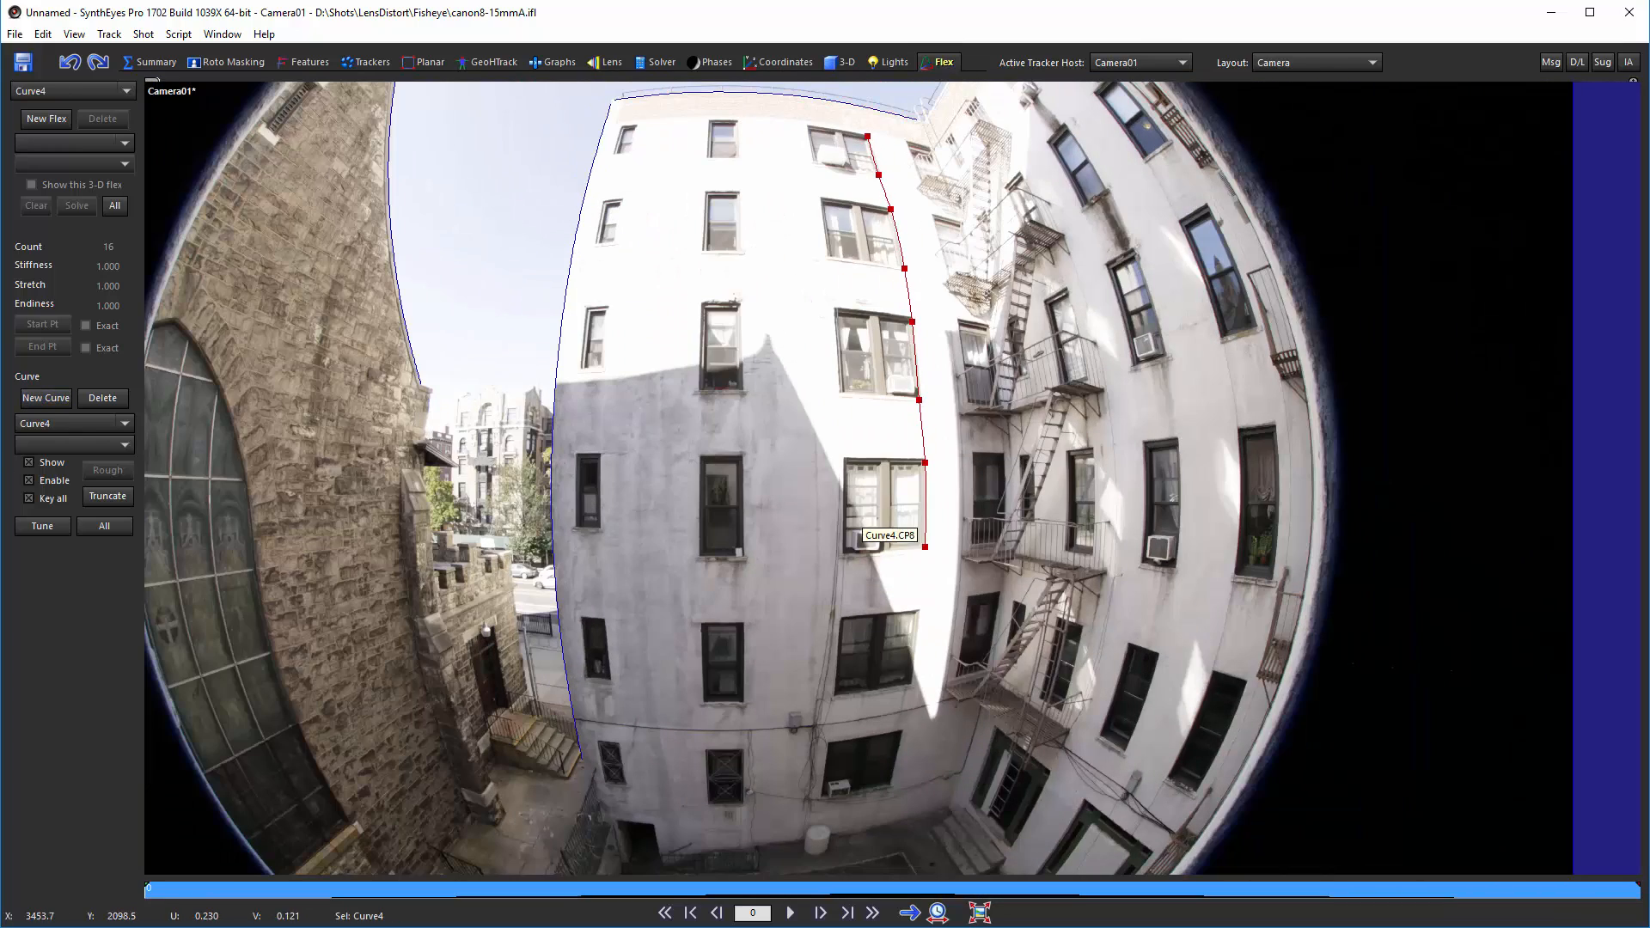
left_click(916, 613)
left_click(913, 687)
left_click(902, 733)
Step: Zoom in and nudge the fourth curve's bottom control points onto the building's vertical edge
scroll(895, 800, "up", 8)
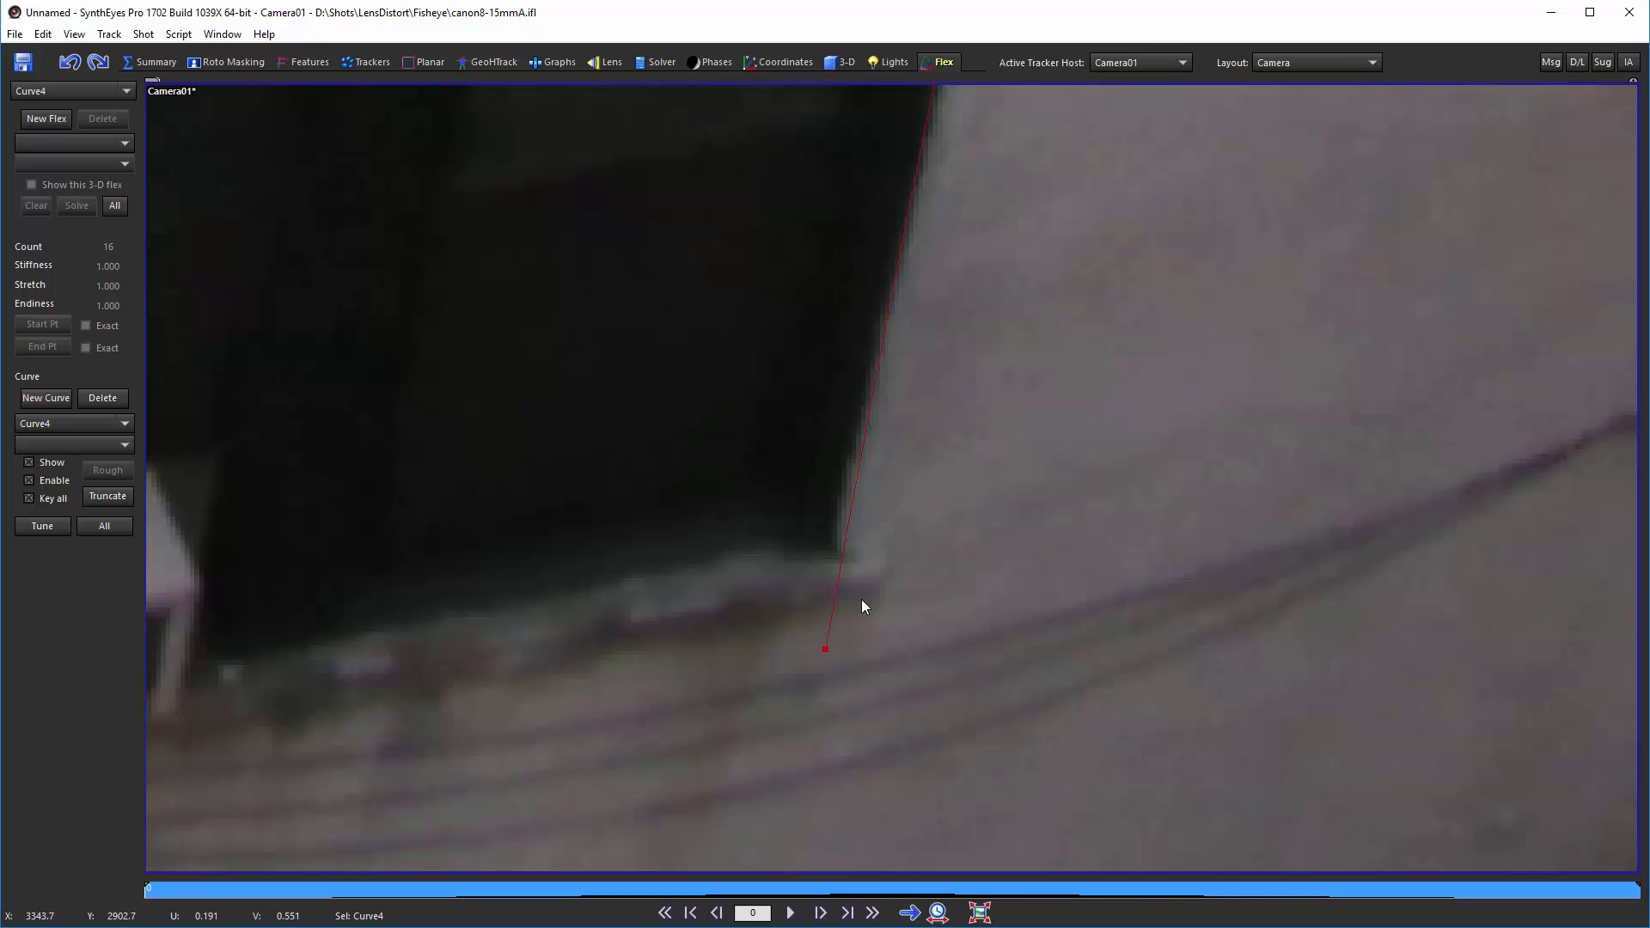
left_click_drag(825, 648, 877, 552)
scroll(1016, 602, "down", 5)
scroll(1035, 499, "up", 1)
left_click_drag(977, 637, 971, 637)
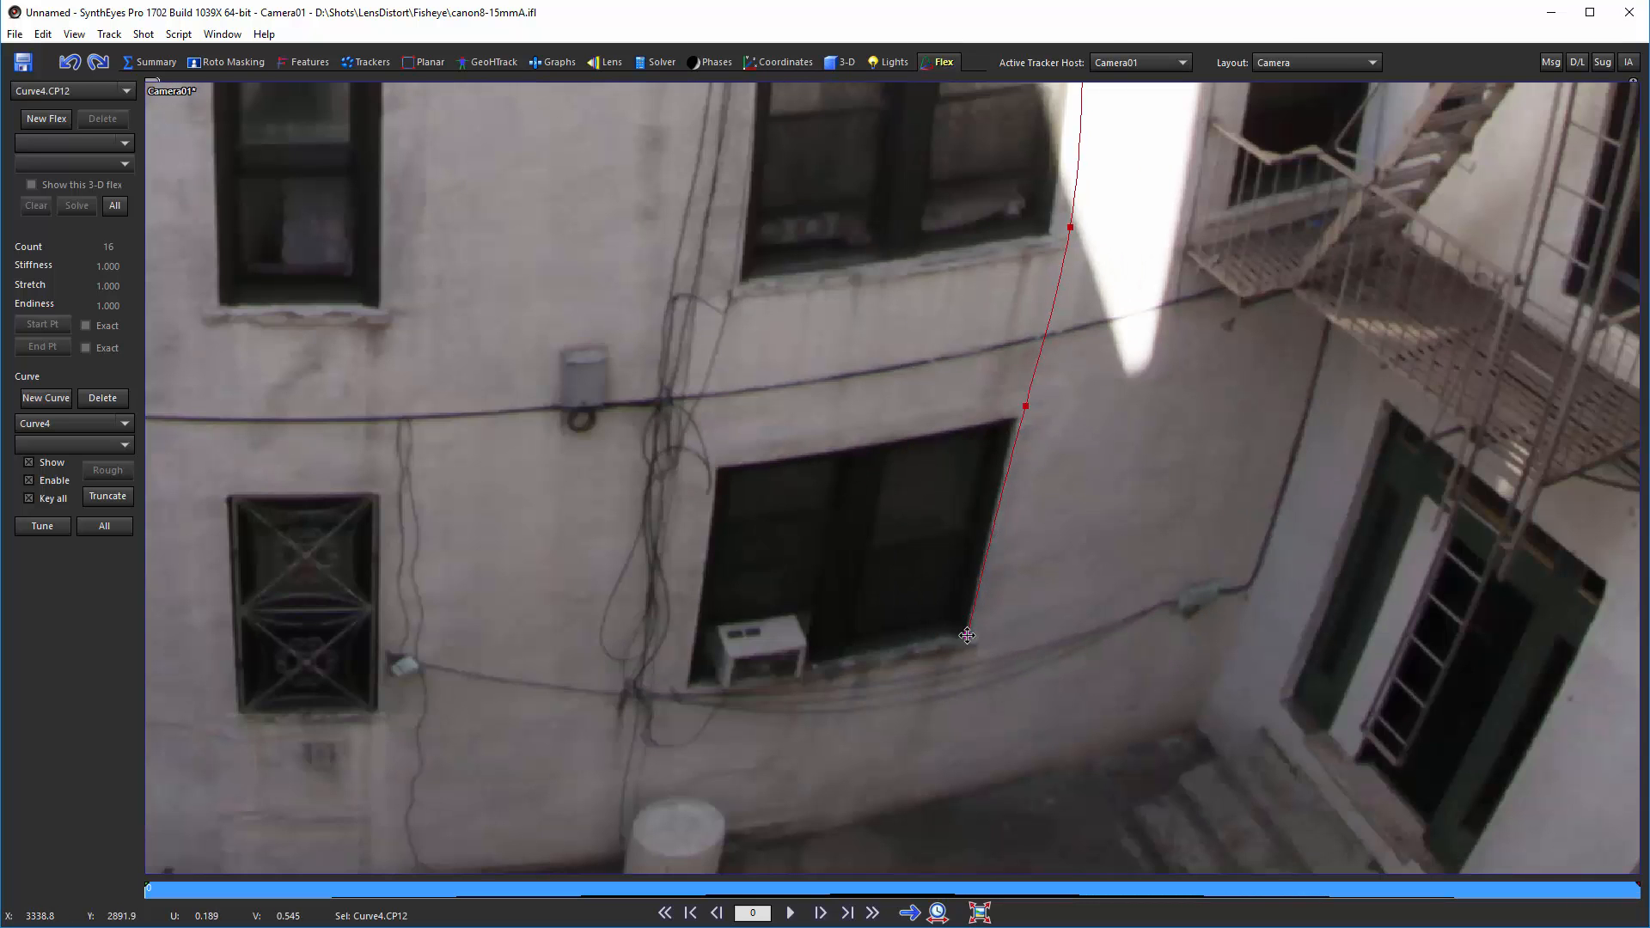
left_click_drag(1025, 406, 1020, 422)
left_click_drag(1070, 228, 1051, 230)
middle_click_drag(1068, 213, 948, 632)
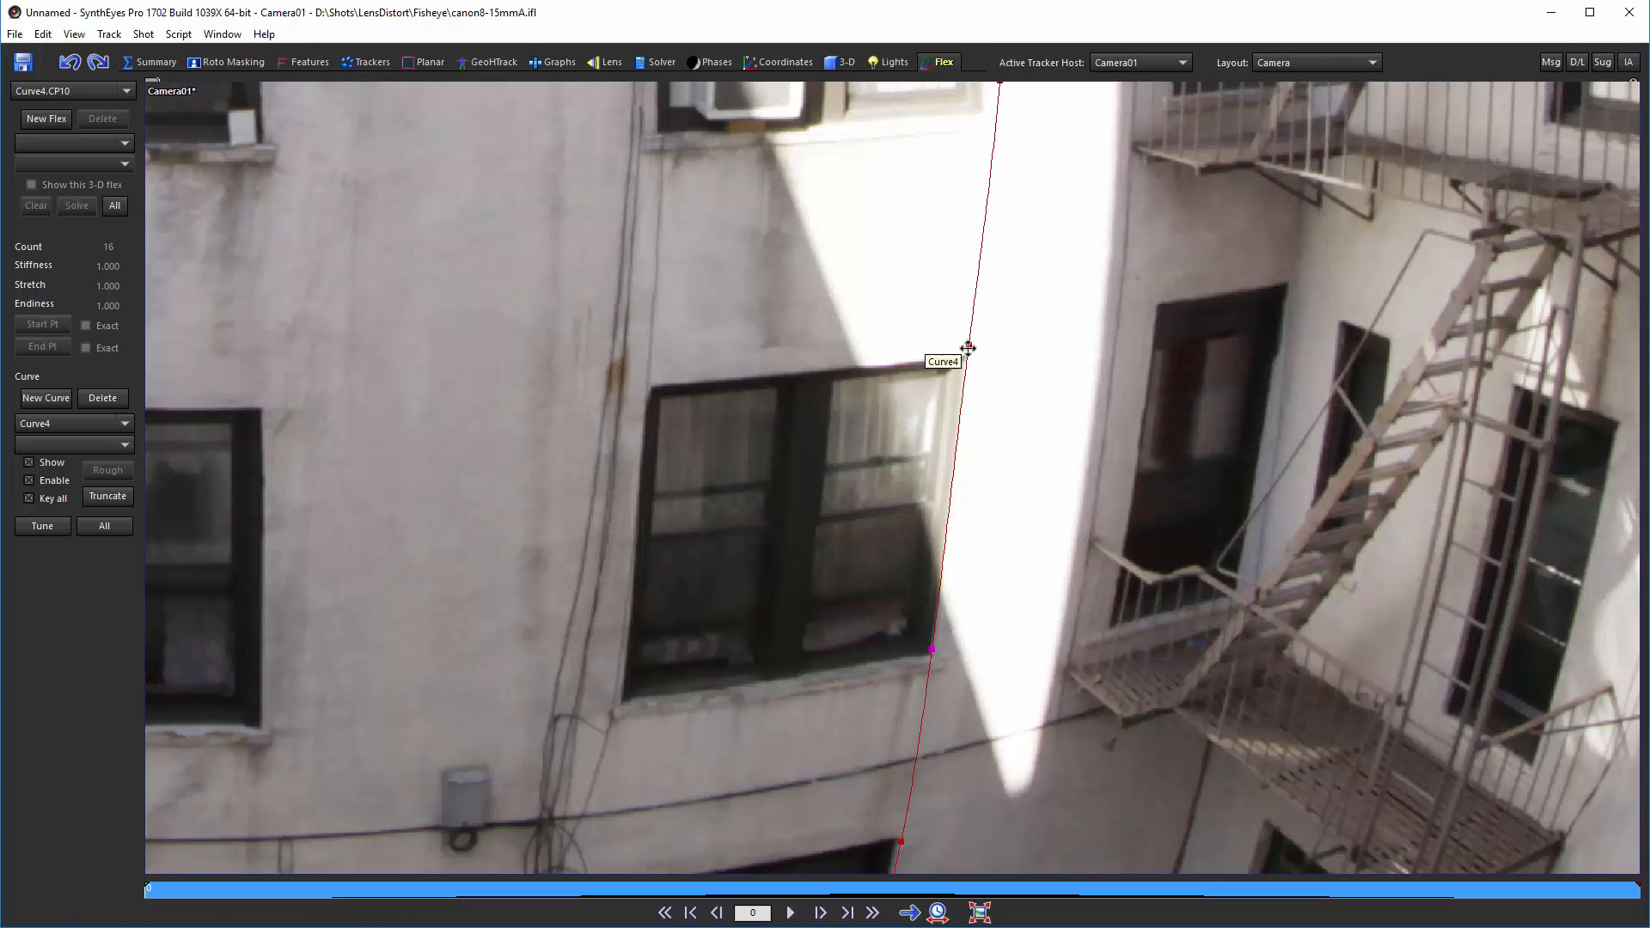
Step: Nudge the fourth curve's middle control points onto the white building's vertical edge
left_click_drag(969, 344, 966, 360)
middle_click_drag(1004, 87, 944, 477)
left_click_drag(941, 471, 926, 491)
left_click_drag(938, 133, 928, 156)
middle_click_drag(1001, 140, 997, 619)
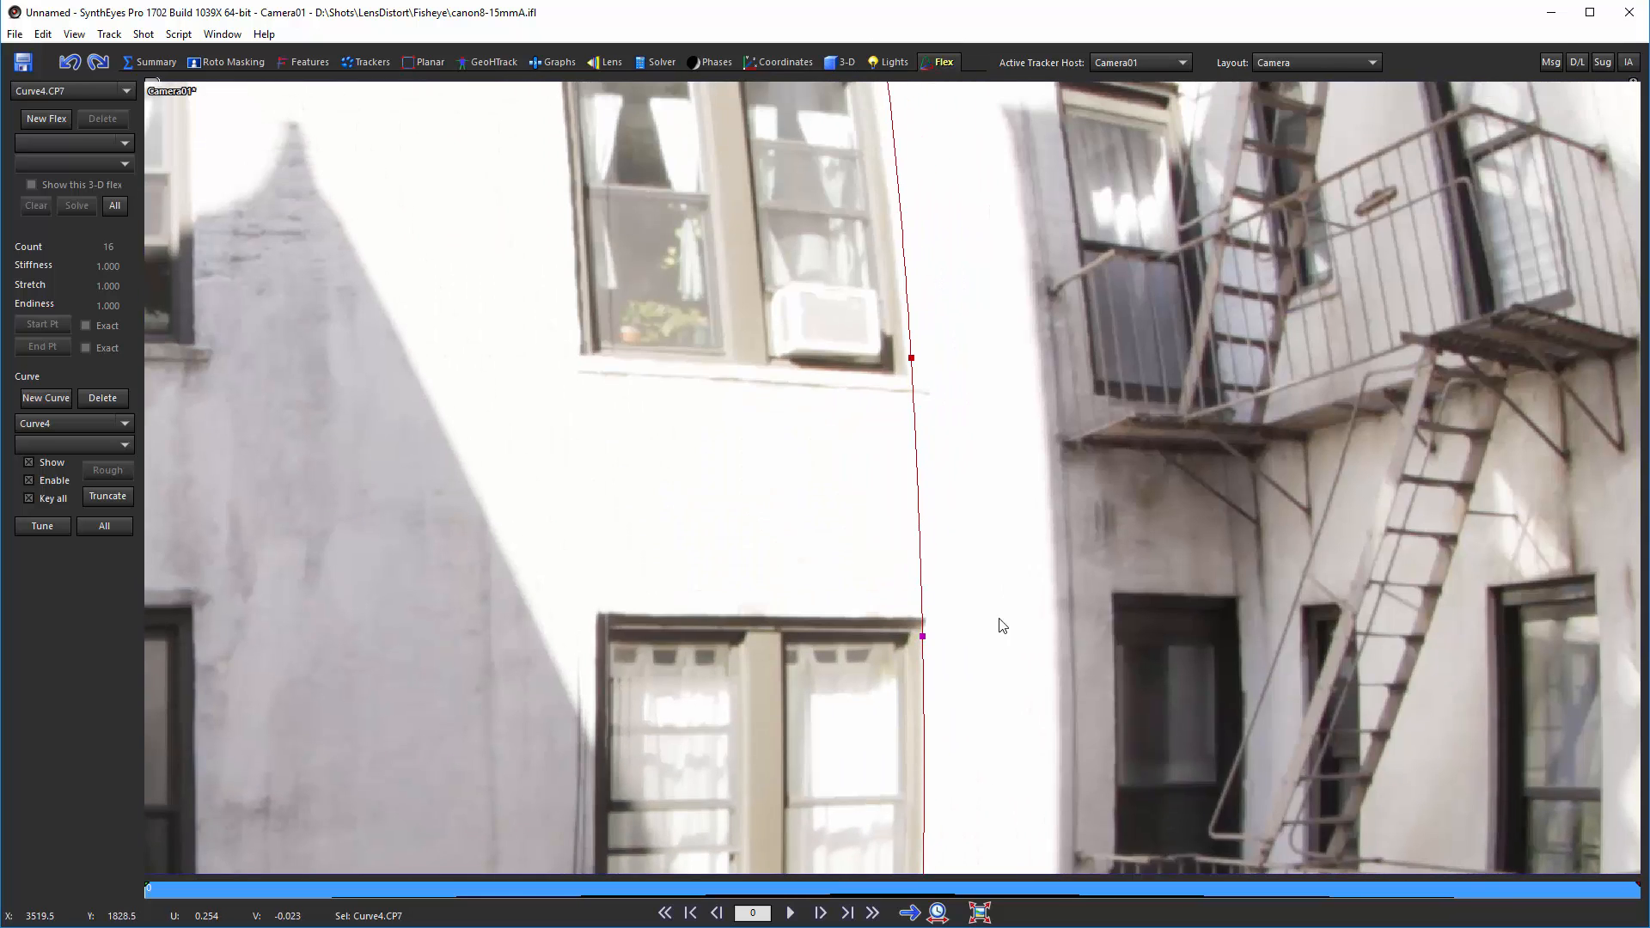
left_click_drag(910, 358, 906, 365)
middle_click_drag(954, 229, 997, 596)
left_click_drag(928, 421, 919, 433)
middle_click_drag(969, 254, 972, 556)
left_click_drag(905, 504, 887, 510)
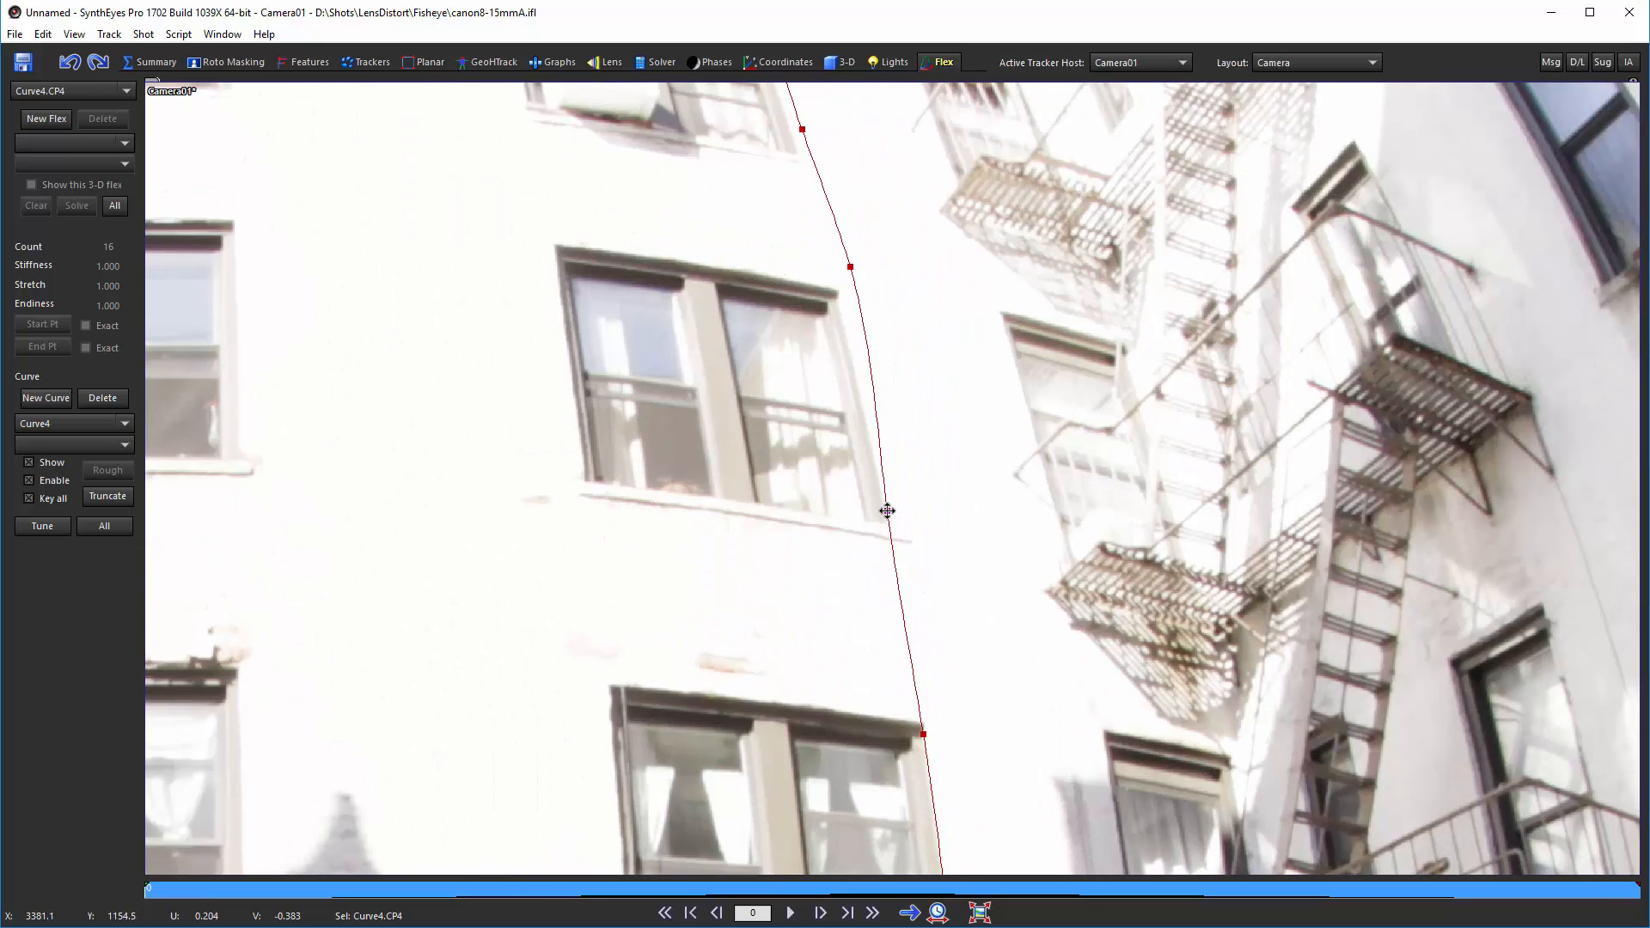
Step: Nudge the fourth curve's upper control points onto the edge up to the roofline corner
left_click_drag(850, 267, 840, 302)
middle_click_drag(889, 169, 991, 603)
left_click_drag(904, 563, 898, 572)
left_click_drag(861, 405, 855, 445)
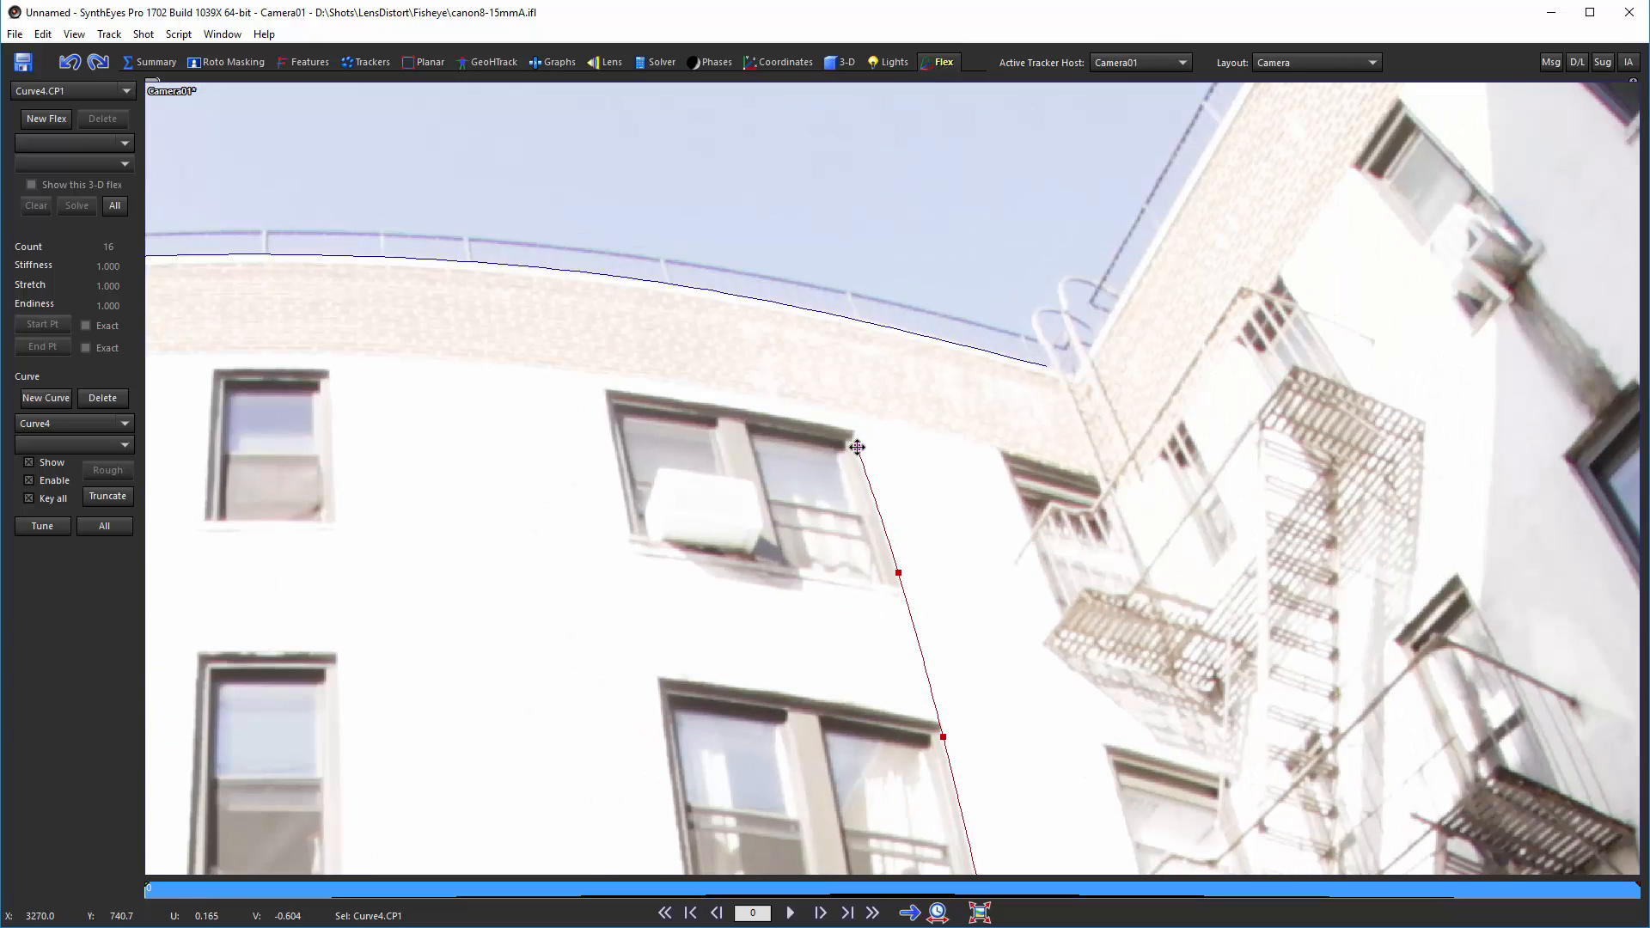
scroll(858, 446, "down", 5)
middle_click_drag(901, 510, 827, 346)
Step: Start a fifth curve and place control points along the right building's vertical corner edge
left_click(881, 219)
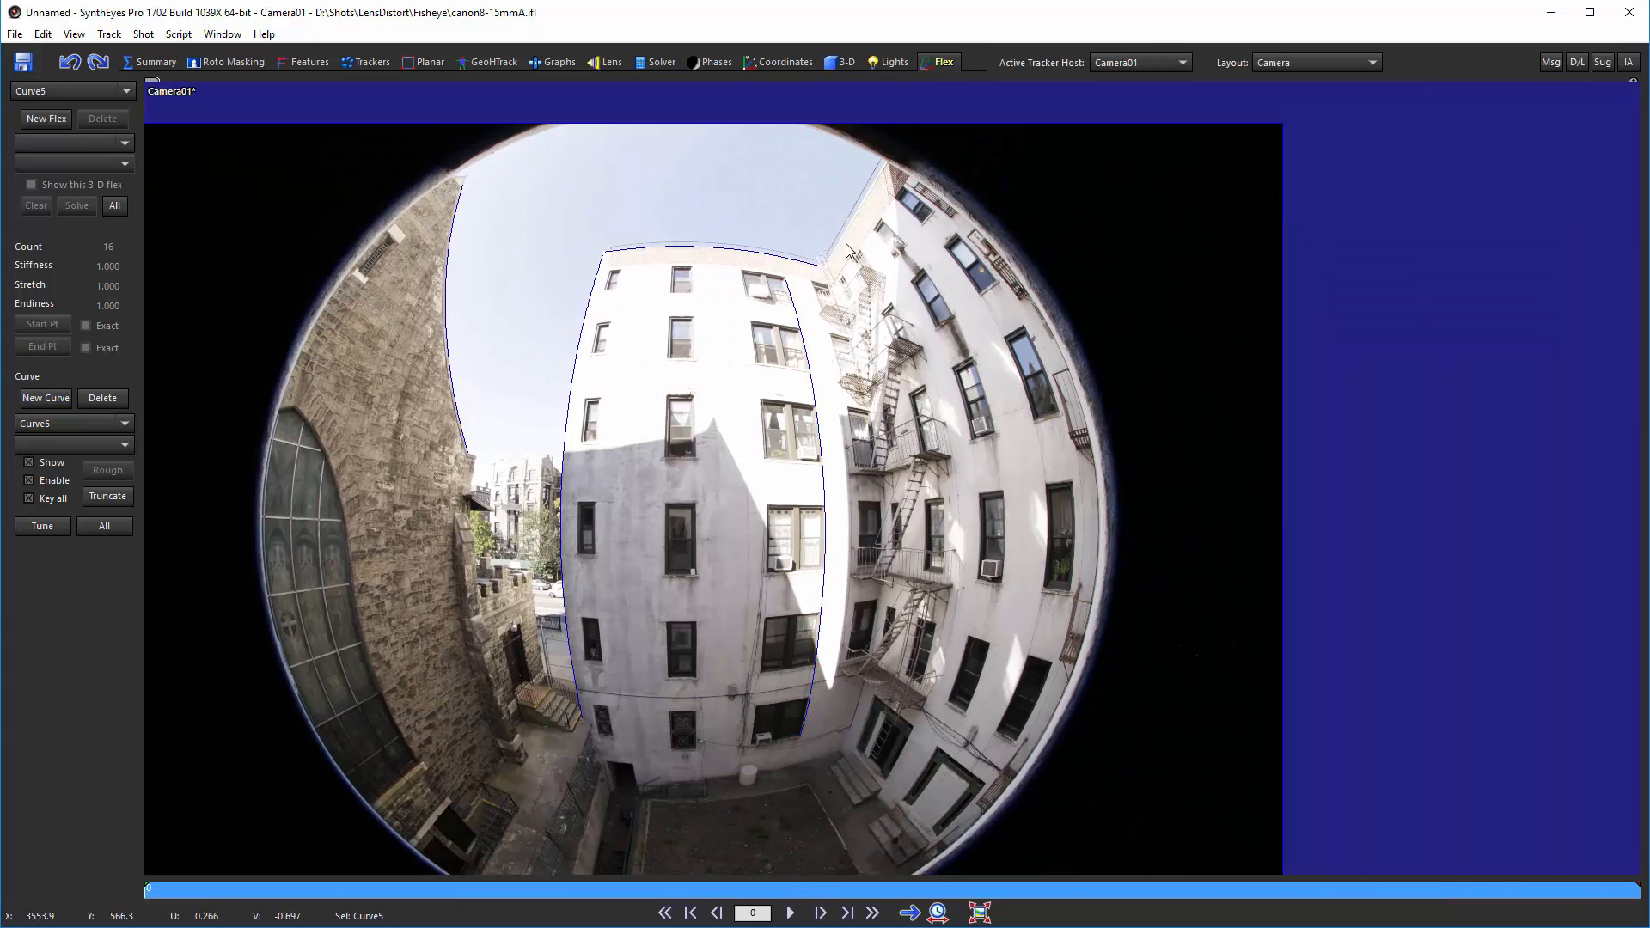
left_click(907, 247)
left_click(925, 271)
left_click(951, 317)
left_click(973, 362)
left_click(994, 439)
left_click(1004, 496)
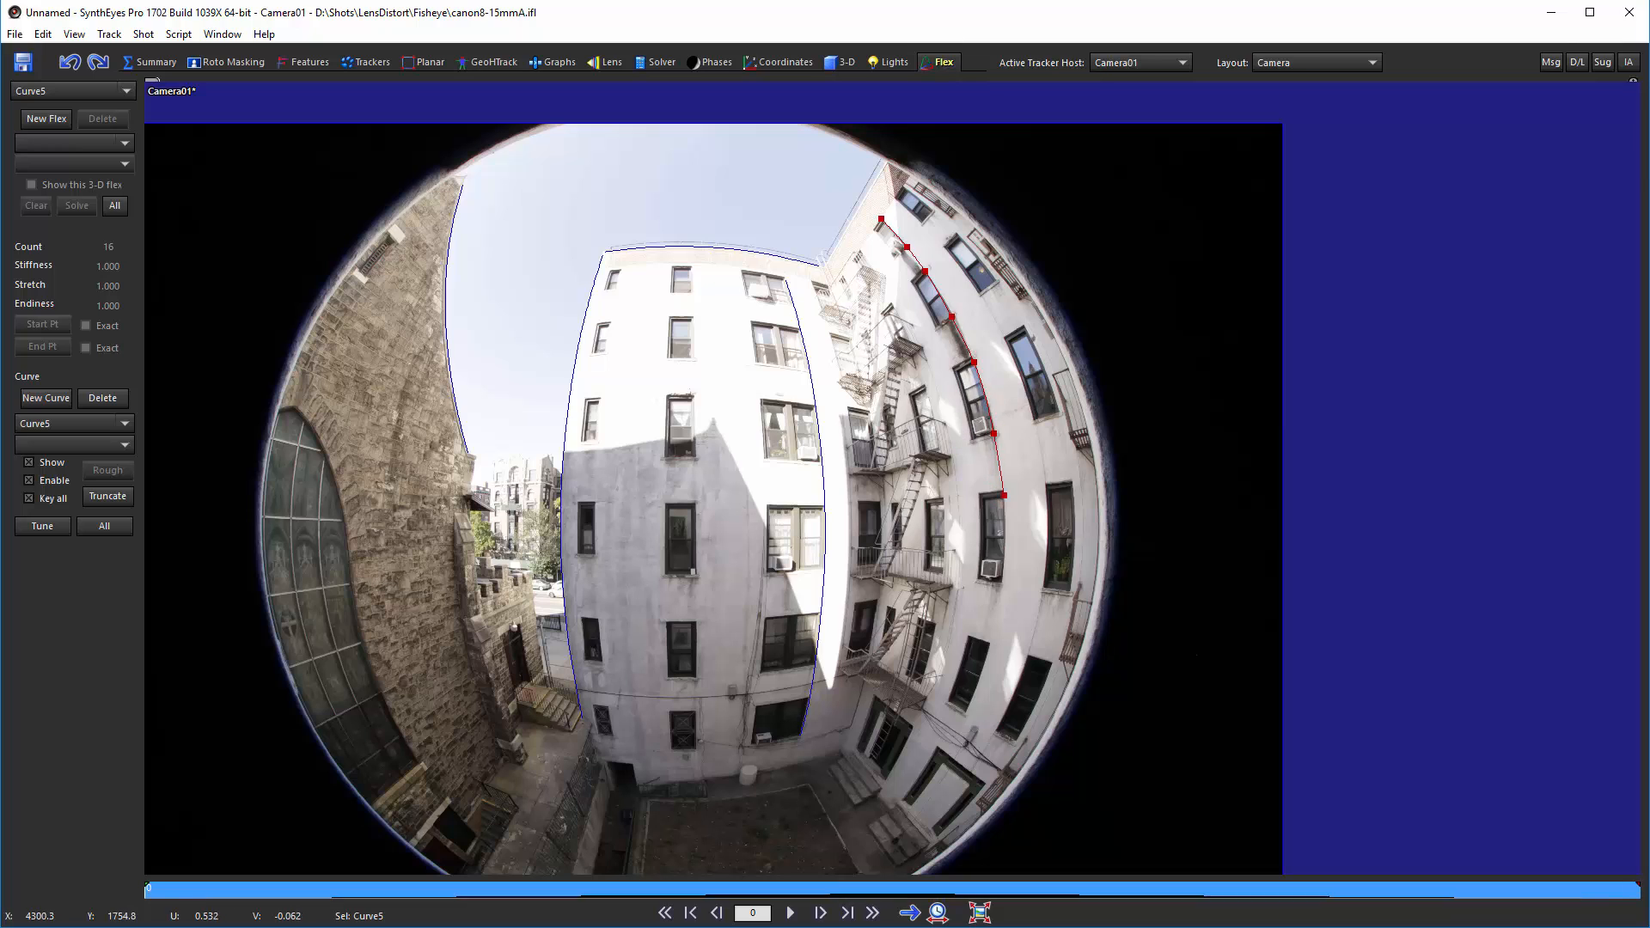
left_click(1003, 585)
left_click(991, 643)
left_click(967, 712)
Step: Zoom in and nudge the fifth curve's lower control points onto the building corner edge
scroll(965, 712, "up", 5)
scroll(966, 711, "up", 2)
left_click_drag(969, 729, 970, 723)
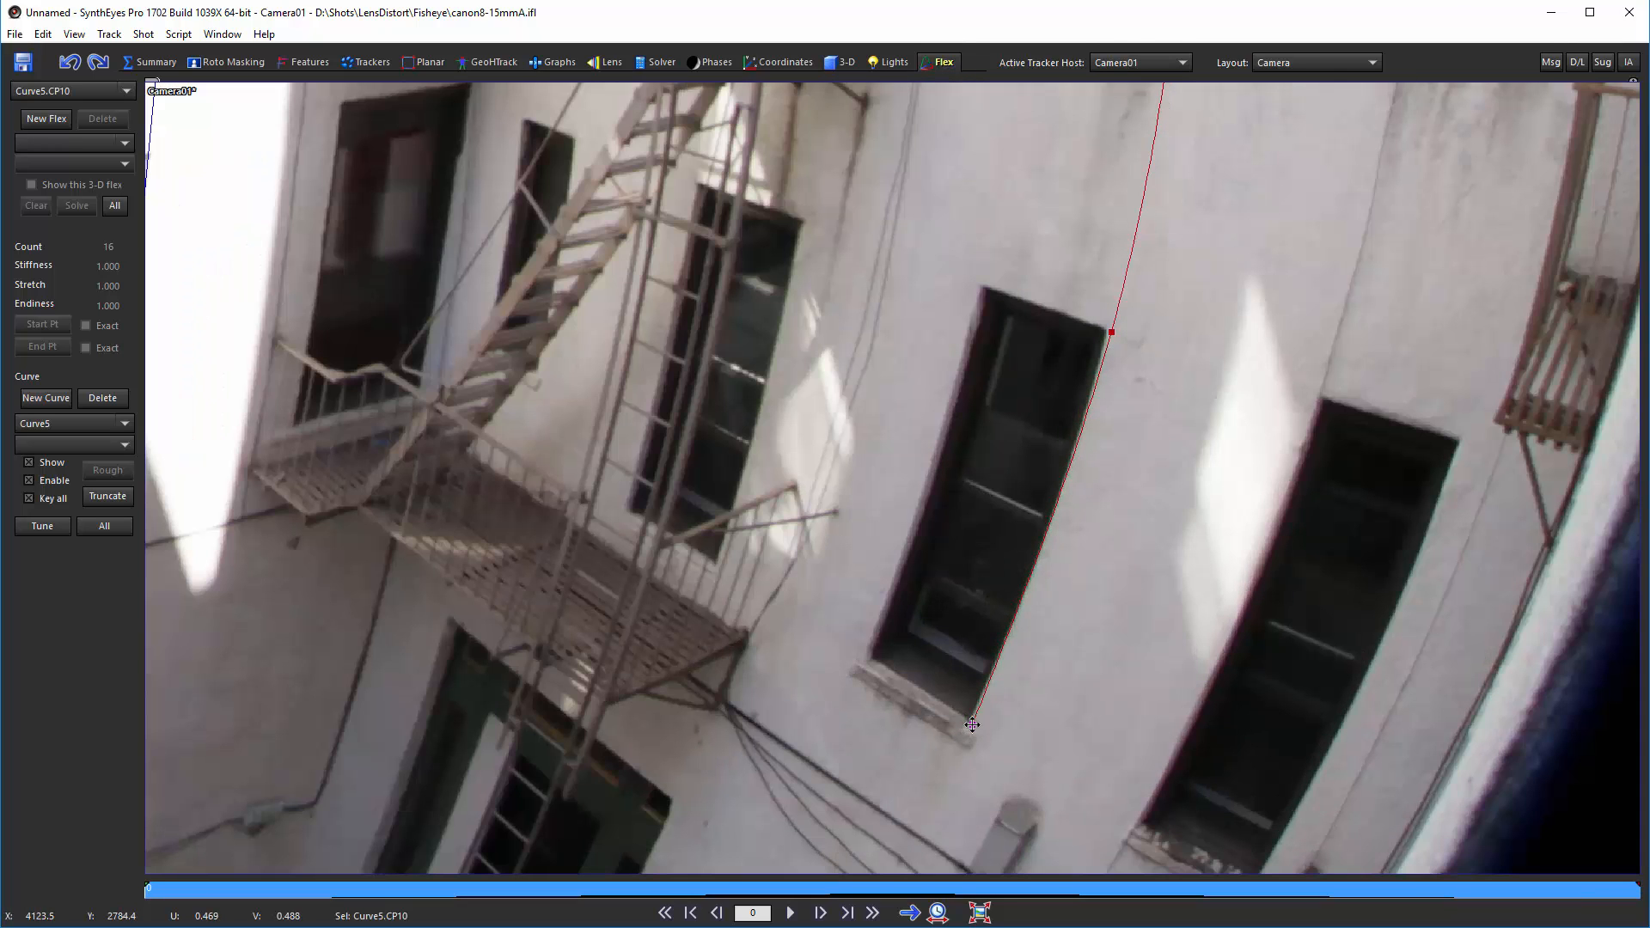
left_click_drag(1109, 334, 1105, 336)
middle_click_drag(1117, 249, 943, 724)
left_click_drag(997, 478, 998, 482)
middle_click_drag(1080, 272, 1030, 594)
middle_click_drag(979, 155, 1096, 744)
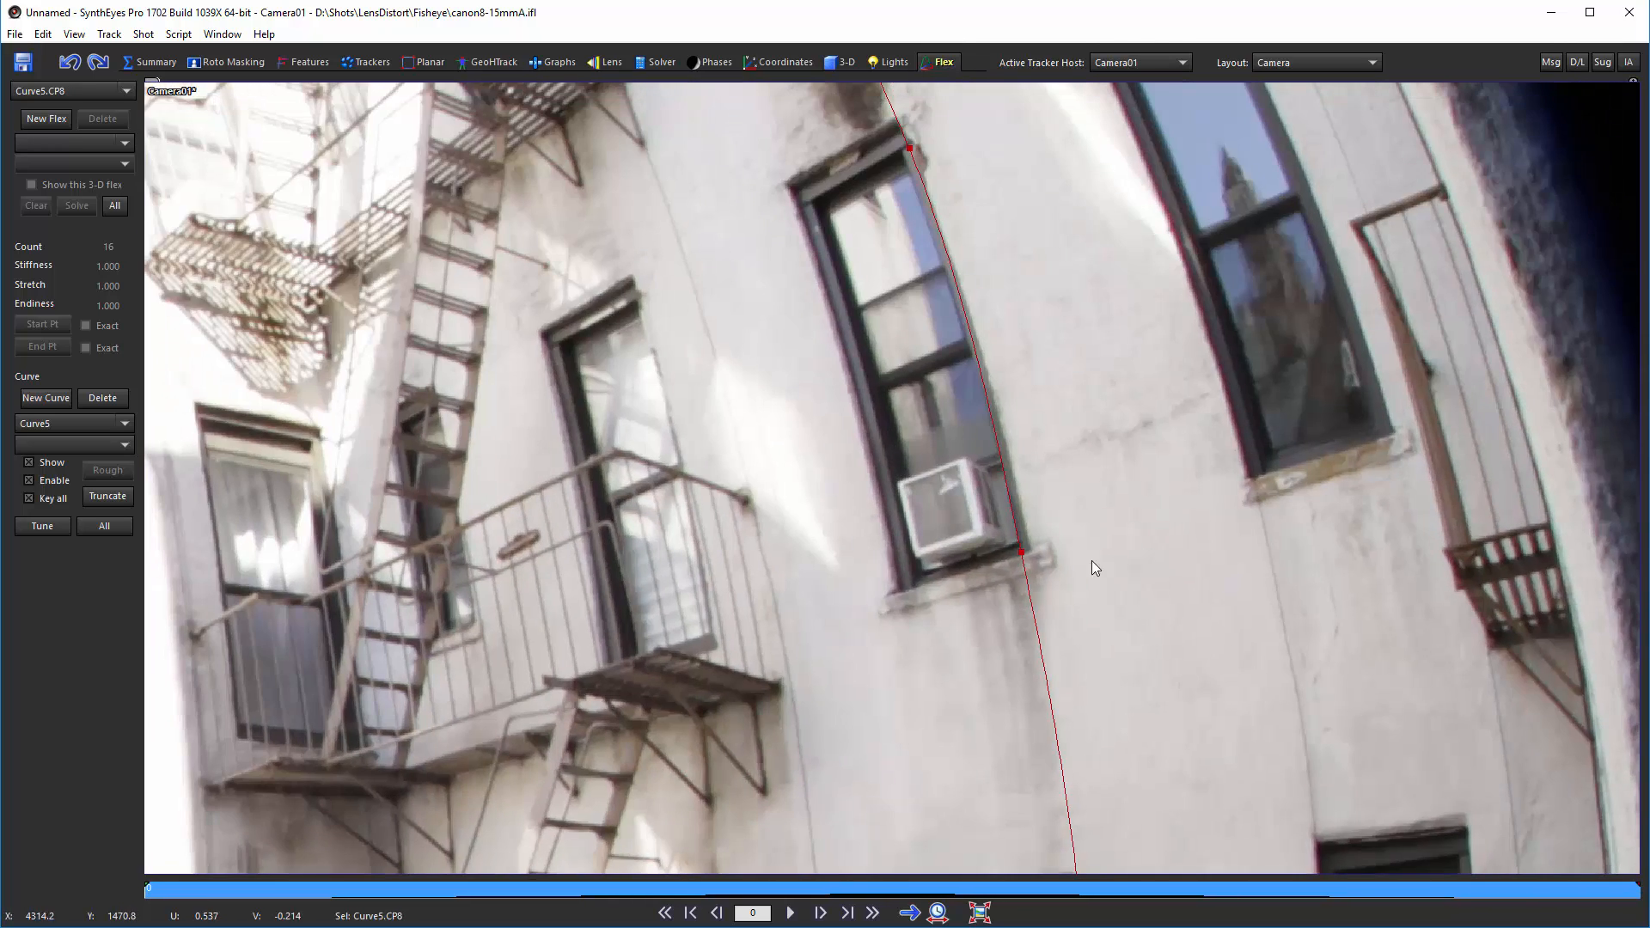
Step: Nudge the fifth curve's upper control points onto the corner edge and zoom out to review
left_click_drag(1022, 550, 1028, 557)
middle_click_drag(1029, 177, 1160, 663)
left_click_drag(923, 400, 917, 391)
middle_click_drag(798, 141, 1004, 507)
left_click_drag(871, 382, 858, 366)
left_click_drag(727, 223, 732, 229)
scroll(781, 243, "down", 6)
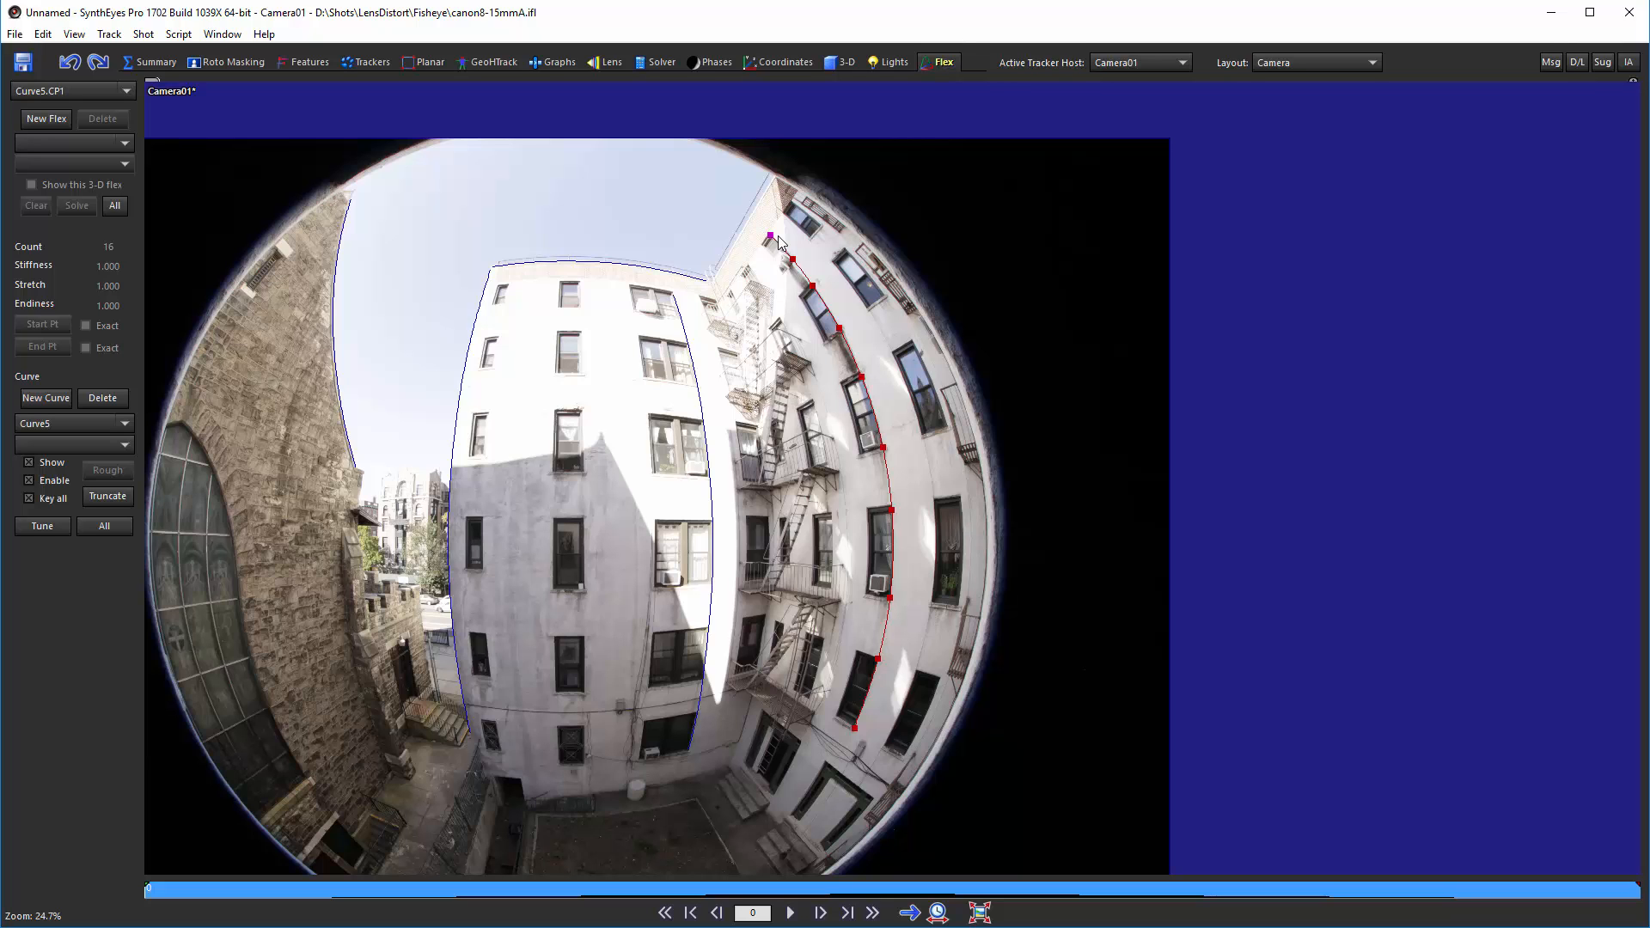
scroll(591, 838, "up", 4)
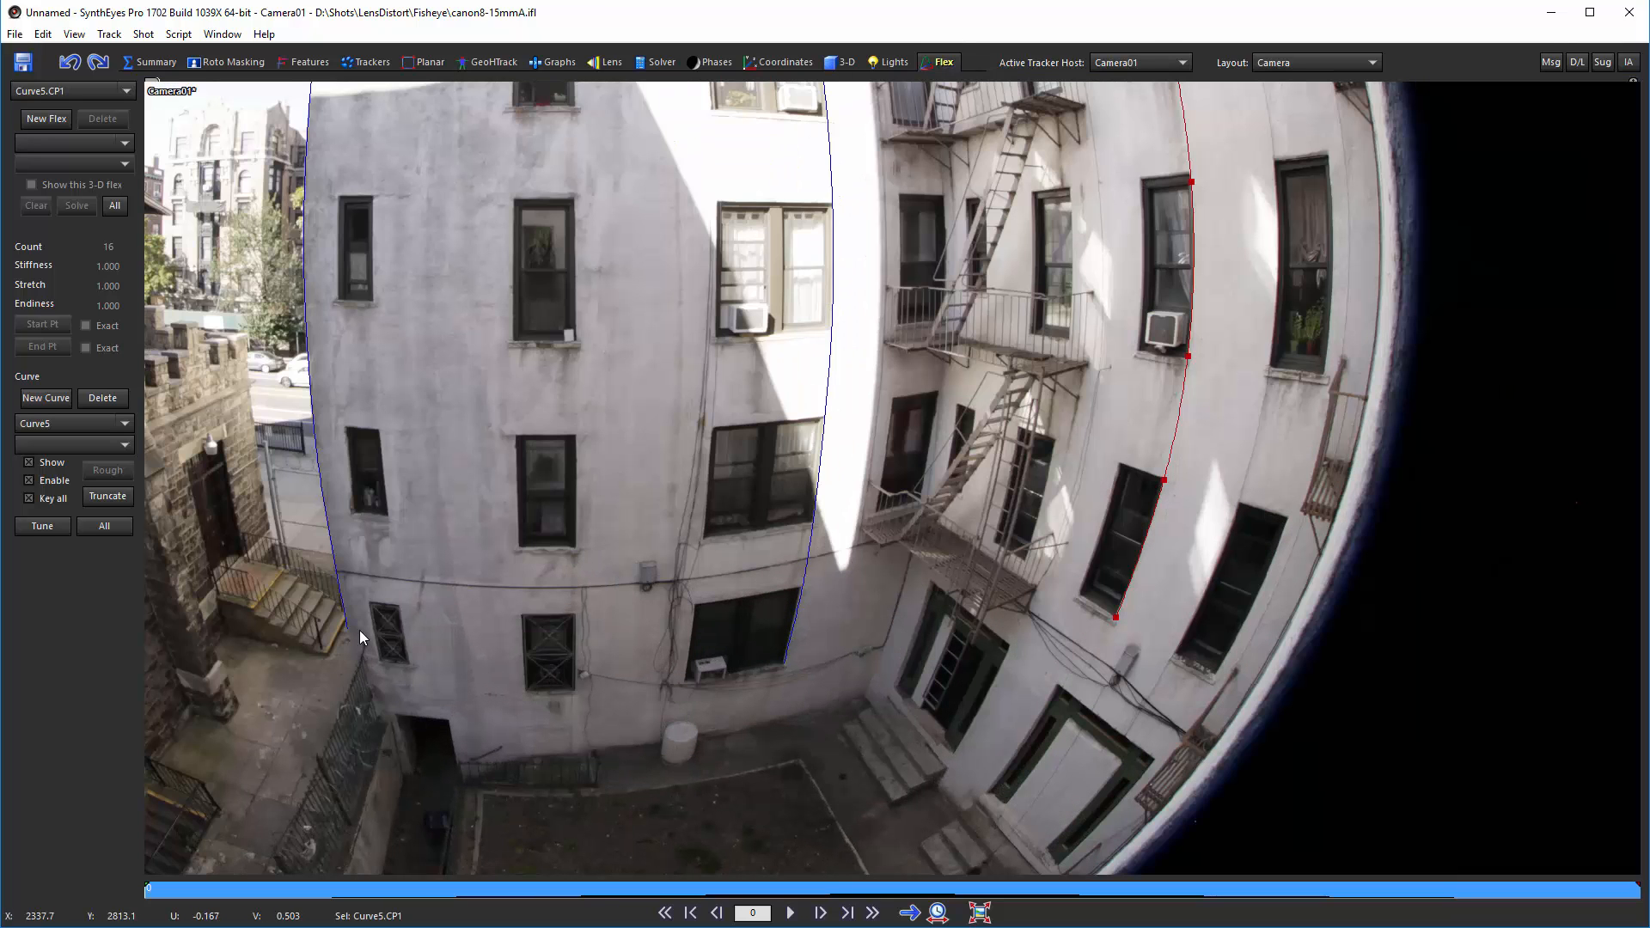
Step: Start a sixth curve and place control points along the horizontal cable across the white building
left_click(36, 400)
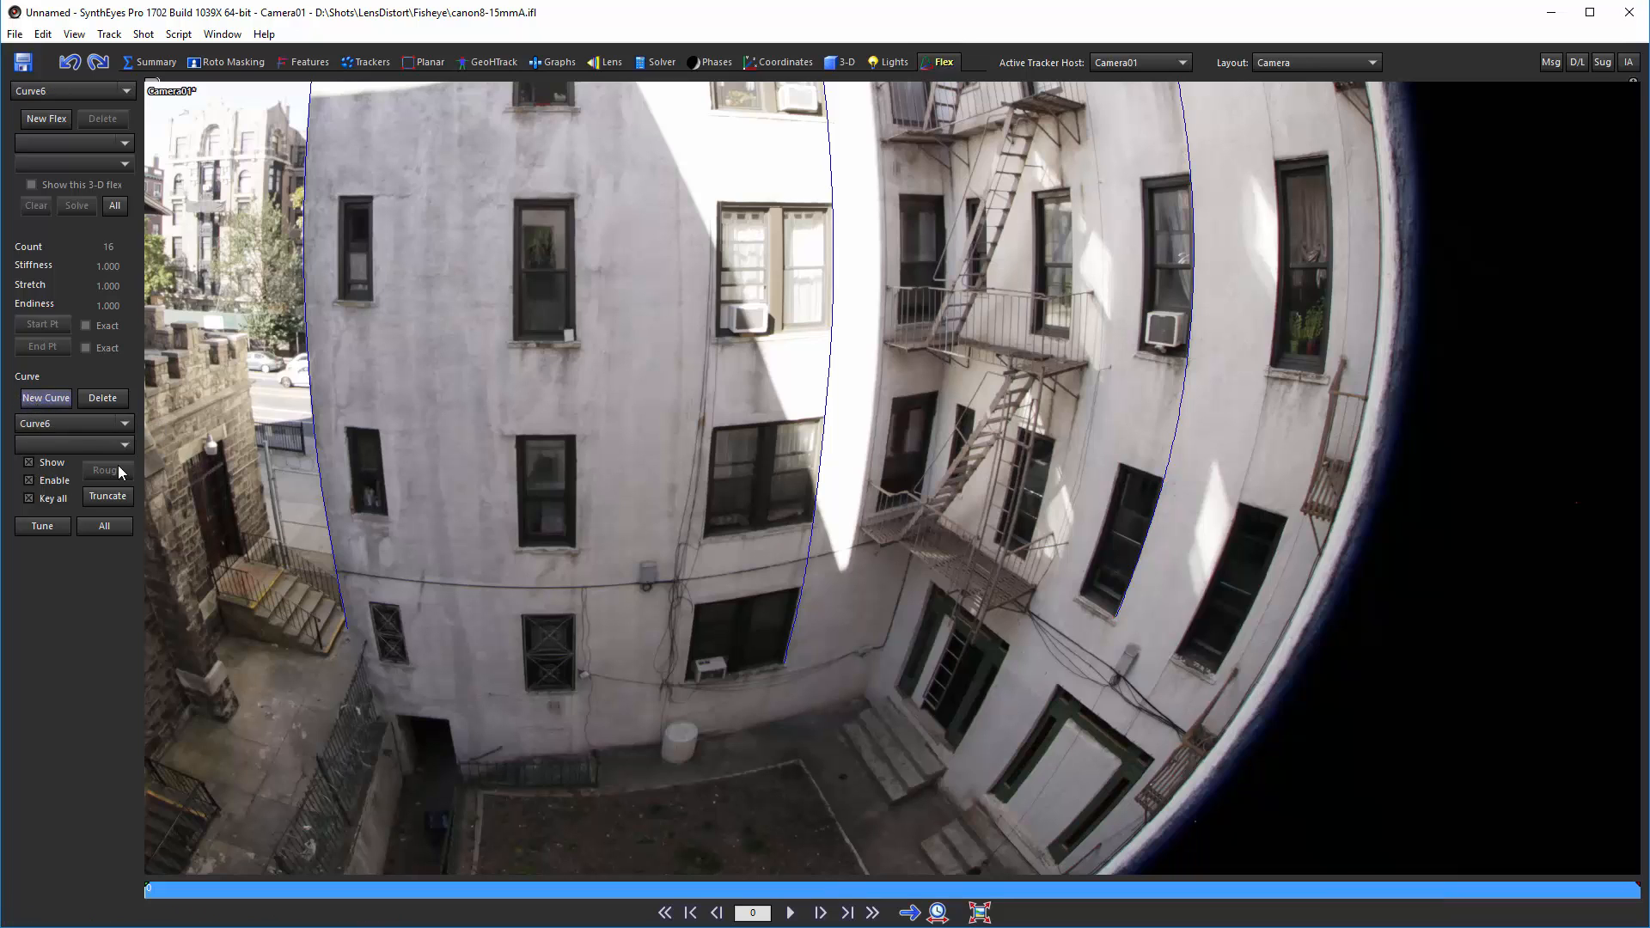
left_click(341, 571)
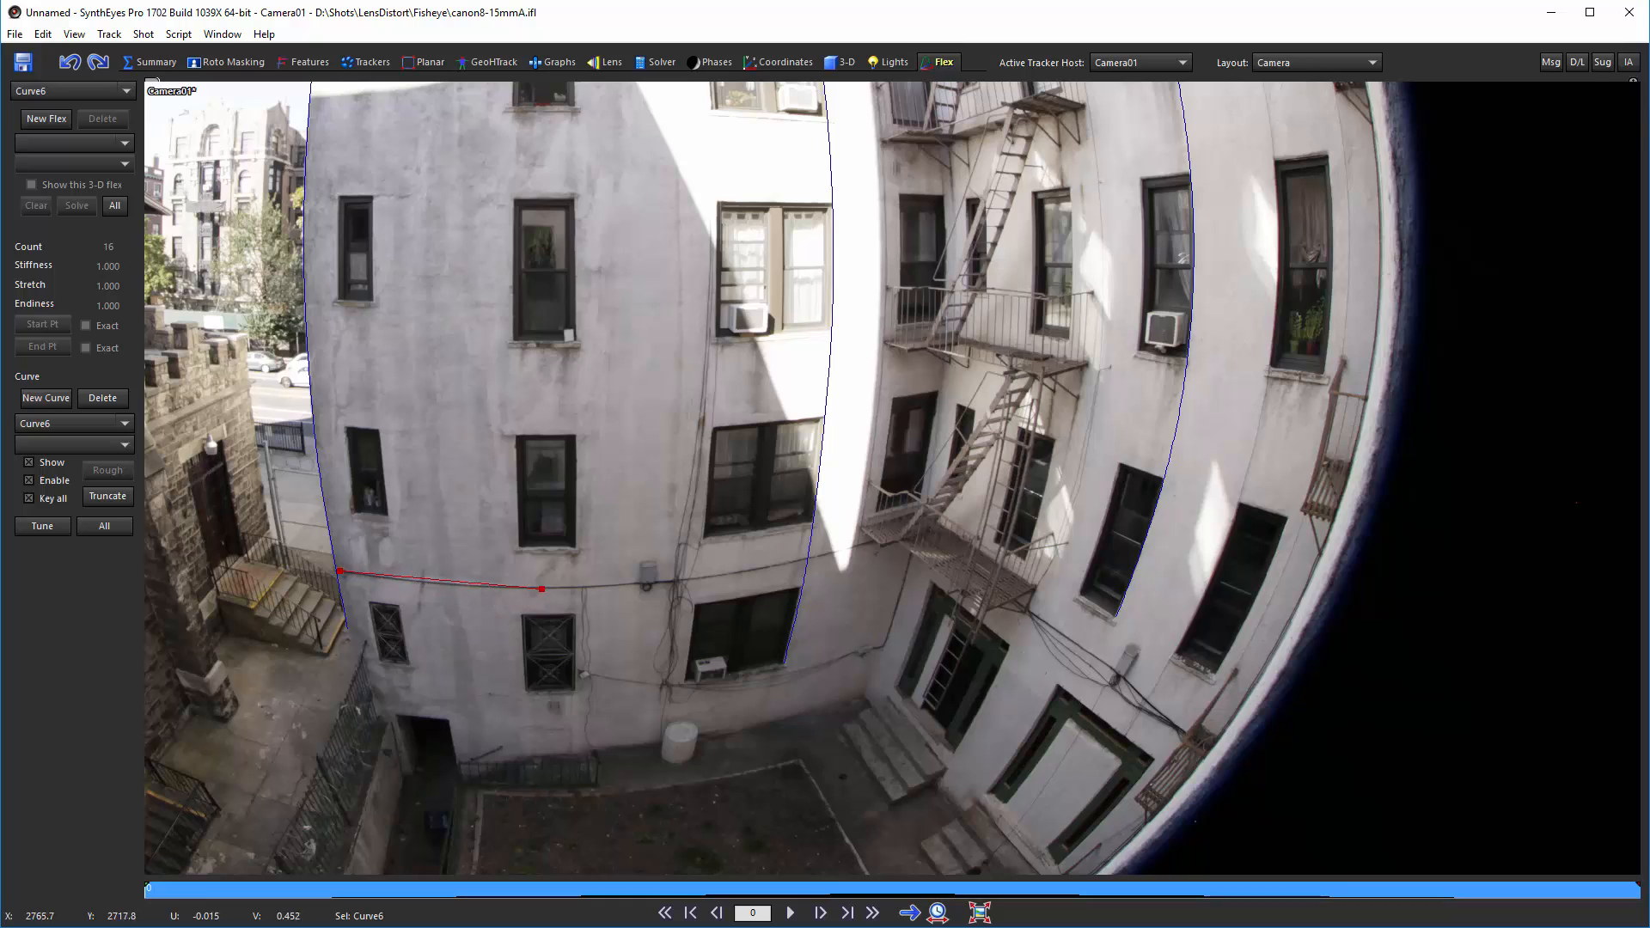
left_click(703, 579)
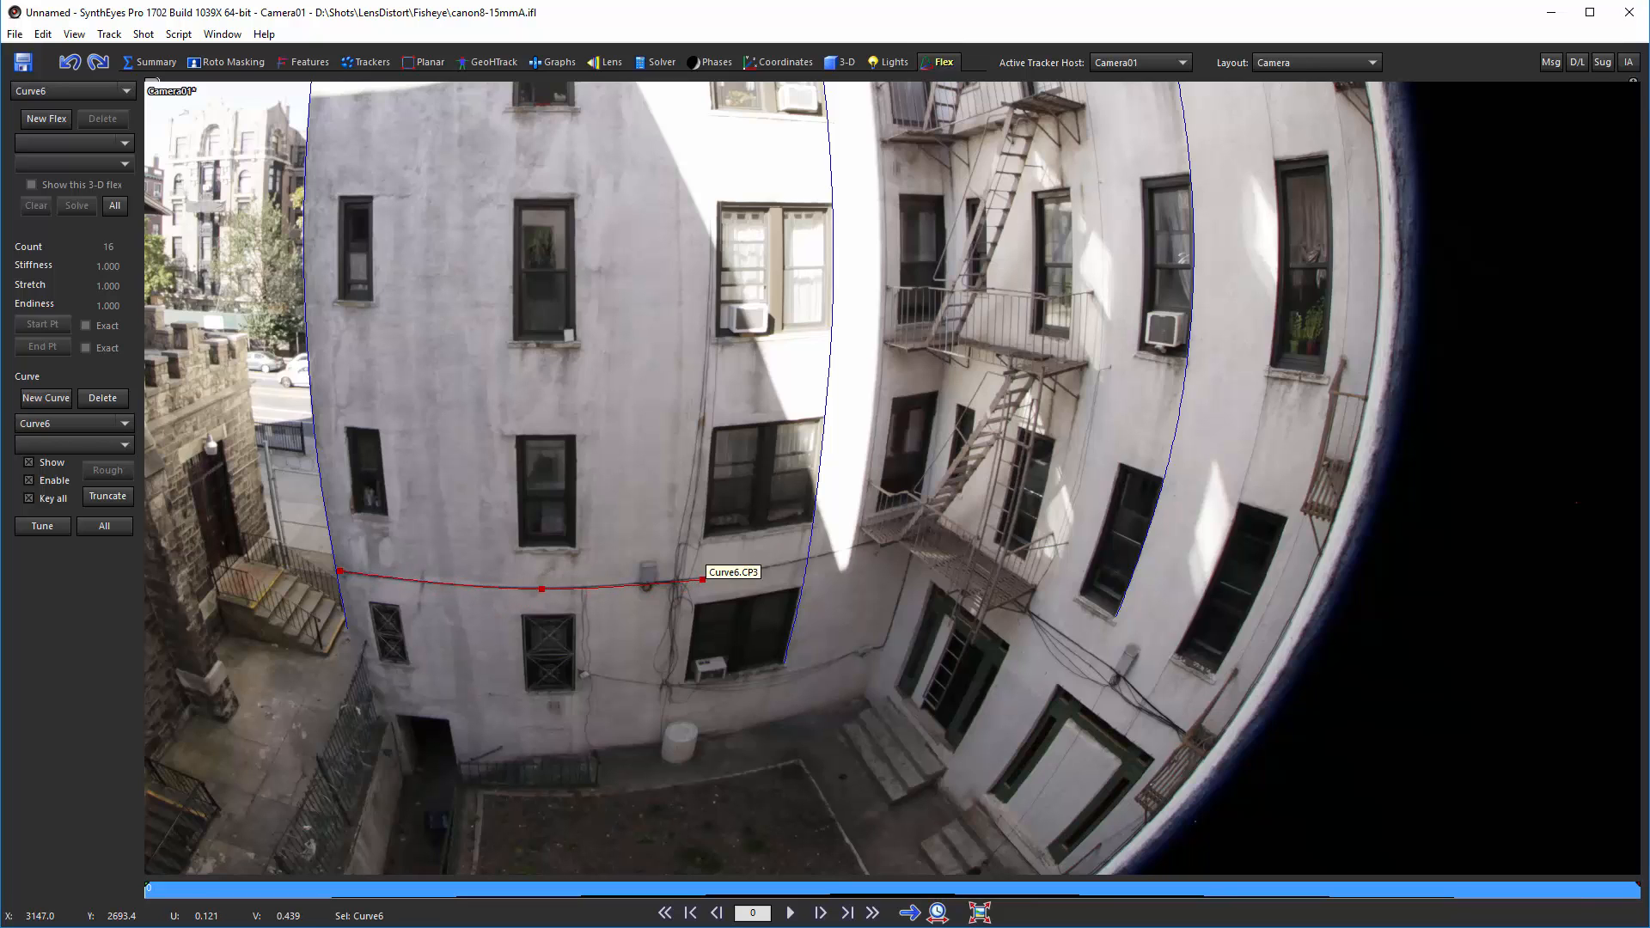
left_click(867, 549)
left_click_drag(867, 549, 863, 545)
Step: Zoom in and nudge the sixth curve's first control points onto the cable
scroll(339, 572, "up", 4)
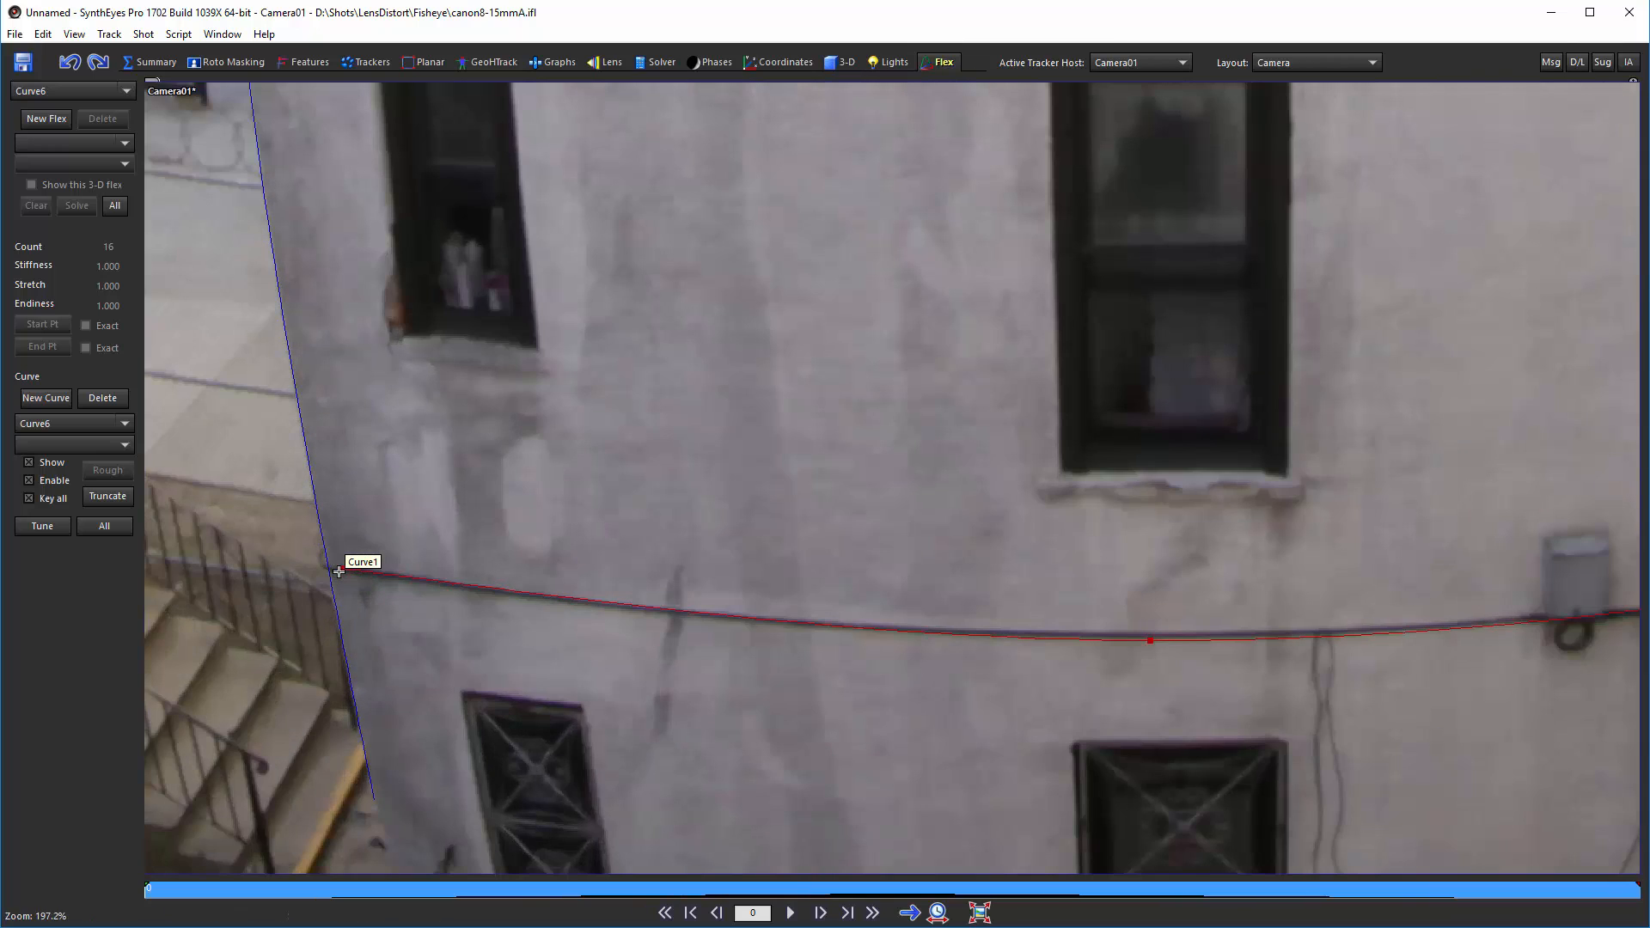
left_click_drag(341, 570, 351, 569)
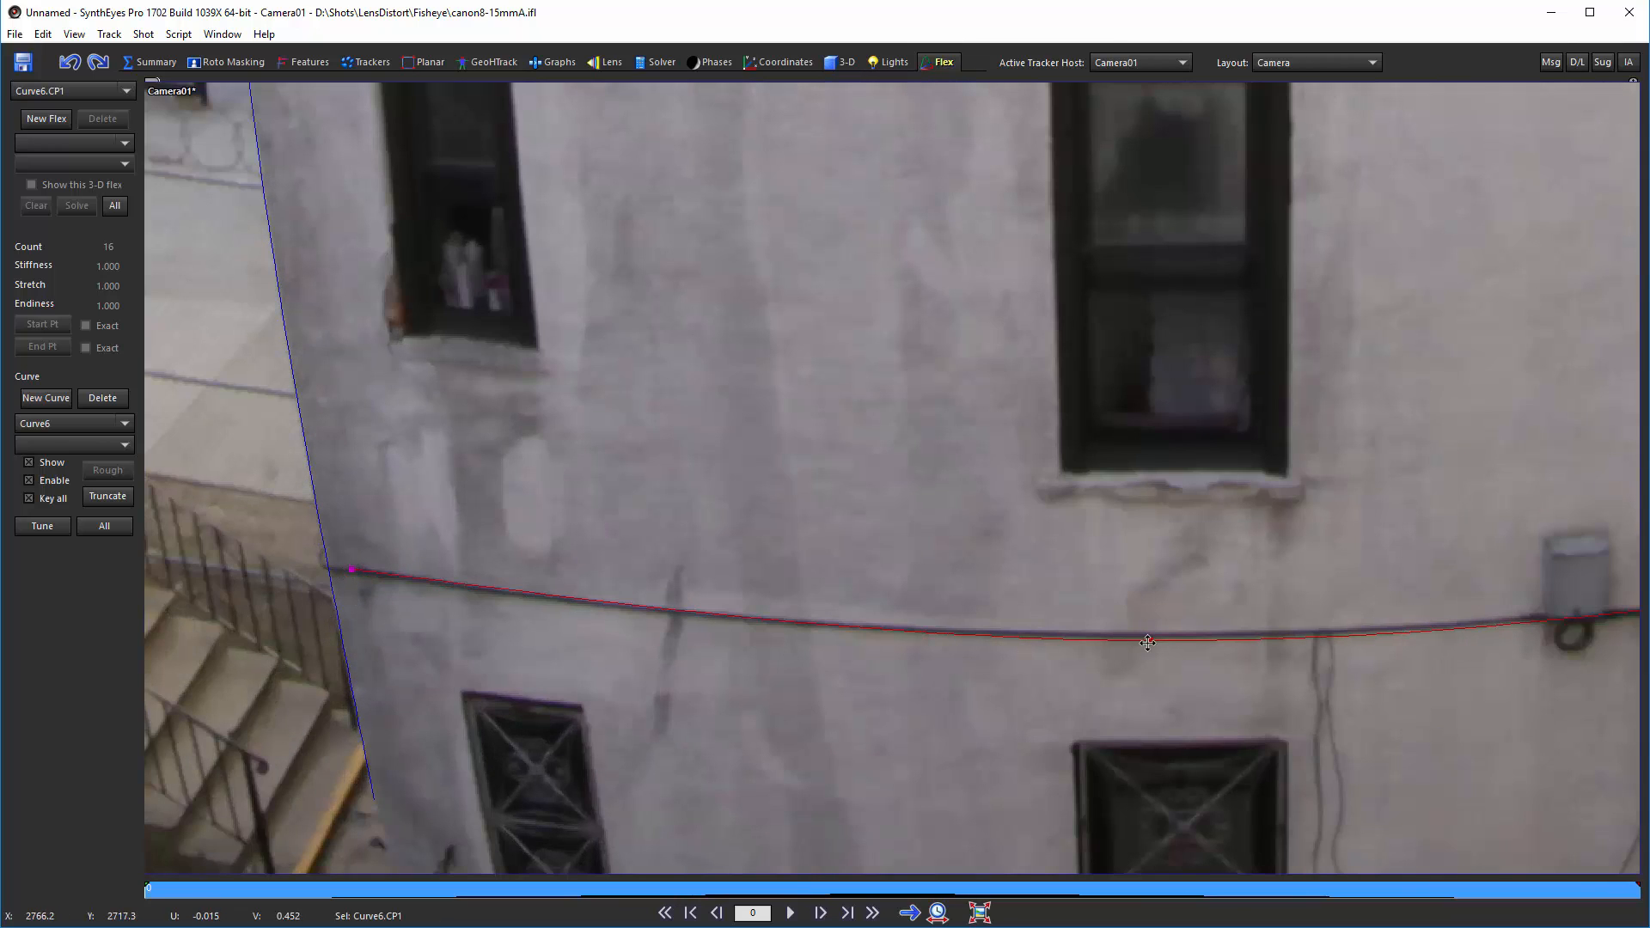
left_click_drag(1150, 640, 1146, 636)
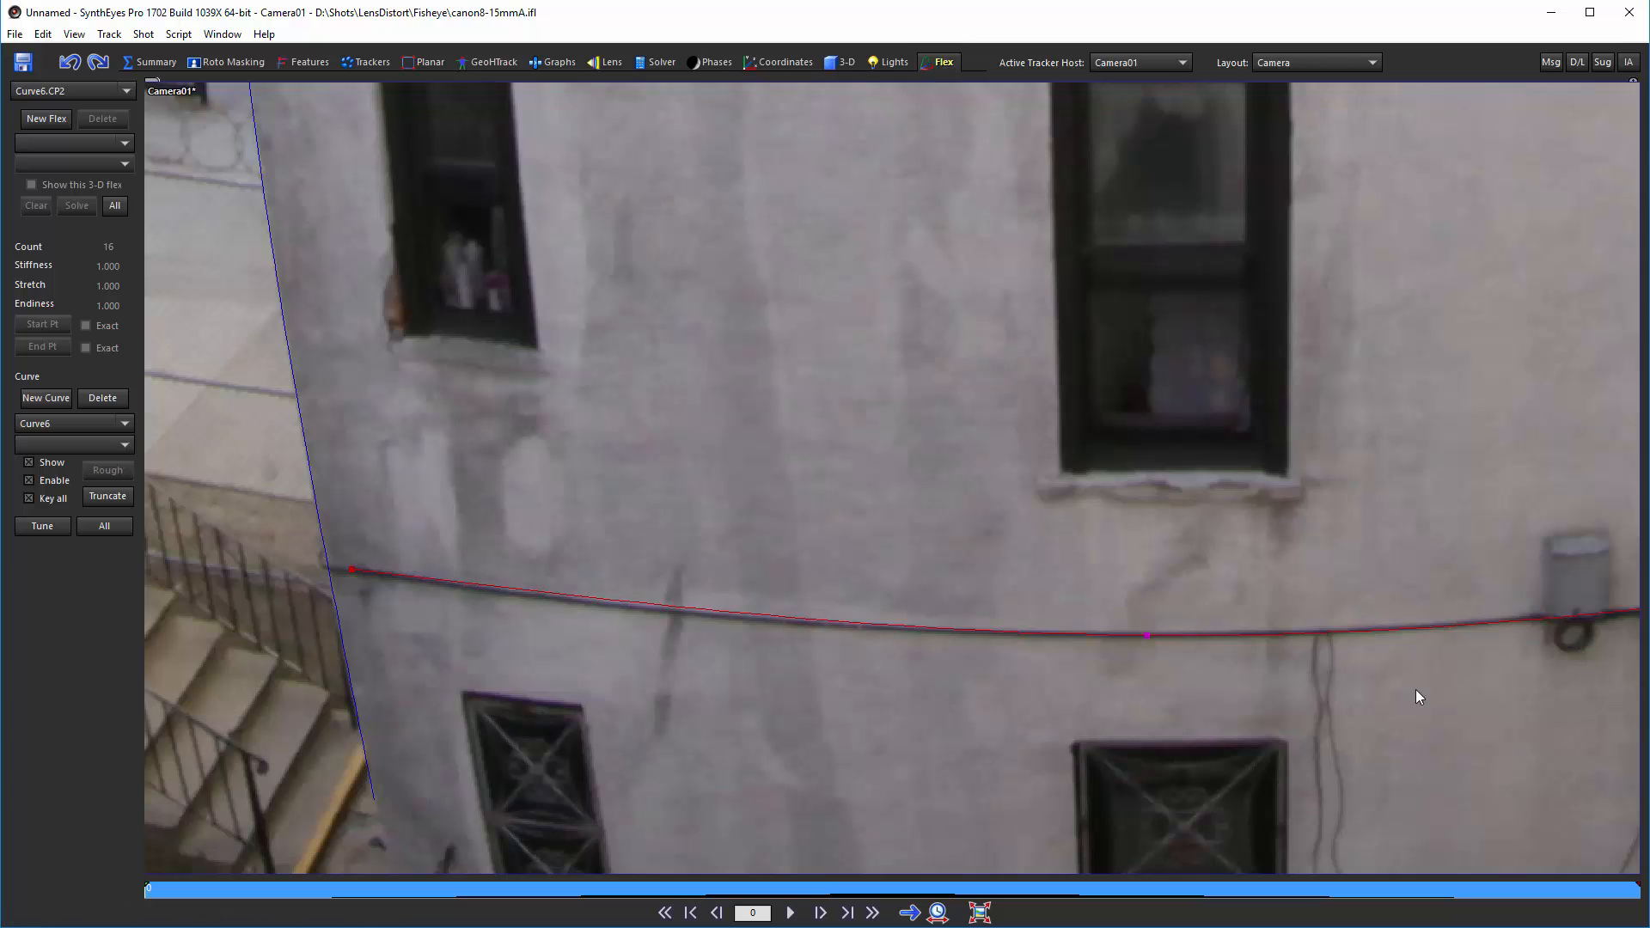
middle_click_drag(1444, 698, 976, 726)
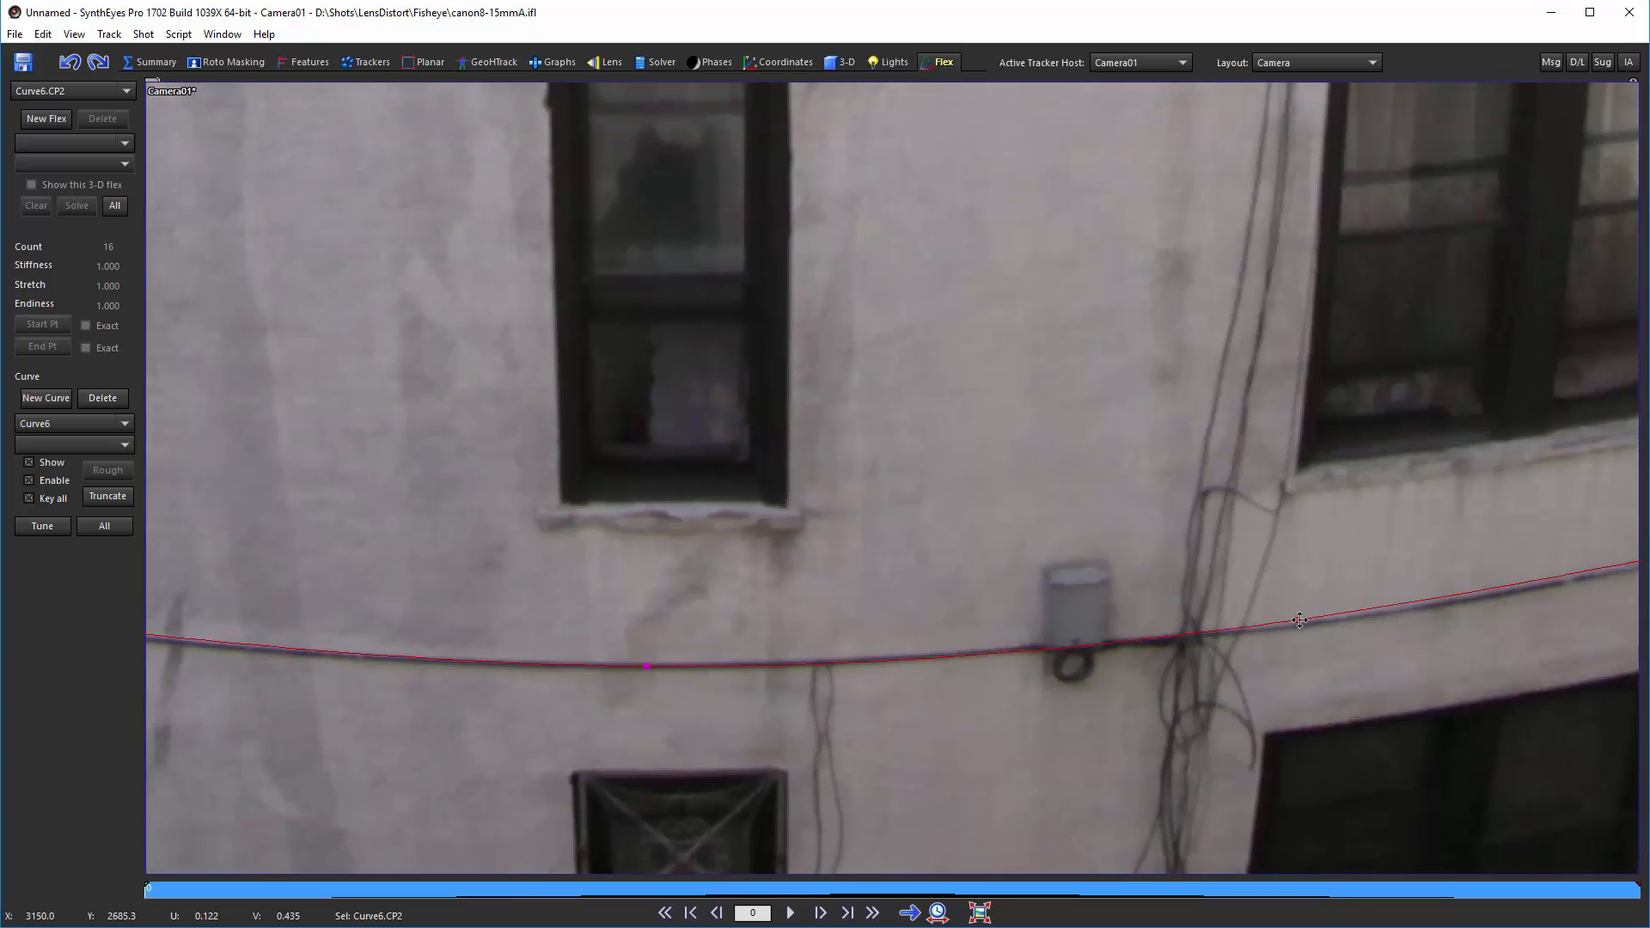
left_click_drag(1303, 624, 1304, 625)
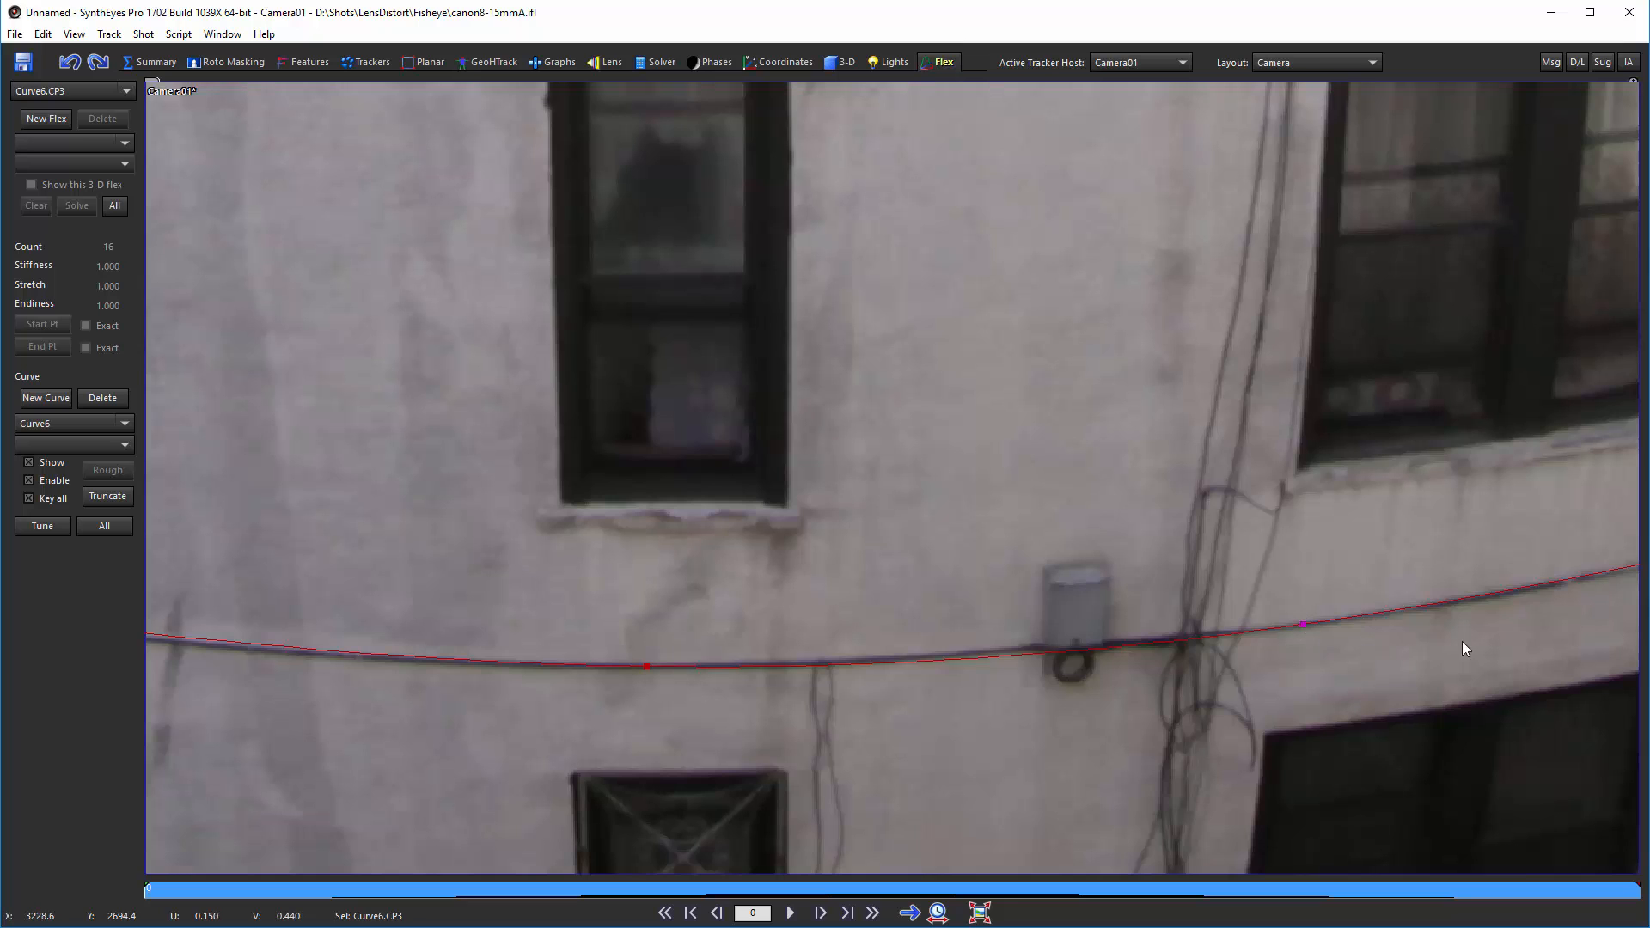
Step: Add more control points to the sixth curve along the cable and nudge them onto it
middle_click_drag(1465, 649, 993, 733)
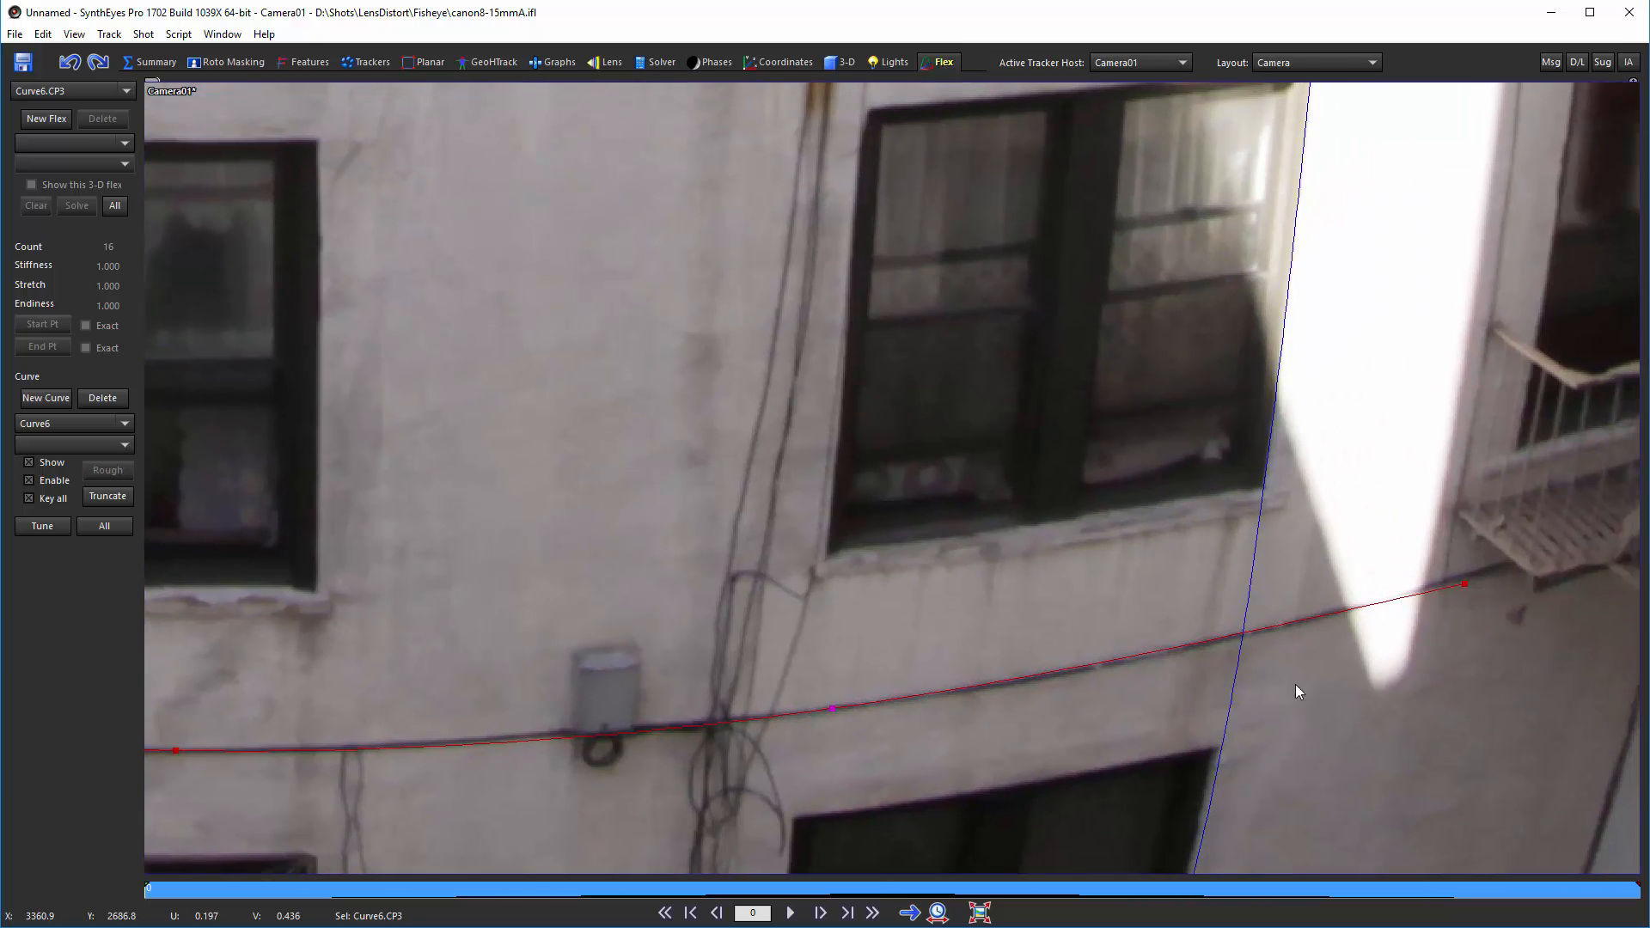
left_click(1476, 575)
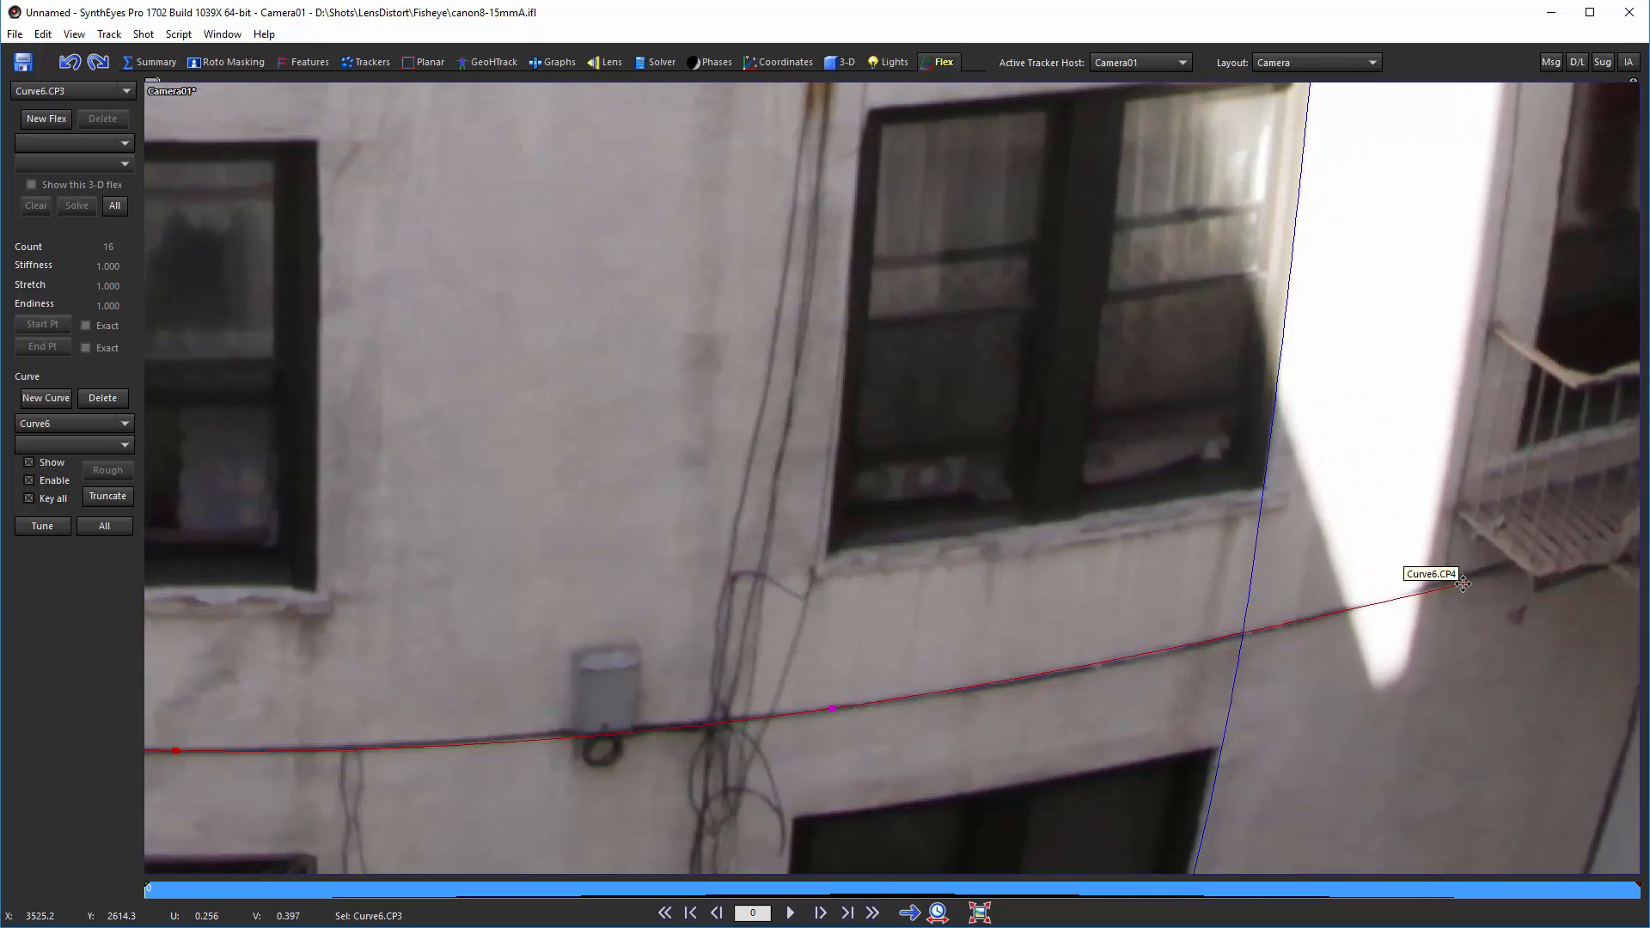
left_click(1178, 651)
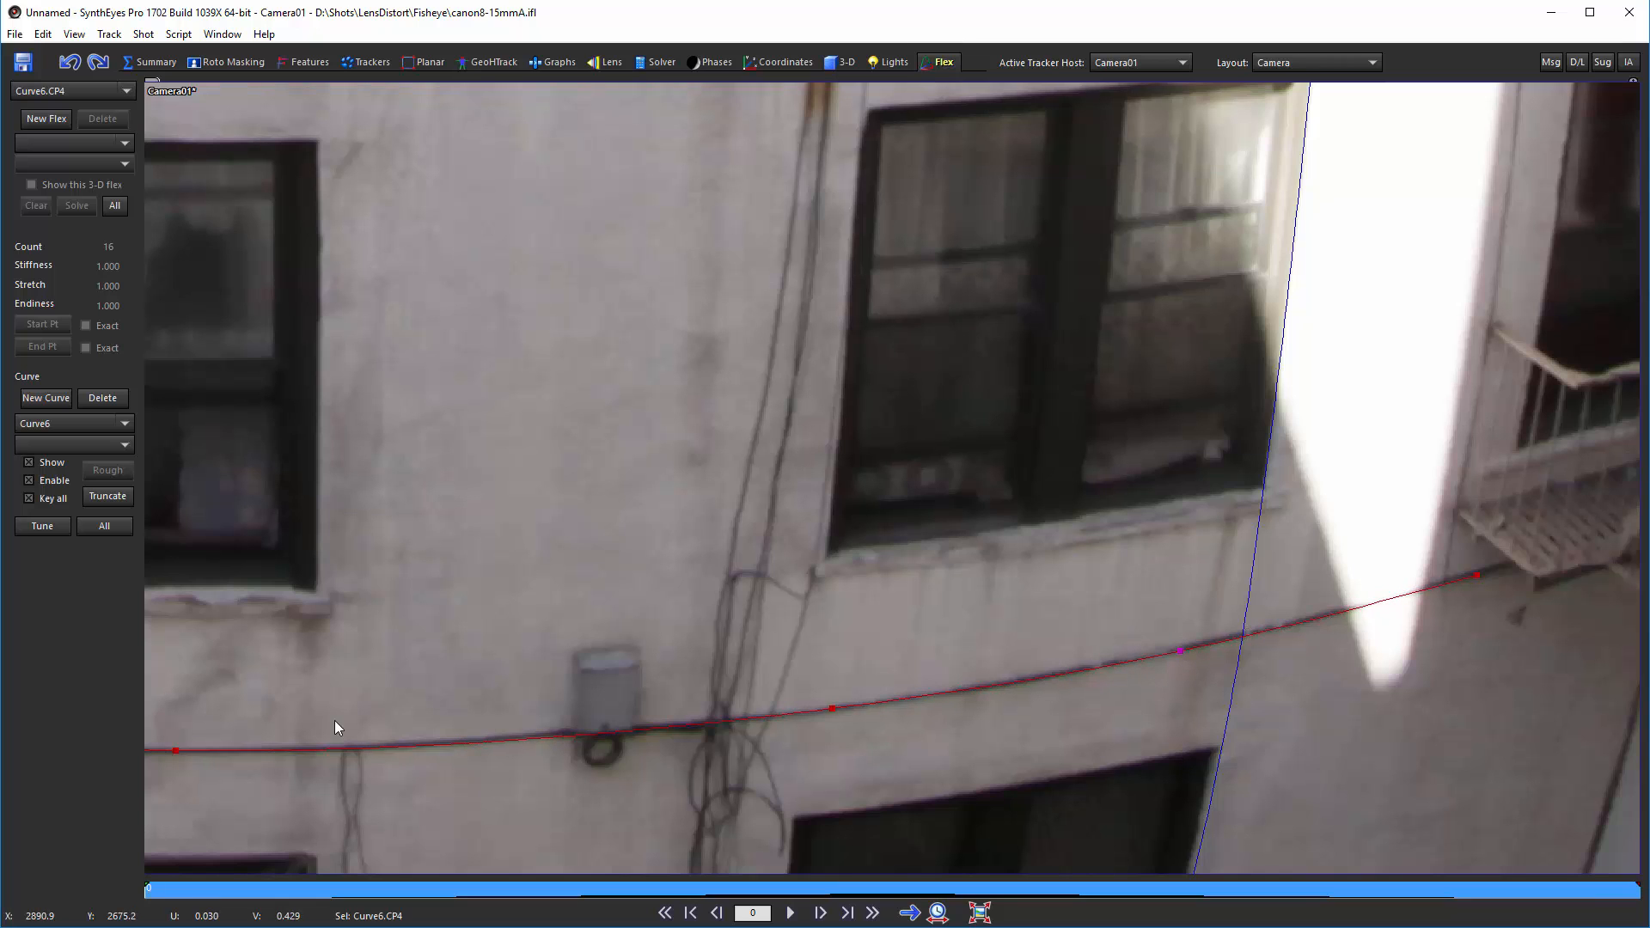
middle_click_drag(435, 653, 939, 449)
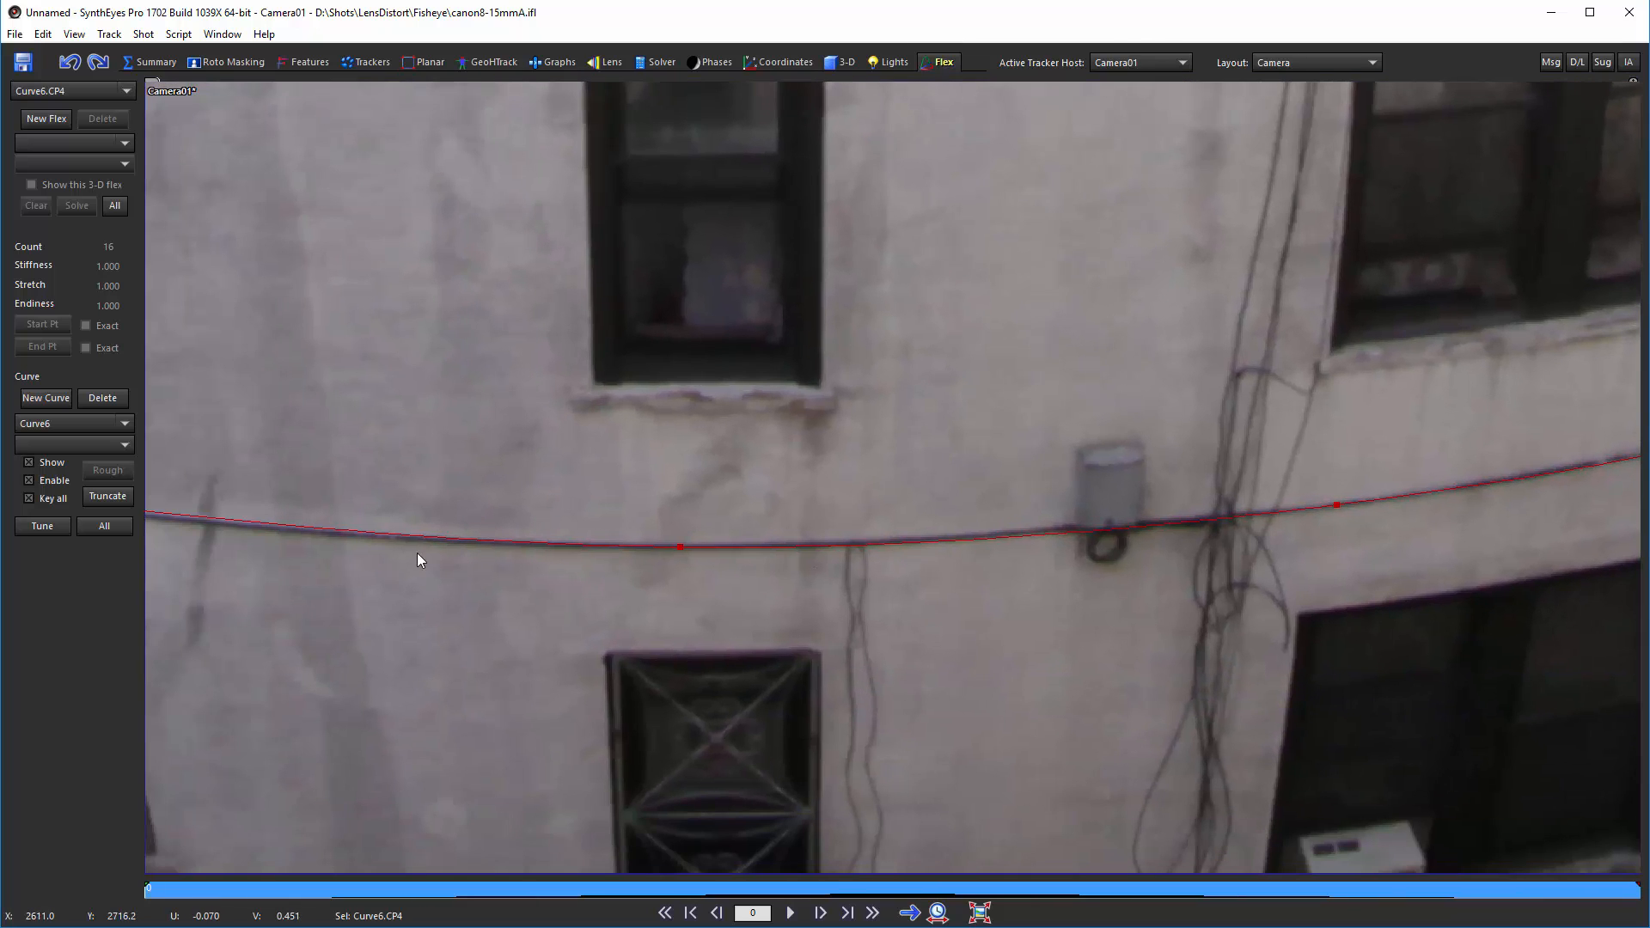
left_click(297, 526)
left_click_drag(296, 527, 295, 530)
scroll(296, 530, "down", 5)
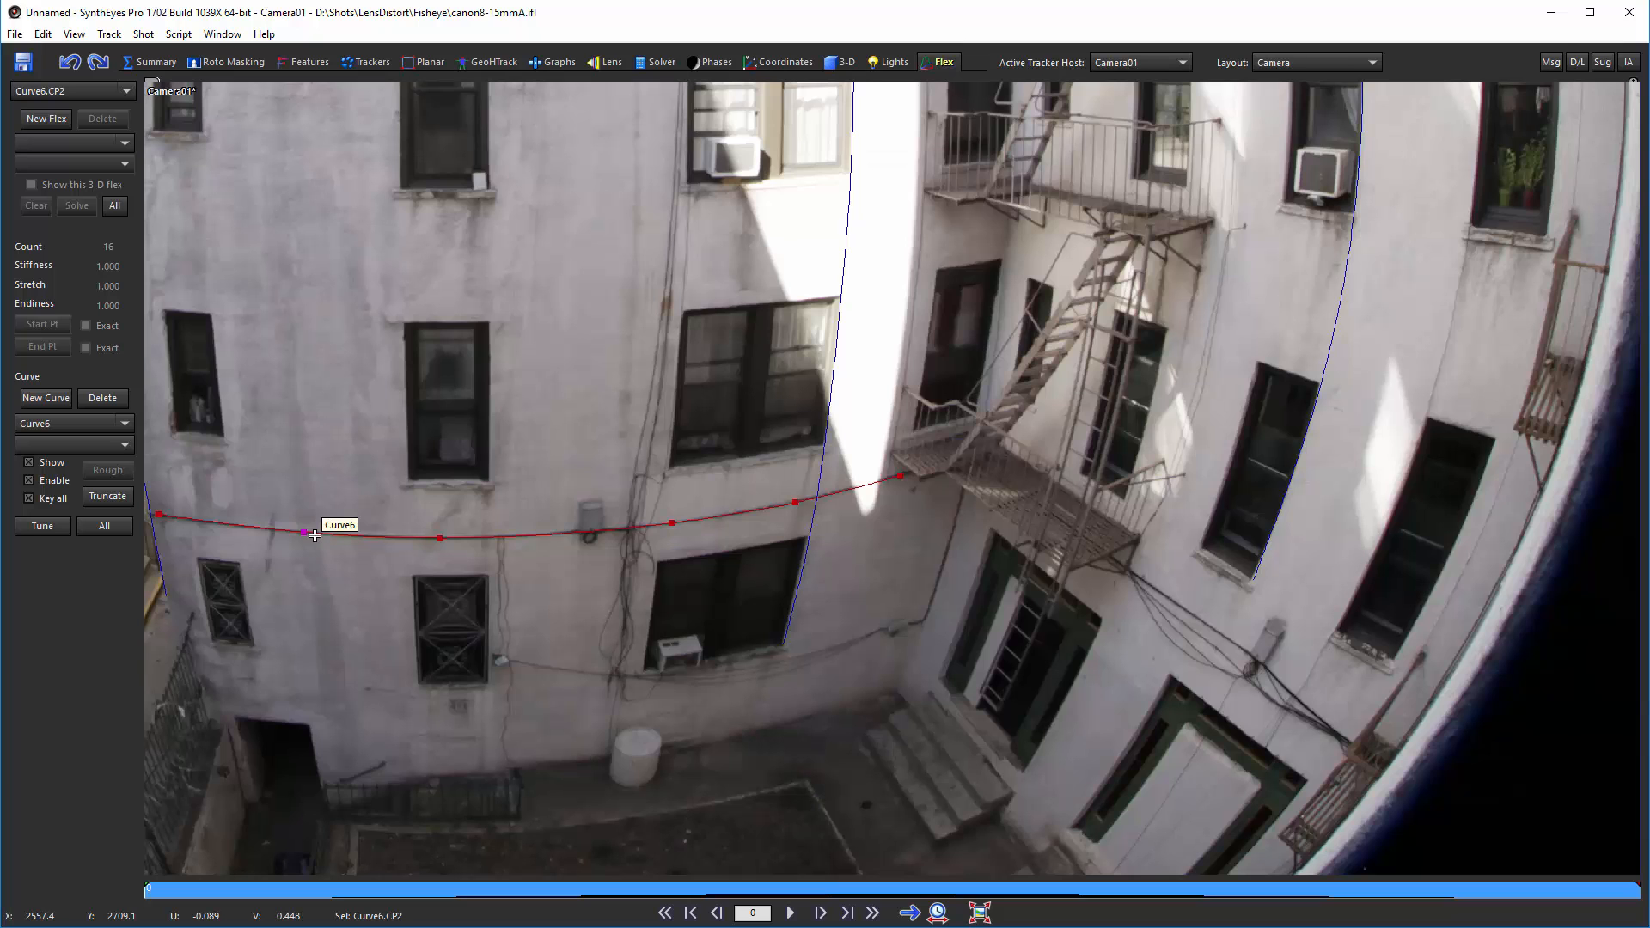
middle_click_drag(822, 234, 577, 809)
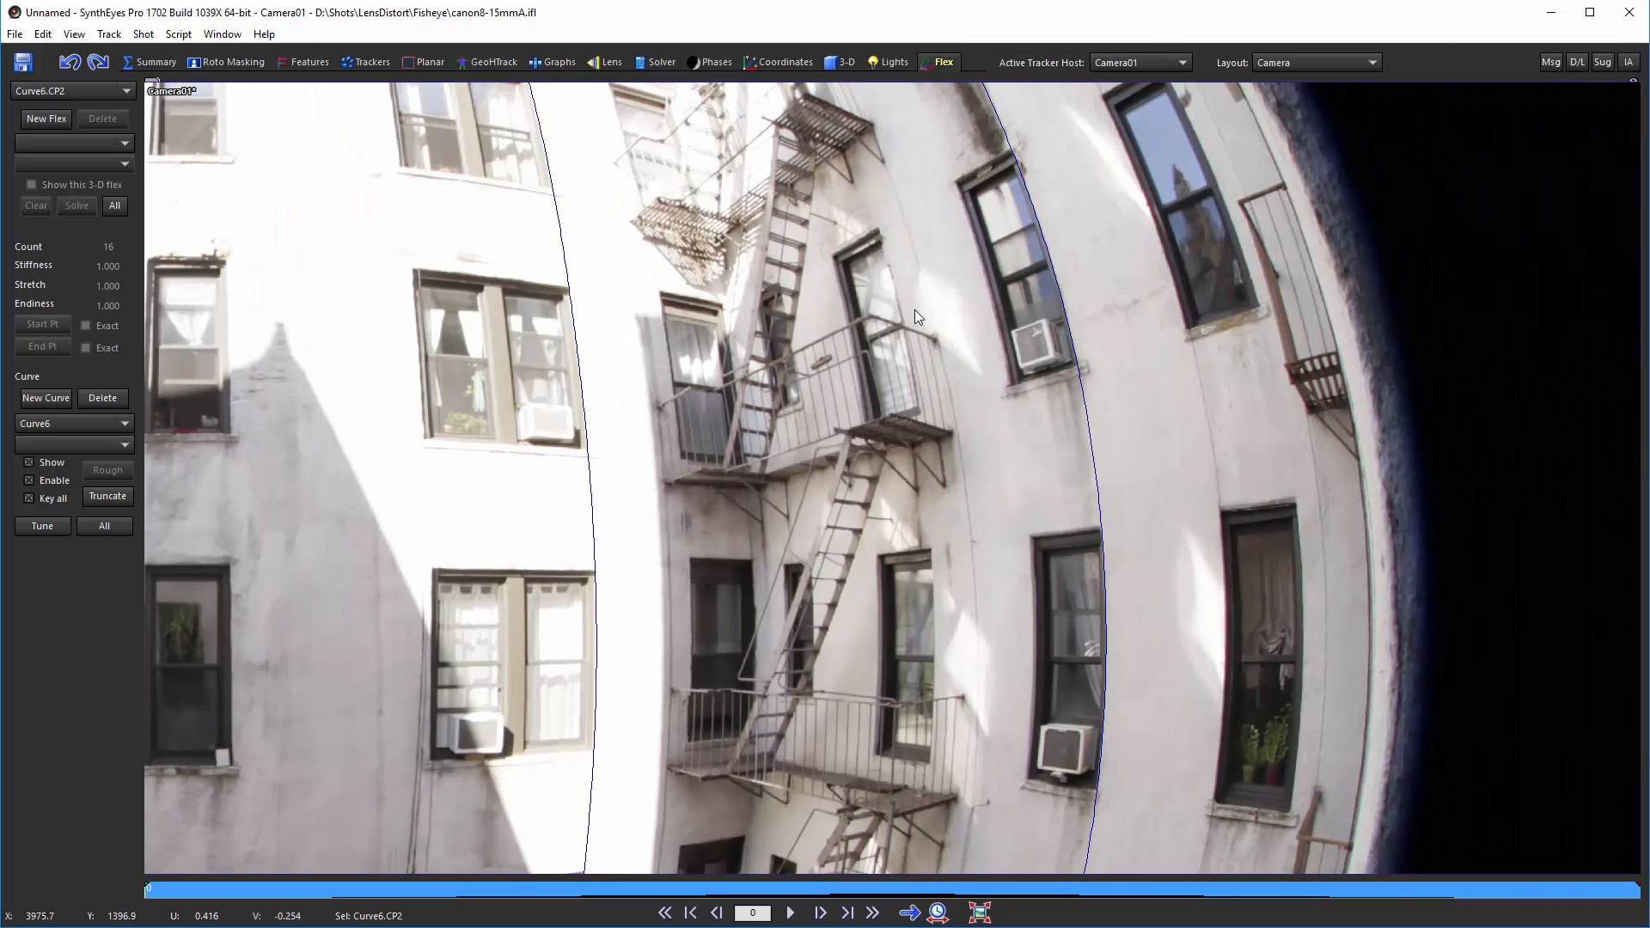
scroll(910, 335, "down", 6)
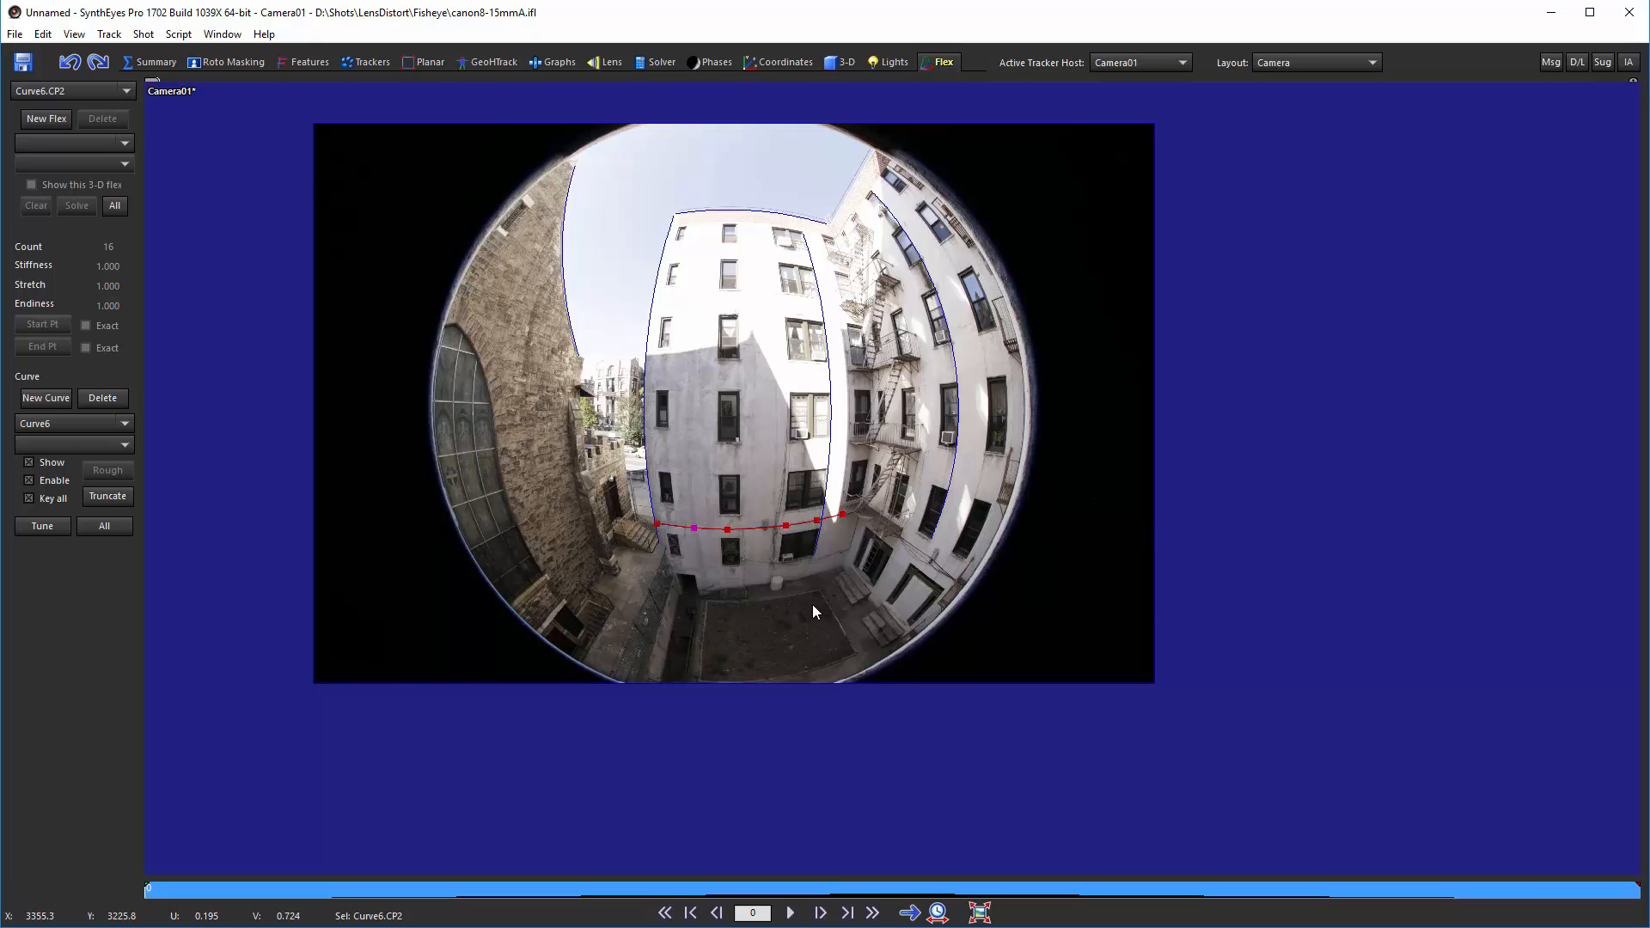
Step: Switch to roto masking and draw a circular spline around the fisheye image circle
left_click(254, 60)
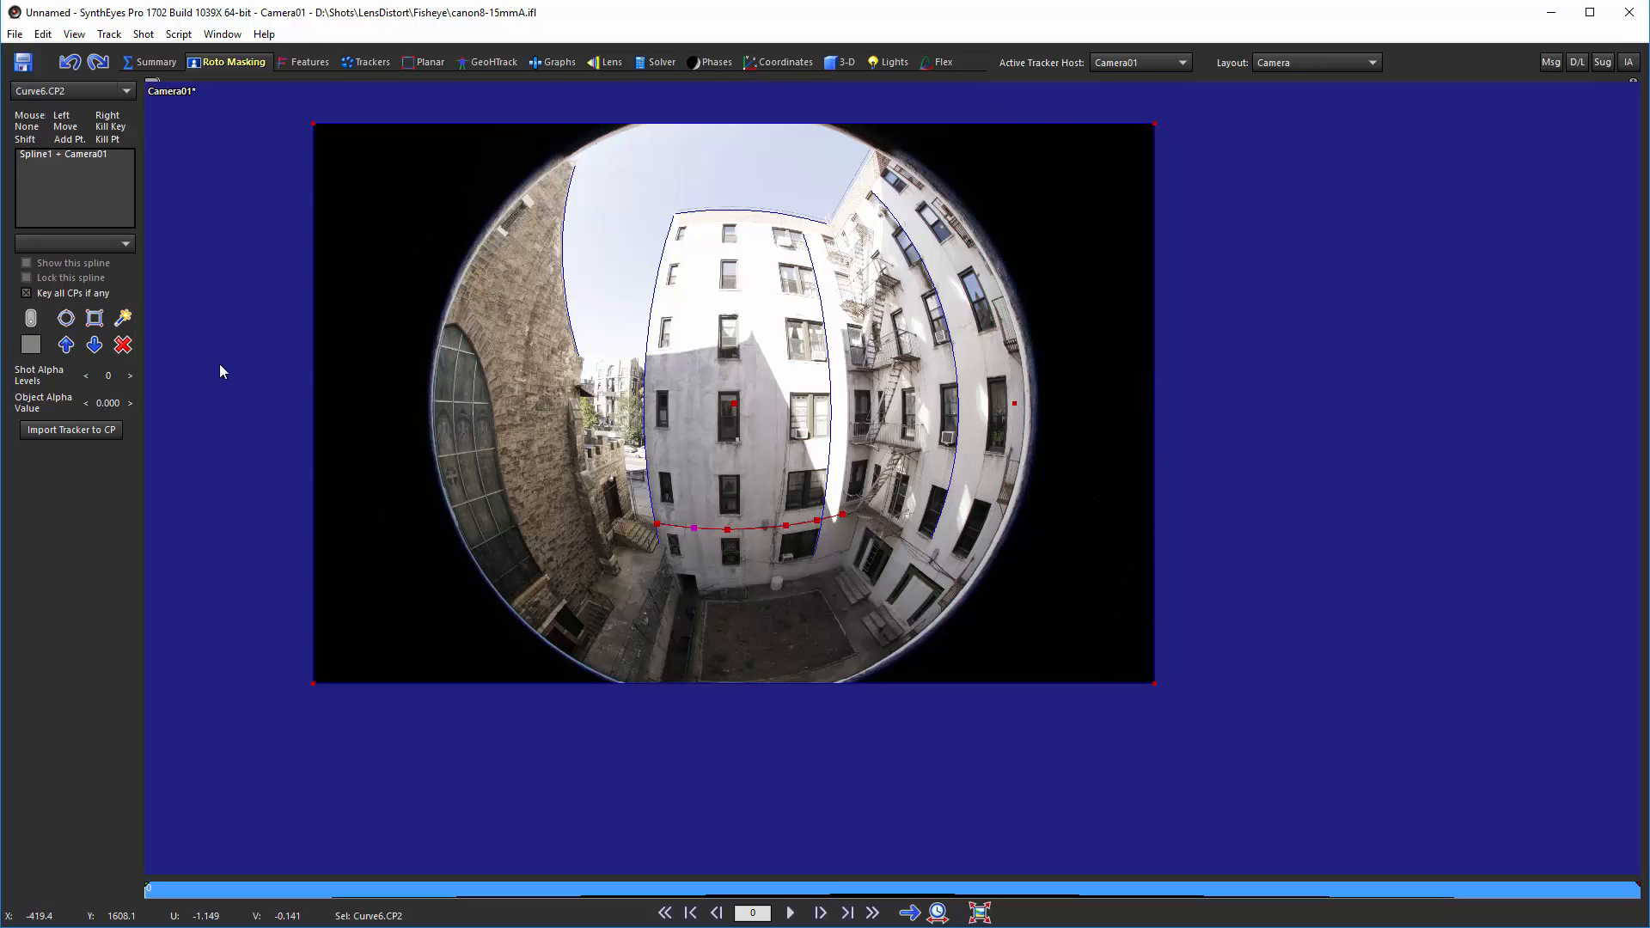
left_click(67, 321)
left_click_drag(429, 392, 1032, 419)
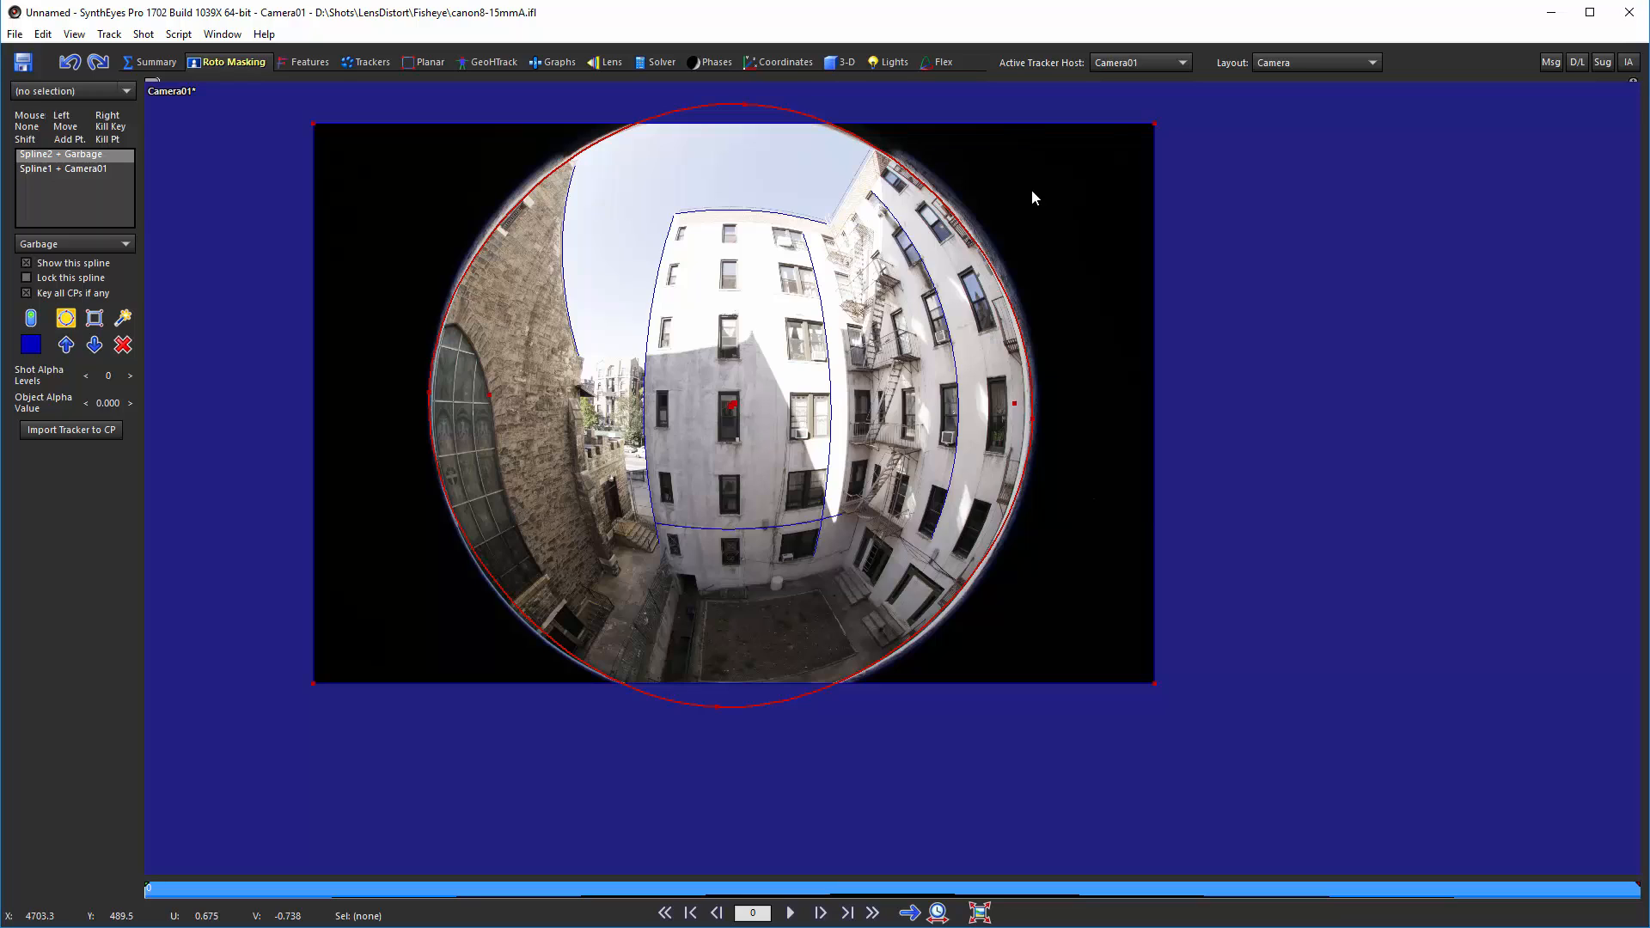
Step: Adjust the circular spline's control points to fit the fisheye image boundary
left_click(946, 206, "shift")
left_click_drag(945, 206, 947, 199)
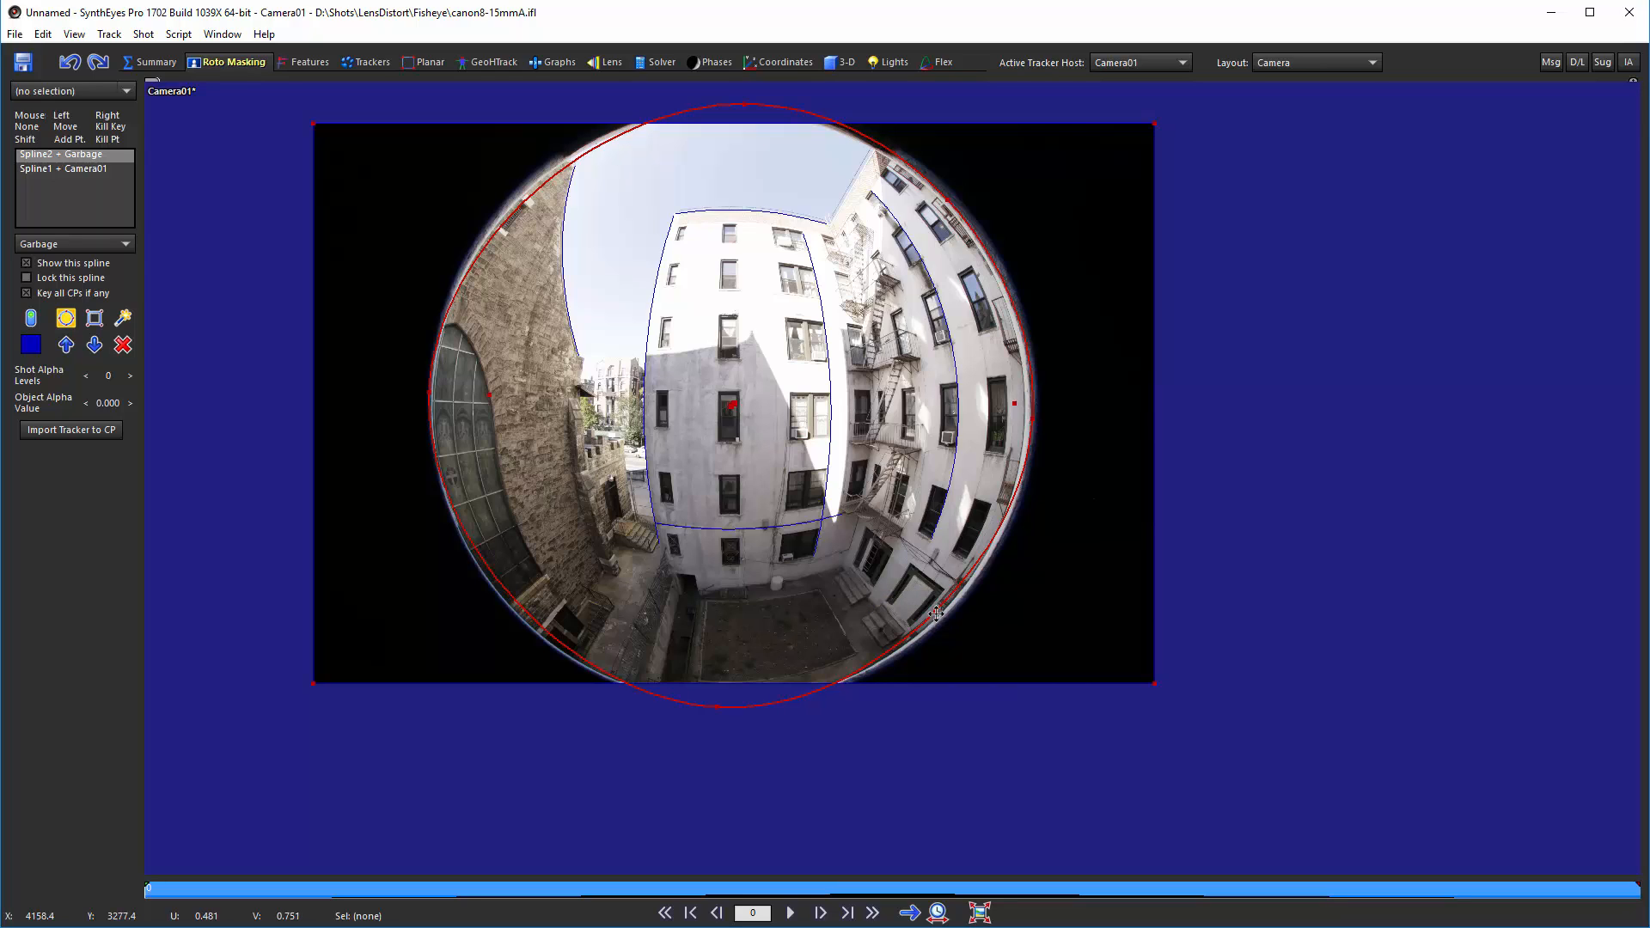
left_click_drag(935, 613, 940, 621)
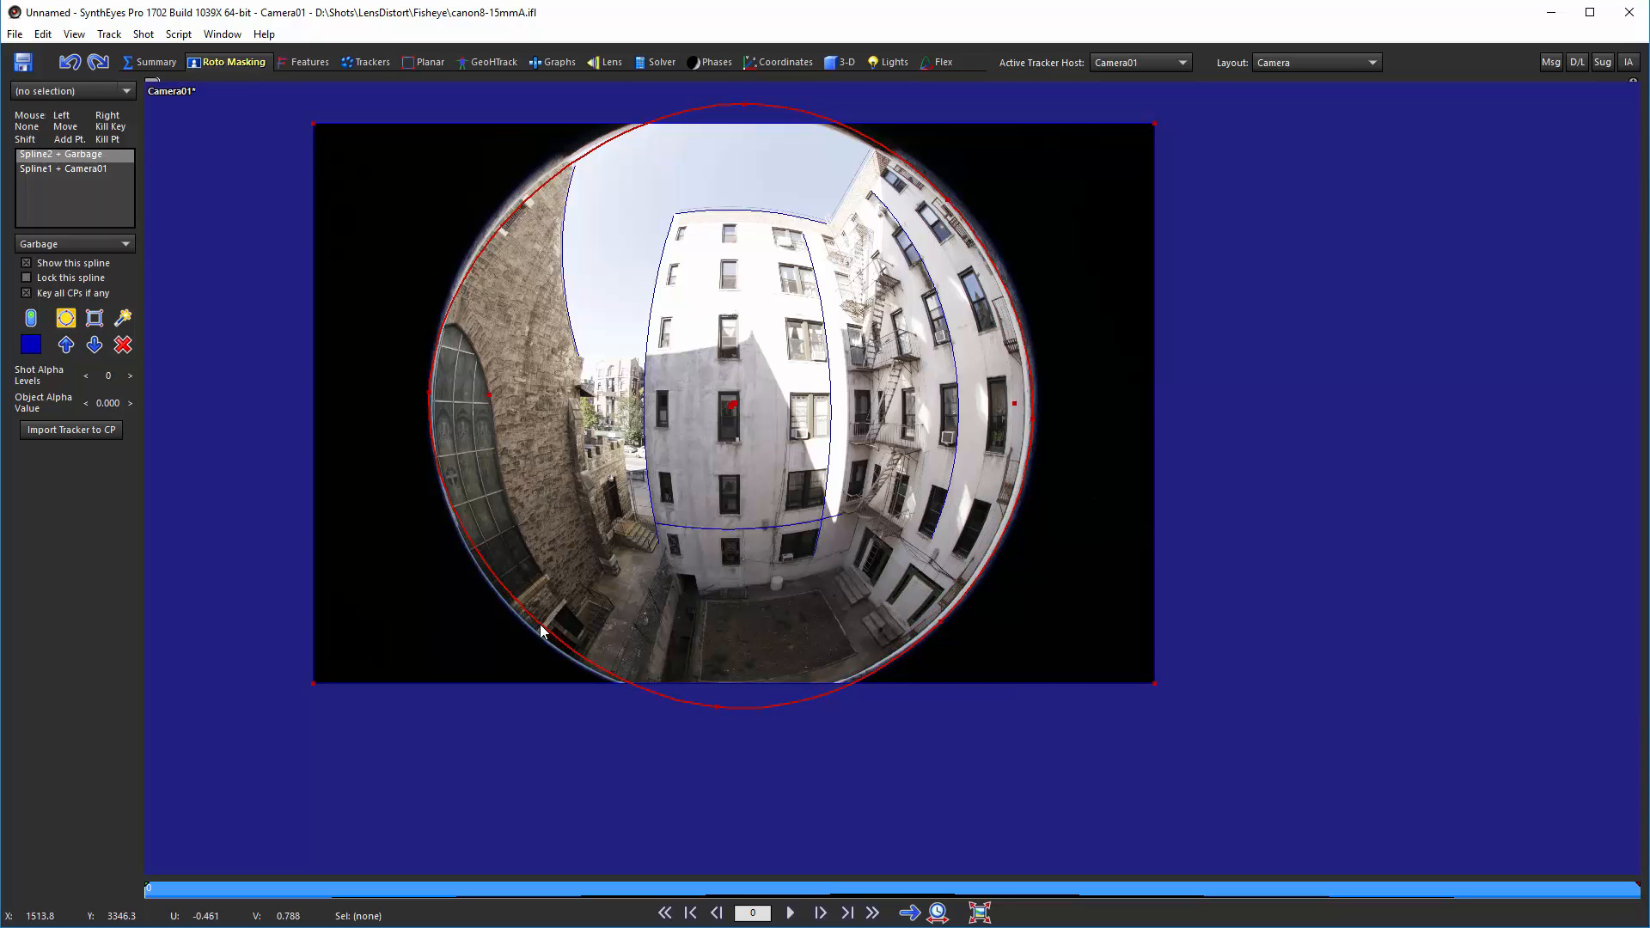
left_click_drag(539, 625, 529, 628)
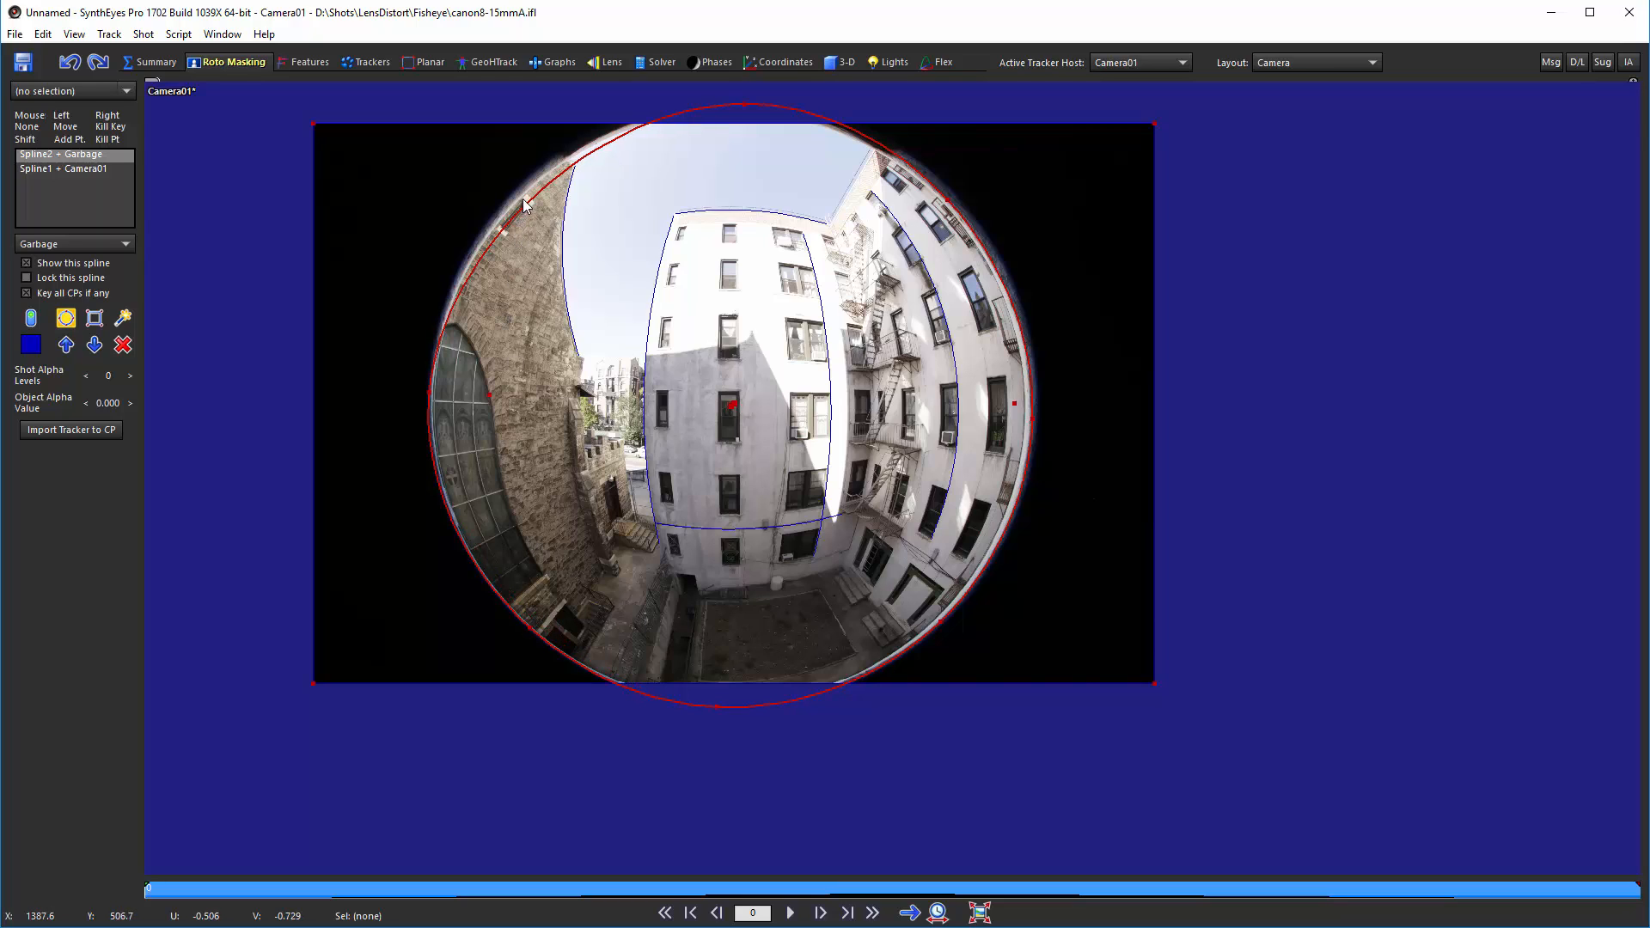
Step: Refine the circular spline and add control points where it meets the image's top and bottom edges so it follows the frame
left_click_drag(525, 201, 515, 194)
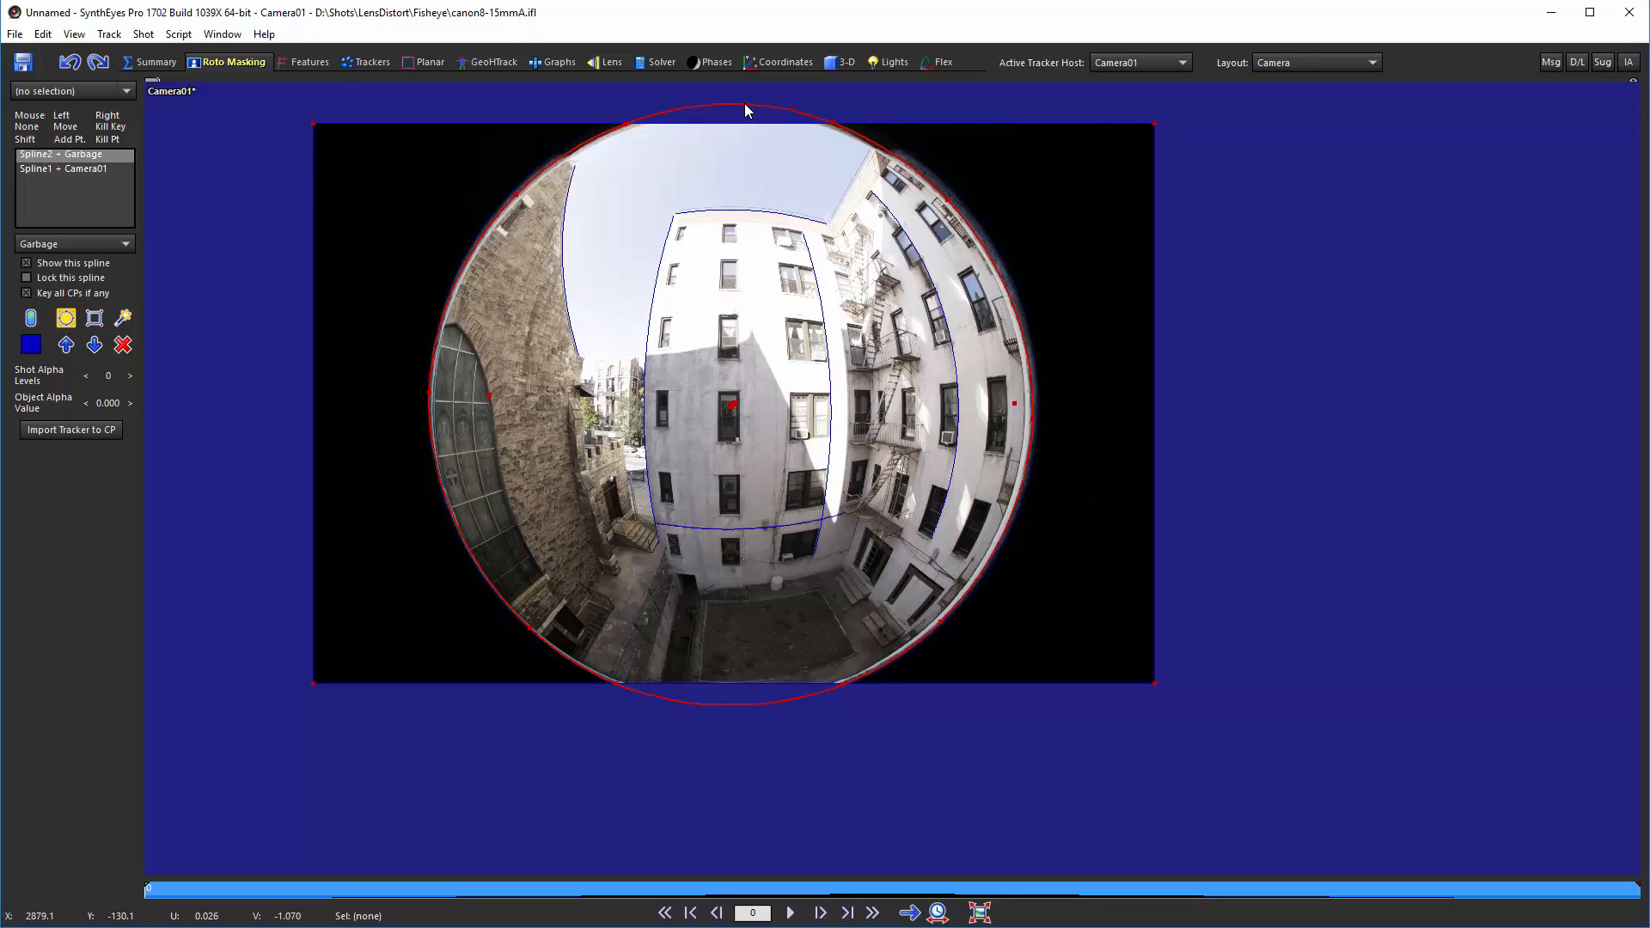
double_click(835, 122)
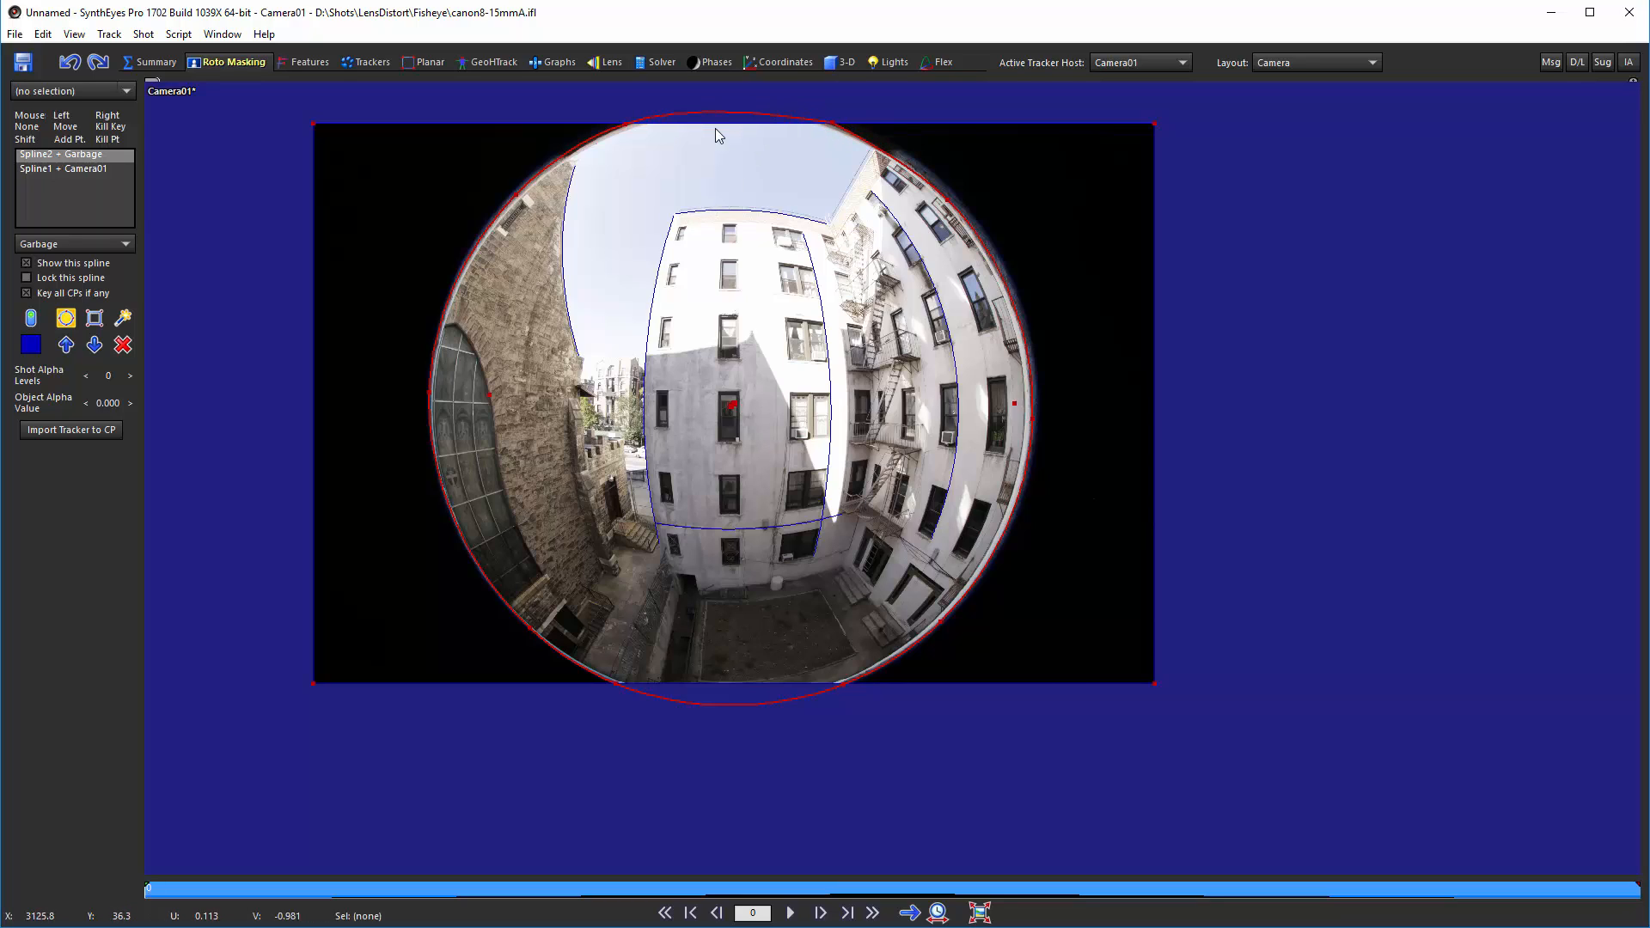
double_click(626, 123)
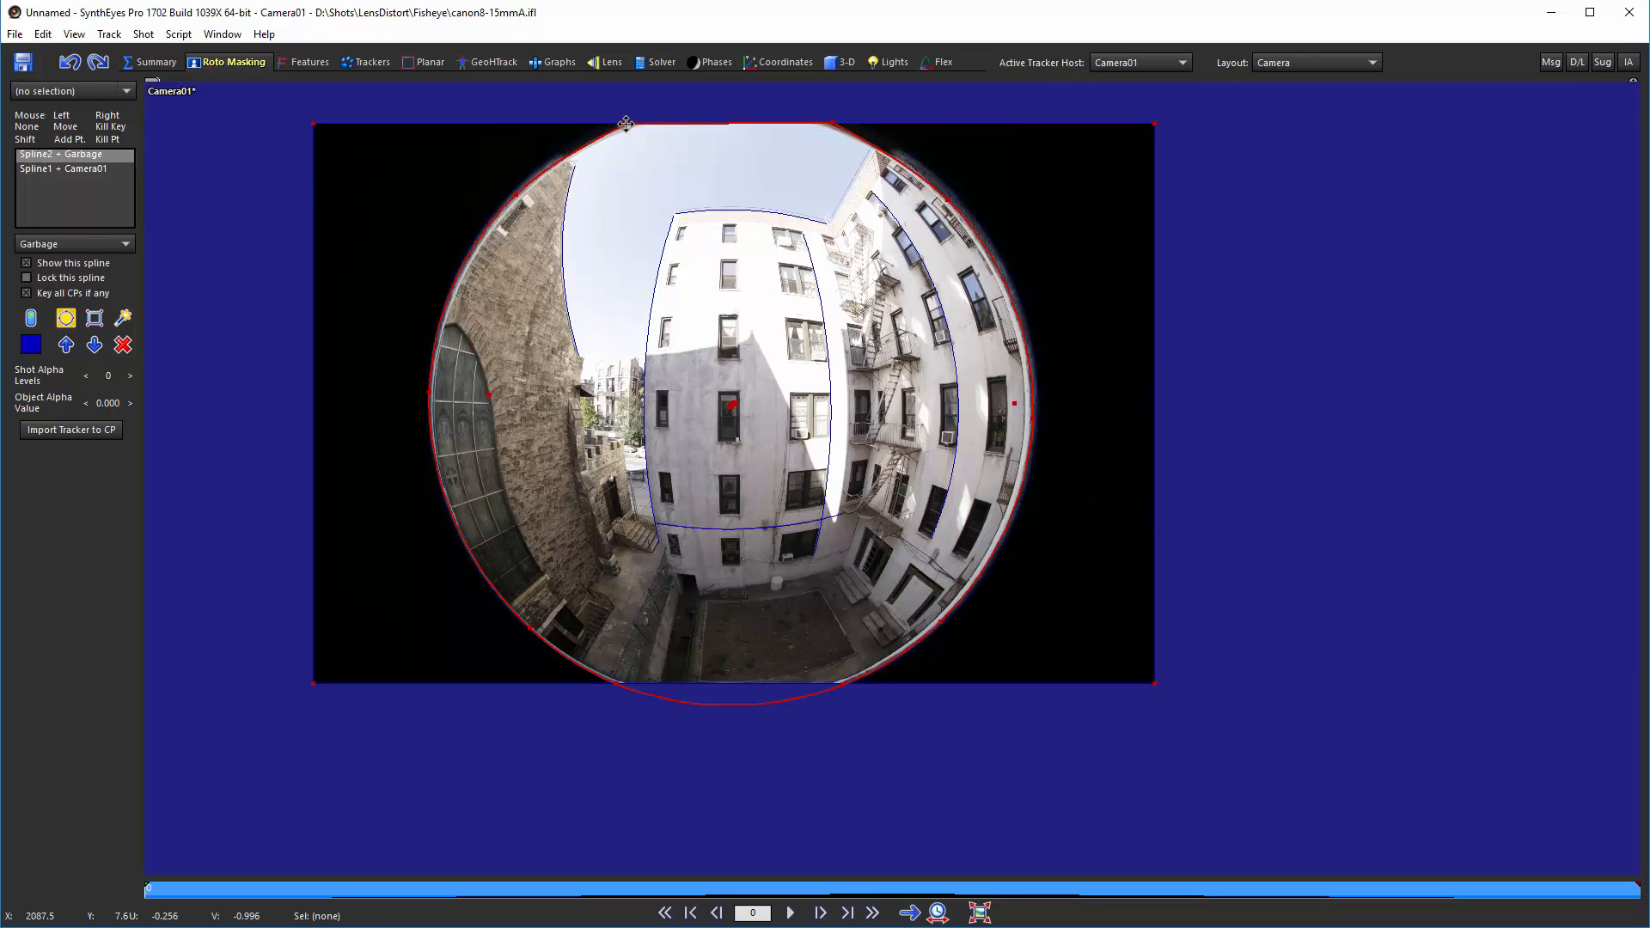
double_click(617, 685)
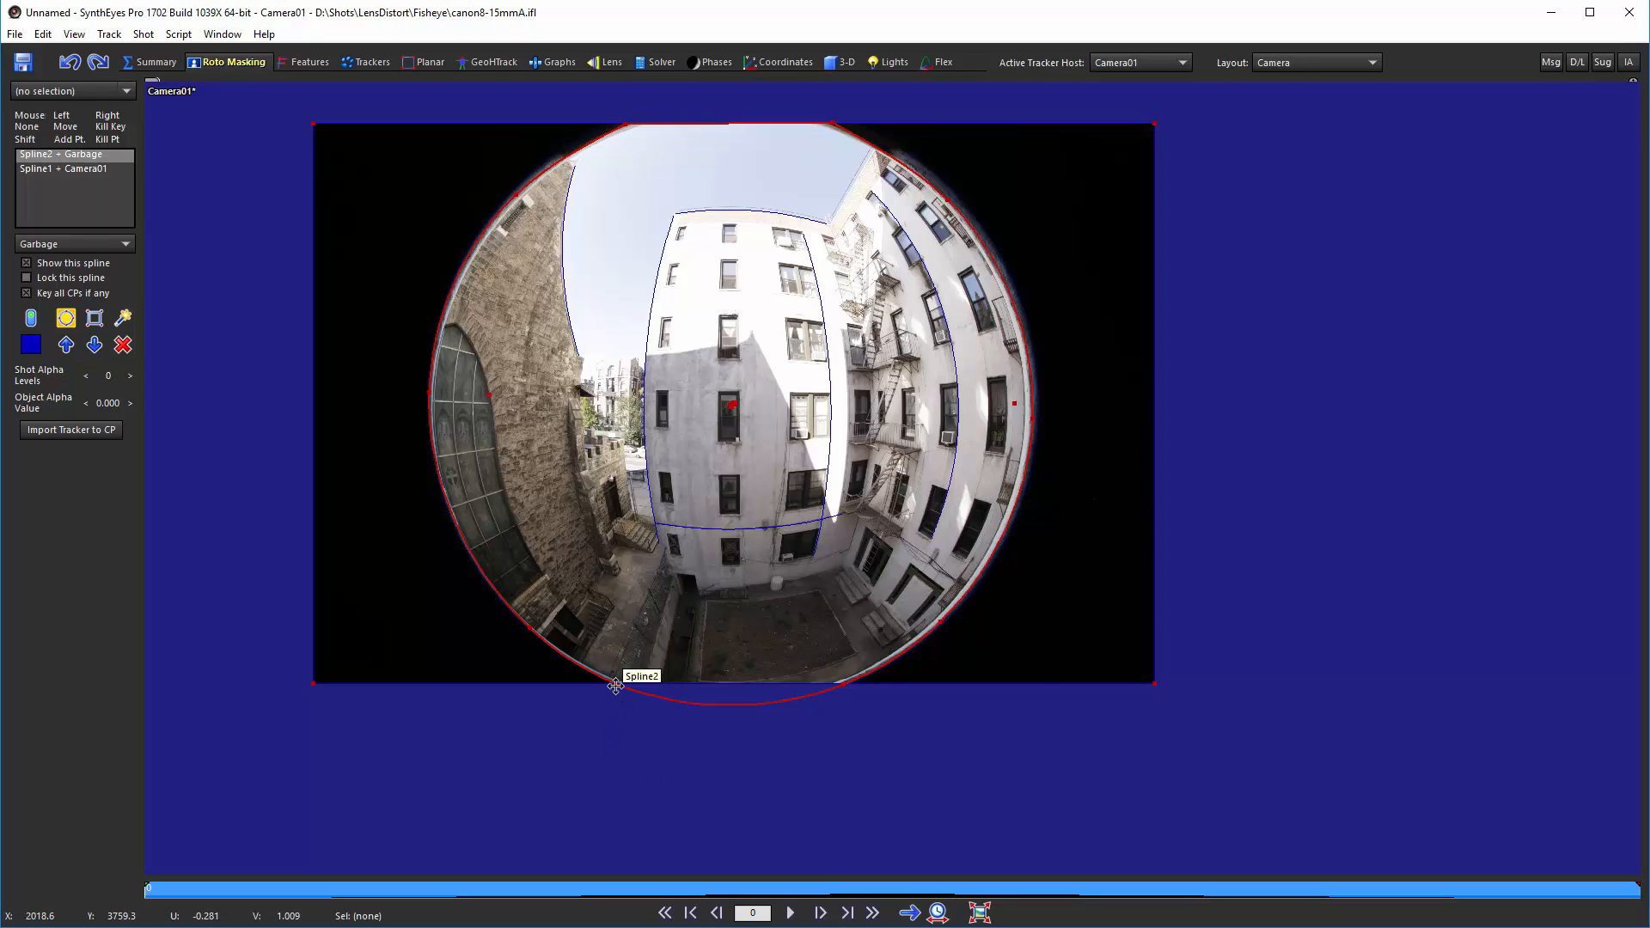
double_click(842, 685)
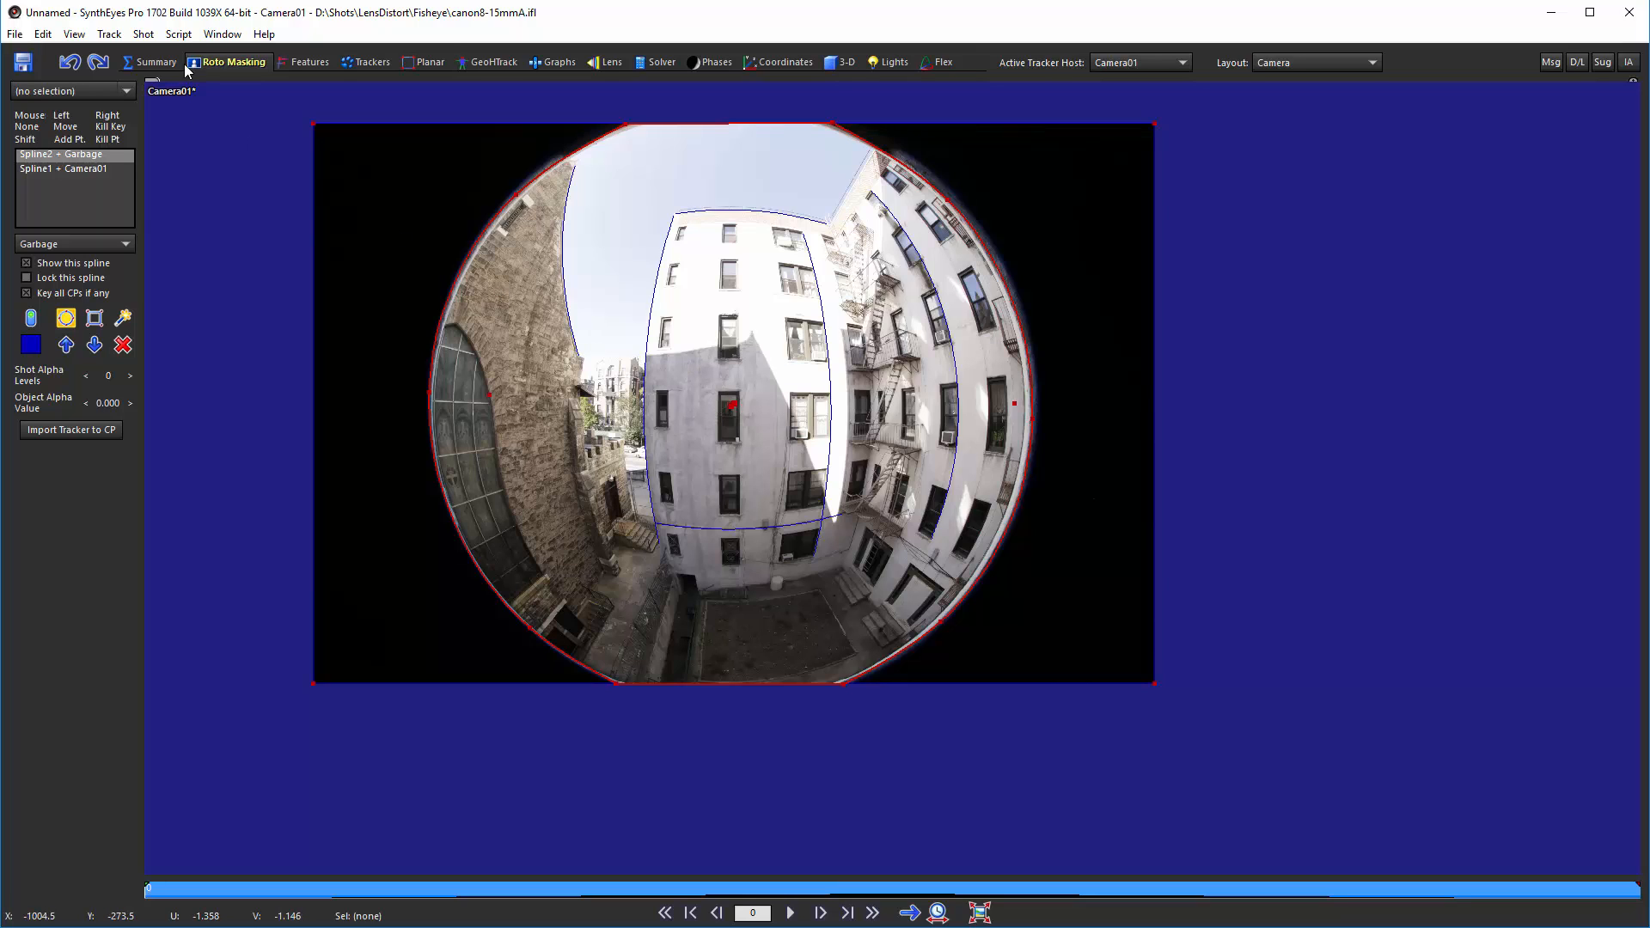
Step: Run Lens Master Calibration with Straighten Lines calibration and Fisheye lens calculation, and move the result panel aside
left_click(181, 34)
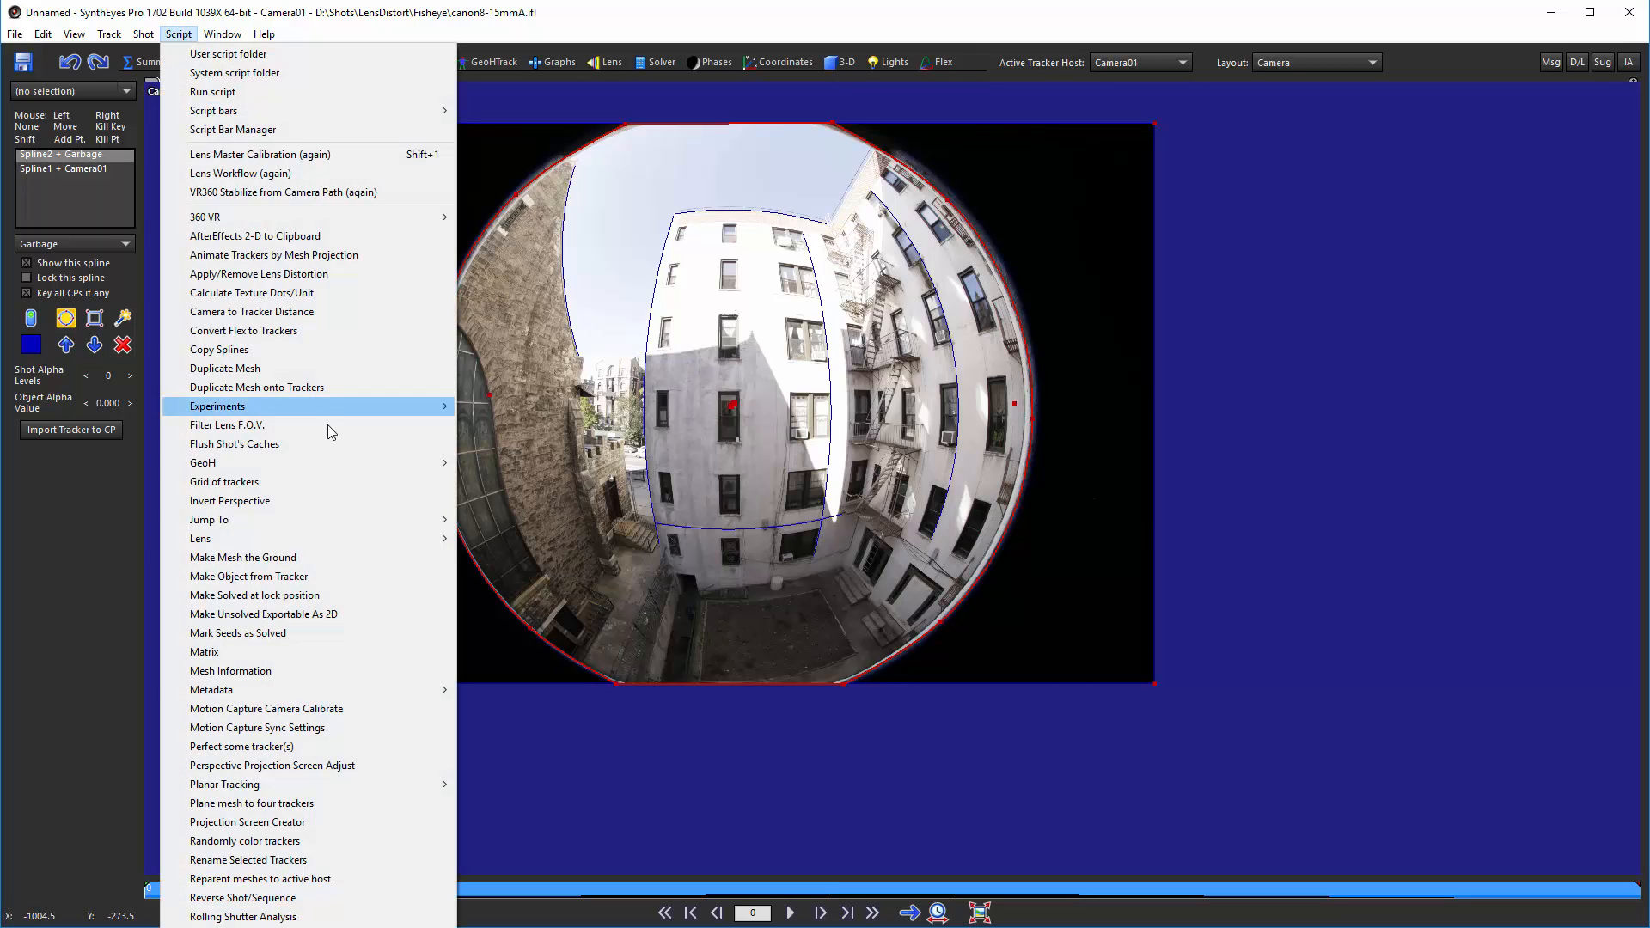
mouse_move(428, 540)
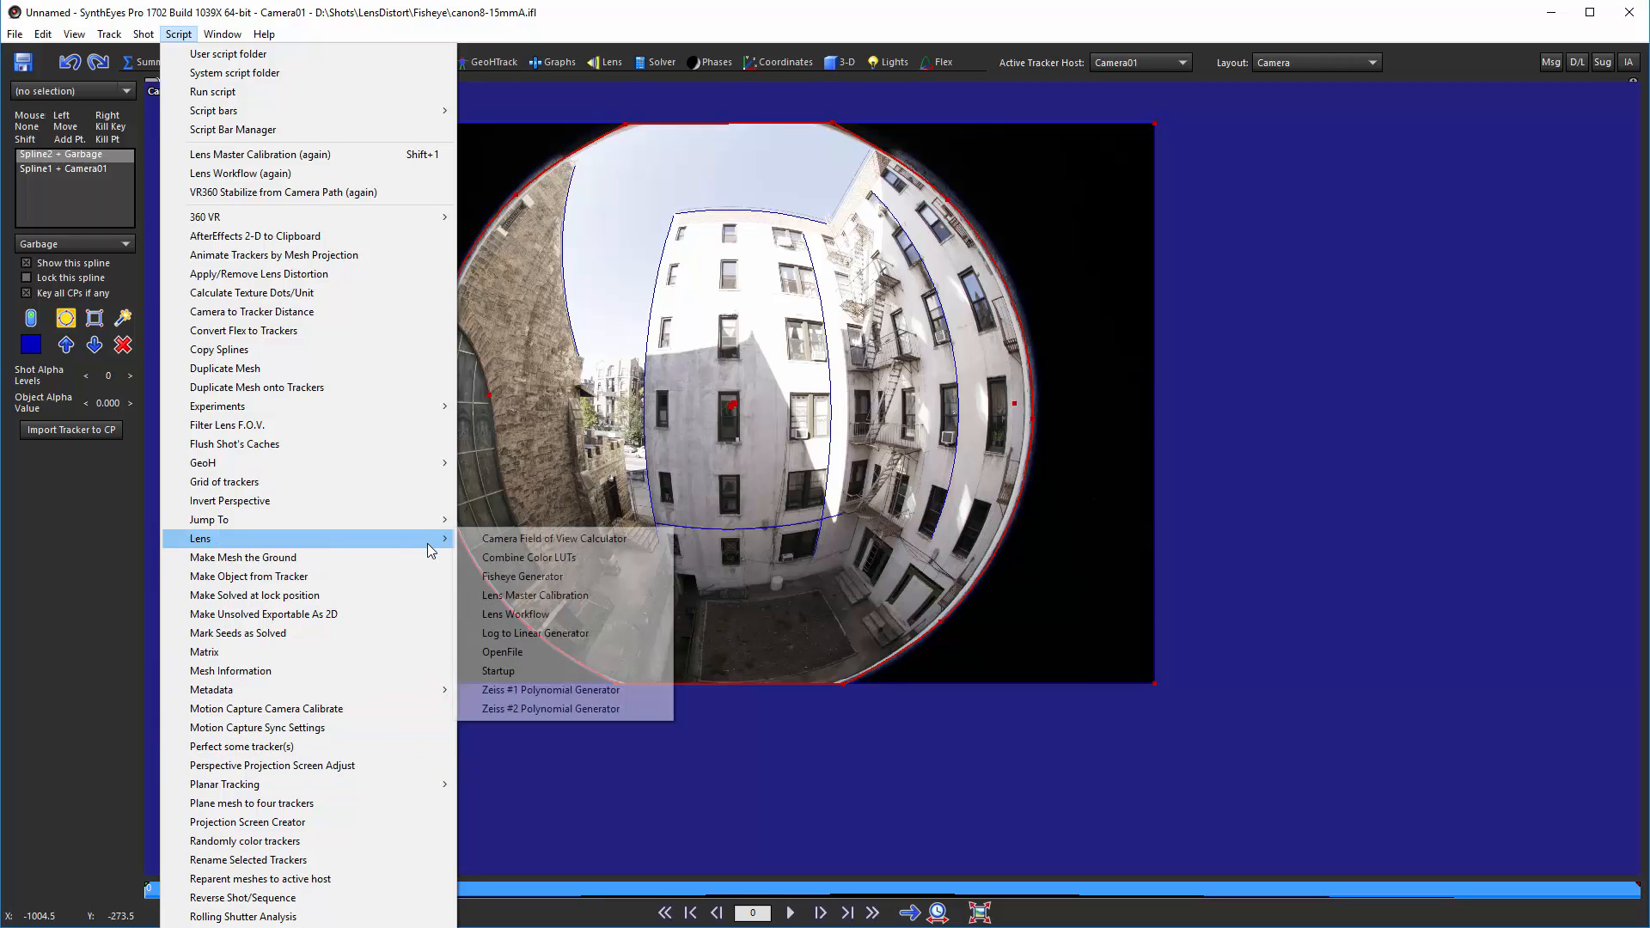
left_click(584, 597)
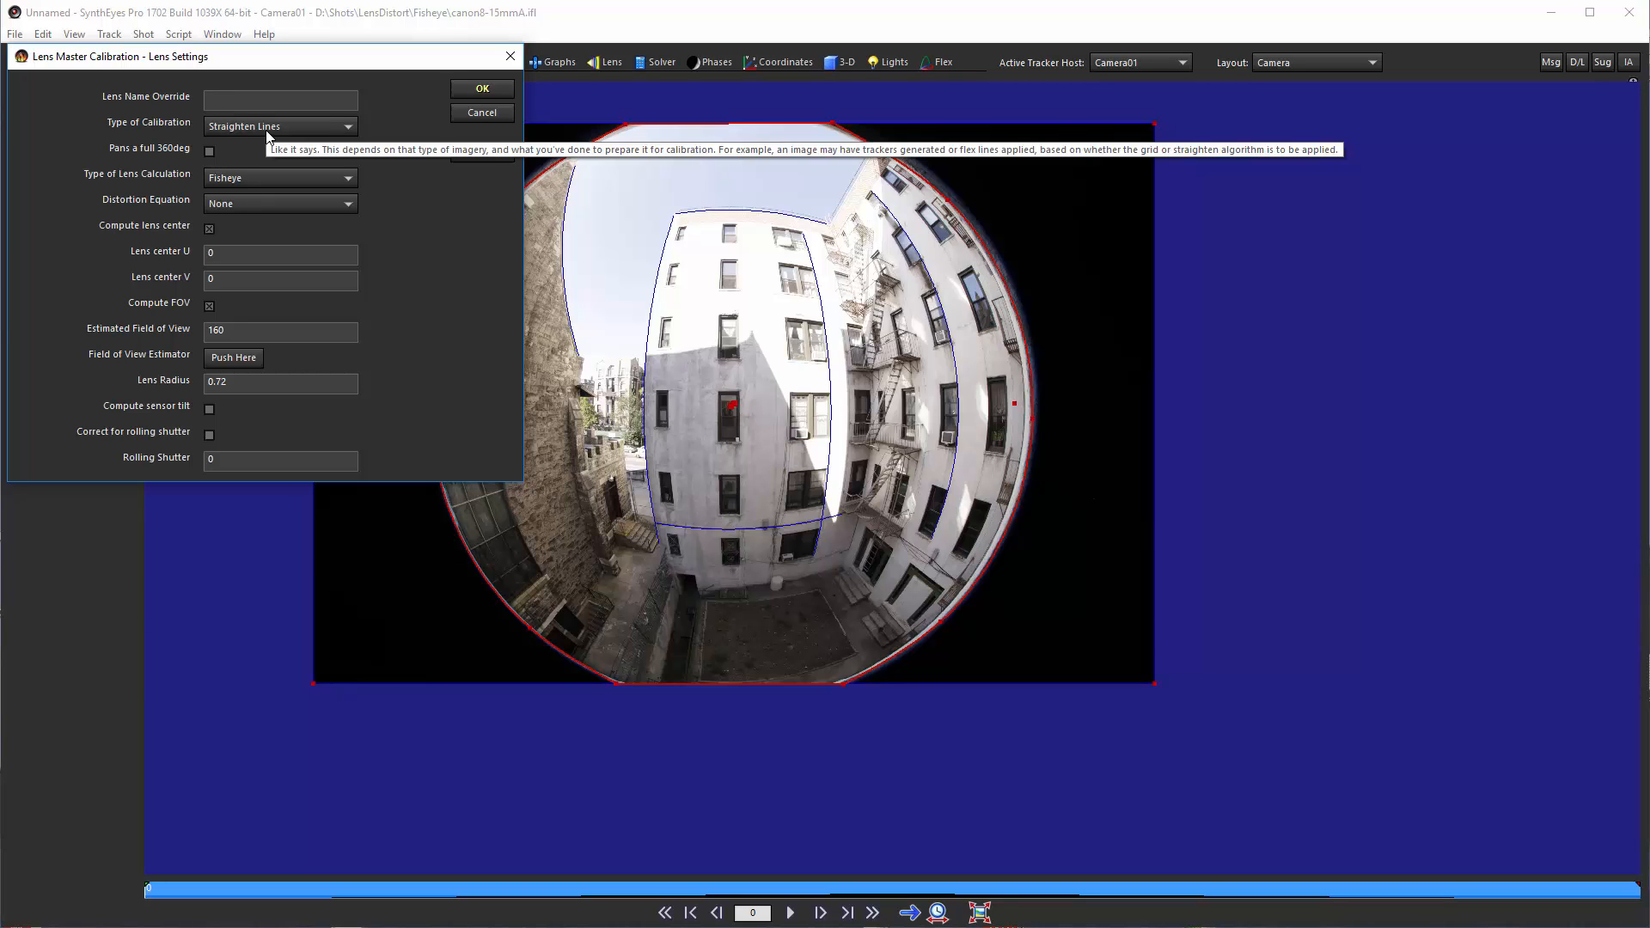
left_click(296, 177)
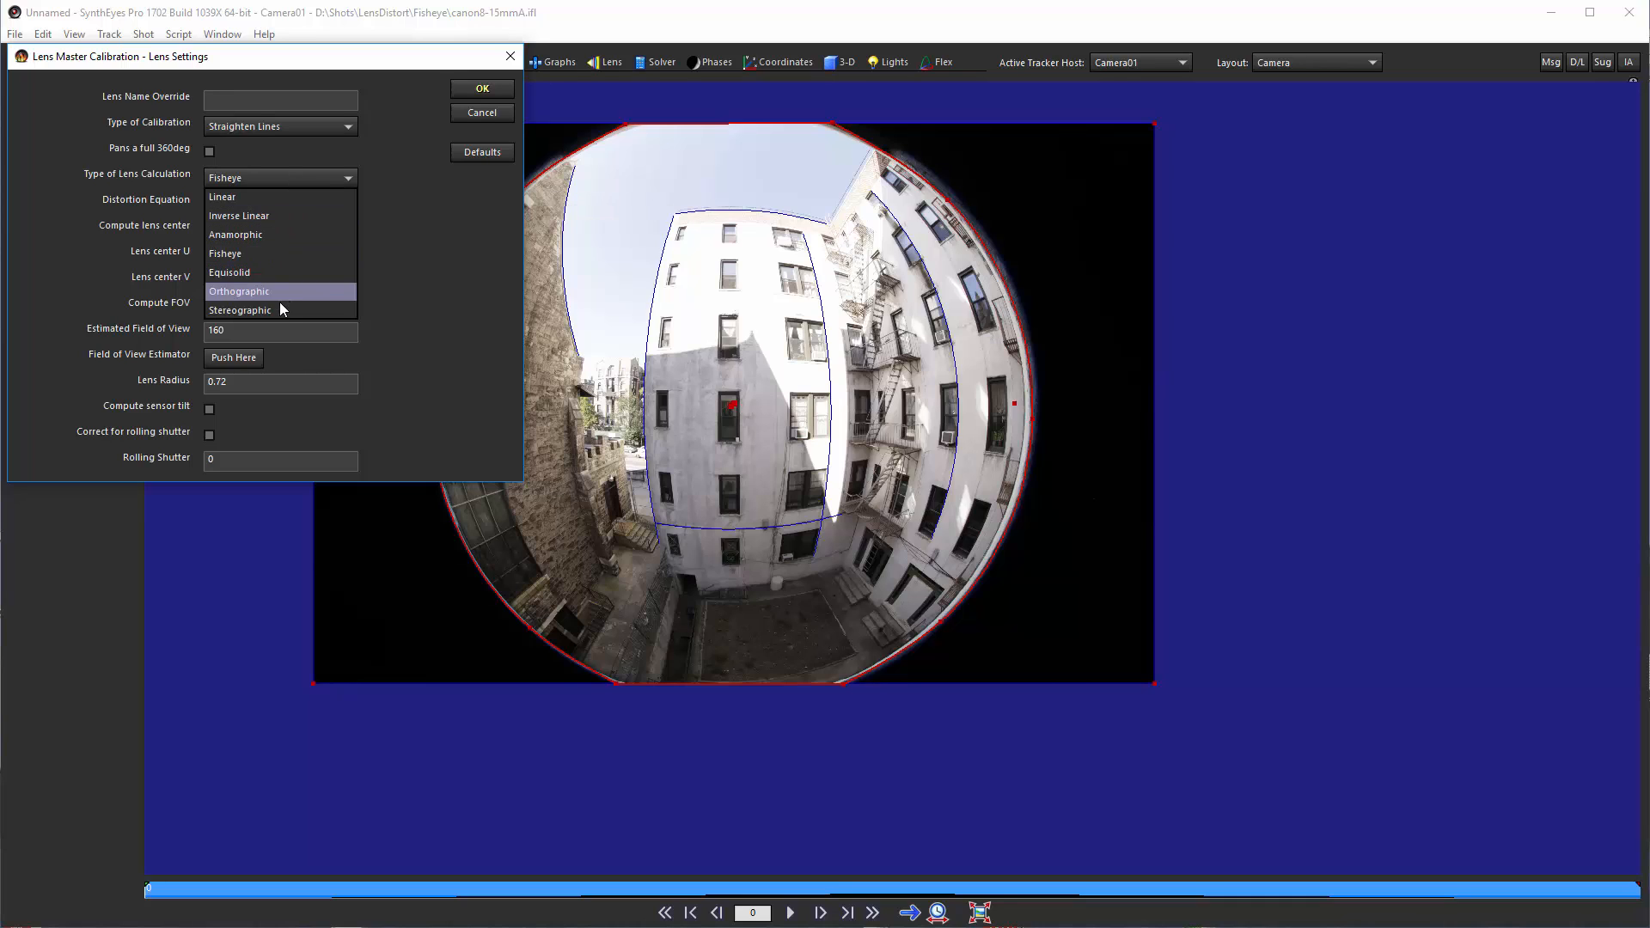
left_click(395, 176)
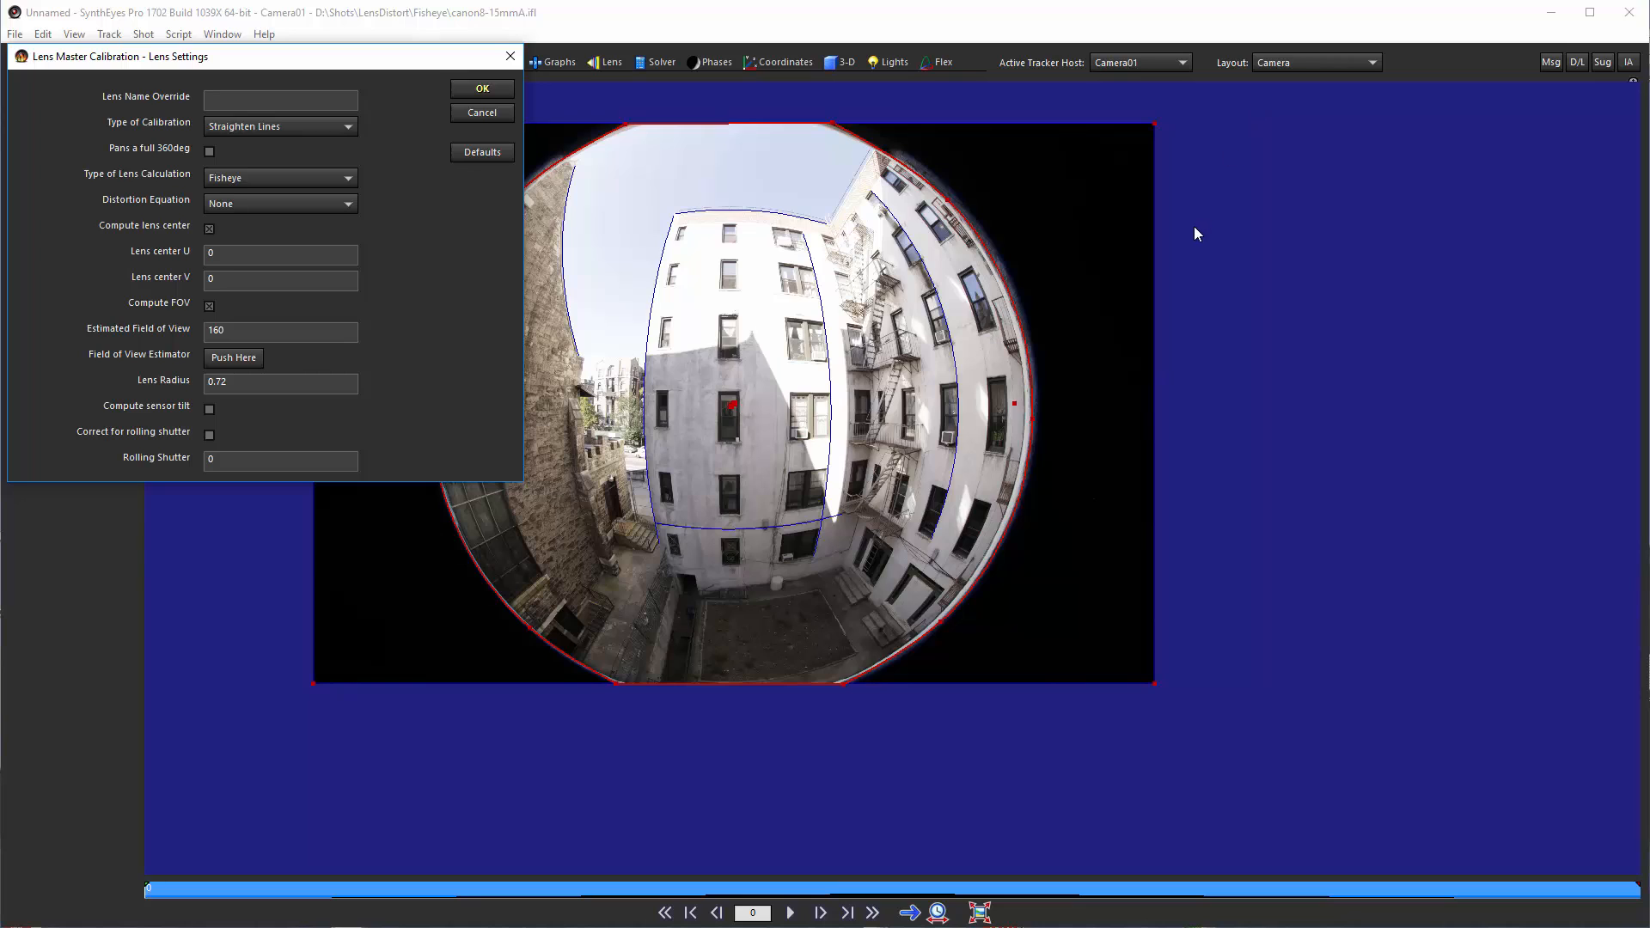
left_click(241, 382)
left_click(500, 95)
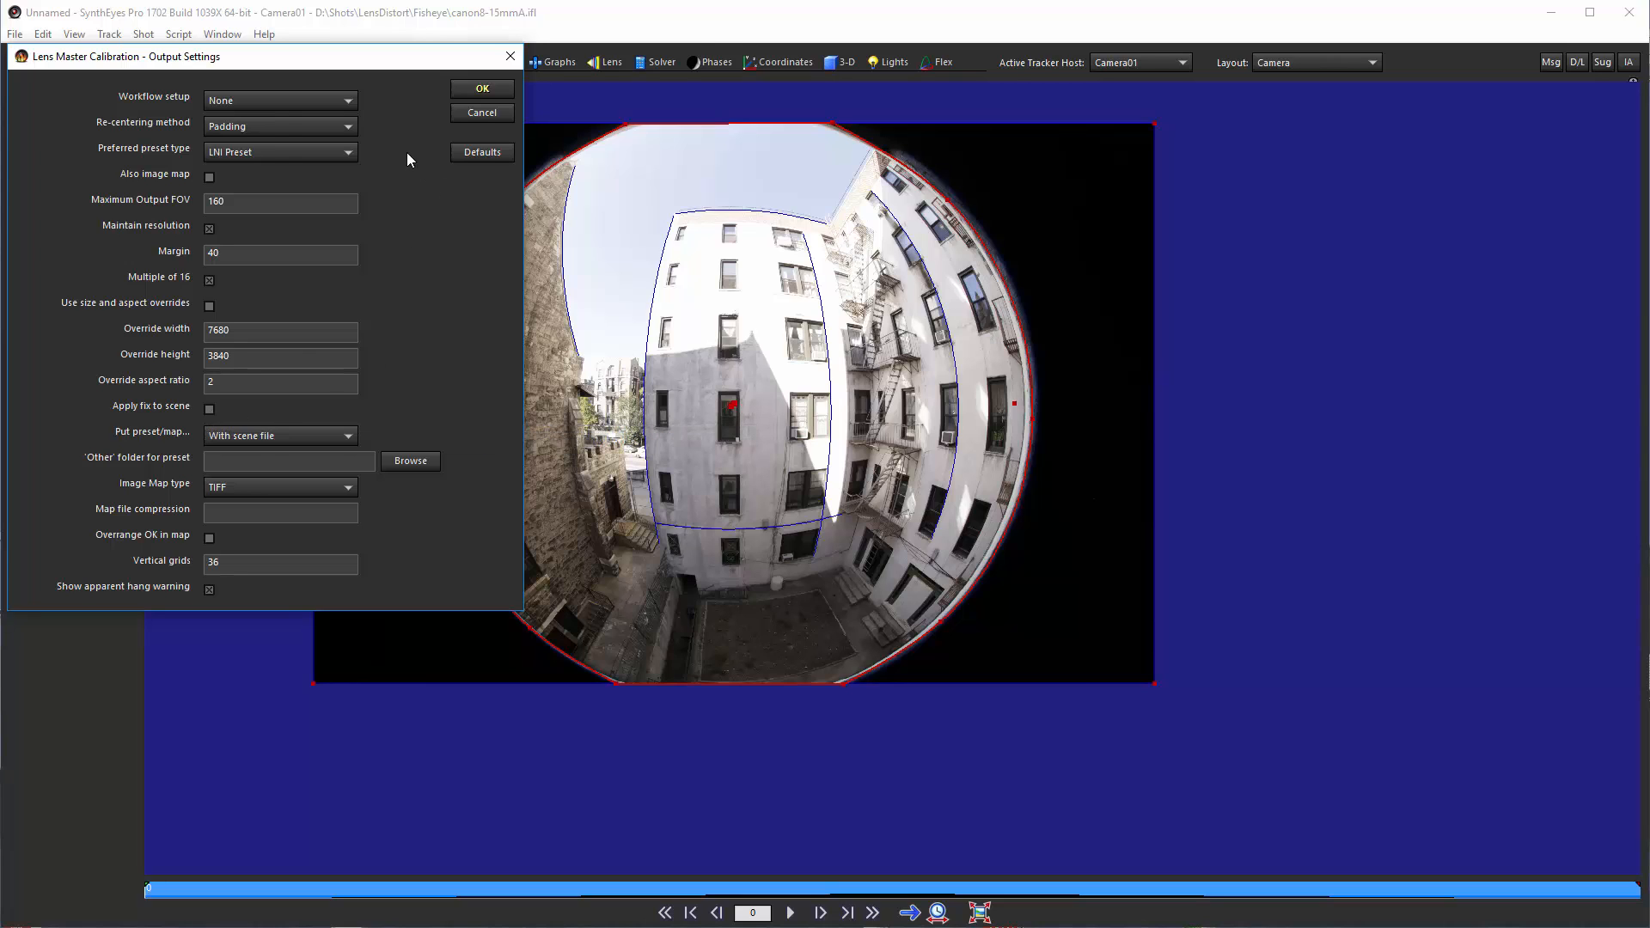
left_click(483, 89)
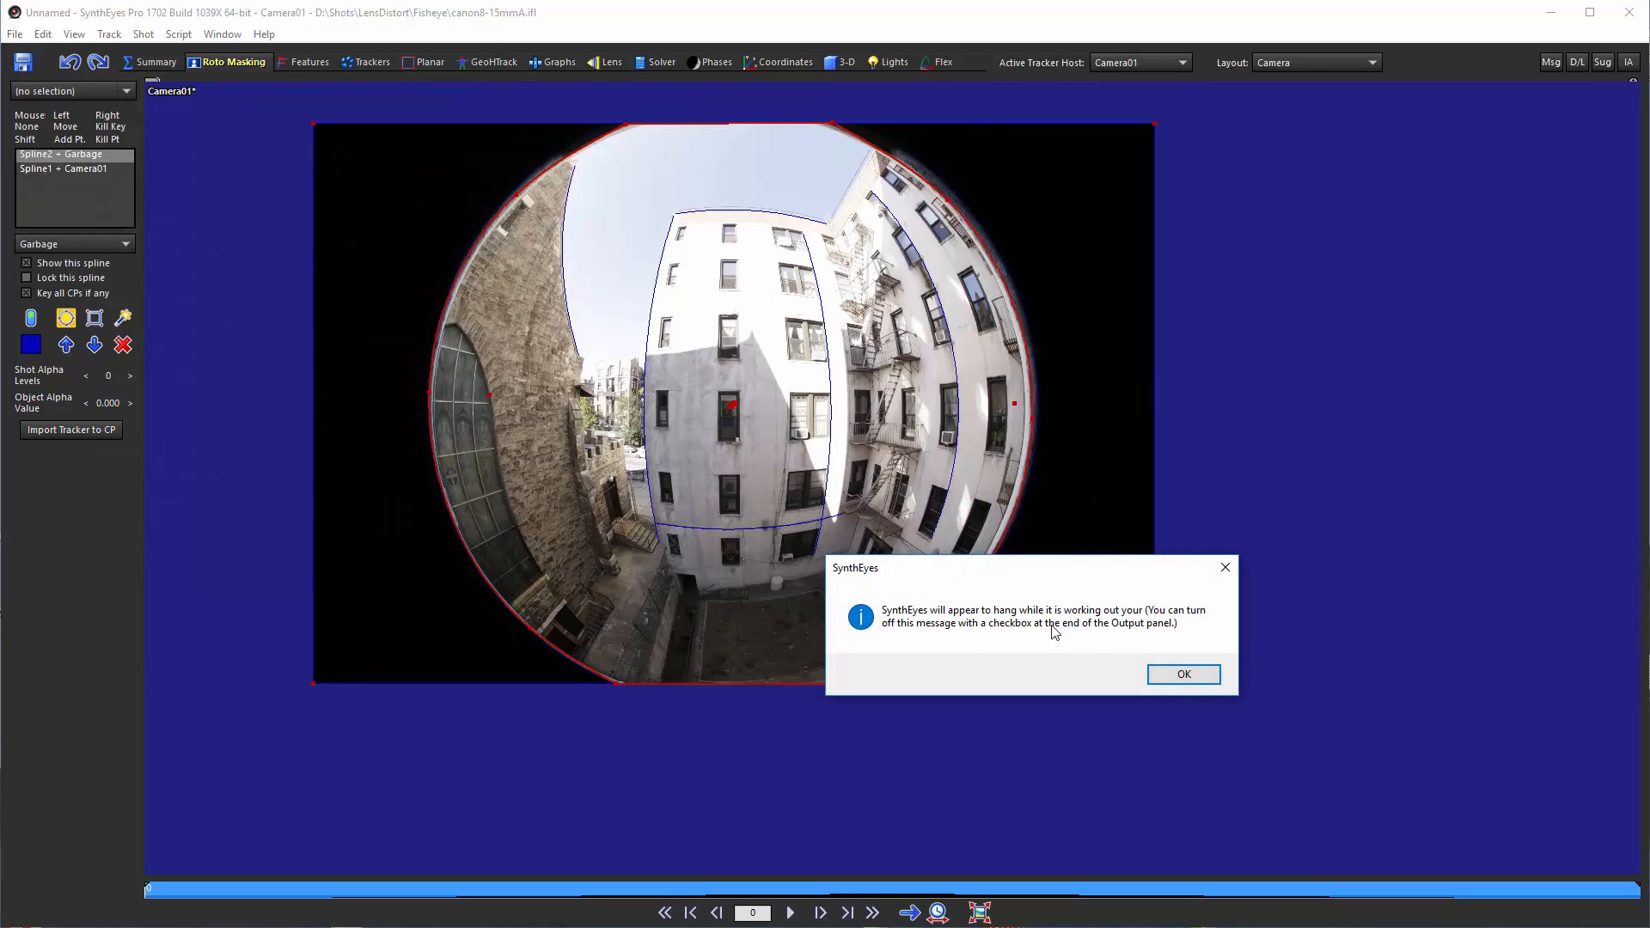
left_click(1184, 674)
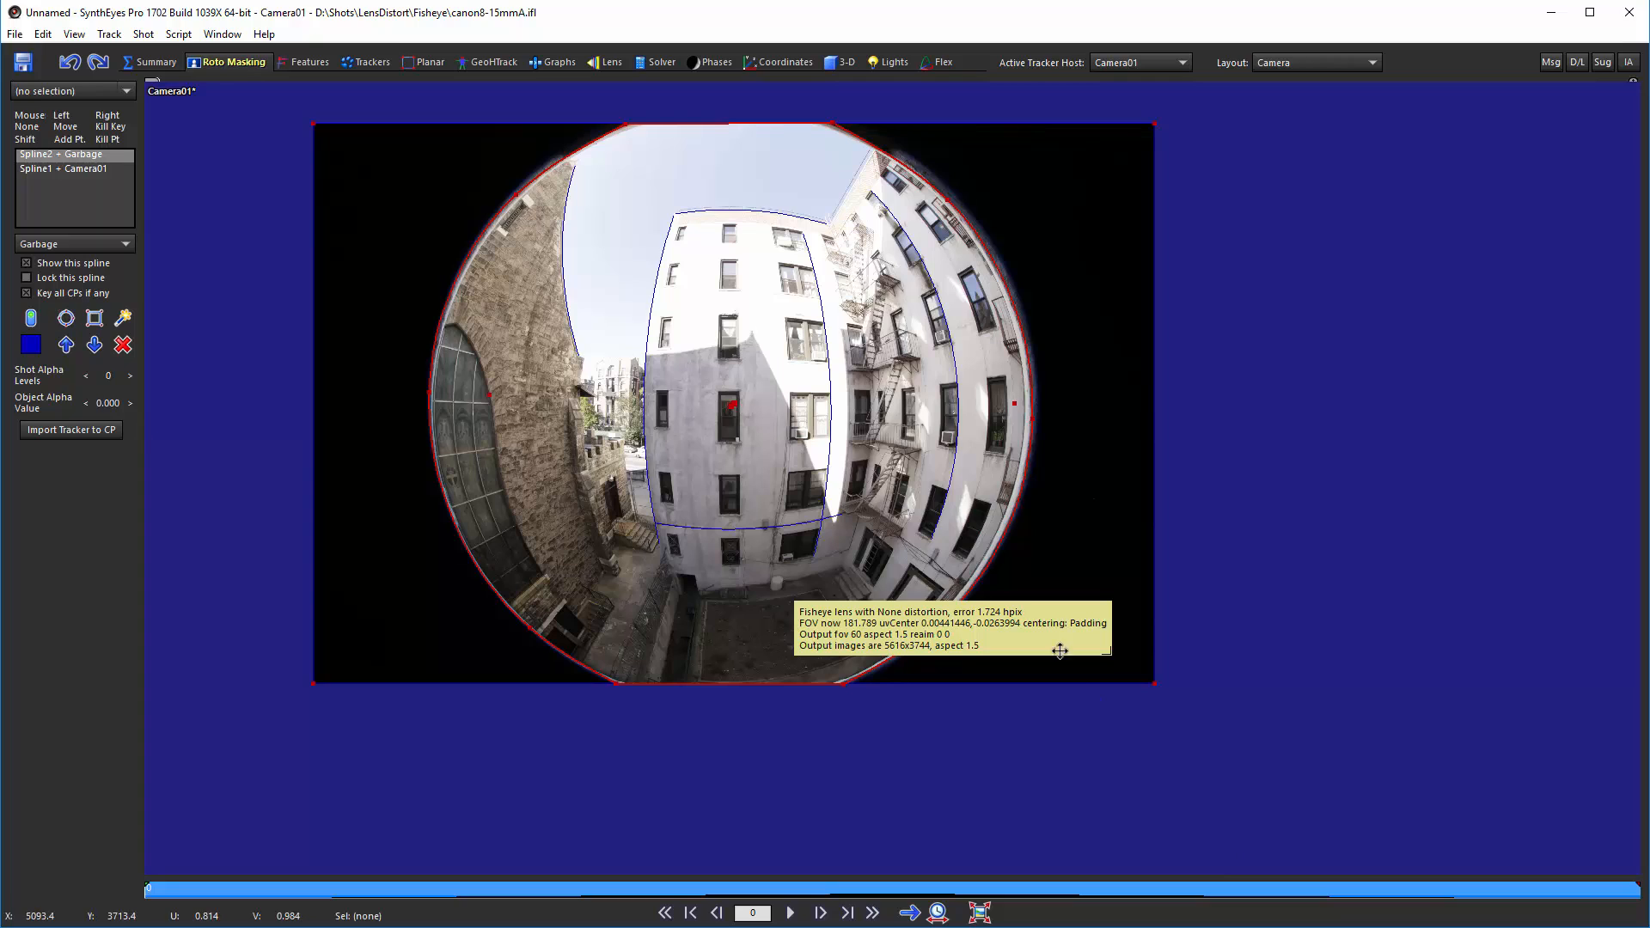
left_click_drag(1059, 651, 1083, 222)
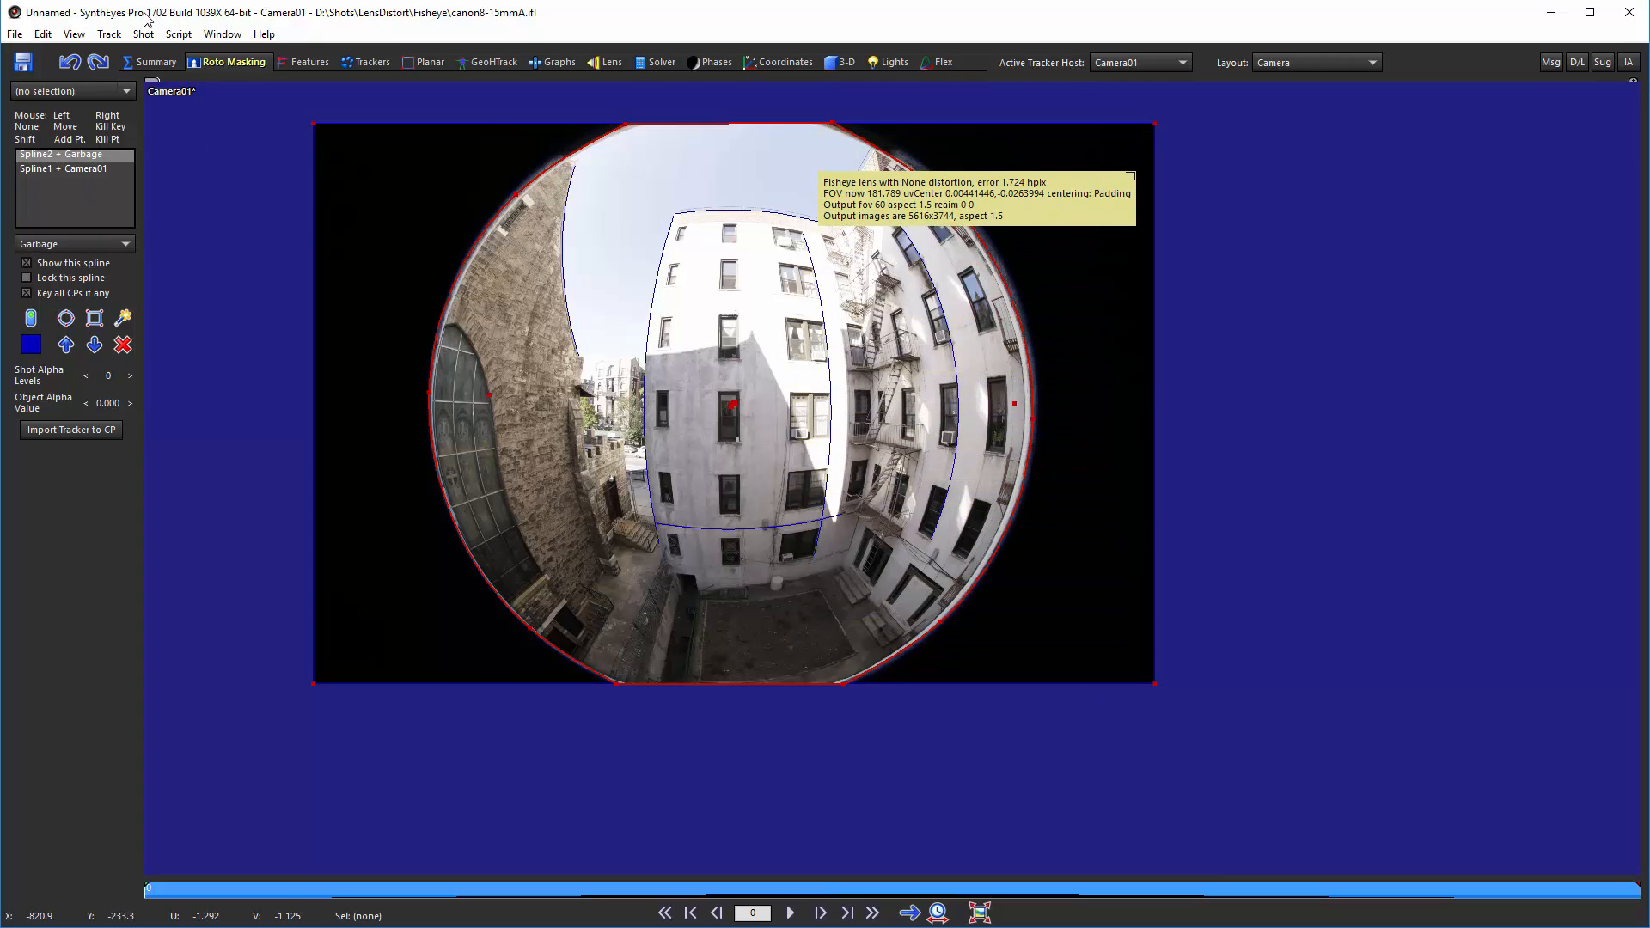
Step: Rerun Lens Master Calibration with the lens calculation type set to Equisolid and move its result panel aside
left_click(177, 35)
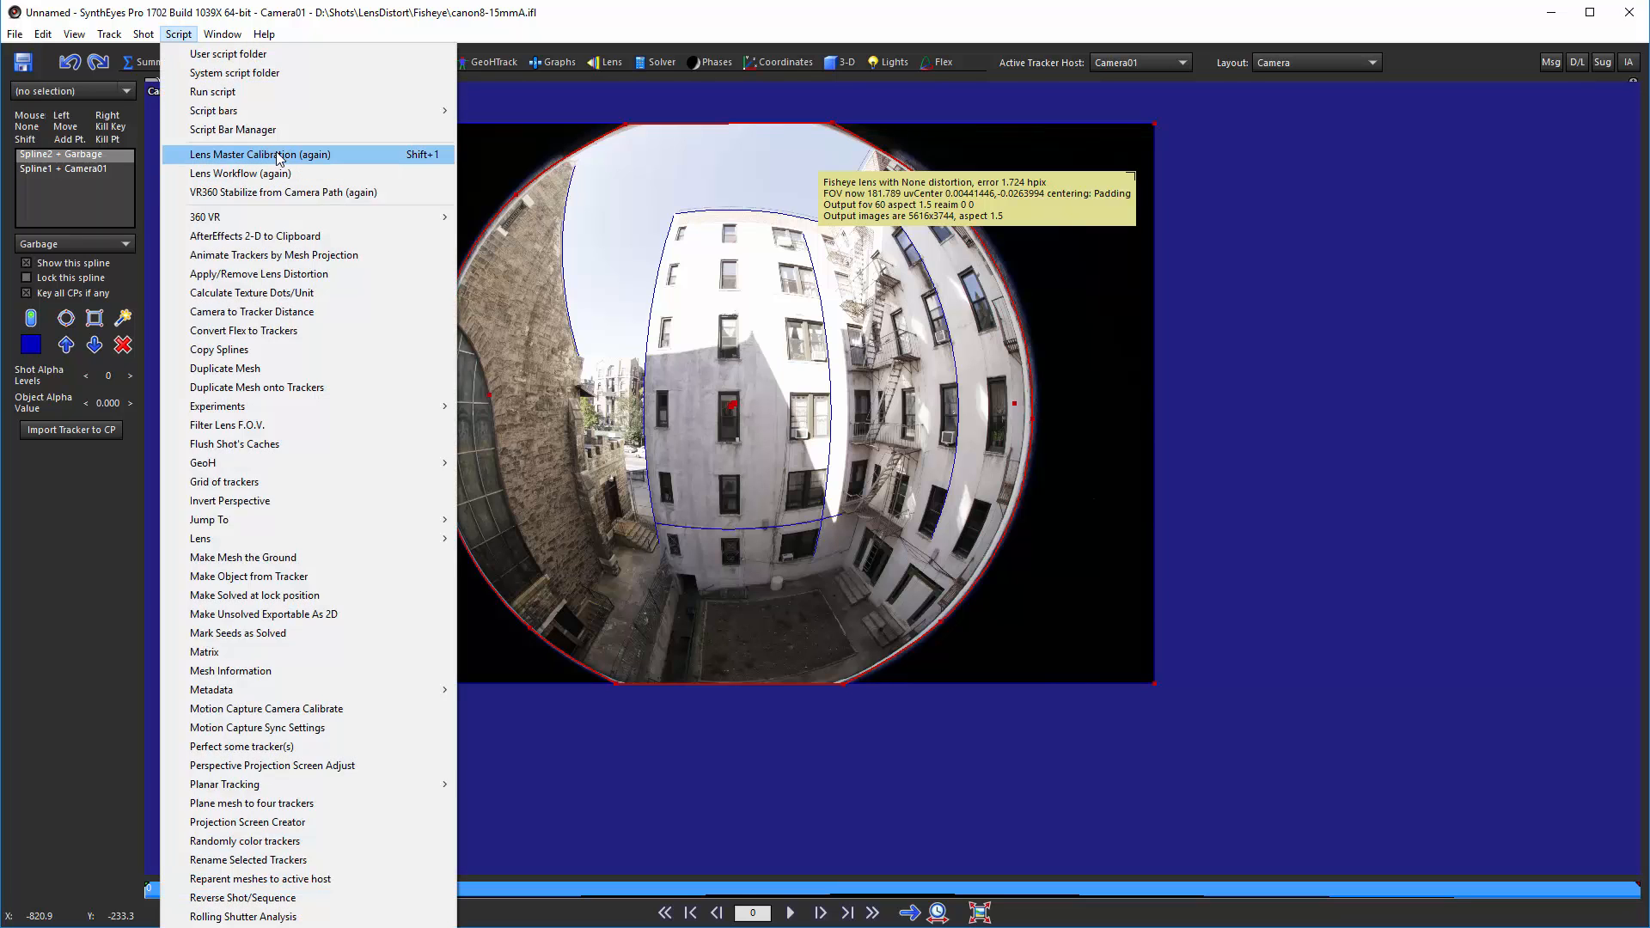
left_click(276, 155)
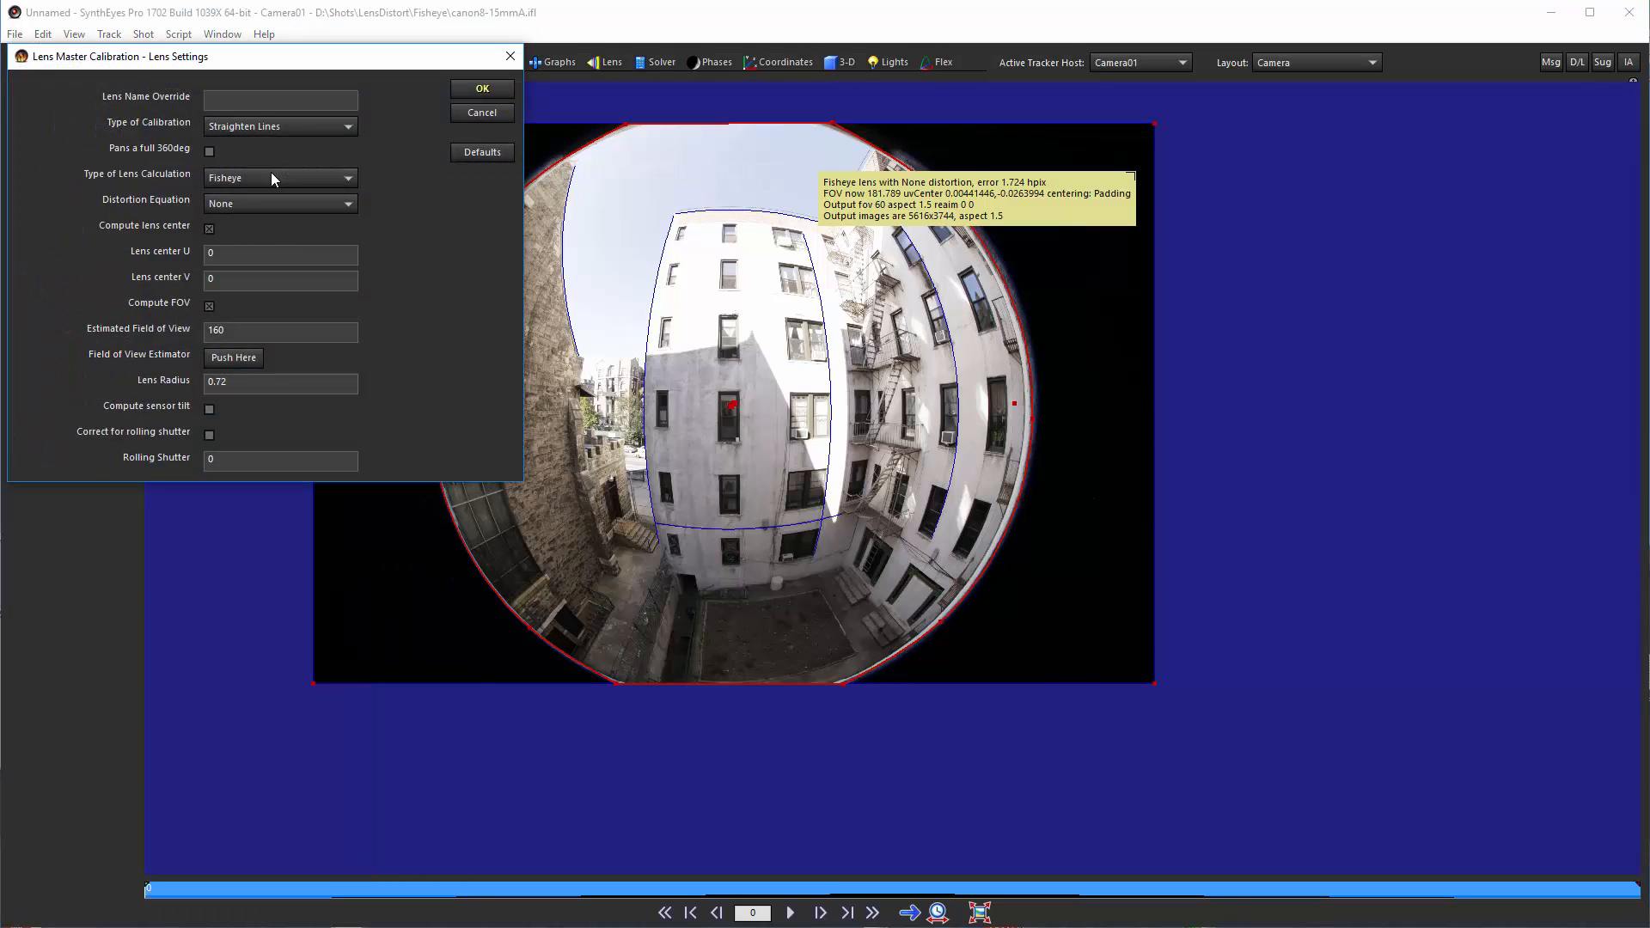
left_click(272, 178)
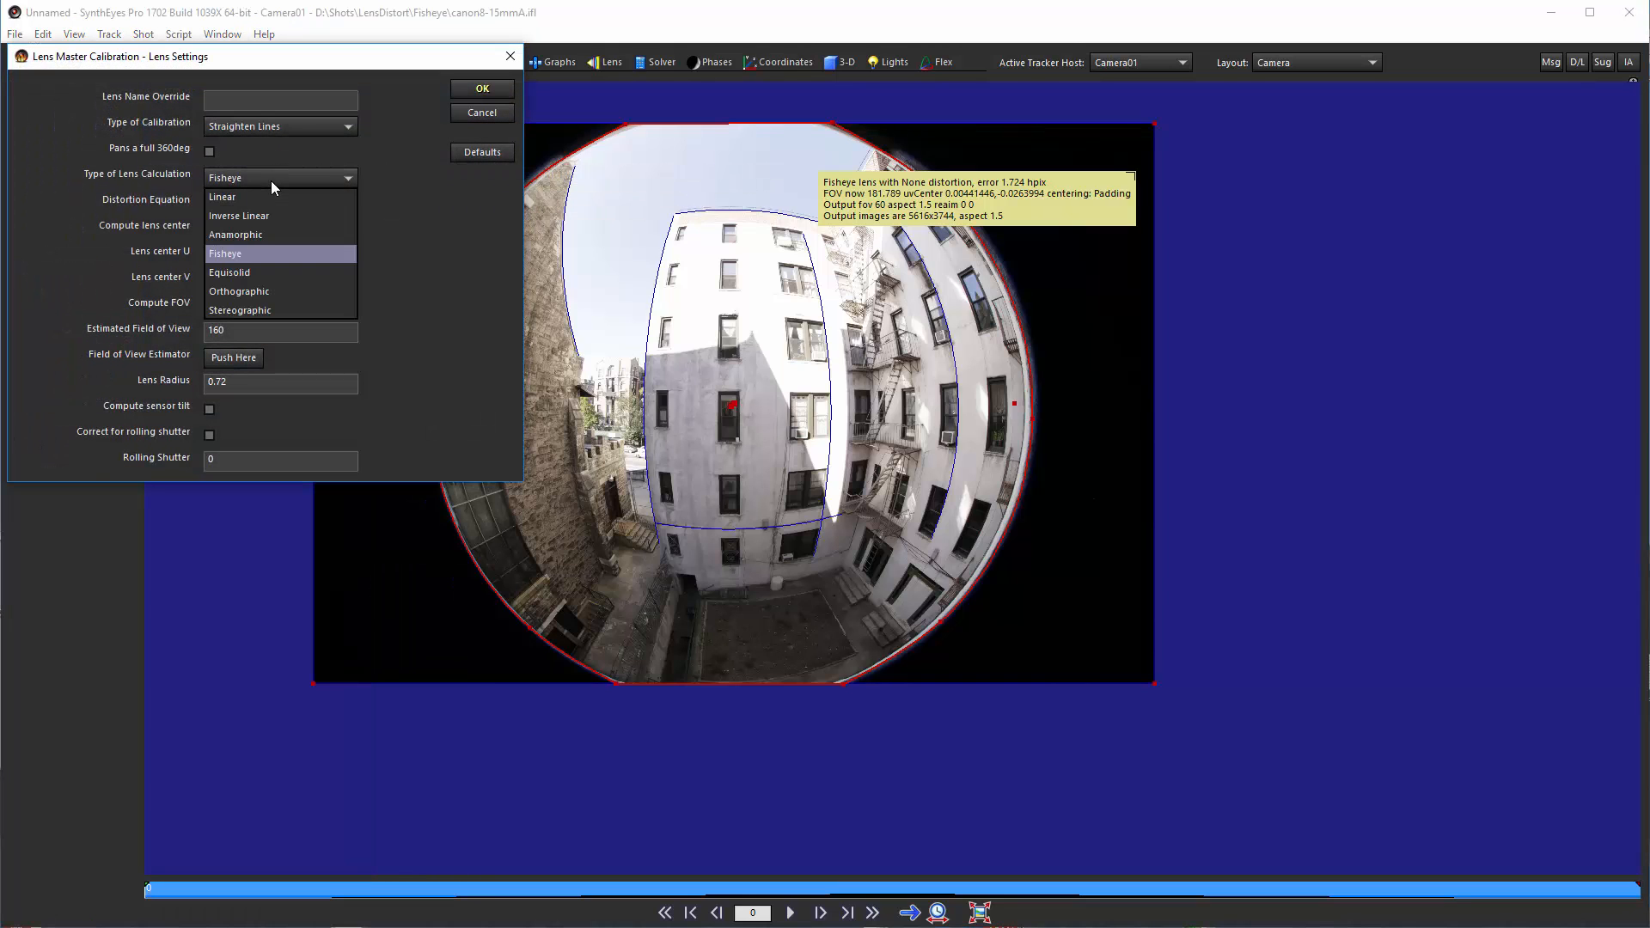
left_click(268, 272)
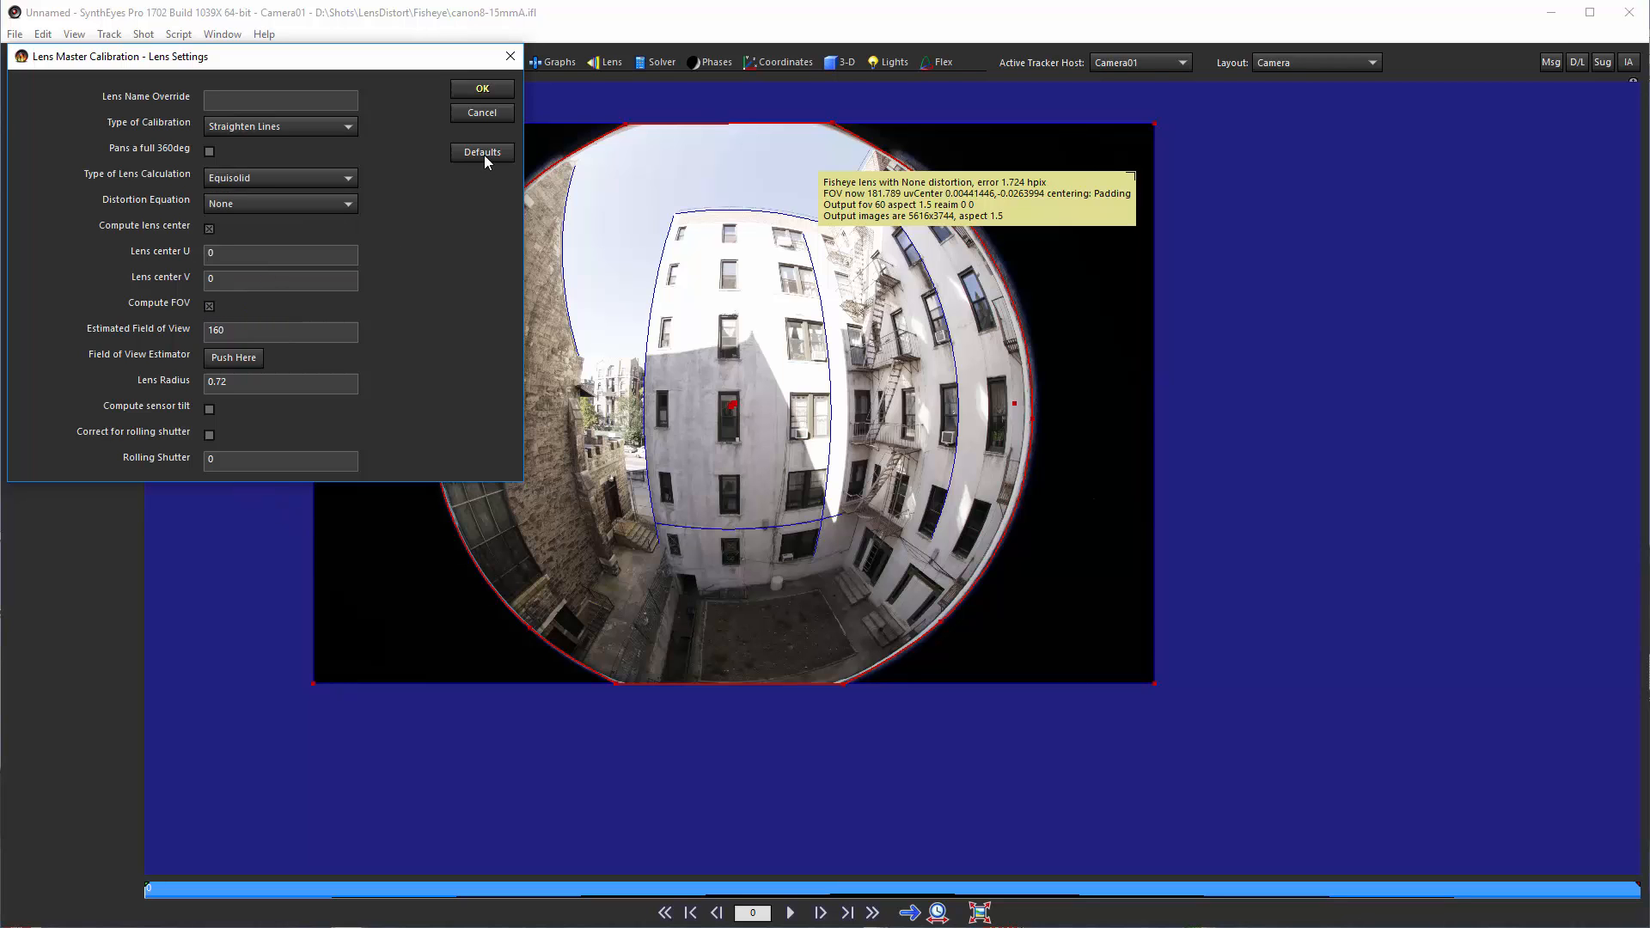
left_click(482, 89)
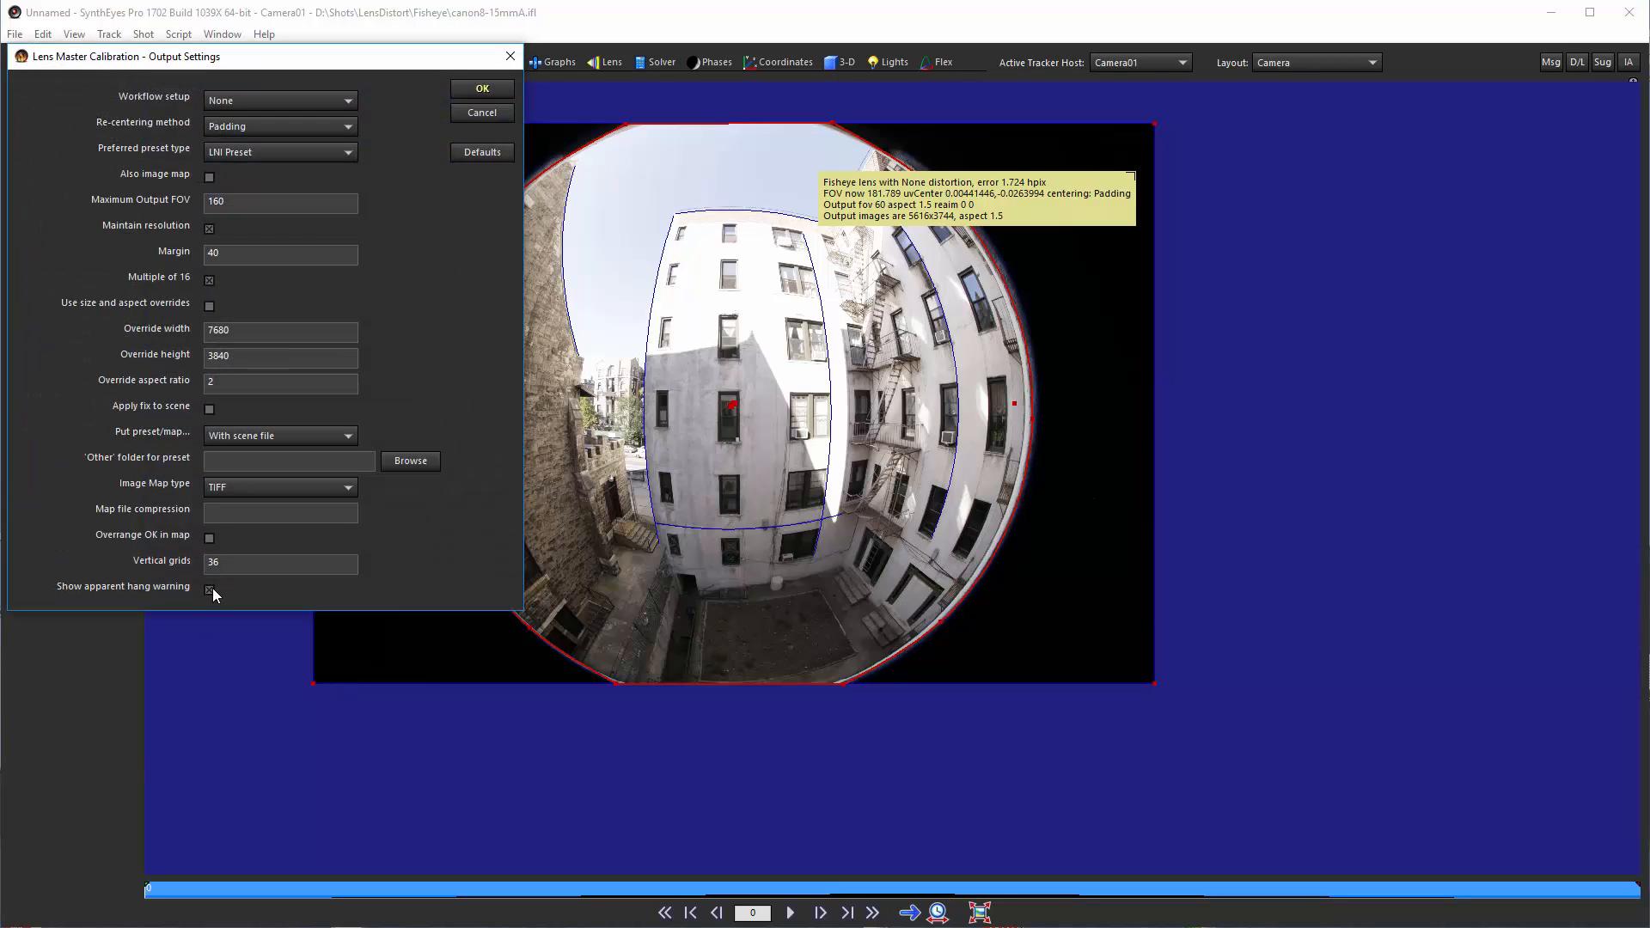
left_click(482, 89)
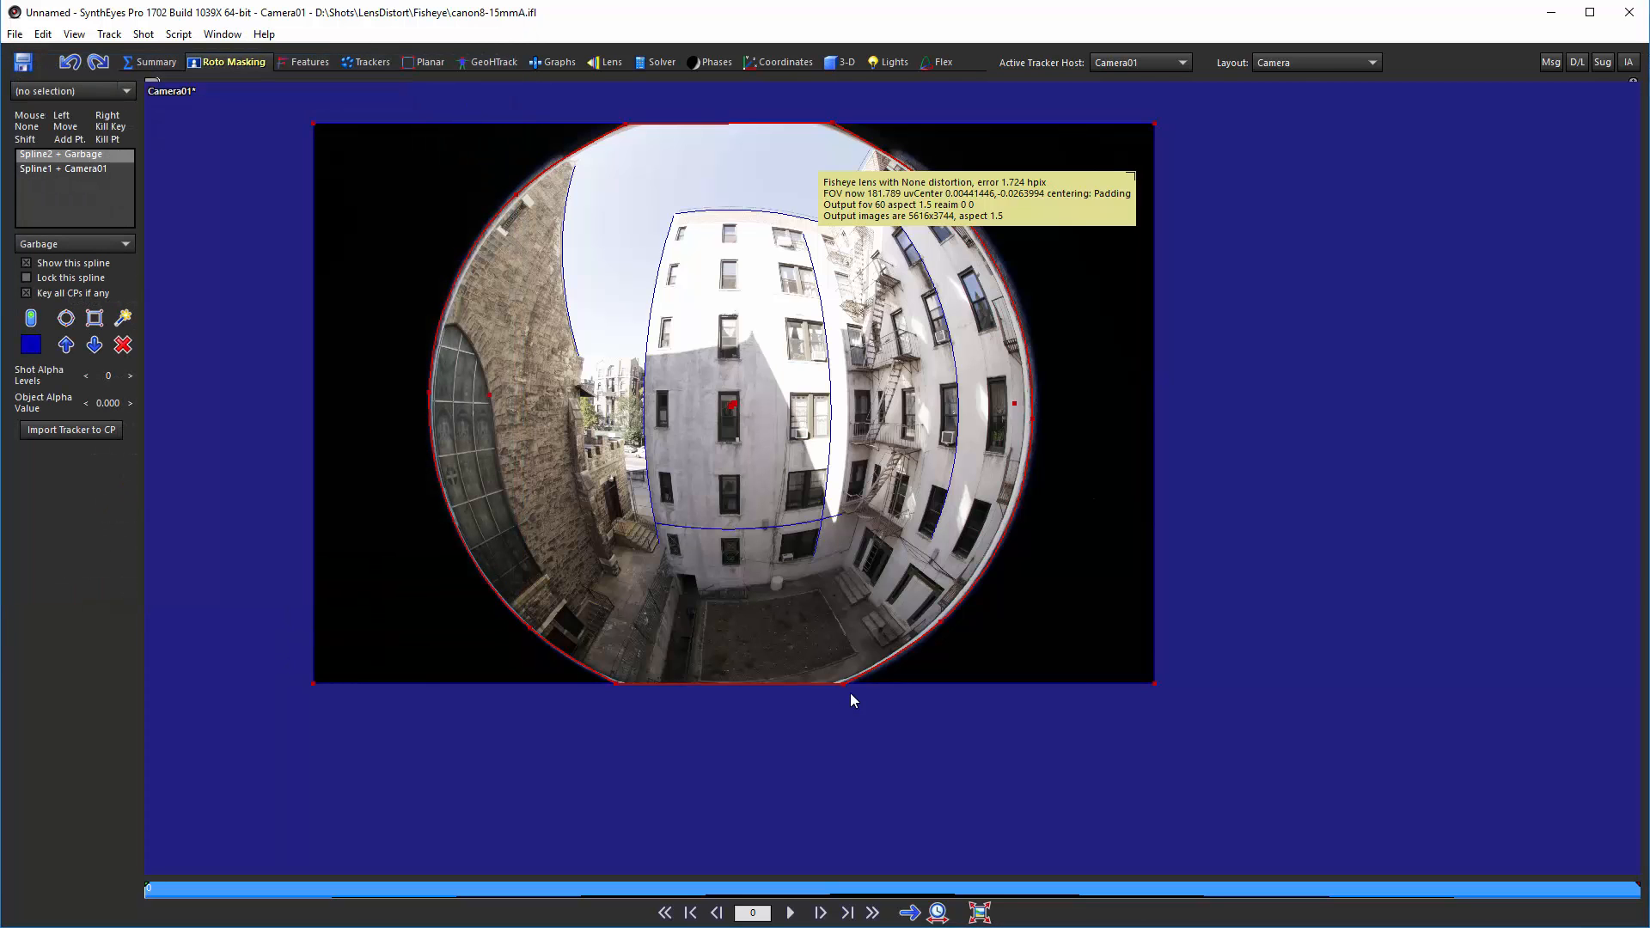
left_click_drag(957, 633, 973, 277)
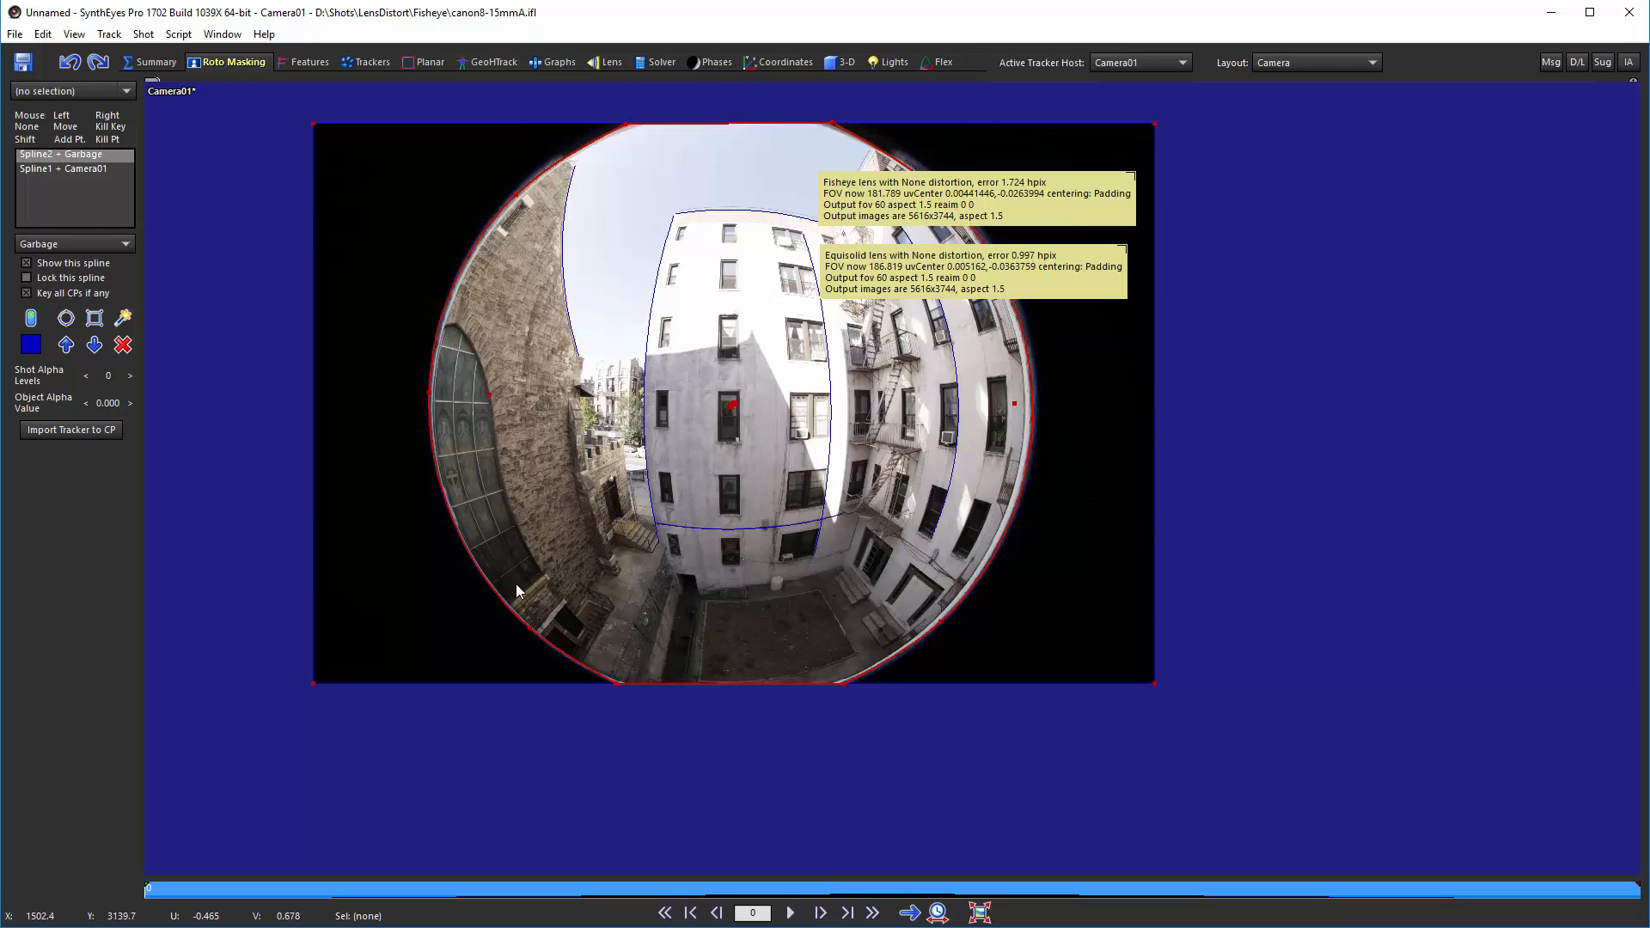
Step: Rerun Lens Master Calibration with the lens calculation type set to Orthographic and move its result panel aside
left_click(179, 35)
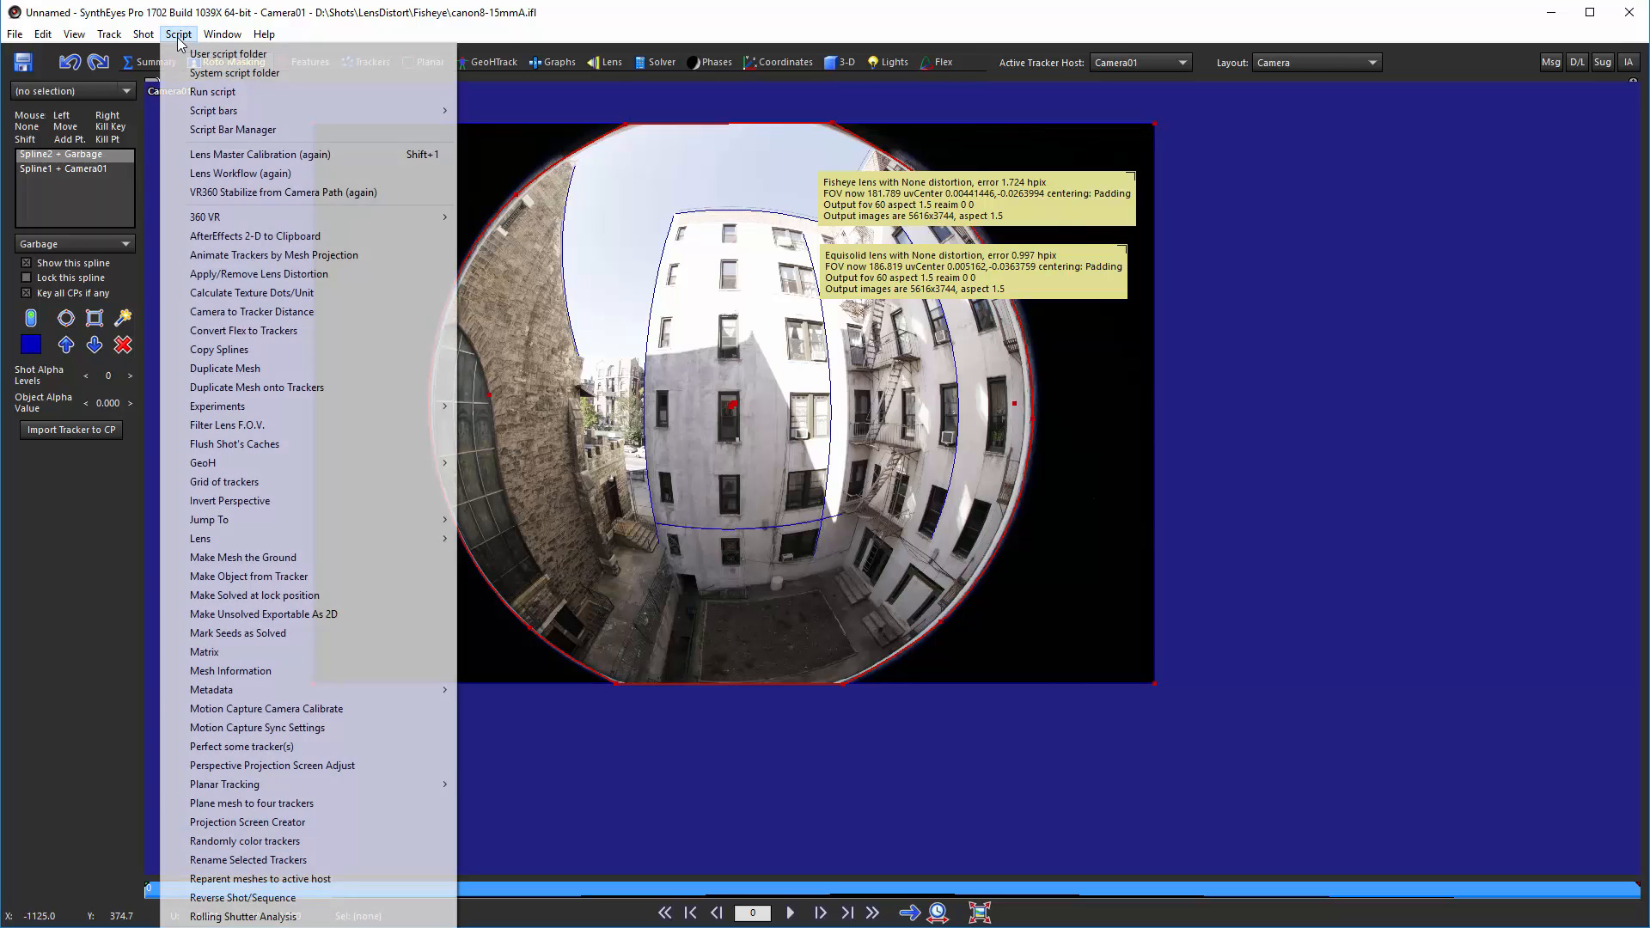
left_click(236, 155)
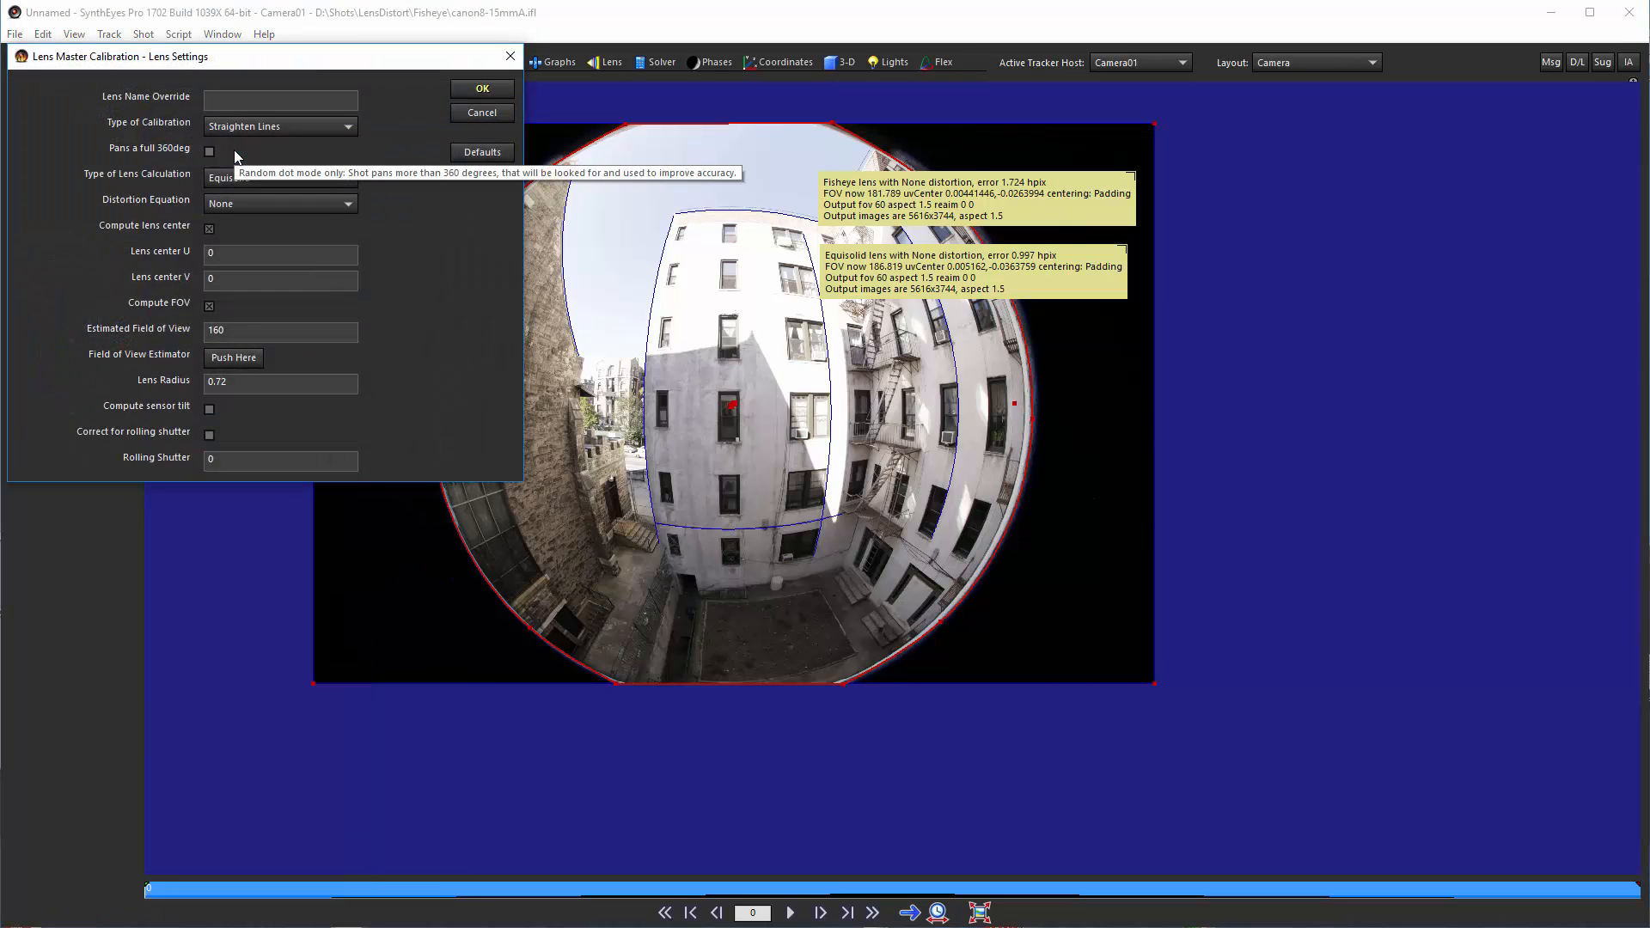
left_click(254, 179)
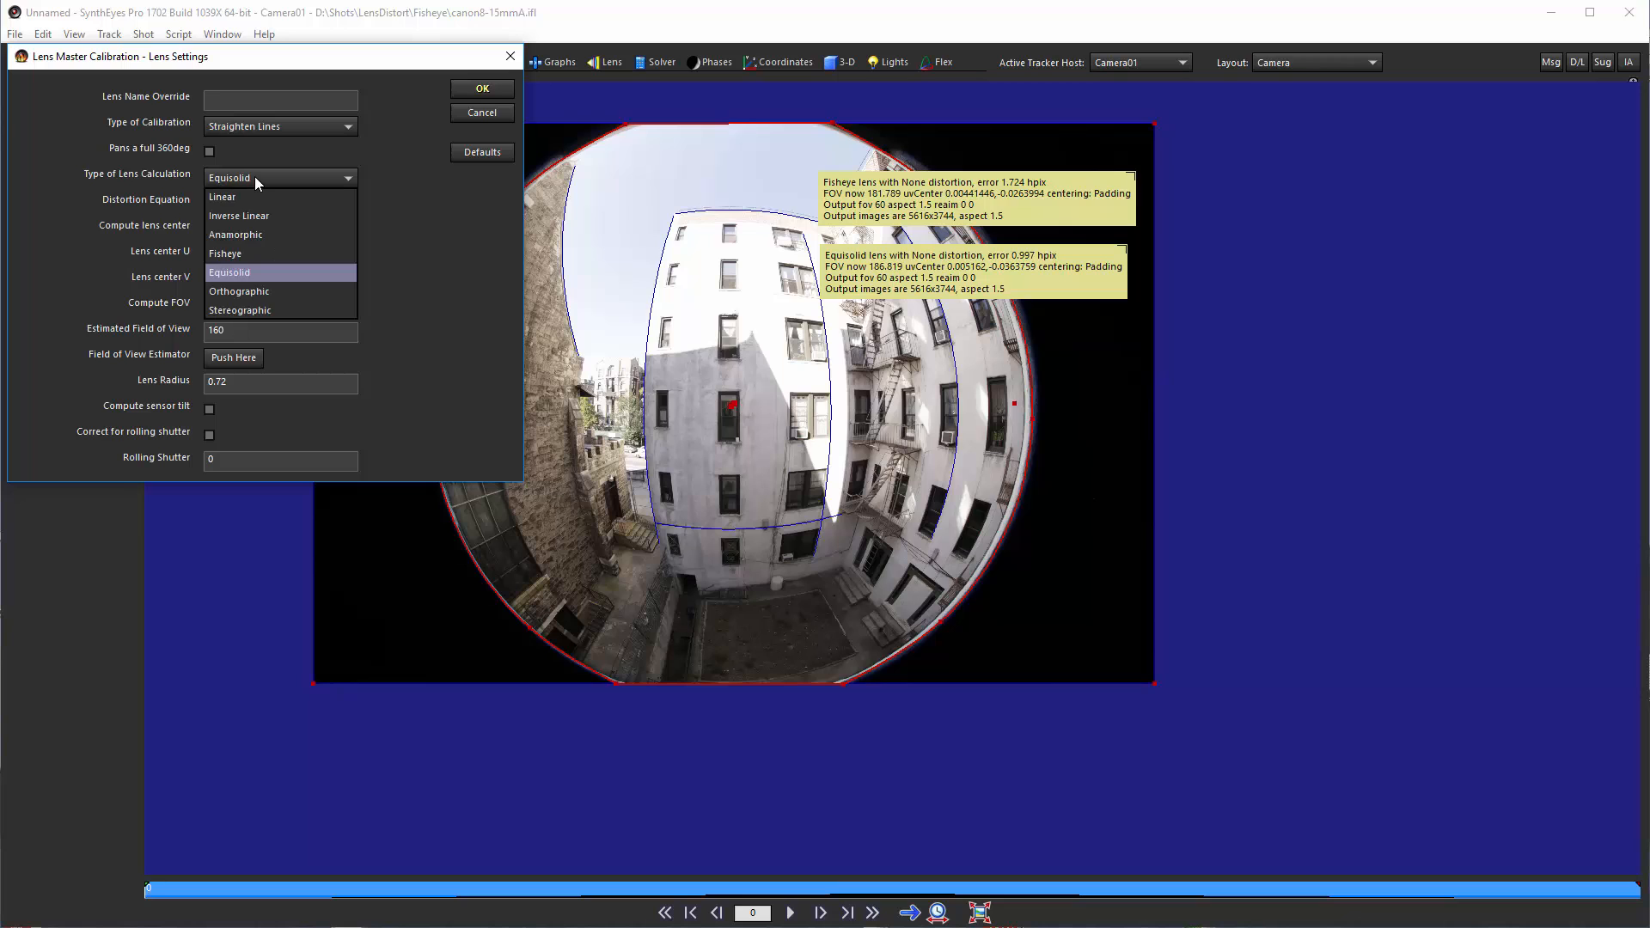
left_click(258, 291)
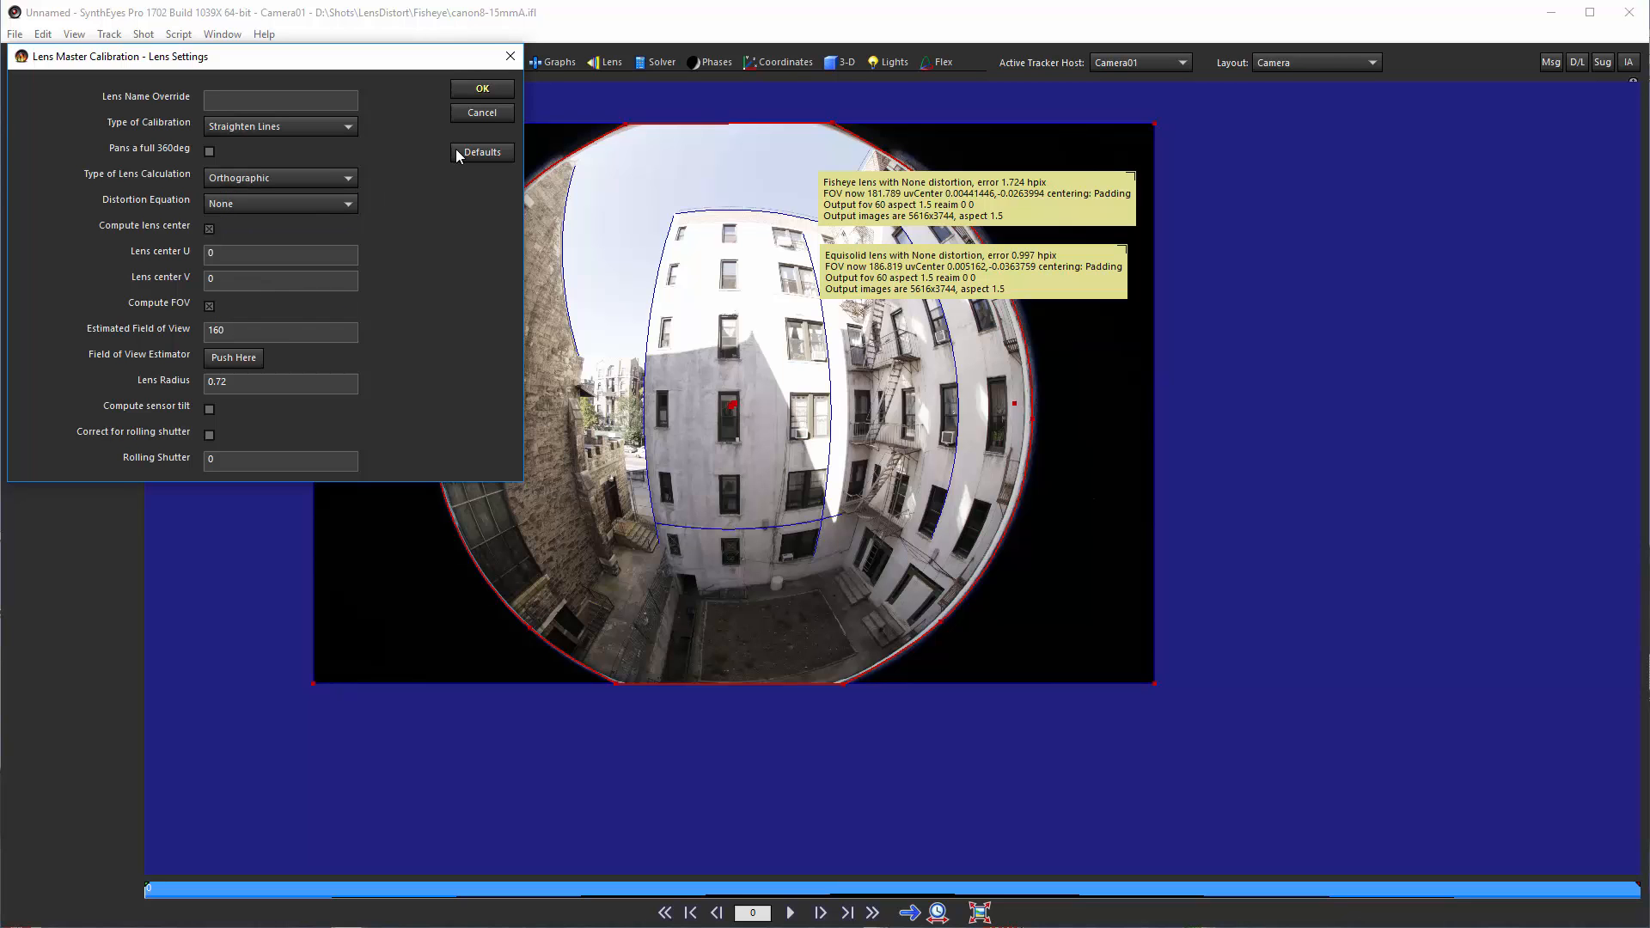
left_click(483, 90)
left_click(480, 90)
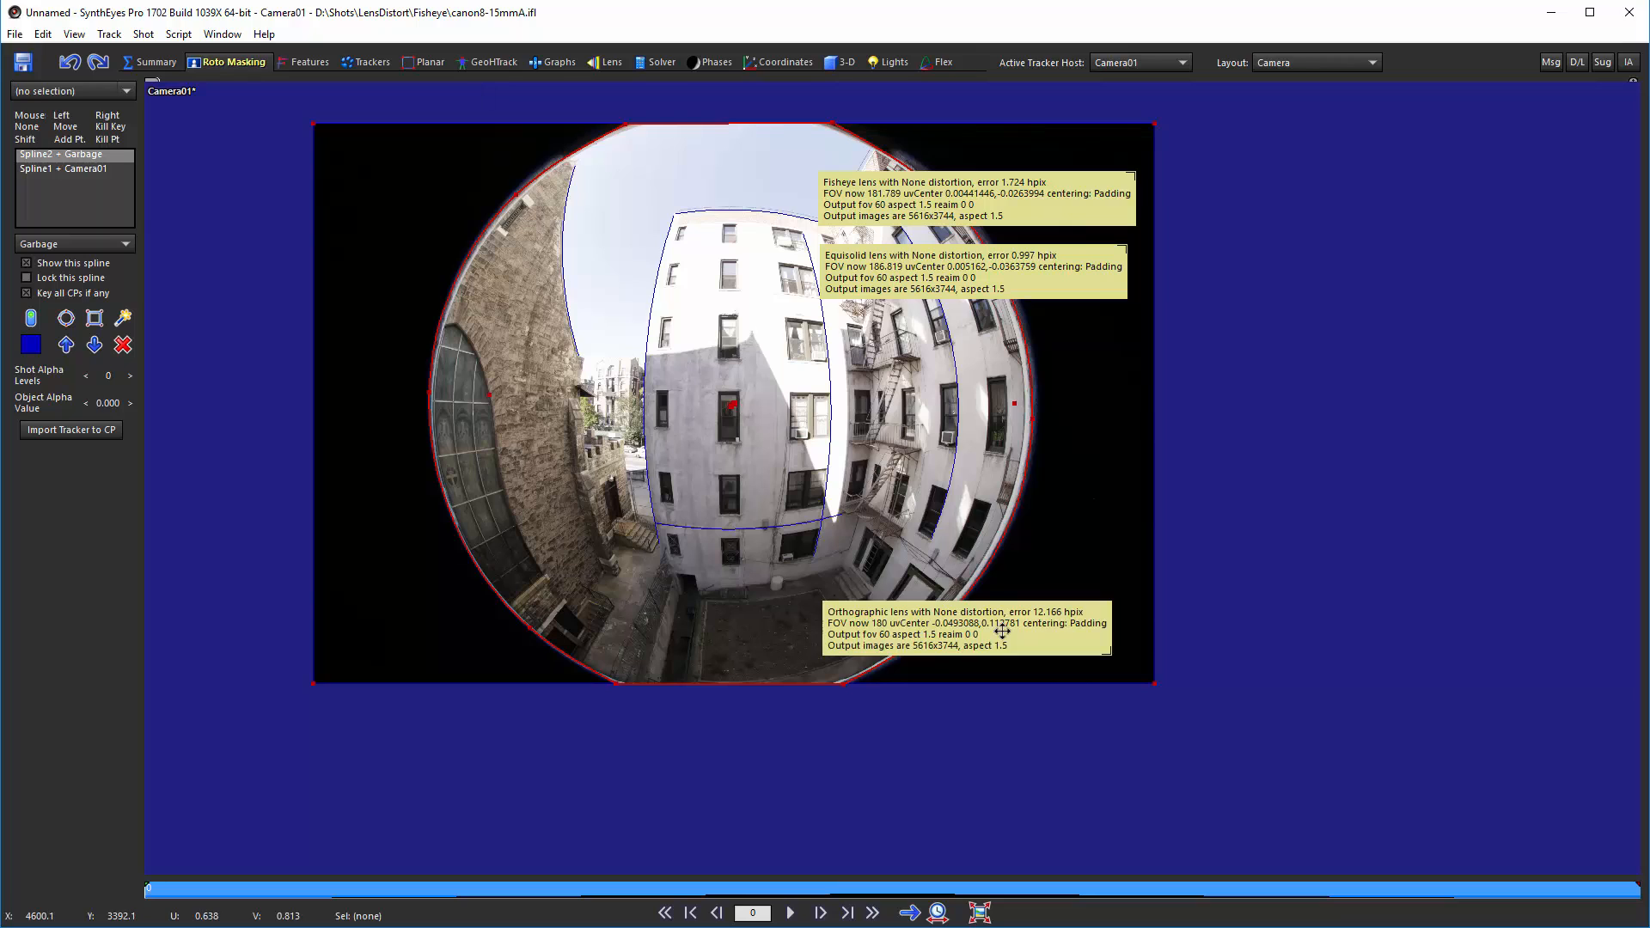
left_click_drag(1002, 632, 1010, 348)
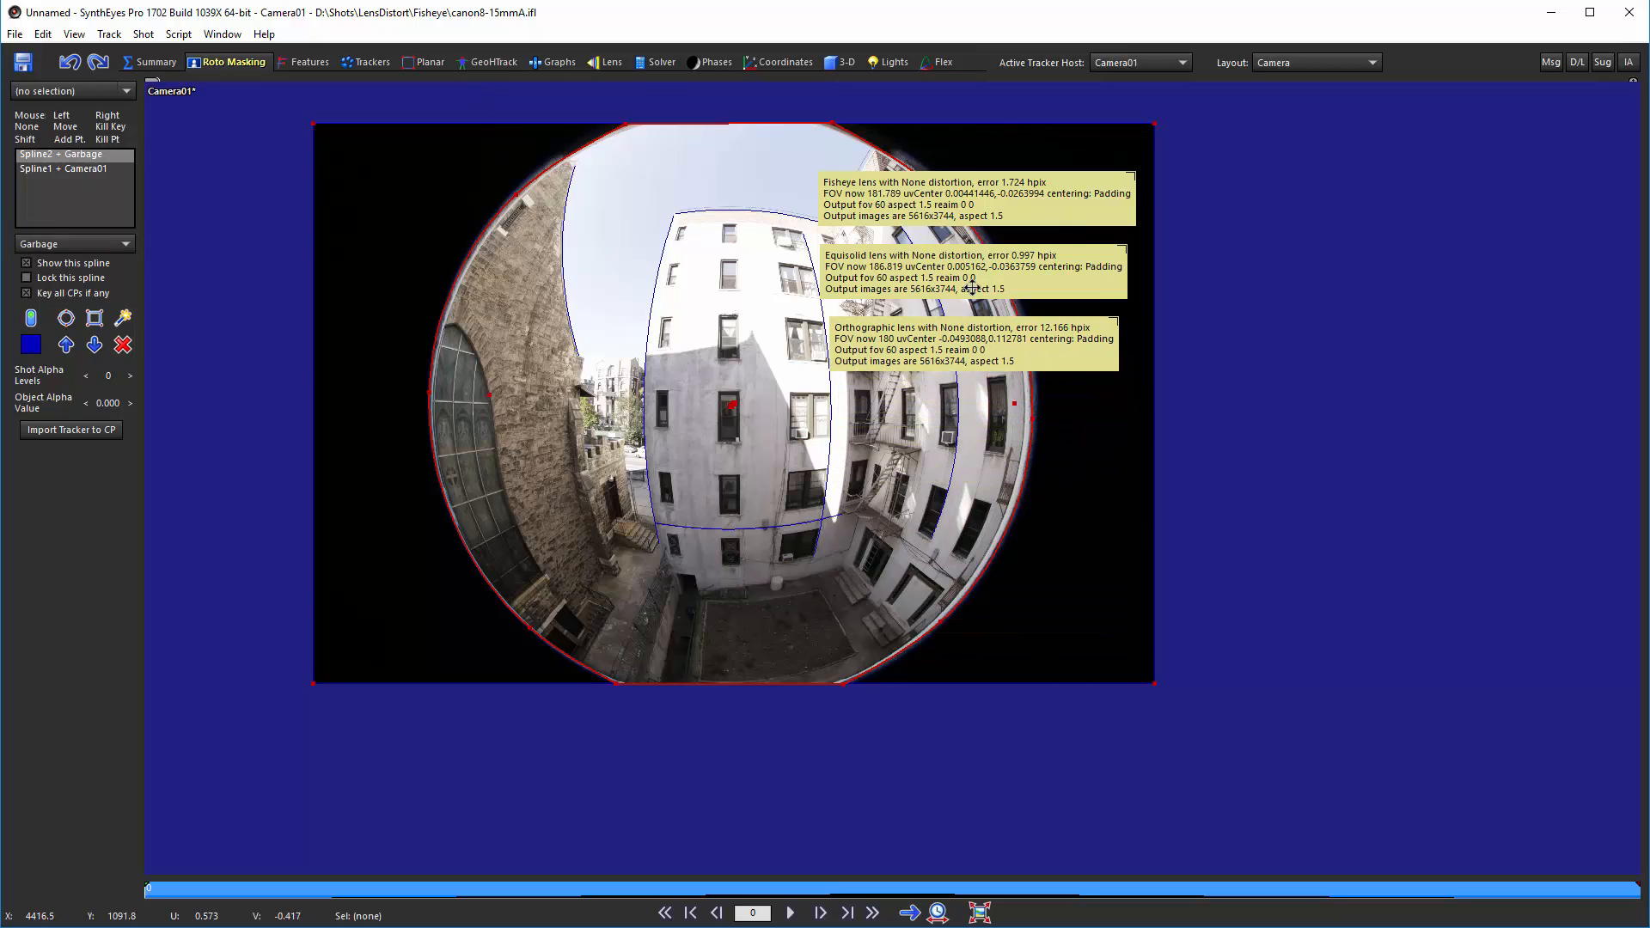
Step: Rerun Lens Master Calibration with the lens calculation type set to Stereographic
left_click(181, 34)
left_click(216, 151)
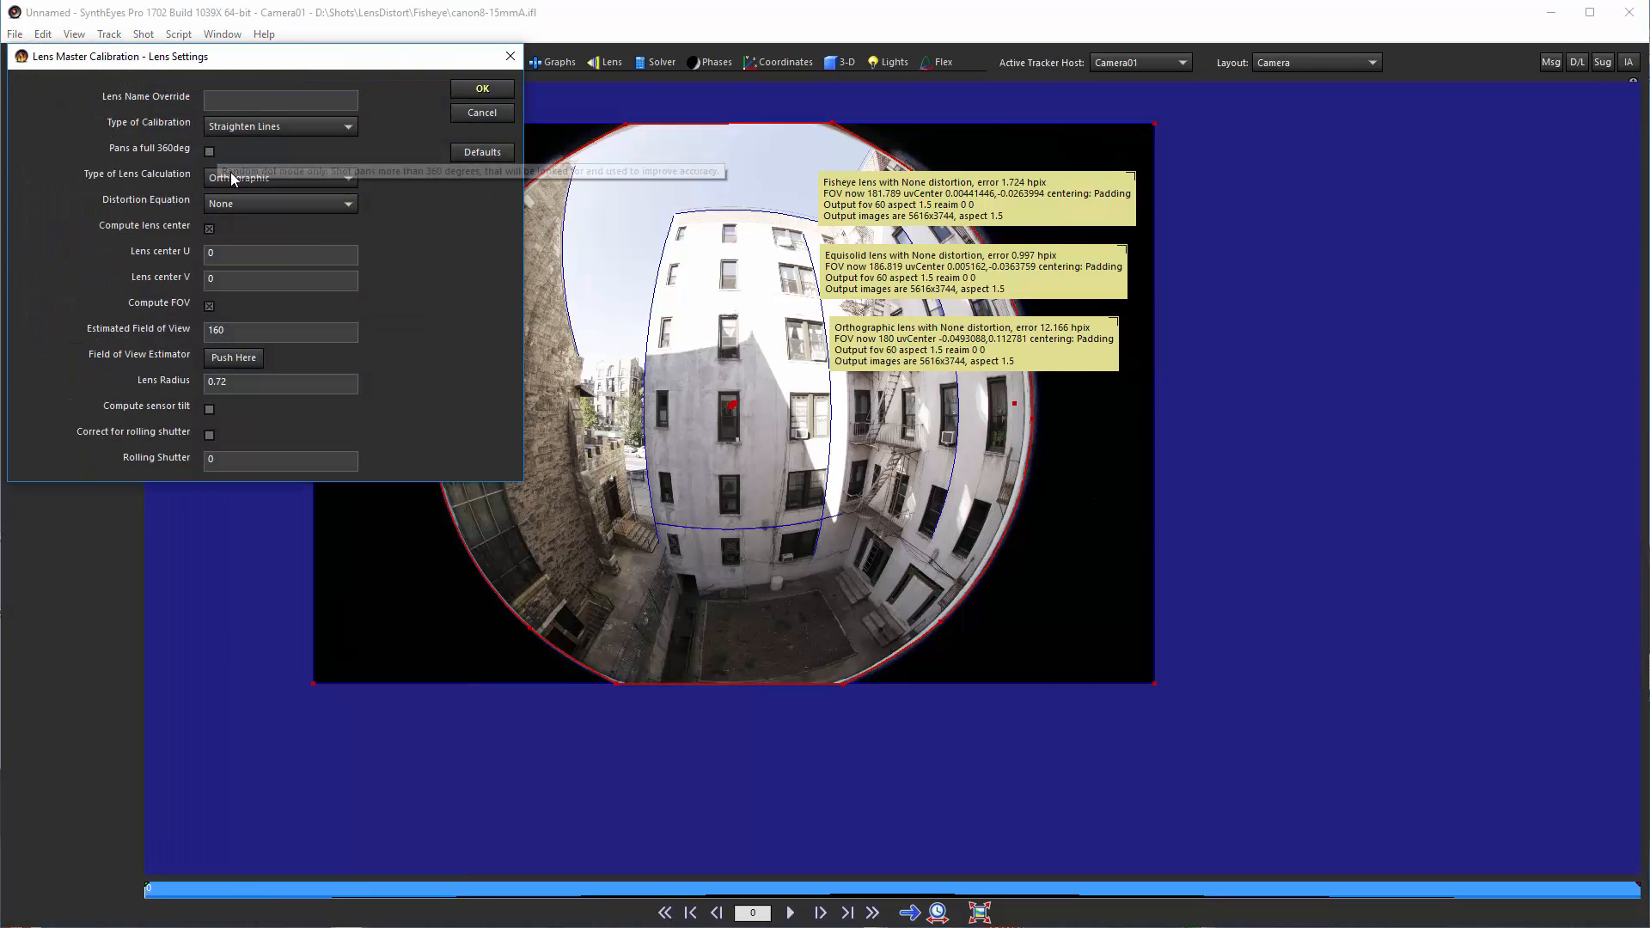
left_click(230, 176)
left_click(232, 311)
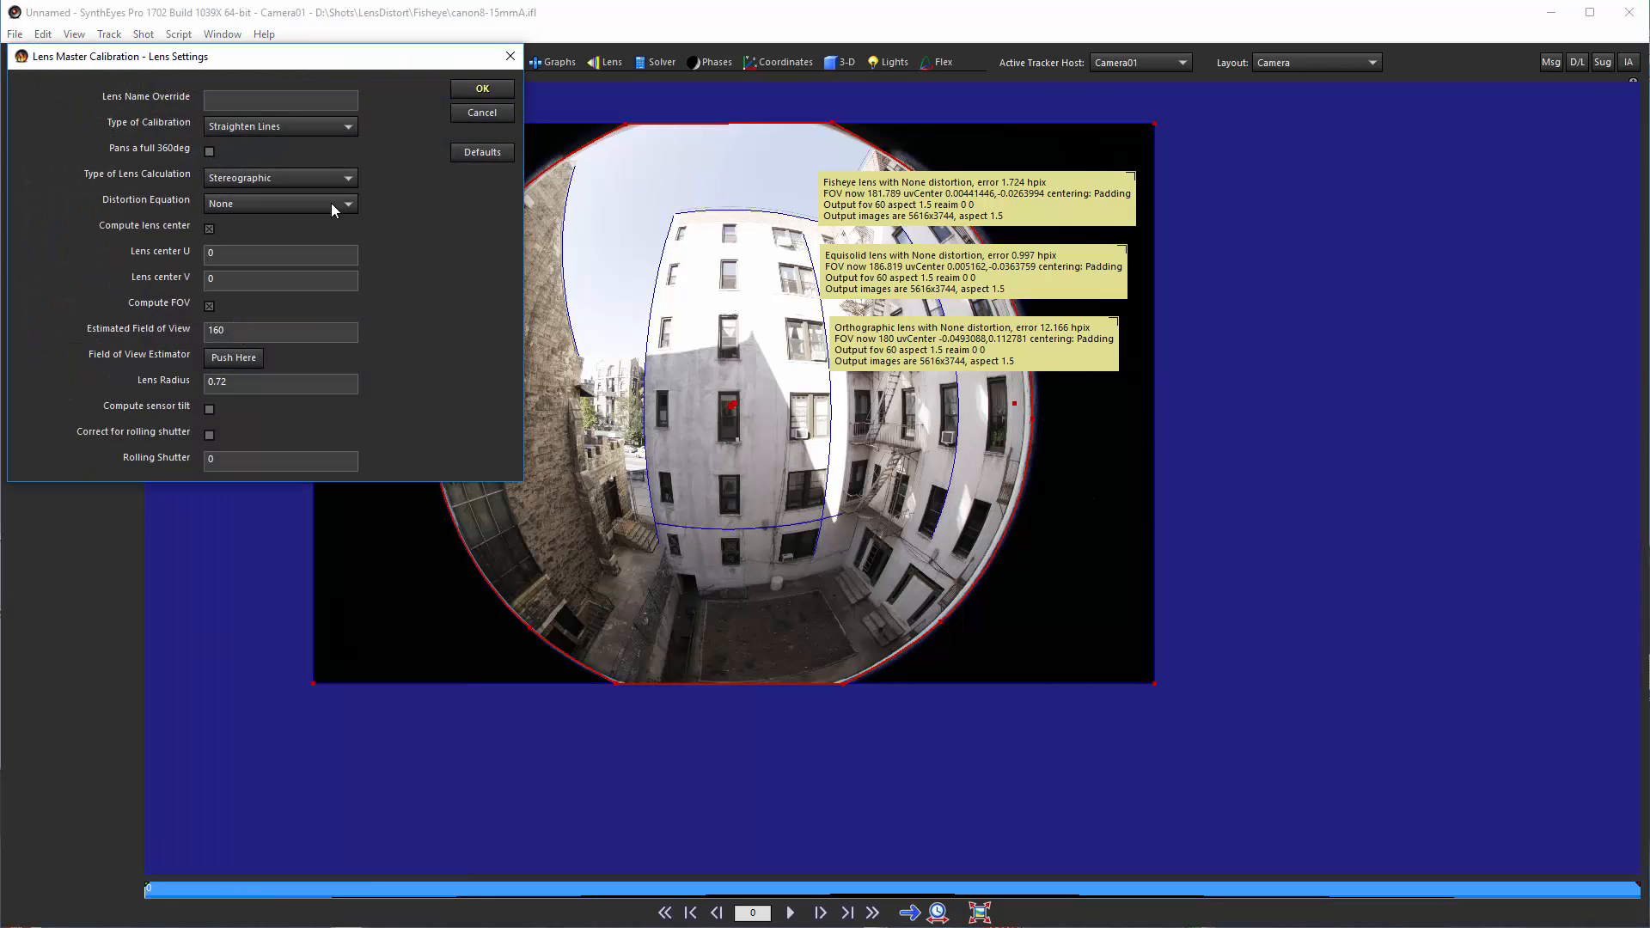
left_click(480, 90)
left_click(480, 90)
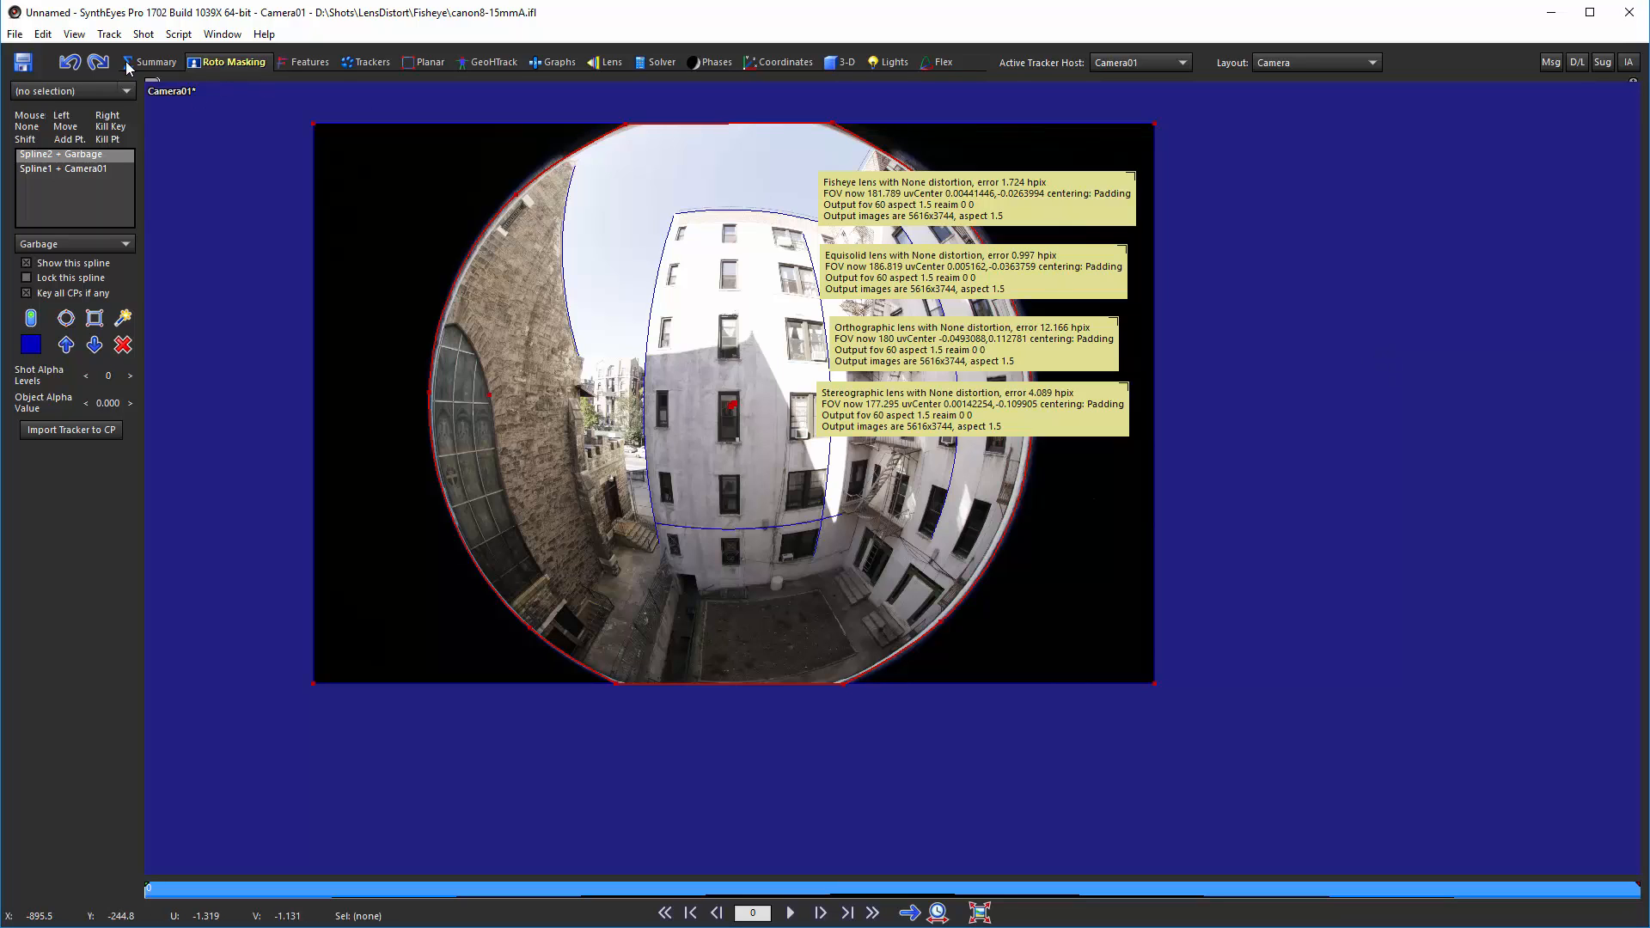
Step: Undo the calibration runs and result panel moves repeatedly until all result panels are removed
left_click(69, 57)
left_click(69, 62)
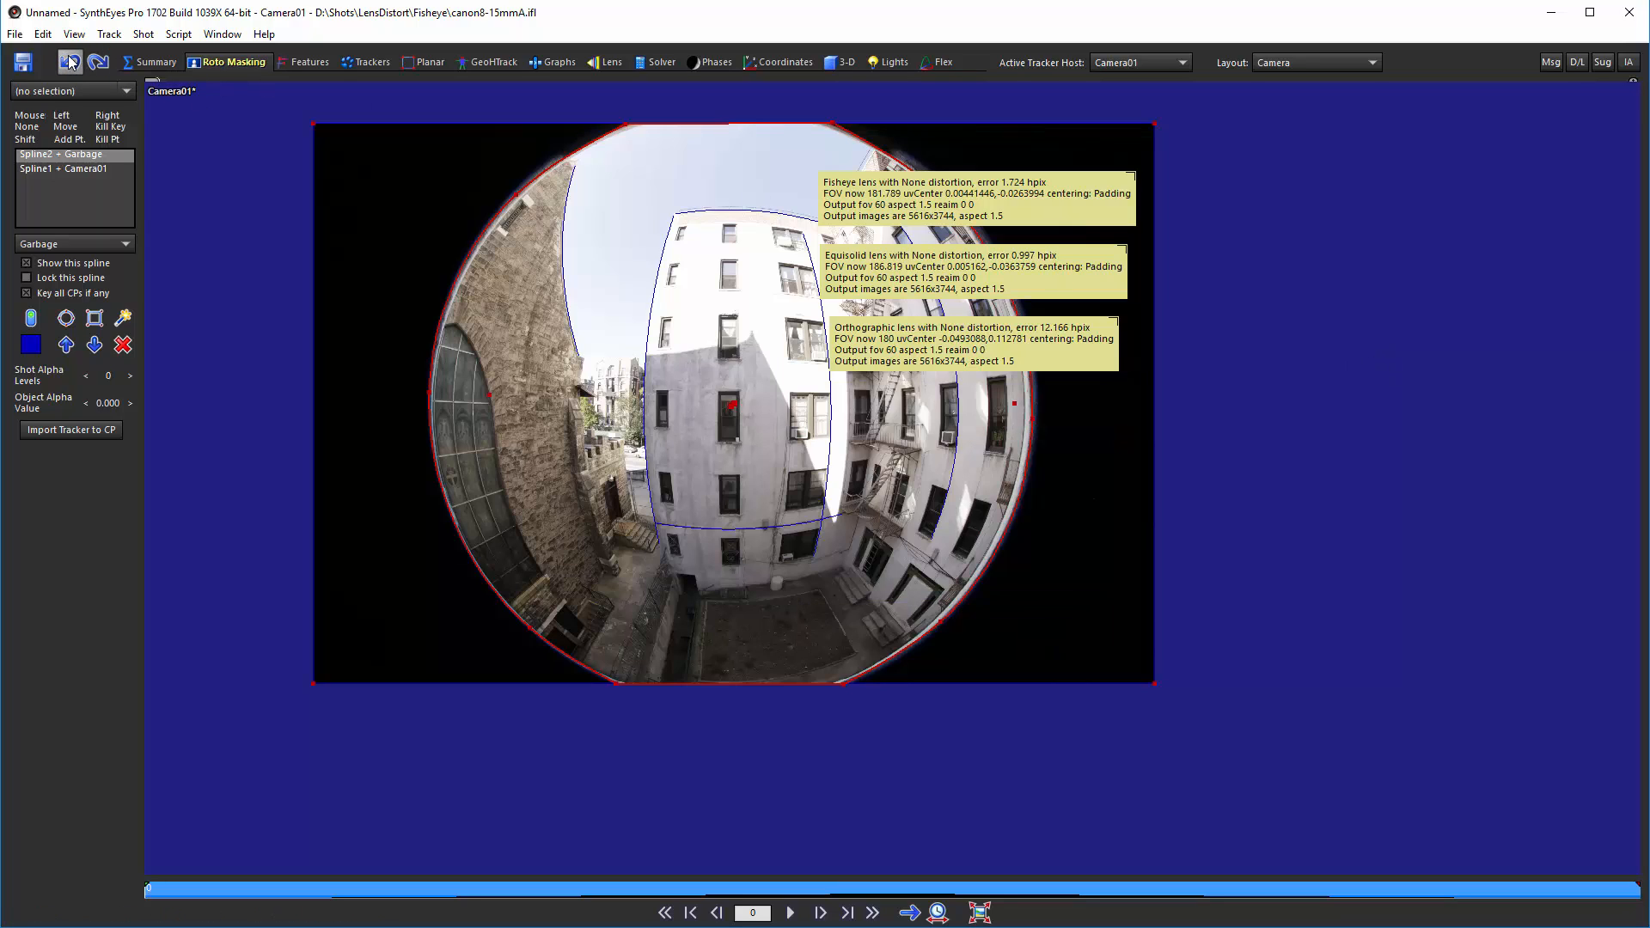
left_click(69, 62)
left_click(69, 62)
left_click(69, 62)
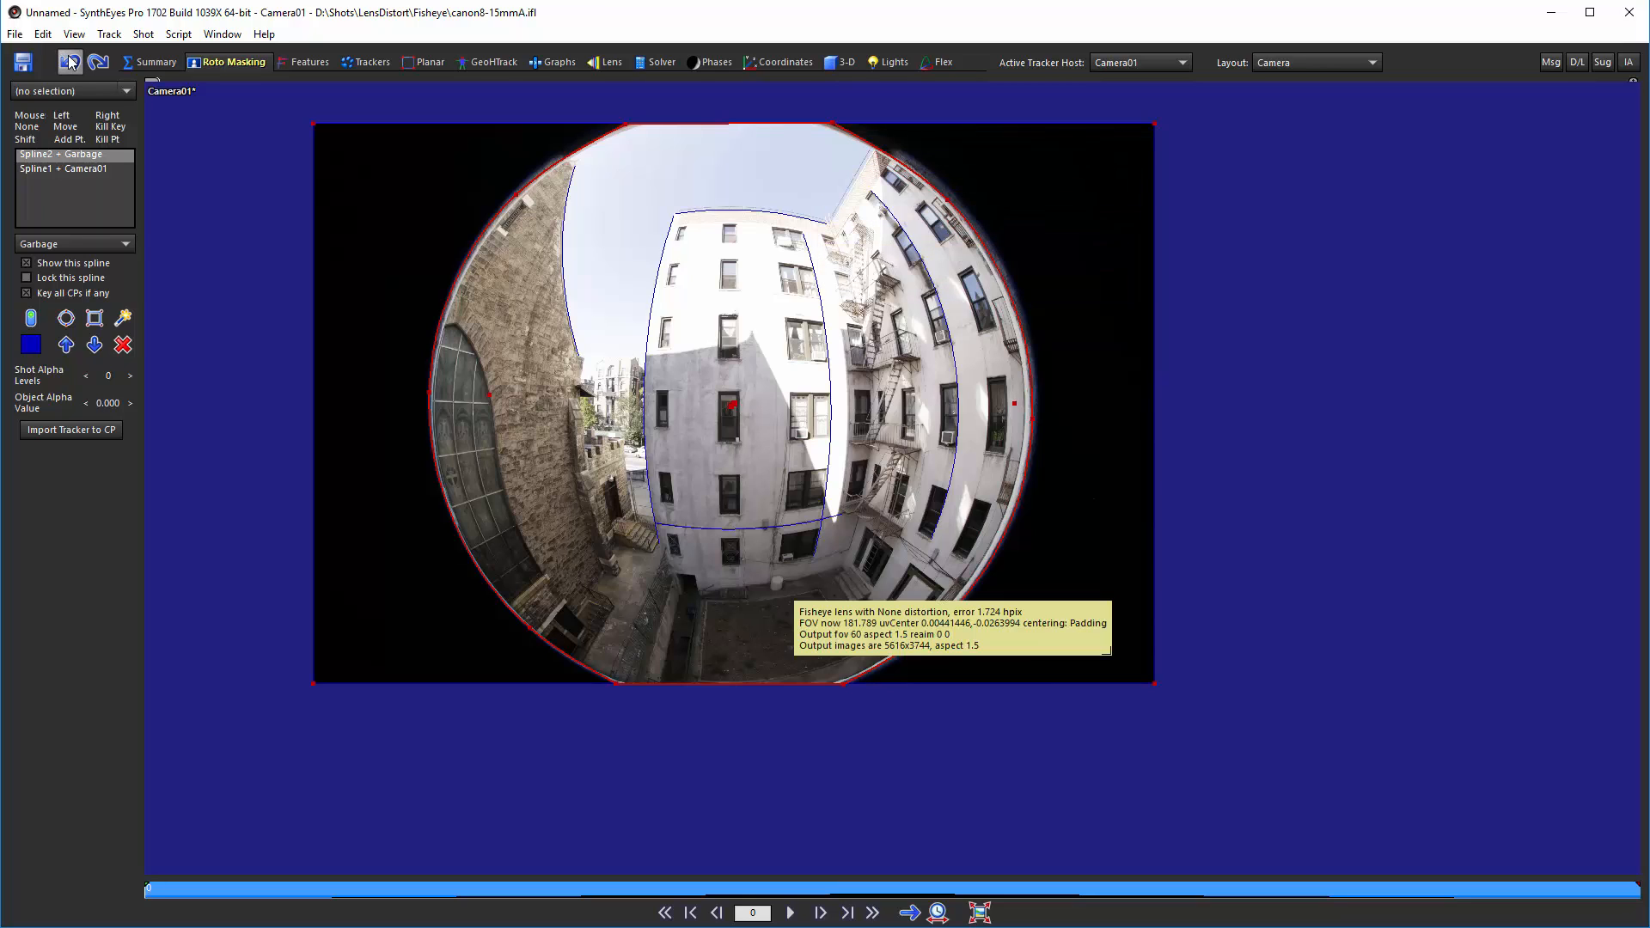
left_click(69, 62)
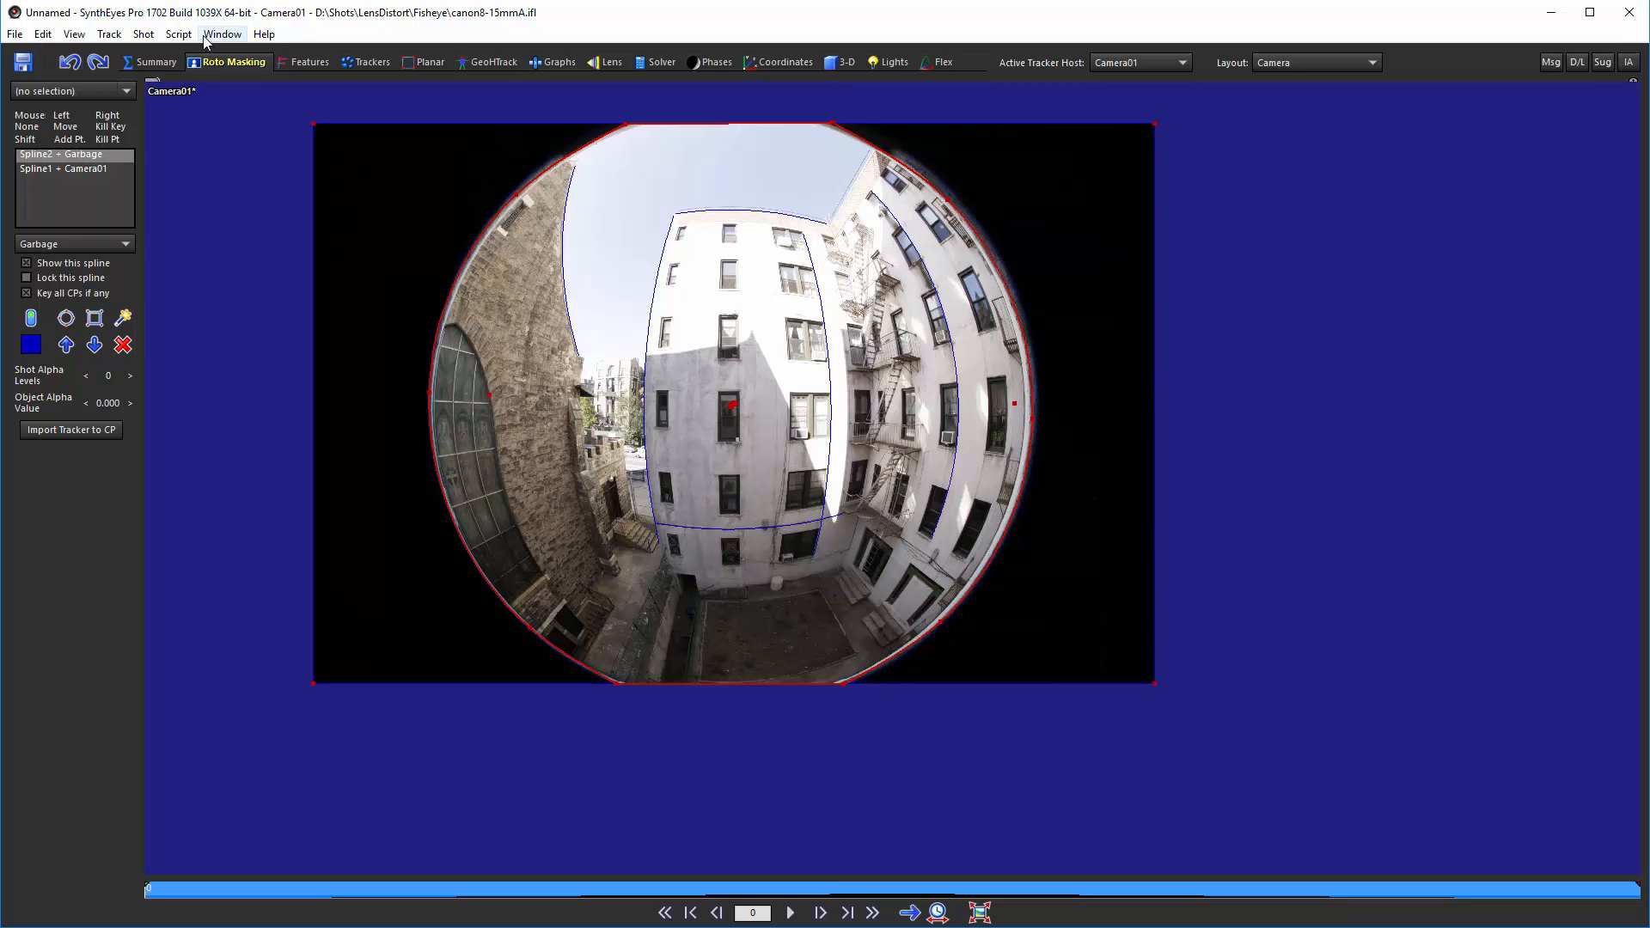
Step: Rerun Lens Master Calibration with the lens calculation type set to Equisolid and the distortion equation set to Quadratic
left_click(178, 35)
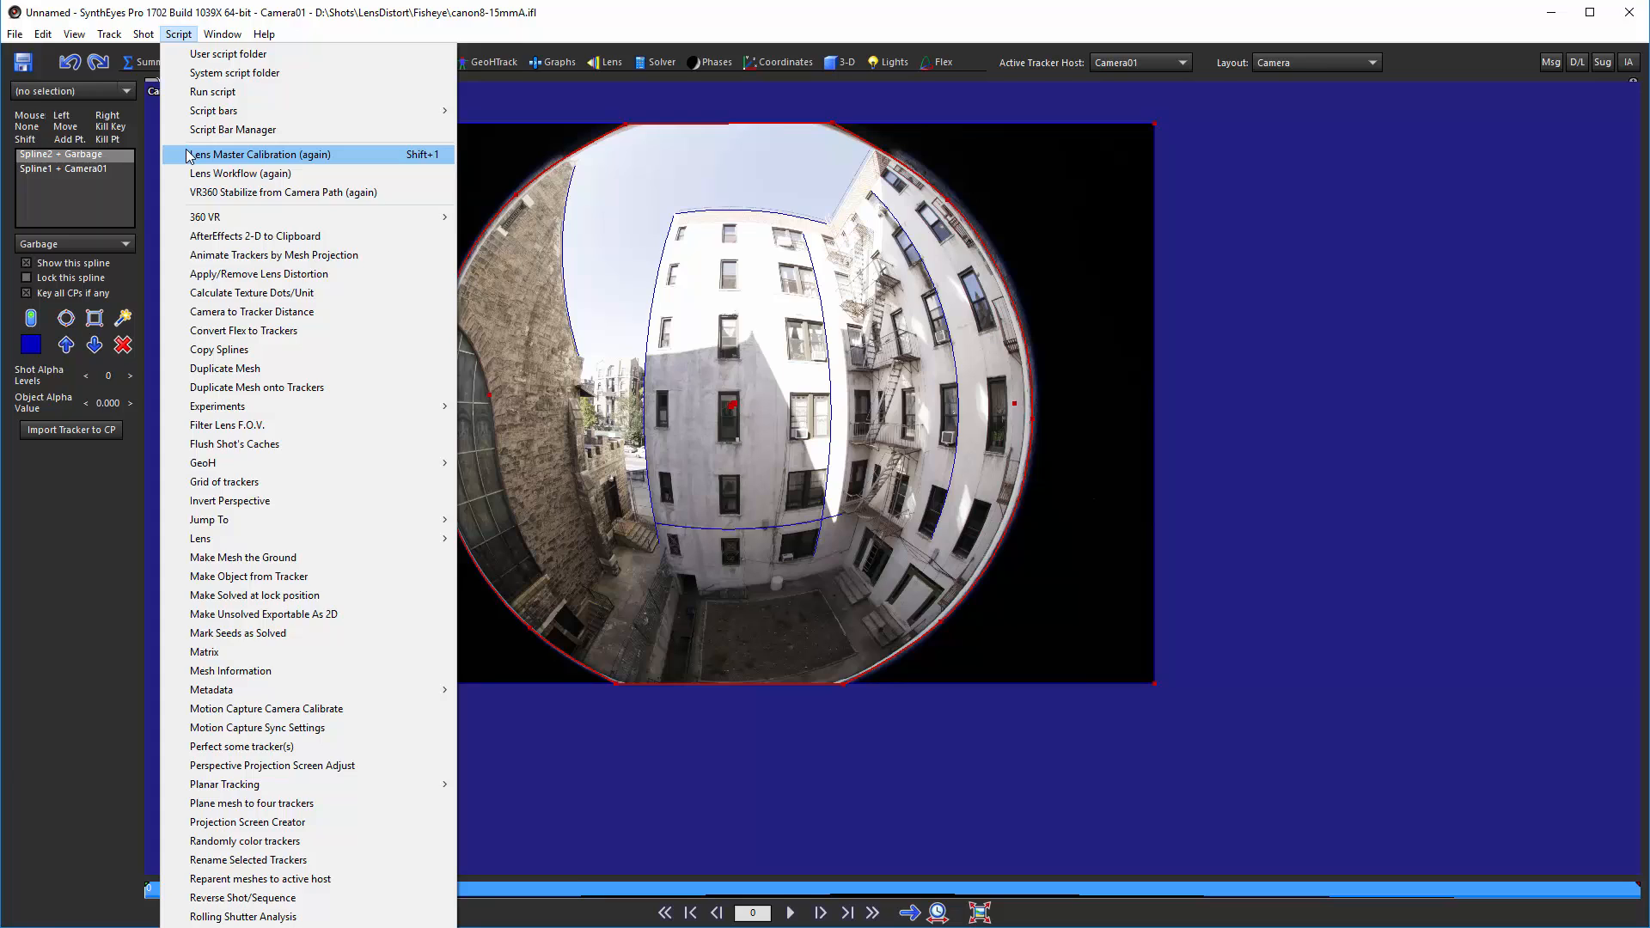
left_click(189, 155)
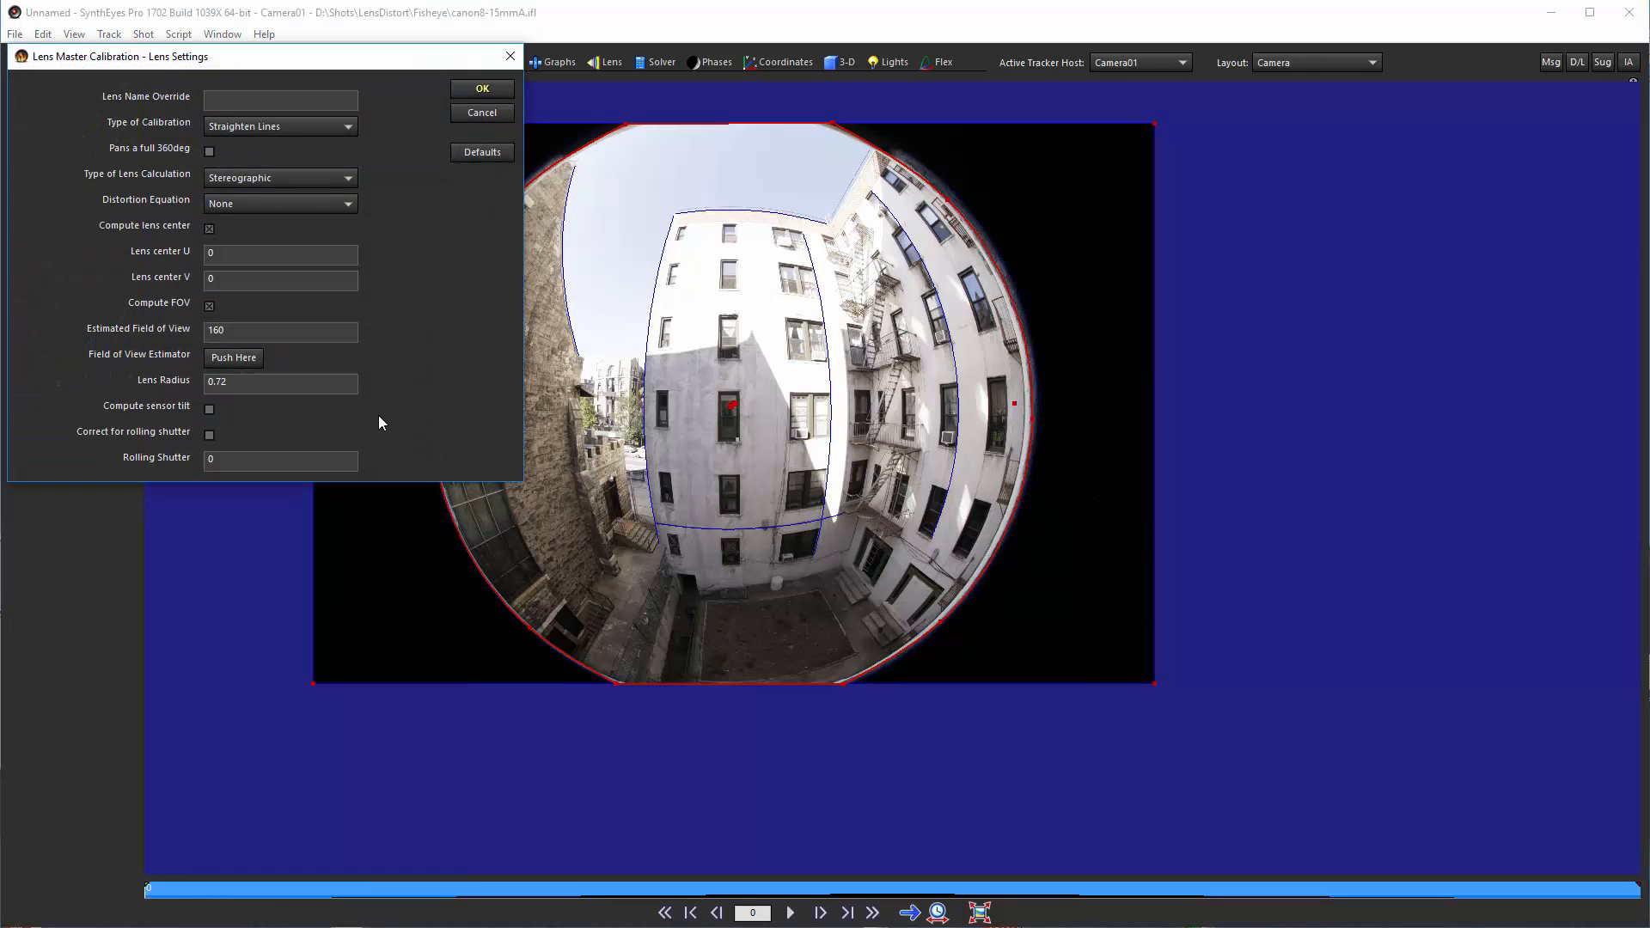
left_click(279, 175)
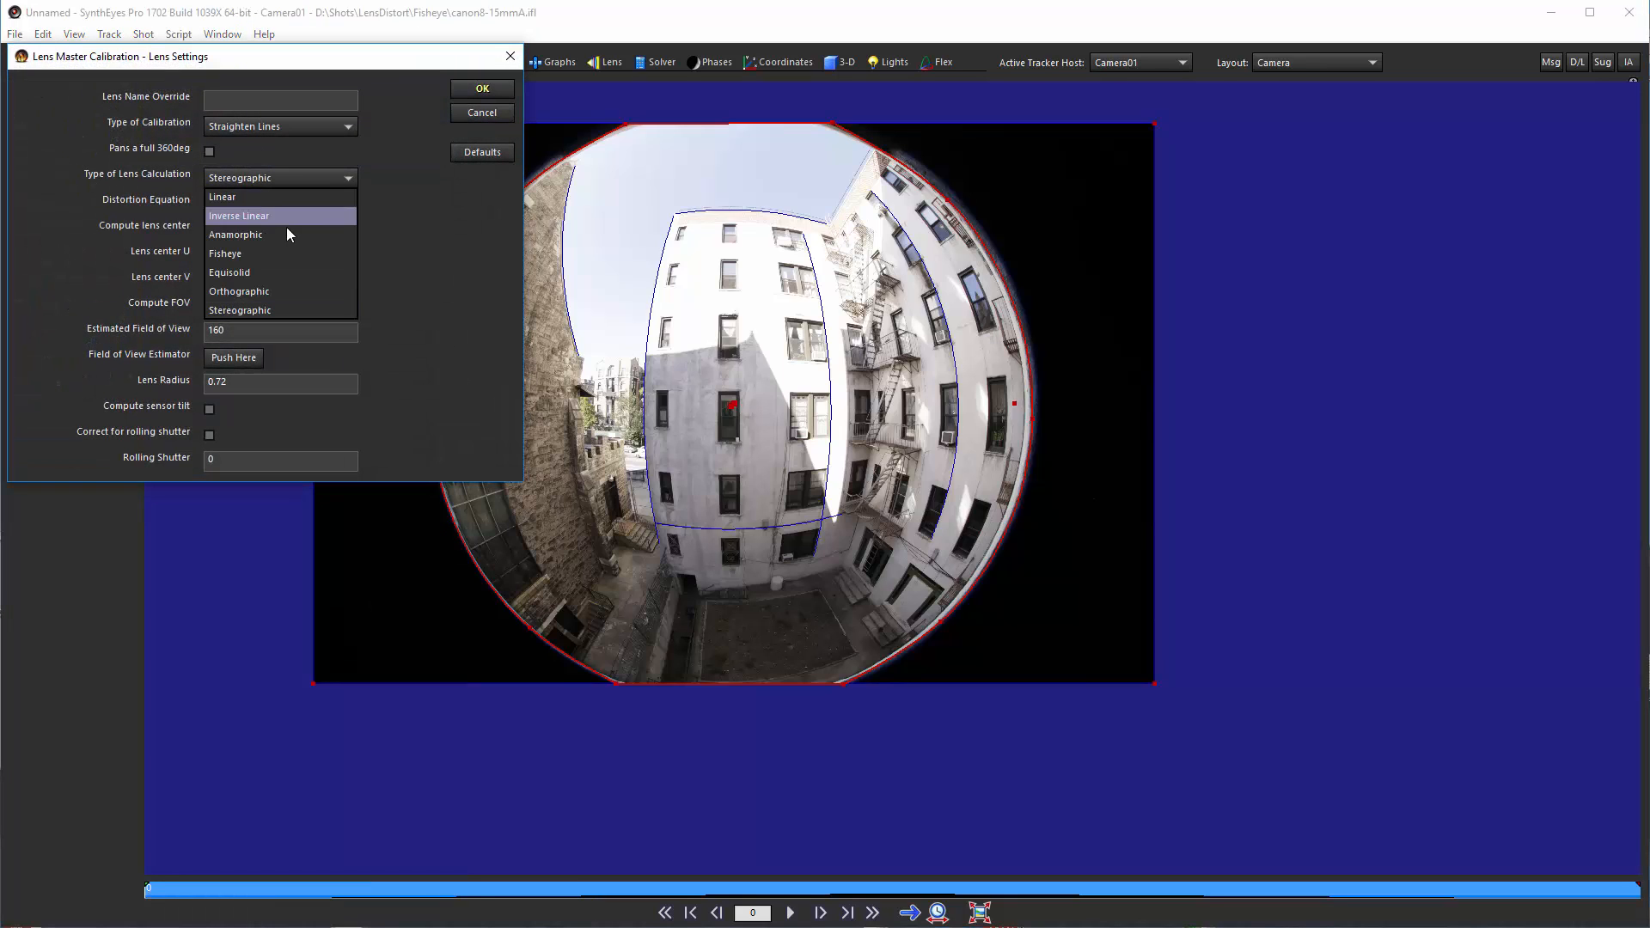
left_click(290, 269)
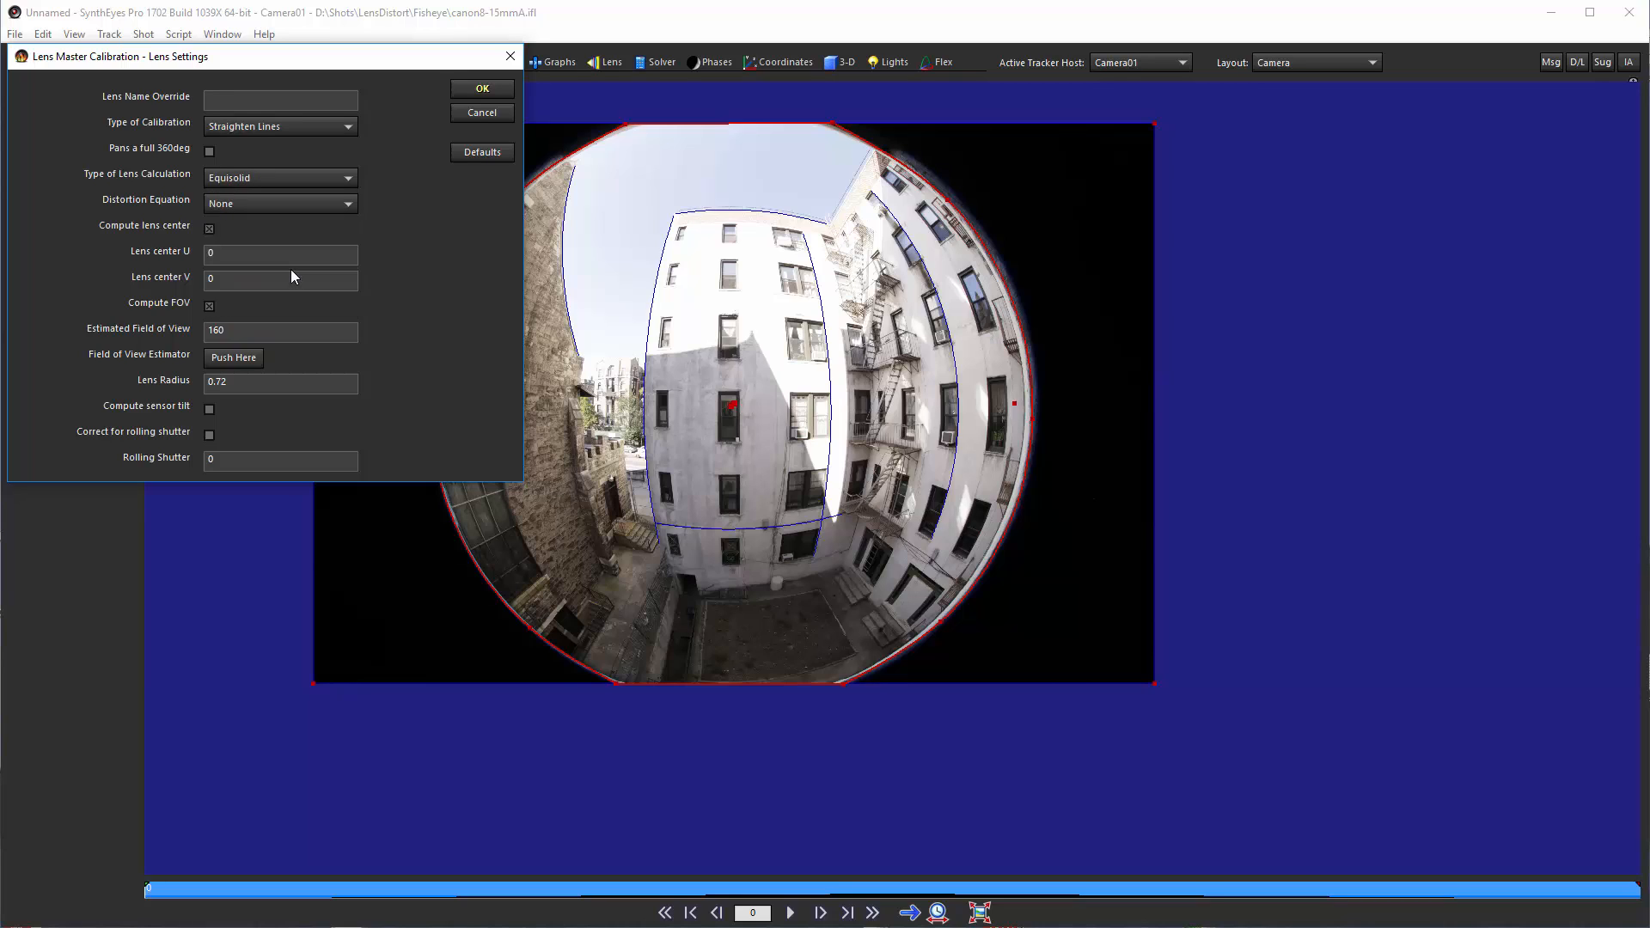
left_click(261, 202)
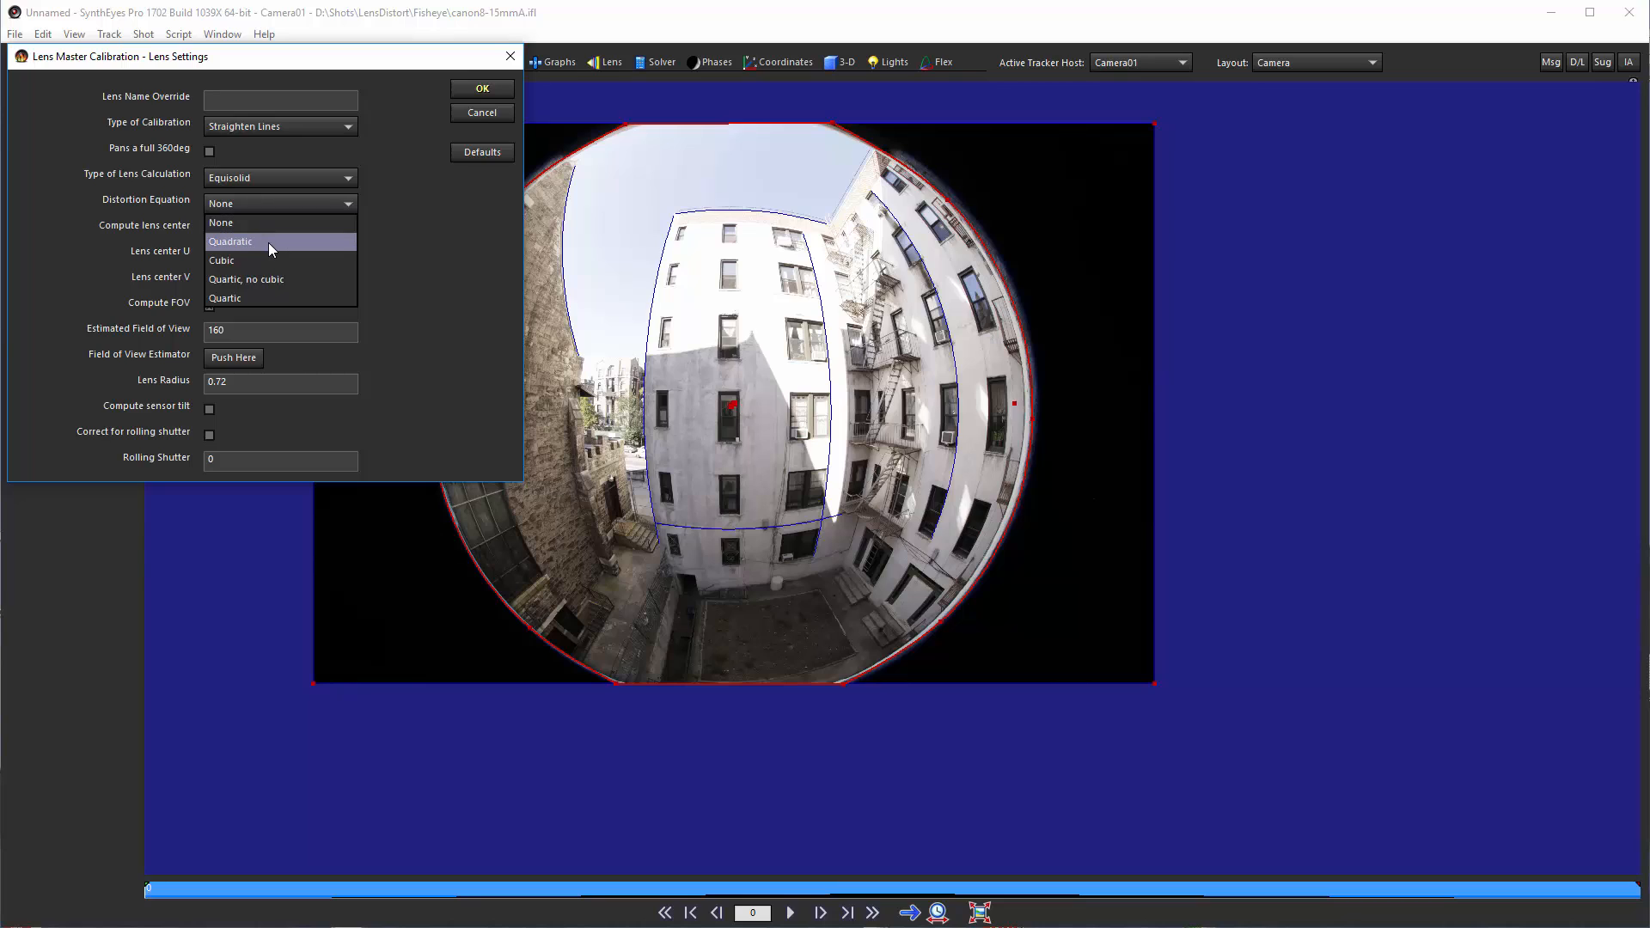
left_click(269, 242)
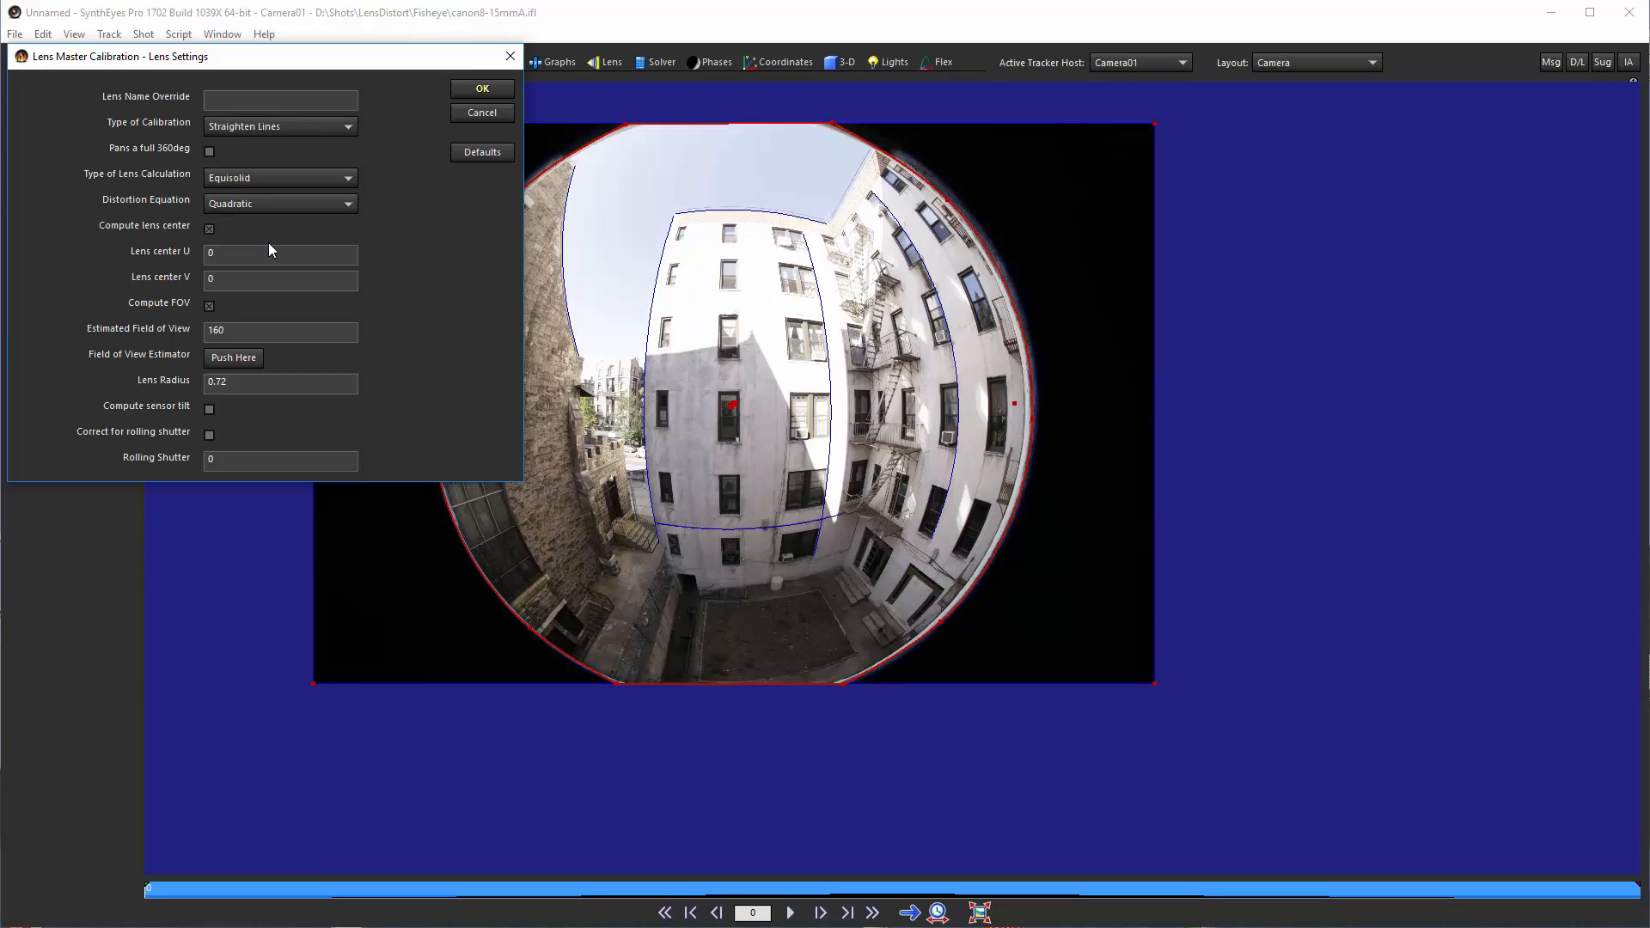
left_click(480, 89)
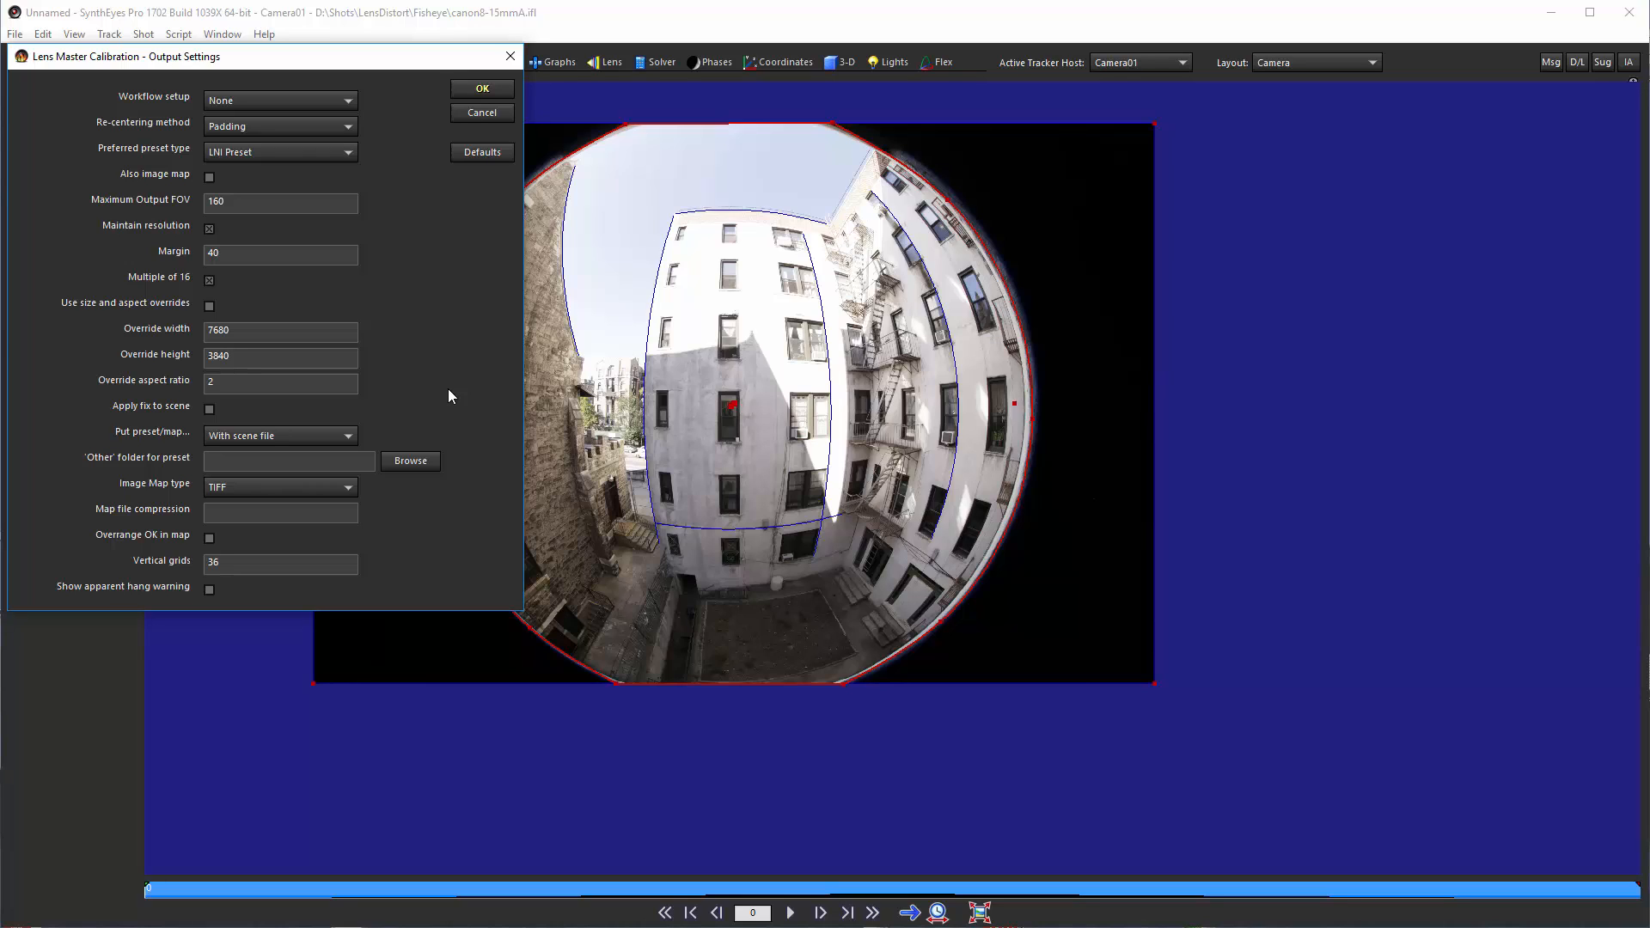
Step: Set the output workflow to Create 360VR, enable Apply fix to scene, run it, and move the result panel aside
left_click(312, 100)
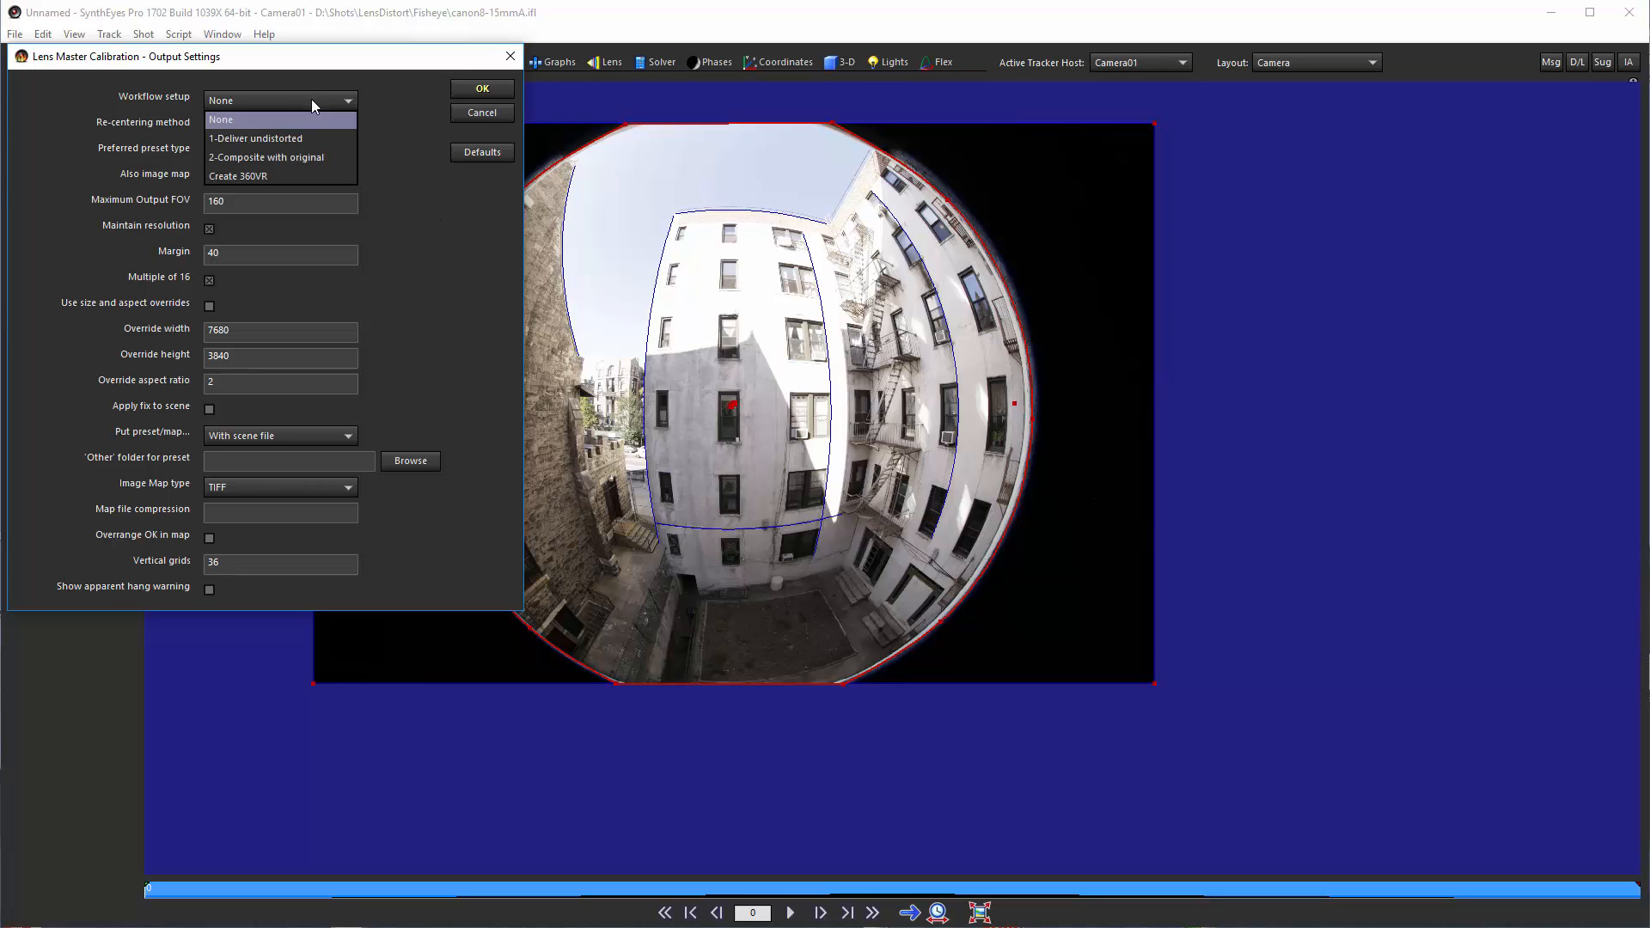
left_click(302, 175)
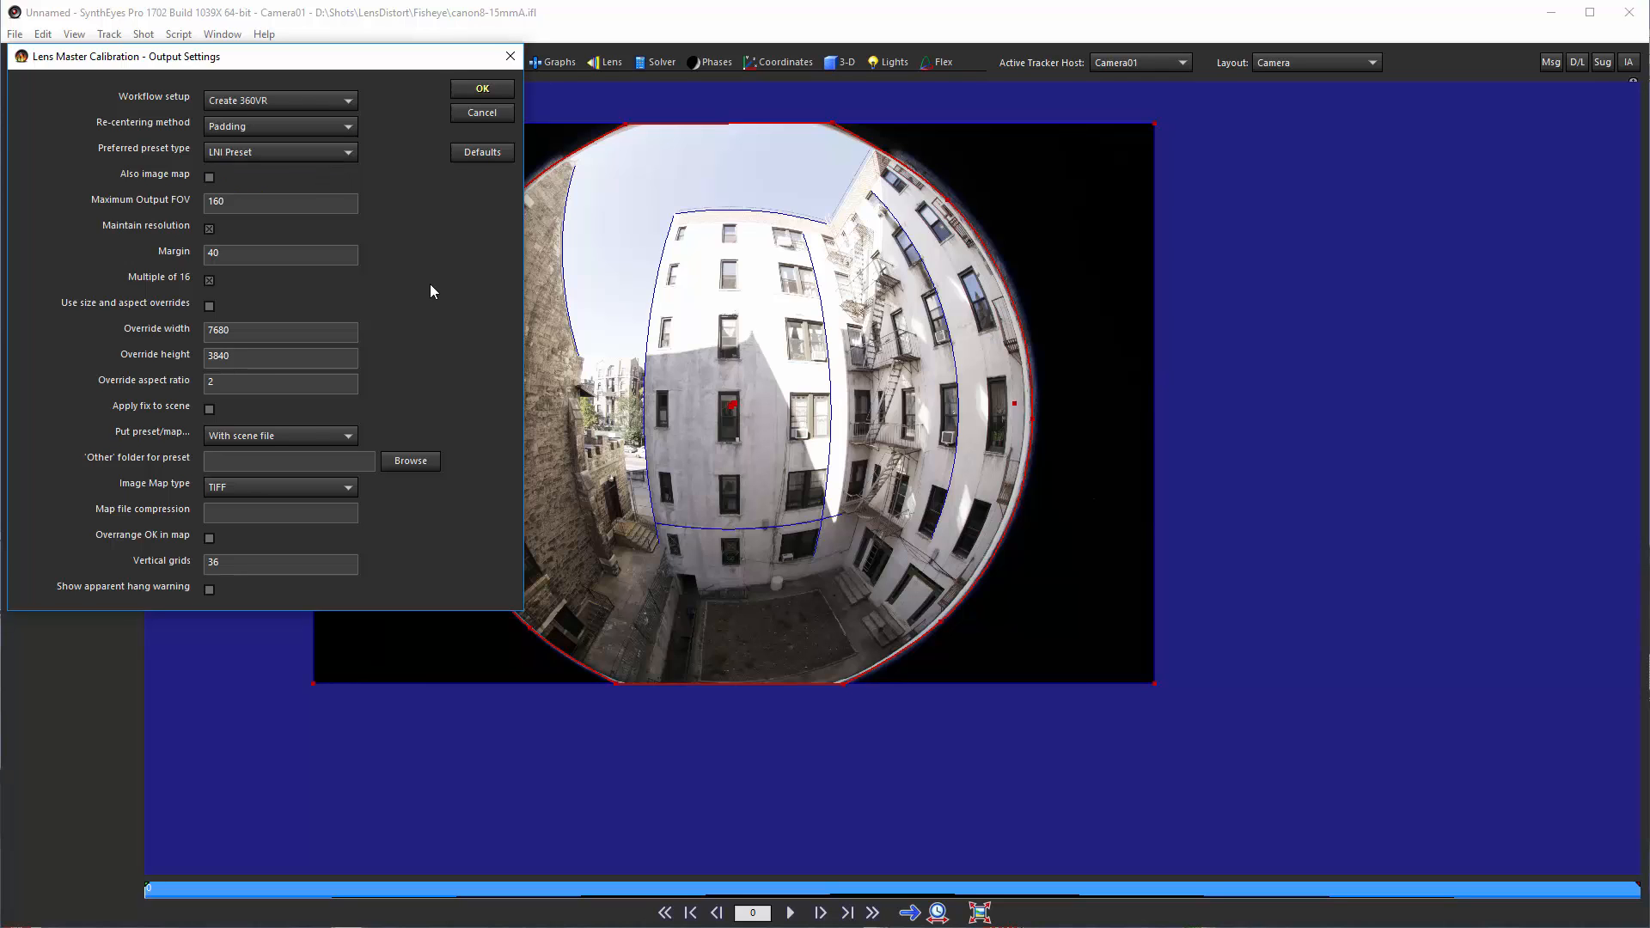
left_click(212, 410)
left_click(483, 91)
left_click(483, 90)
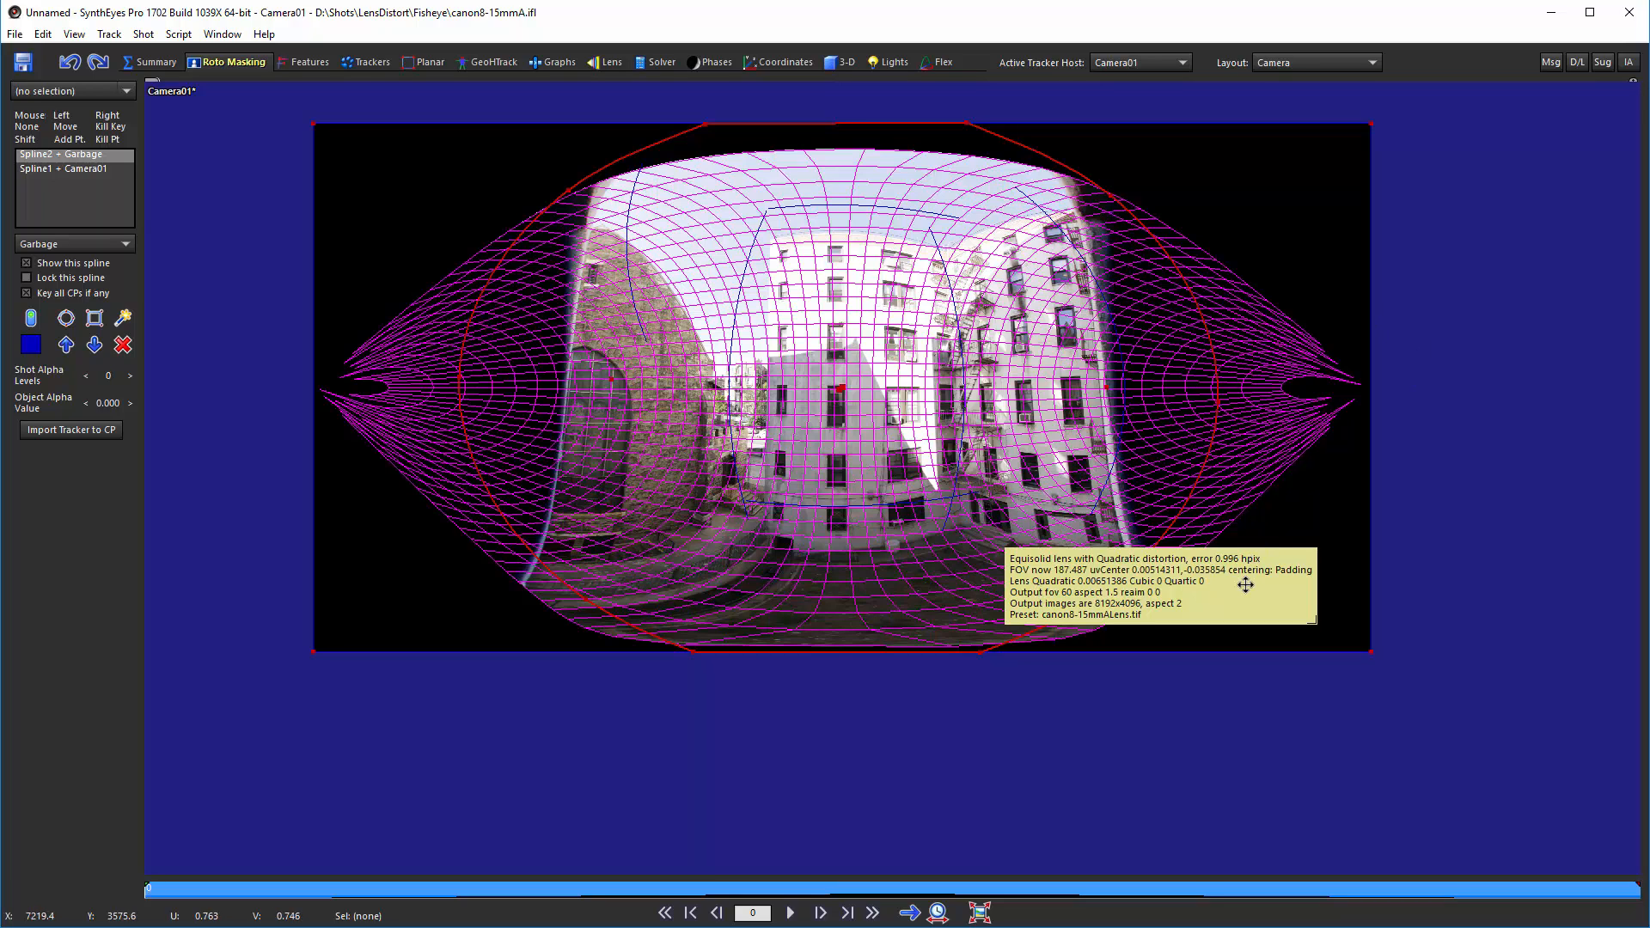
left_click_drag(1245, 585, 1370, 730)
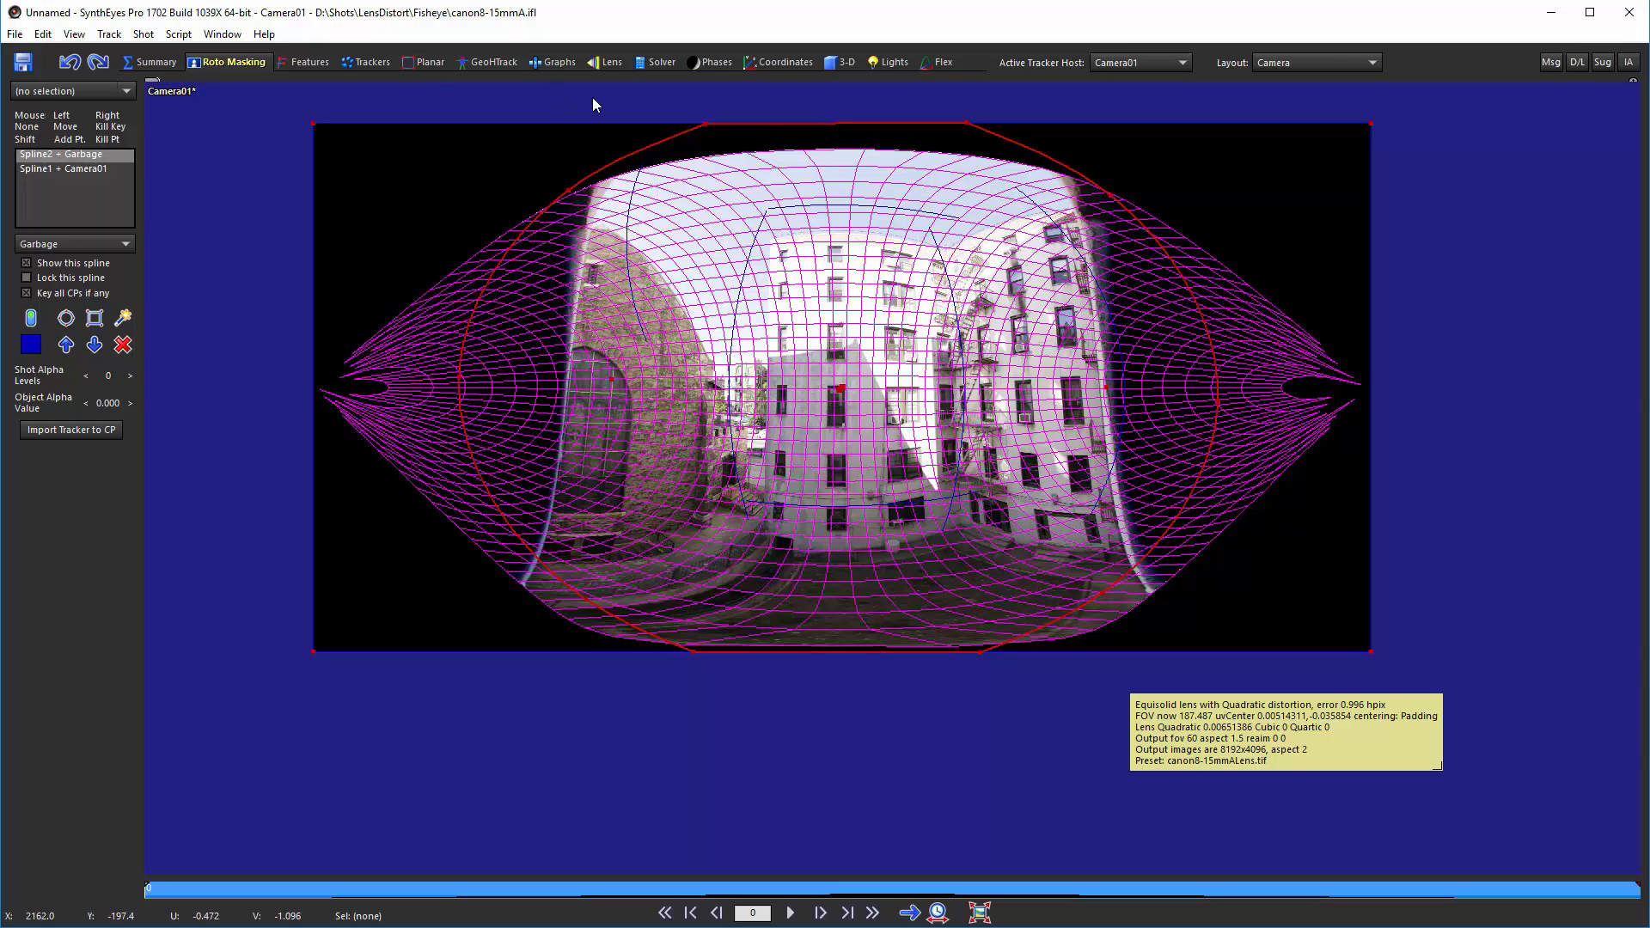
Step: Lock the perspective view to the camera and look around the corrected 360VR imagery
left_click(495, 61)
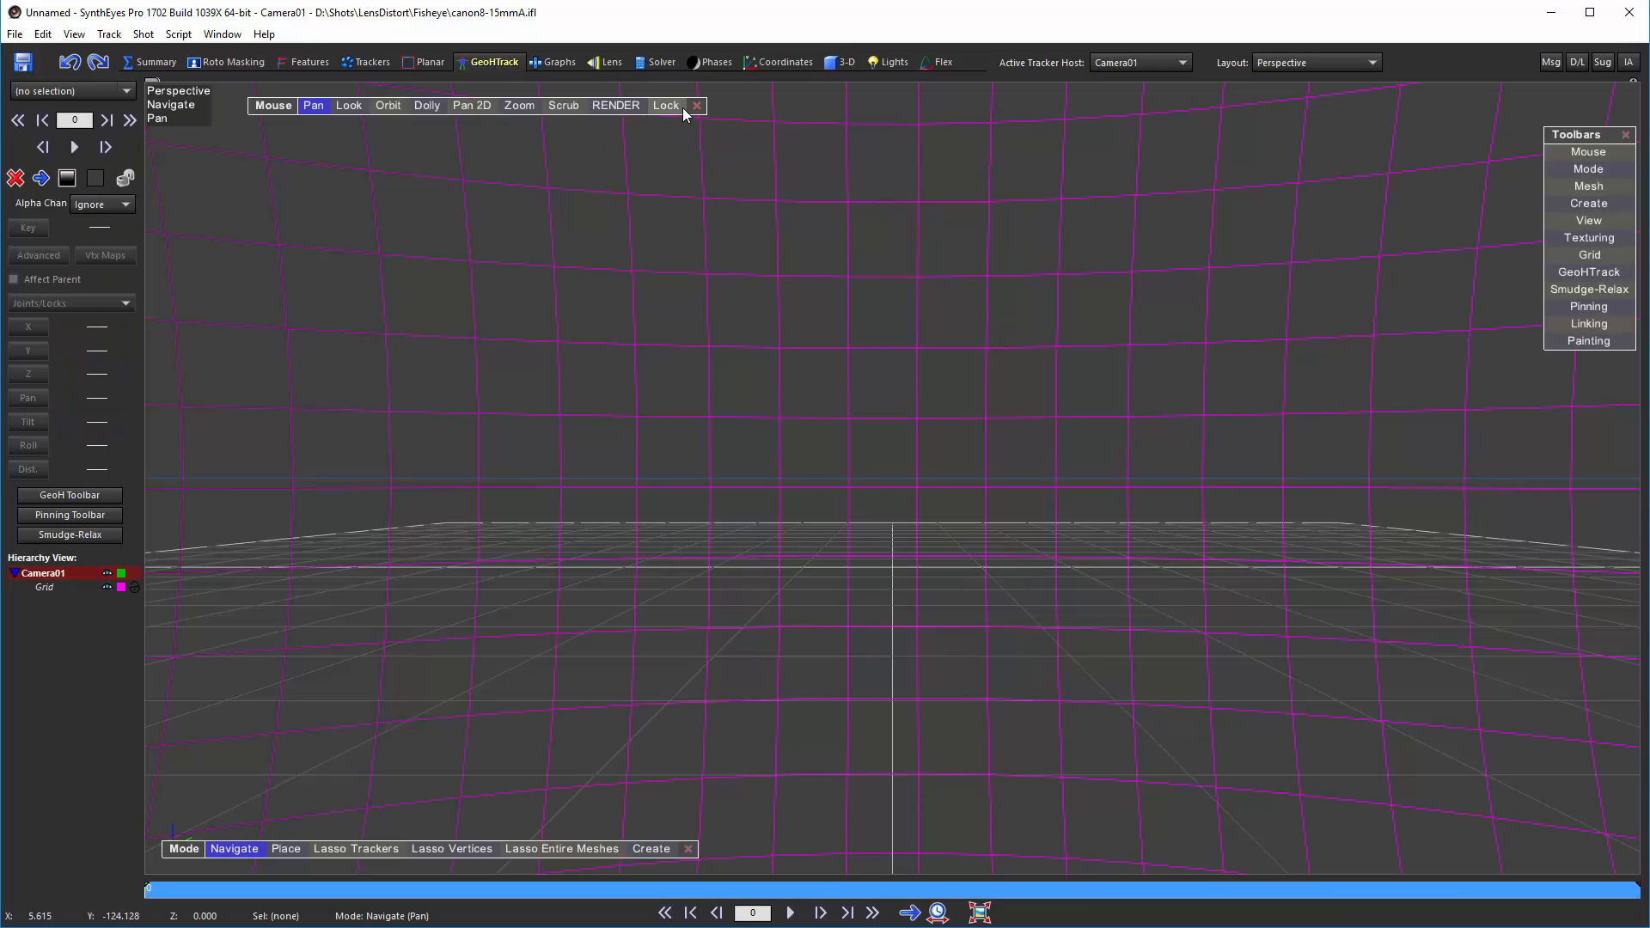
left_click(666, 105)
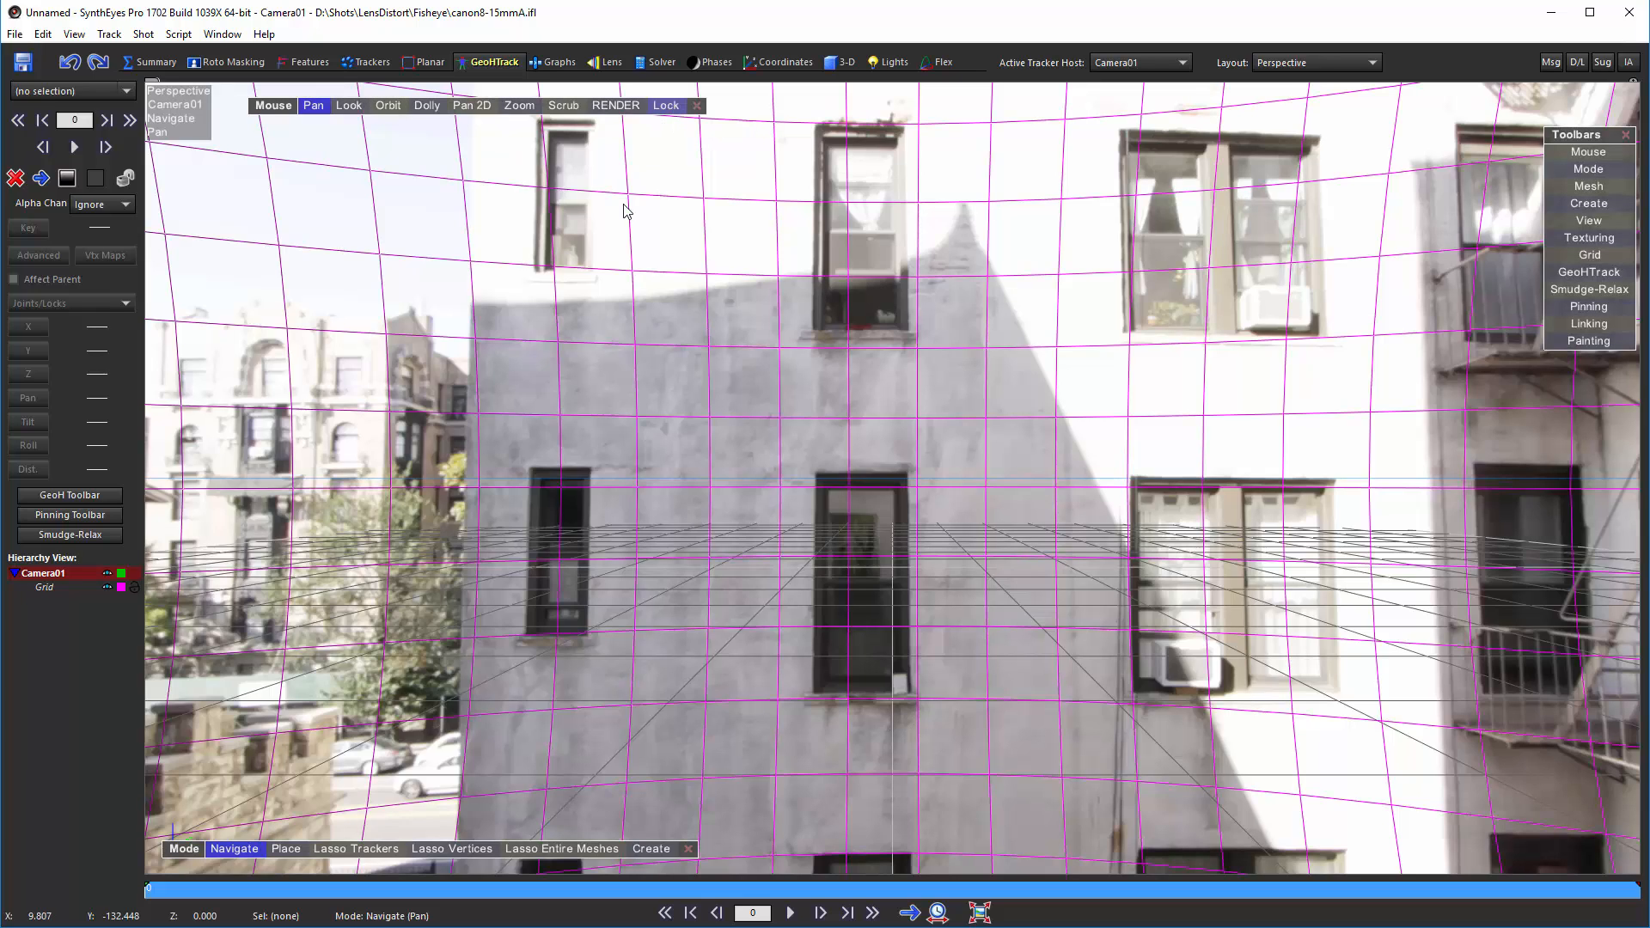
left_click(349, 105)
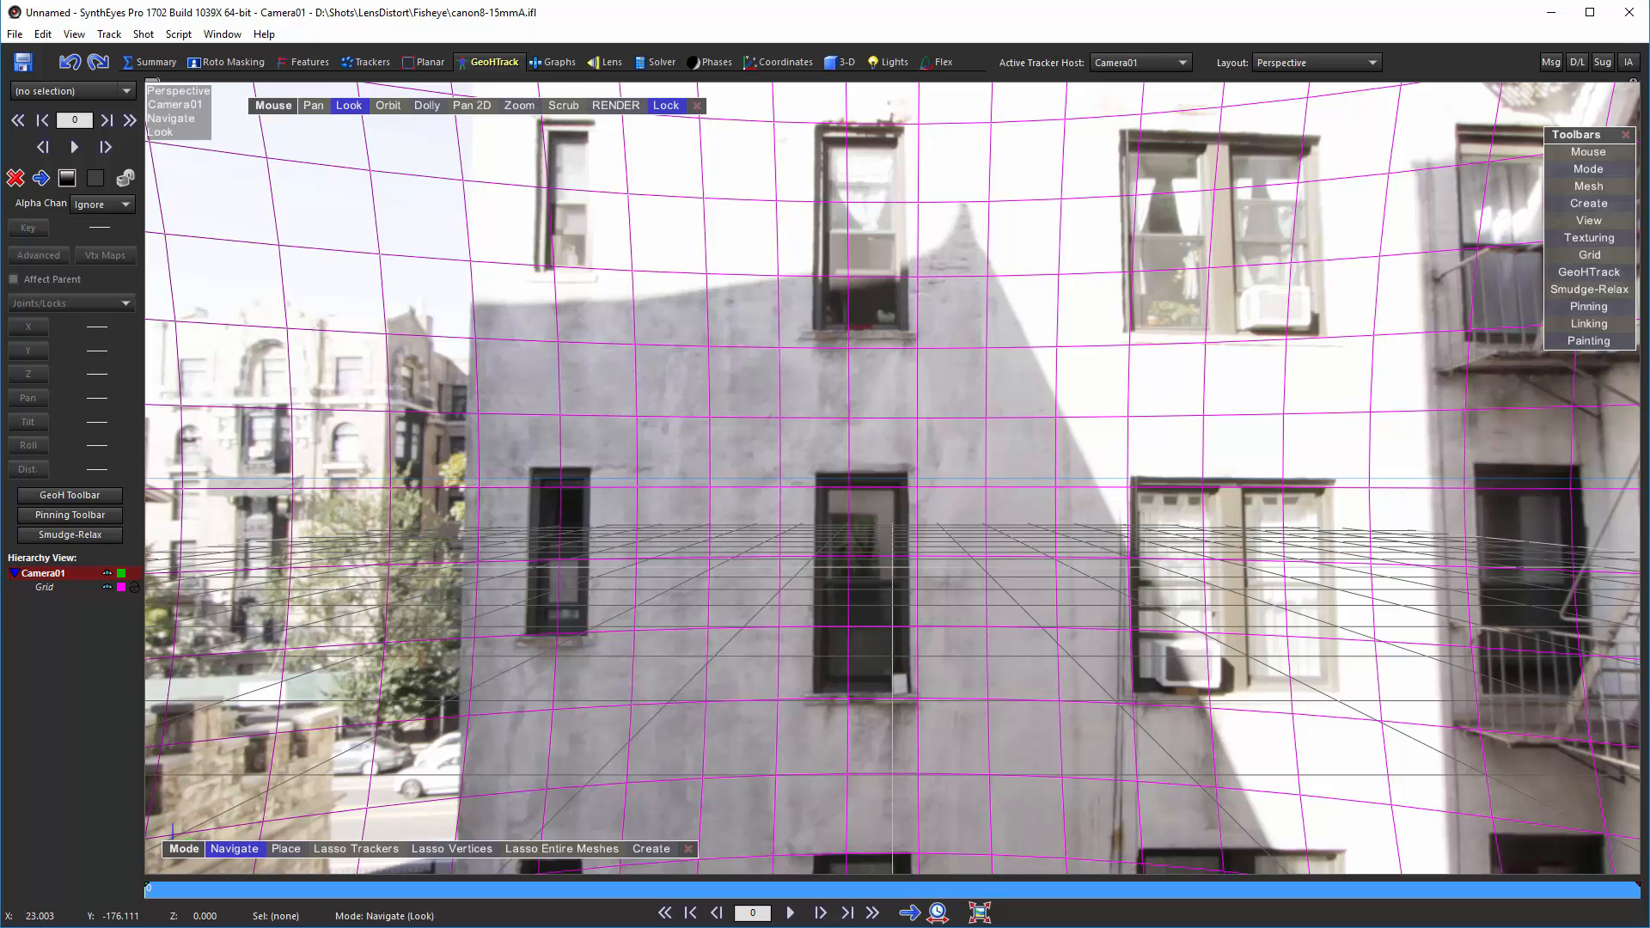
left_click_drag(624, 368, 567, 408)
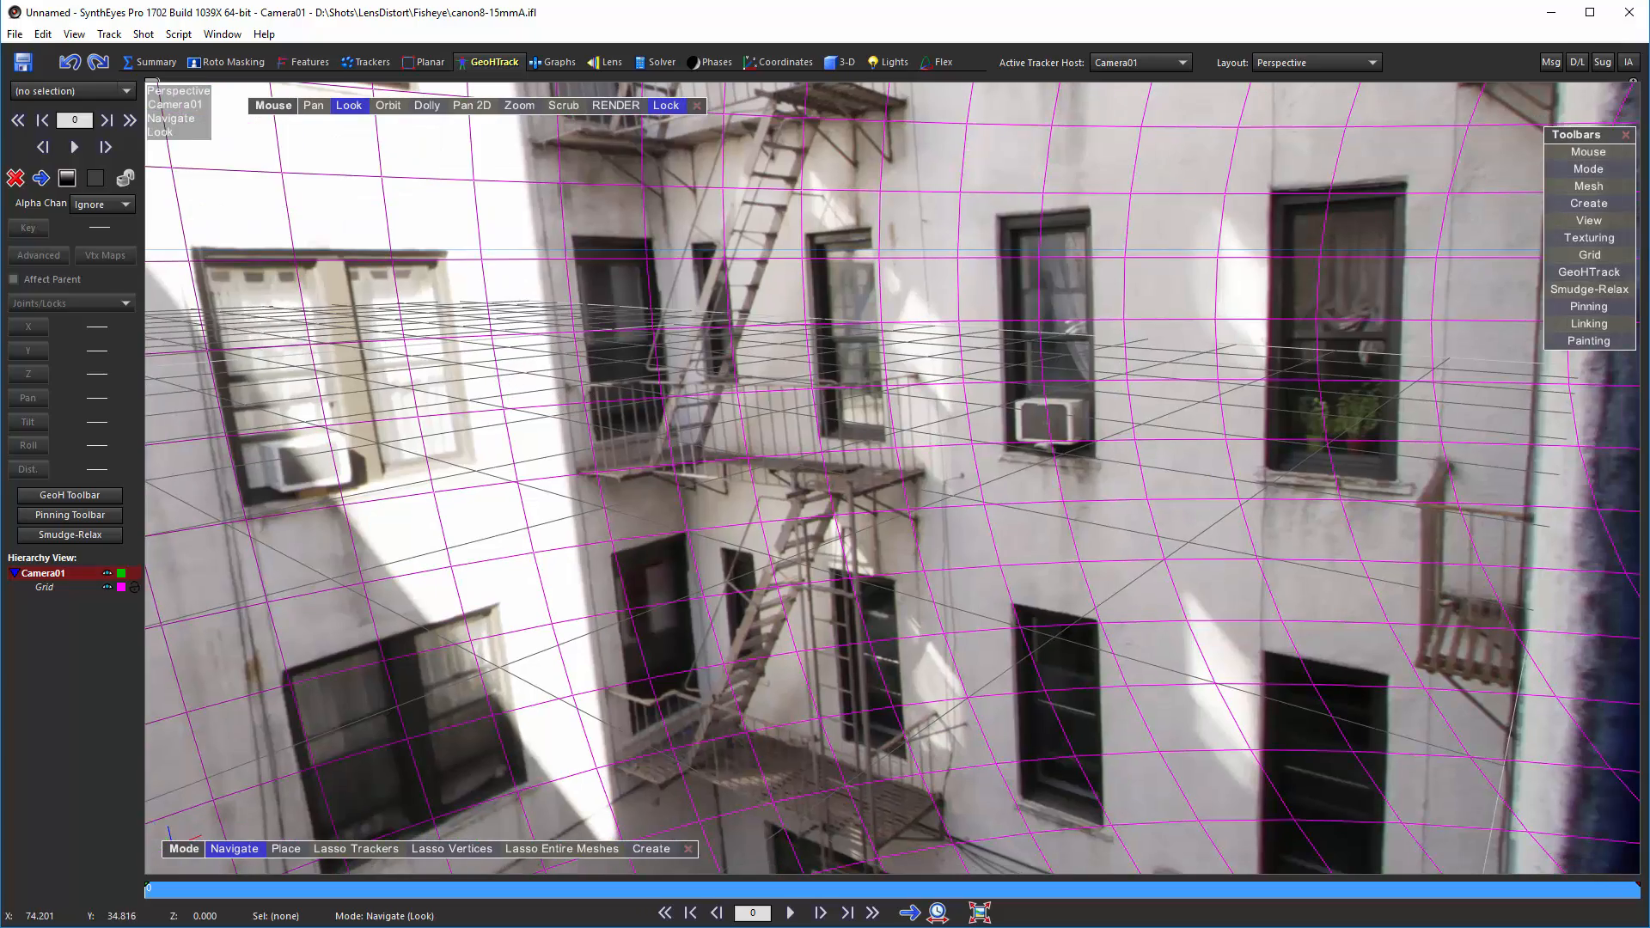
left_click_drag(500, 315, 644, 541)
left_click_drag(1074, 473, 1061, 47)
left_click_drag(859, 482, 883, 381)
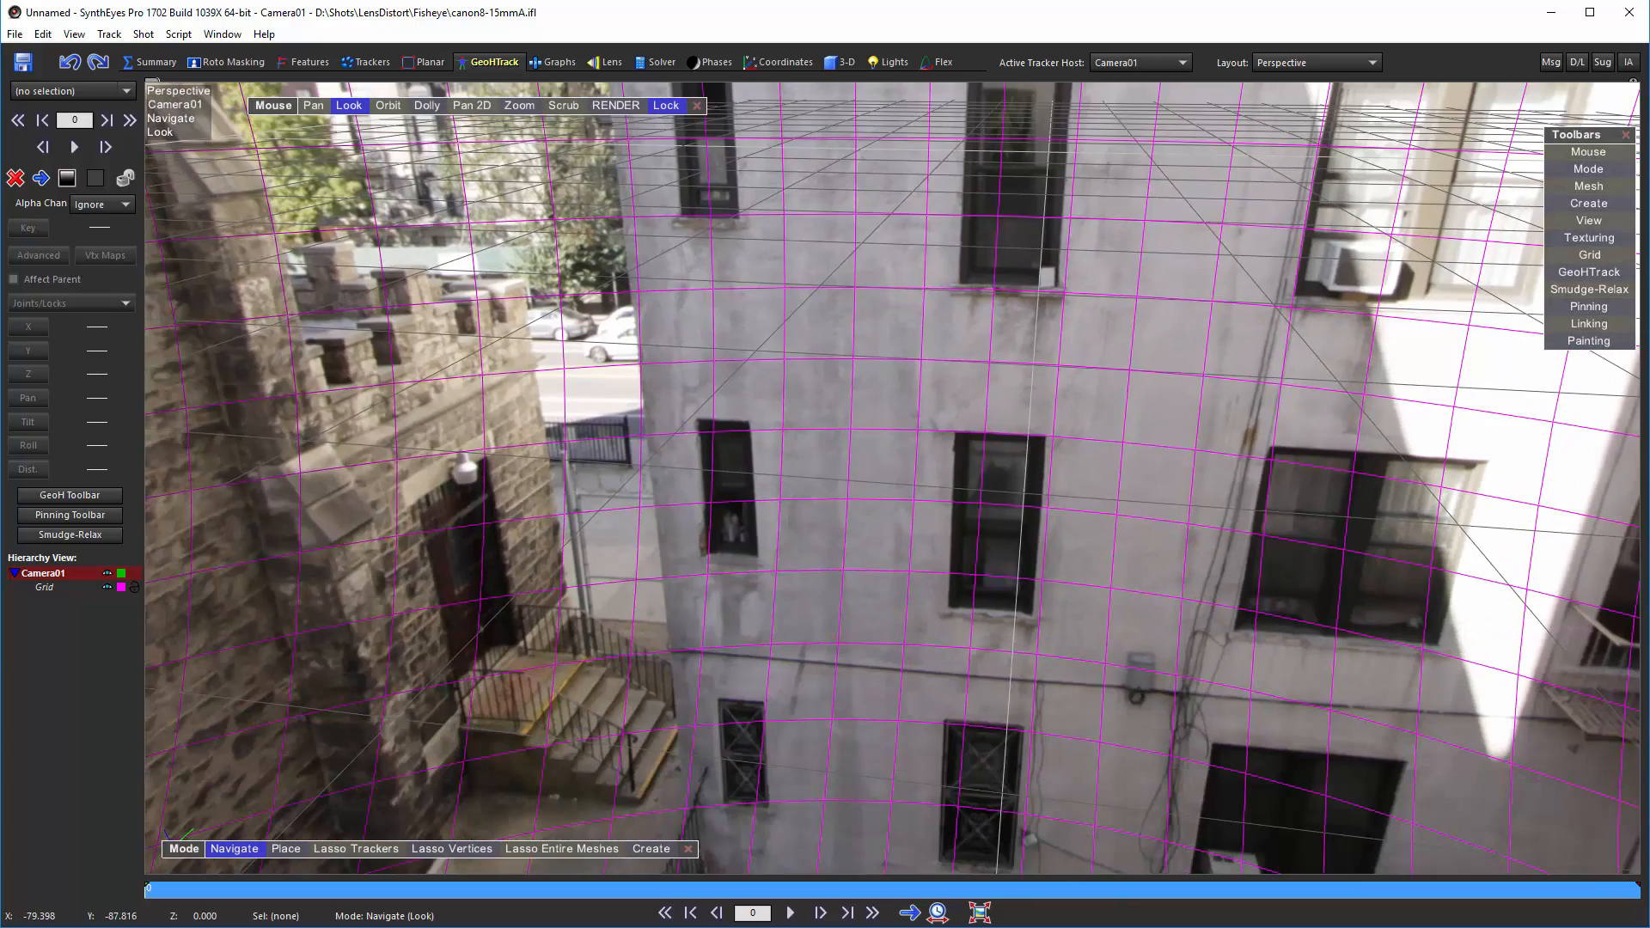
left_click_drag(687, 502, 757, 210)
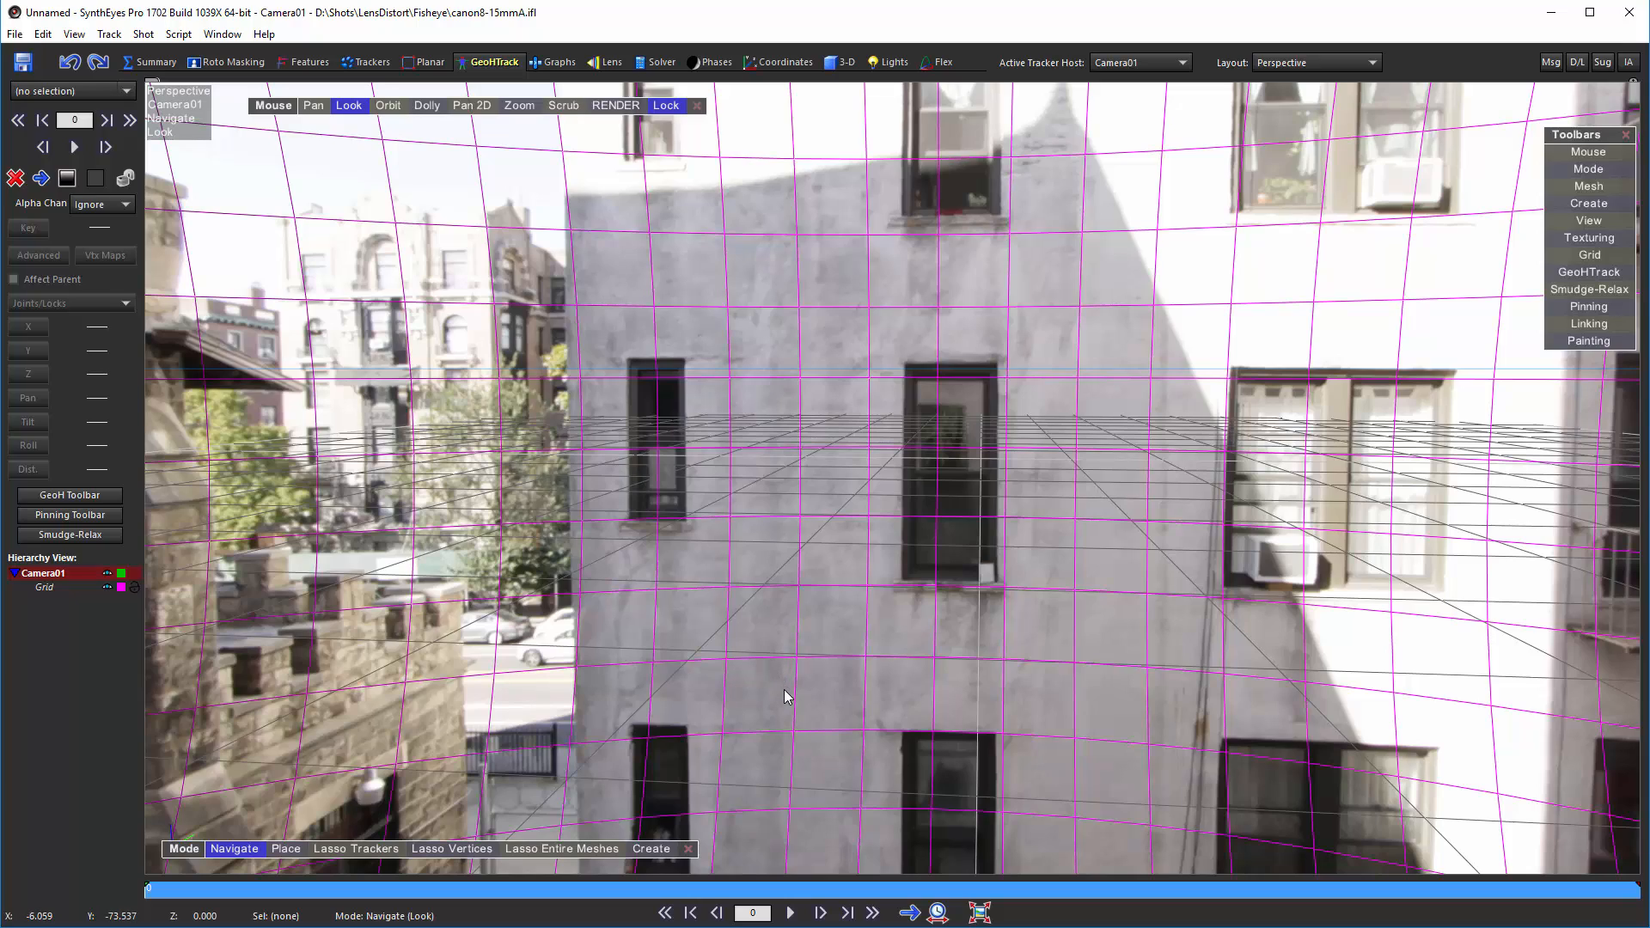
left_click_drag(783, 696, 545, 481)
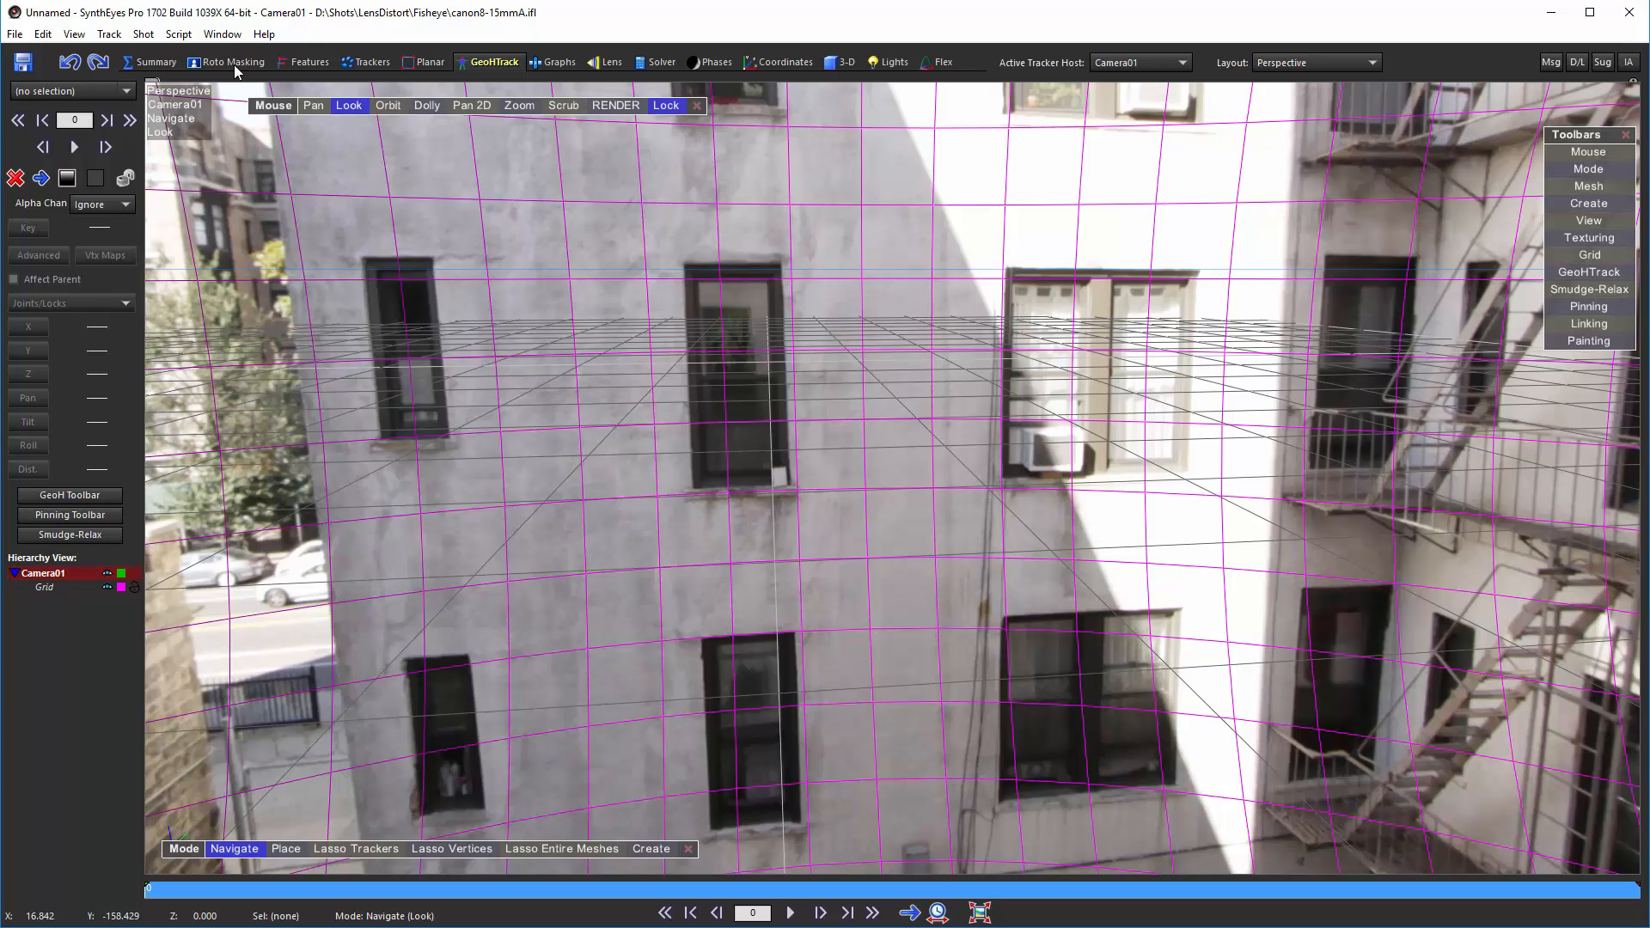
Step: Open the image preparation setup and inspect its Lens settings for the applied lens preset
left_click(154, 62)
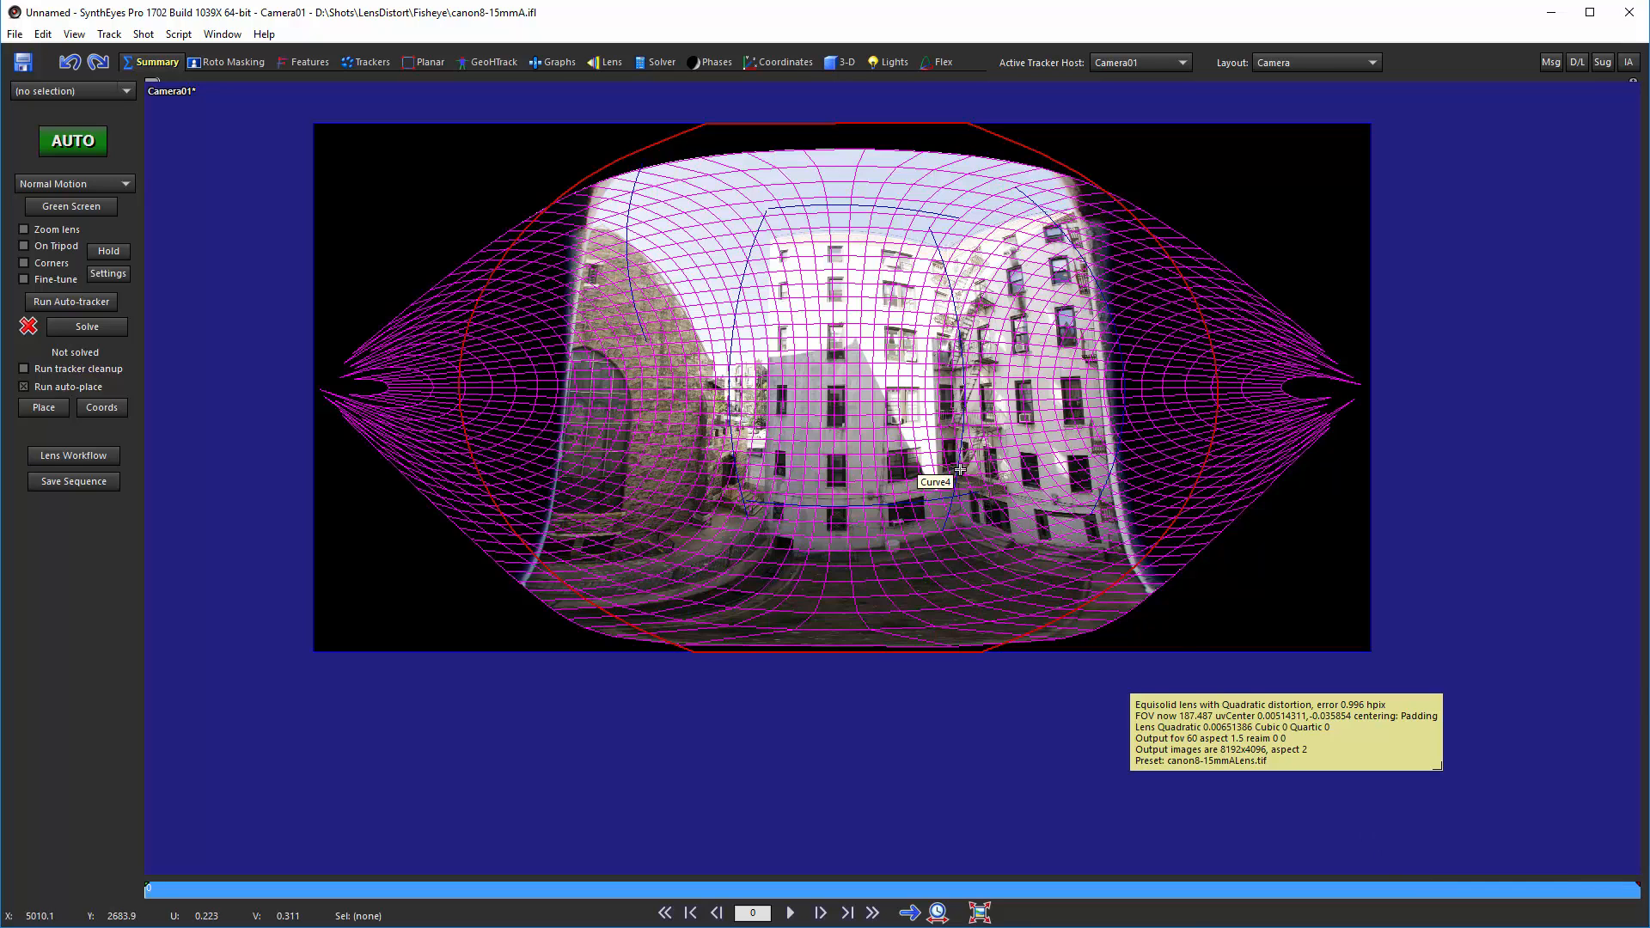
key("p")
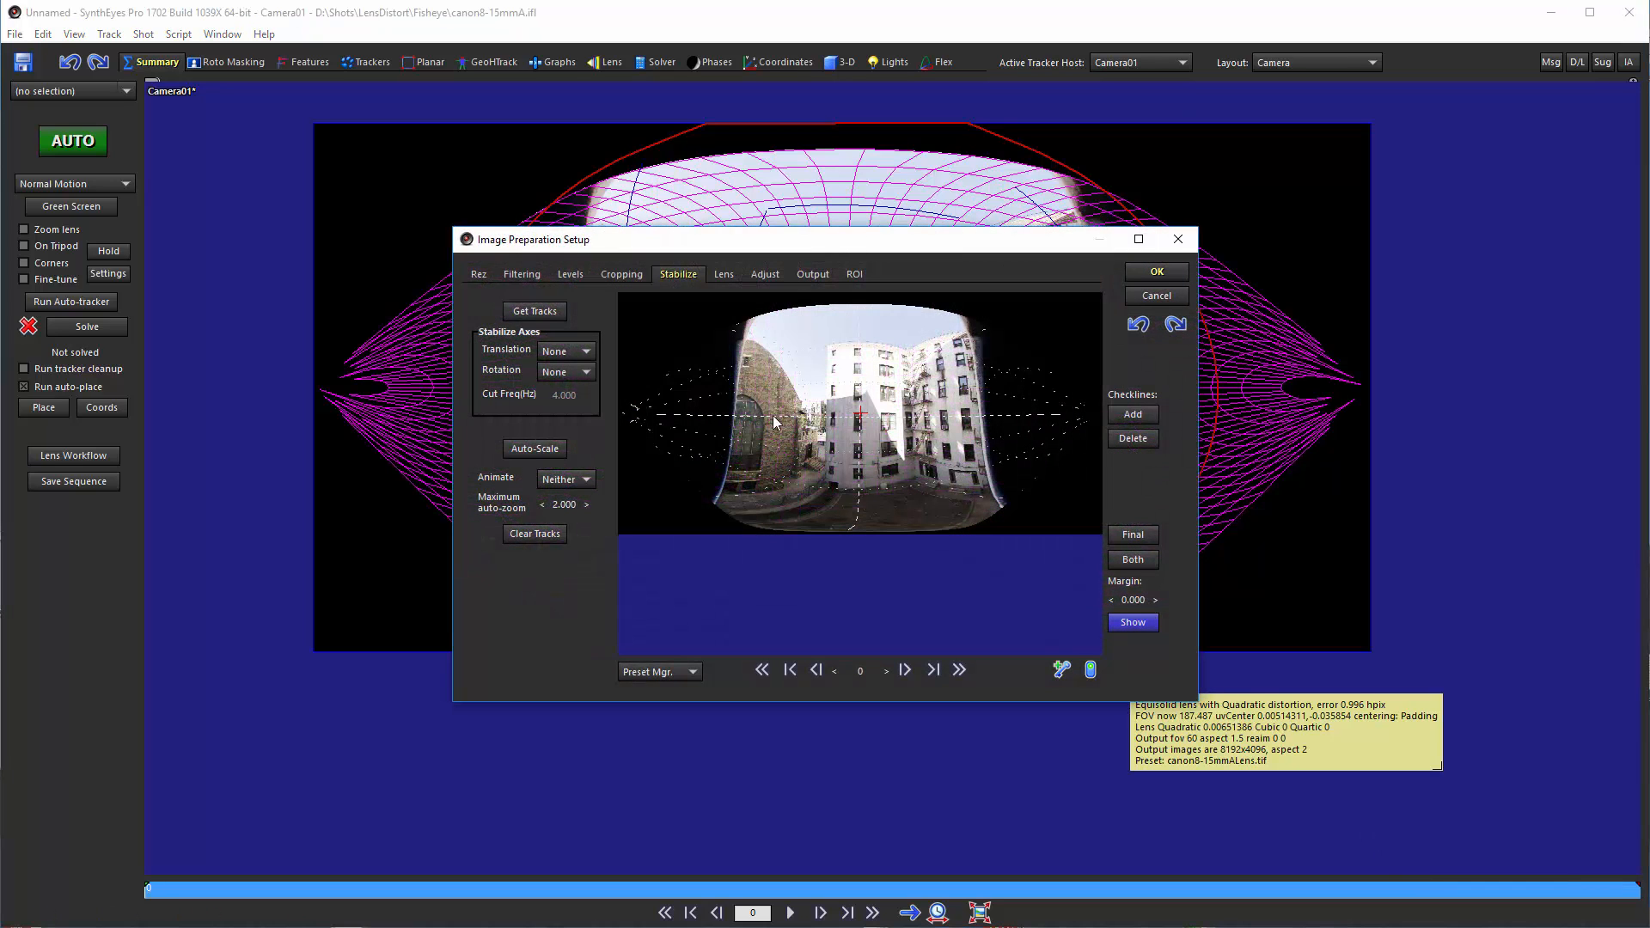
left_click(723, 274)
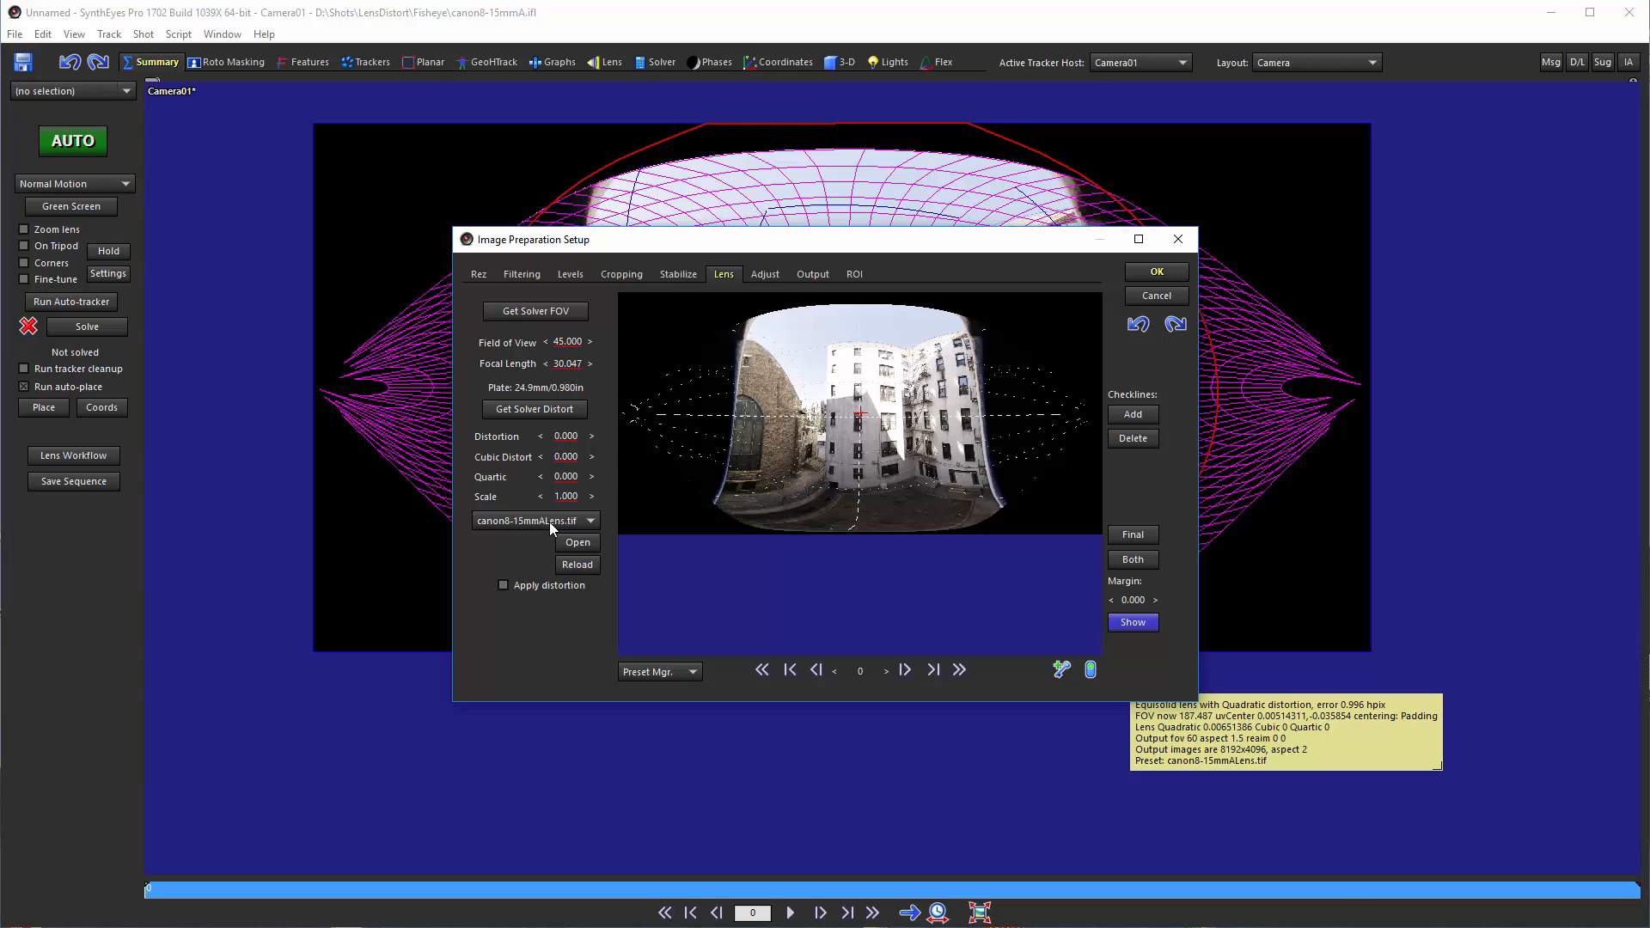
left_click(477, 279)
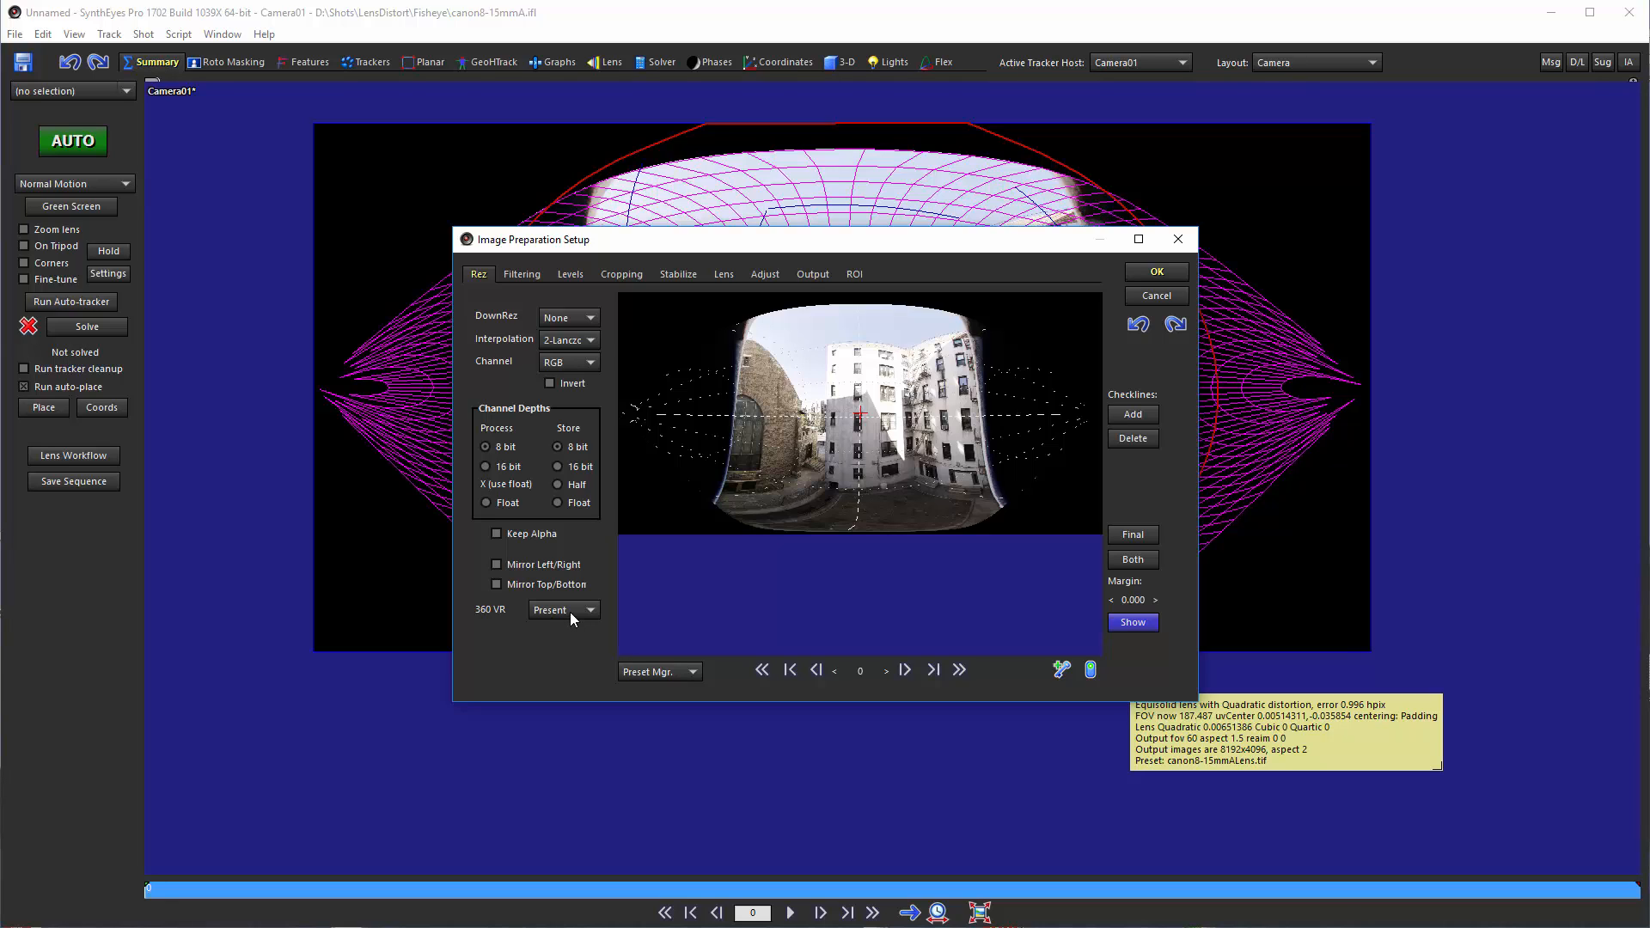
left_click(726, 279)
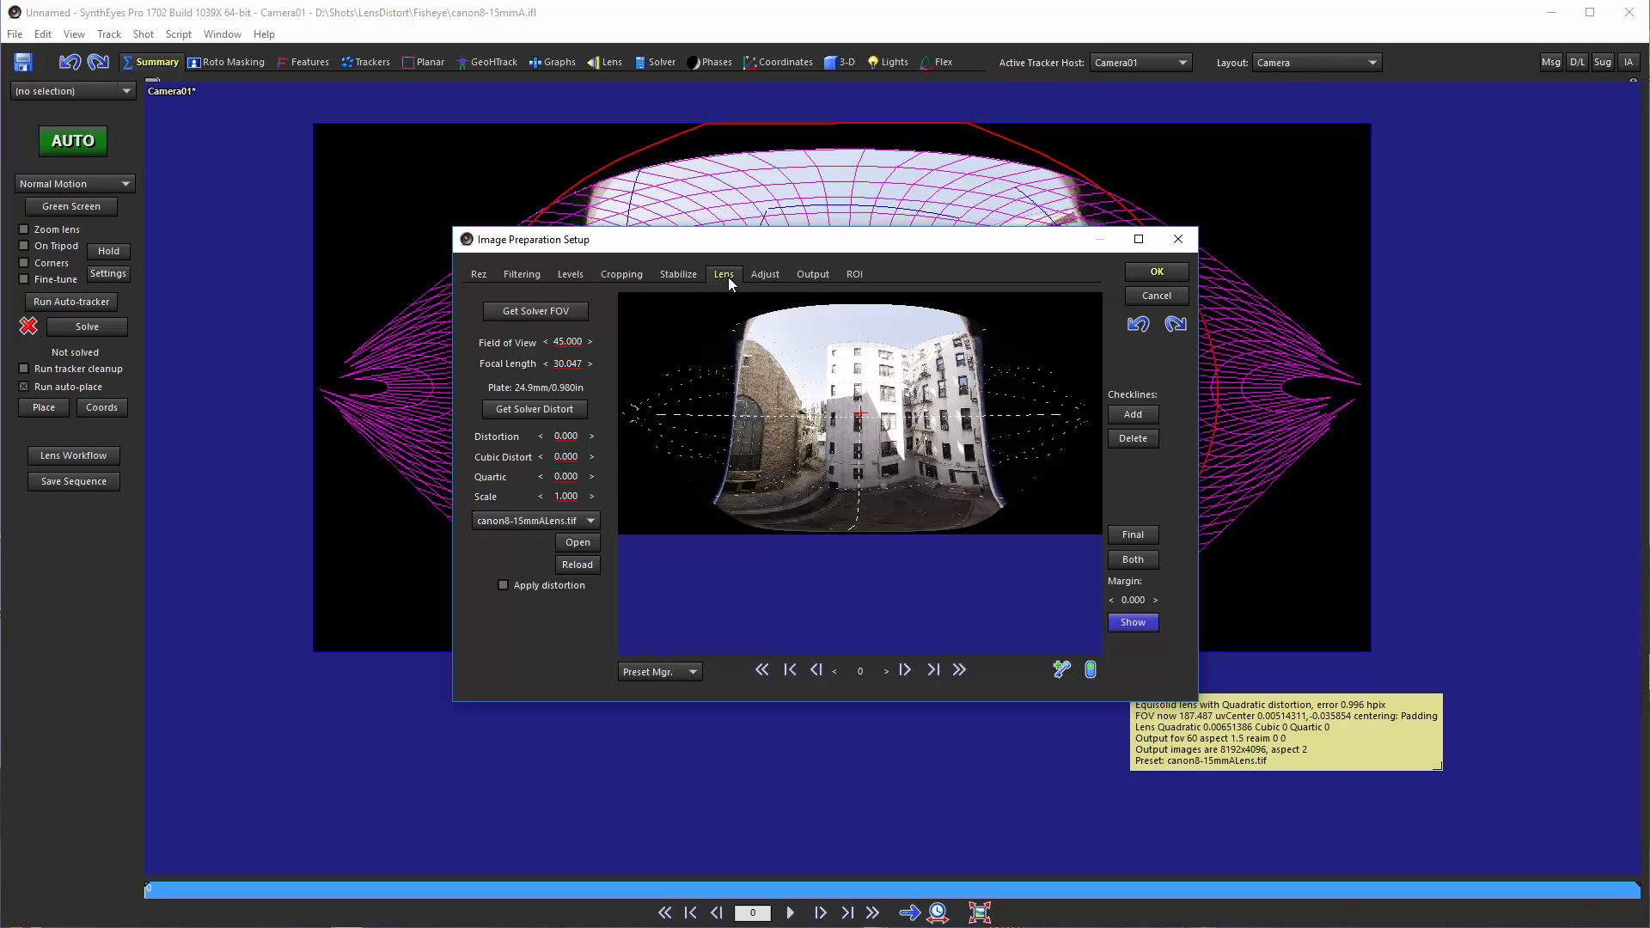